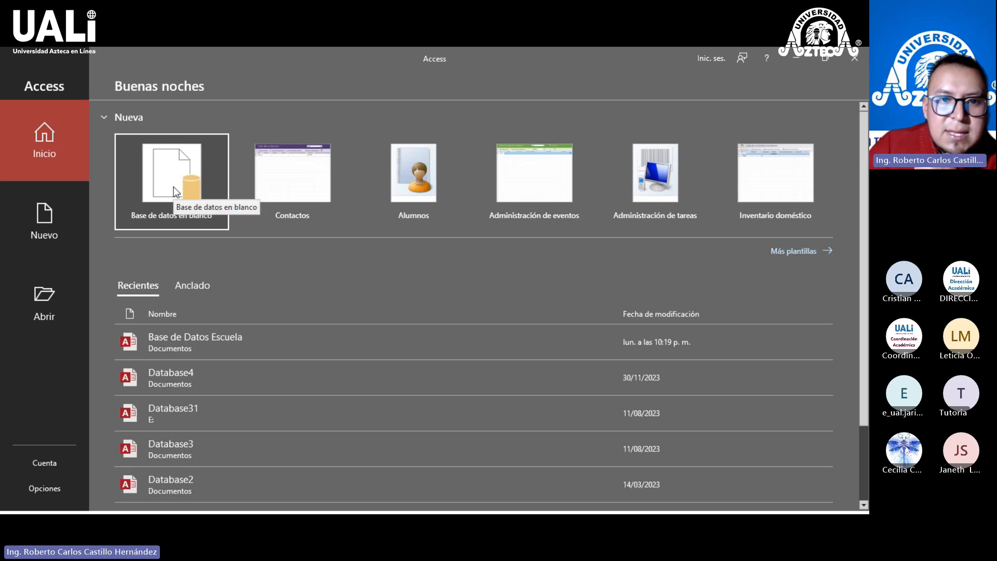
Step: Create a blank database with the file name Escuela
{"action": "left_click", "coordinate": [191, 220]}
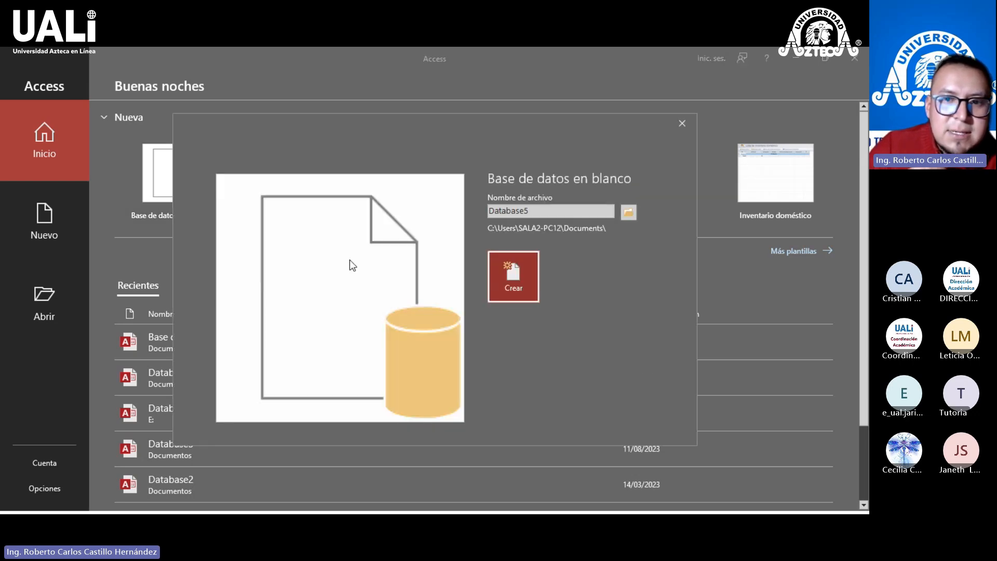
{"action": "left_click", "coordinate": [548, 209]}
{"action": "left_click", "coordinate": [549, 210]}
{"action": "double_click", "coordinate": [571, 212]}
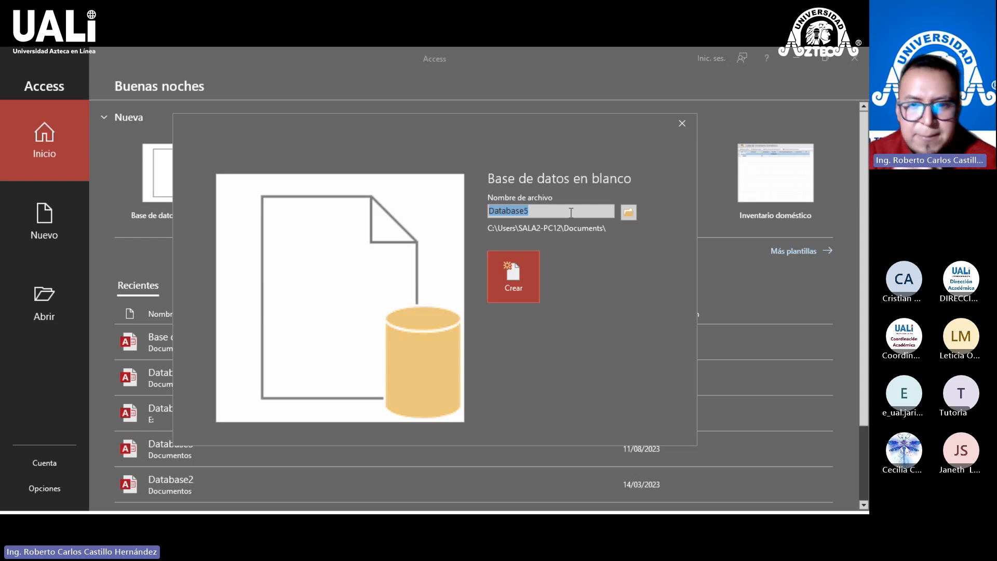
{"action": "type", "text": "Es"}
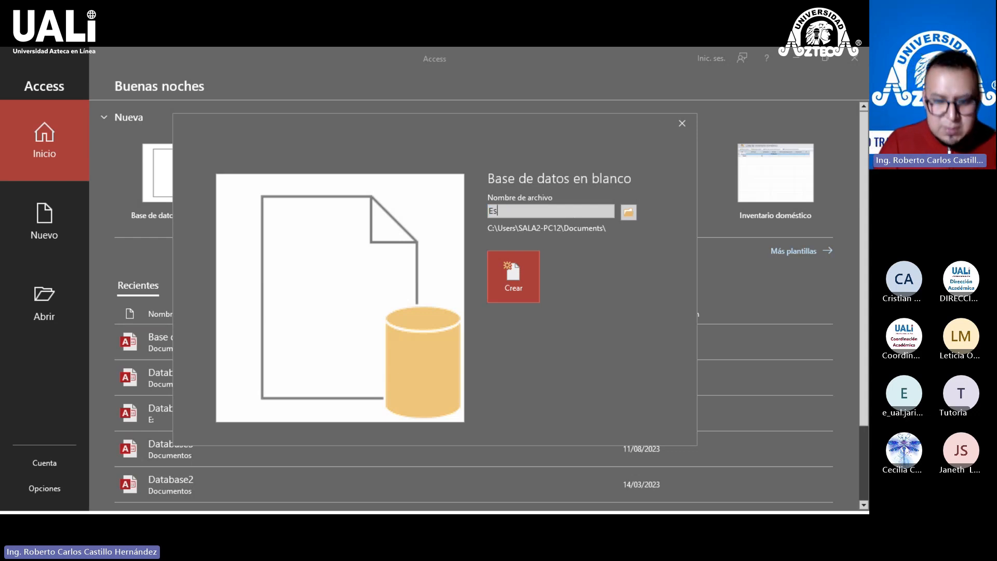
{"action": "type", "text": "cuela"}
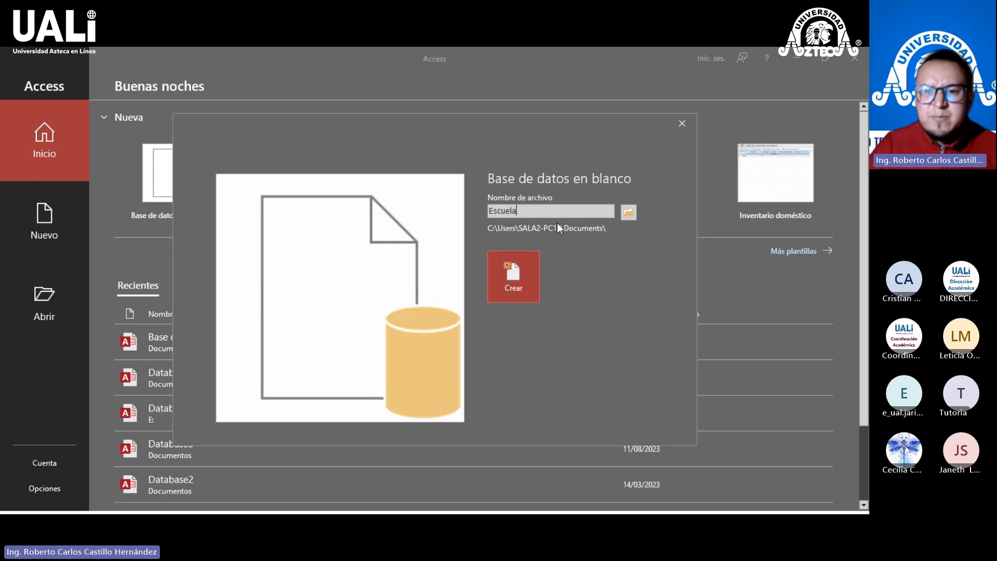
{"action": "left_click", "coordinate": [512, 284]}
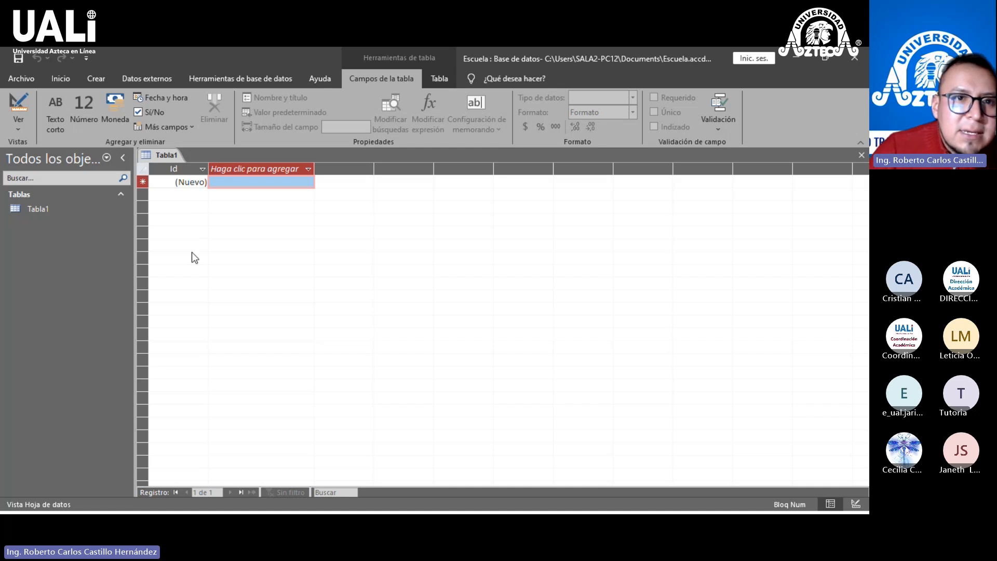
{"action": "left_click", "coordinate": [101, 77]}
{"action": "left_click", "coordinate": [168, 78]}
{"action": "left_click", "coordinate": [204, 79]}
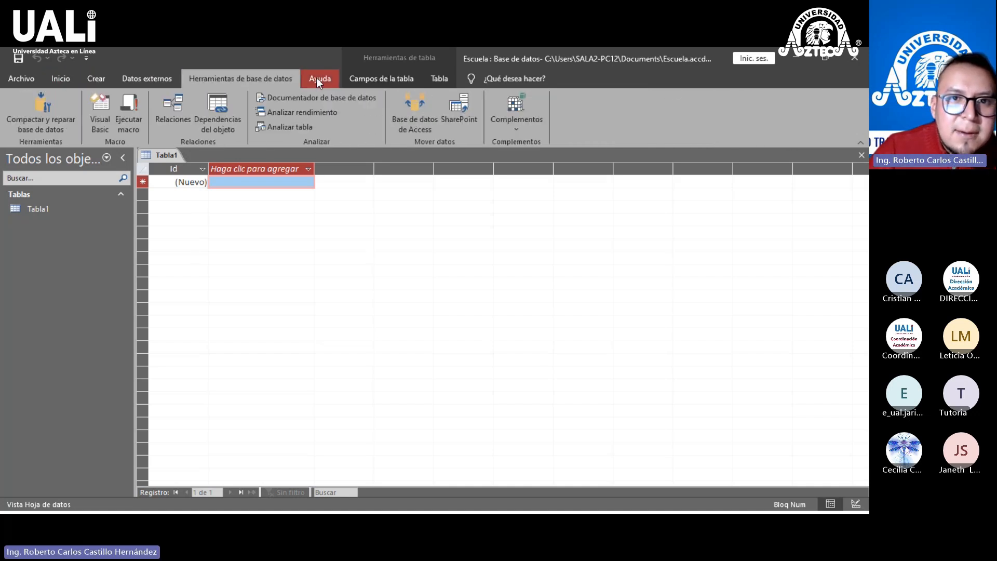
{"action": "left_click", "coordinate": [319, 81]}
{"action": "left_click", "coordinate": [231, 81]}
{"action": "left_click", "coordinate": [132, 80]}
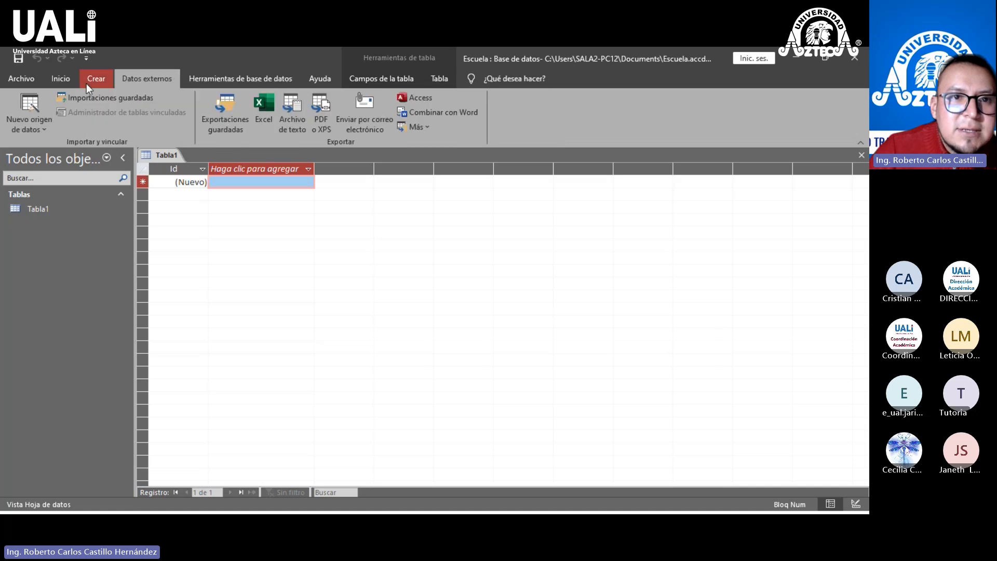
{"action": "left_click", "coordinate": [97, 79]}
{"action": "left_click", "coordinate": [64, 80]}
{"action": "left_click", "coordinate": [92, 79]}
{"action": "left_click", "coordinate": [59, 79]}
{"action": "left_click", "coordinate": [86, 79]}
{"action": "left_click", "coordinate": [72, 79]}
Step: Open Tabla1 in Design view, saving the table under the name Plantel
{"action": "left_click", "coordinate": [48, 210]}
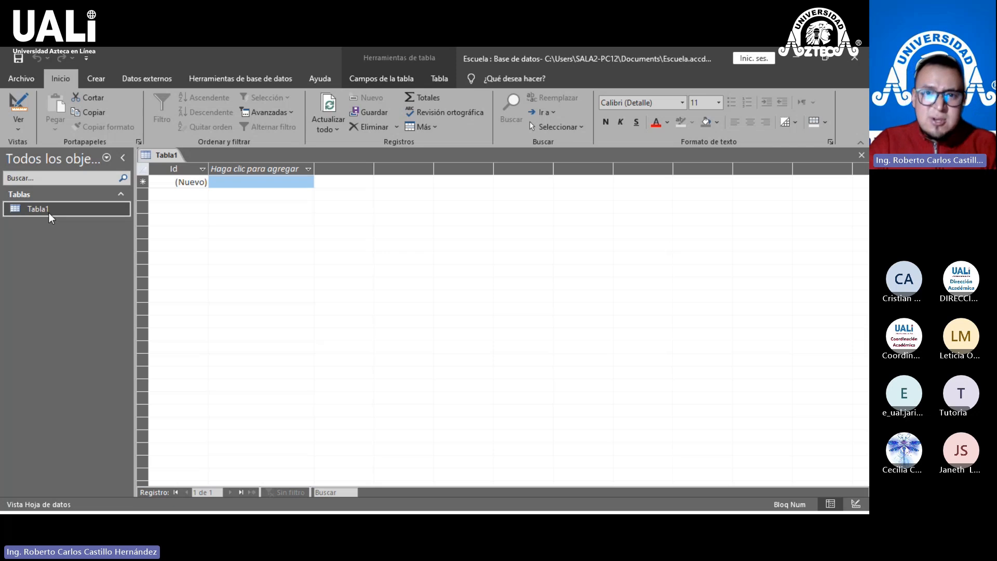
{"action": "right_click", "coordinate": [48, 213]}
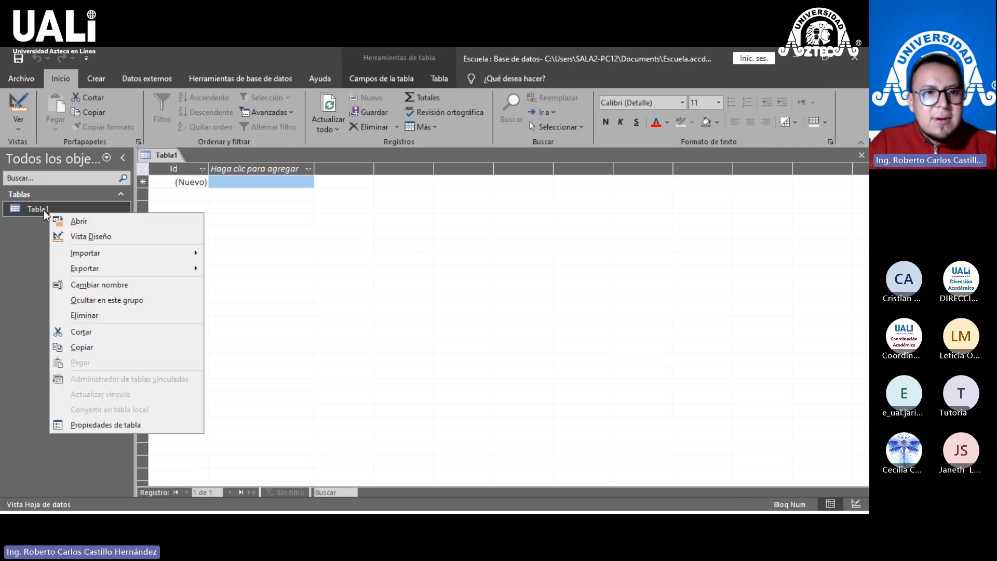
{"action": "left_click", "coordinate": [30, 228]}
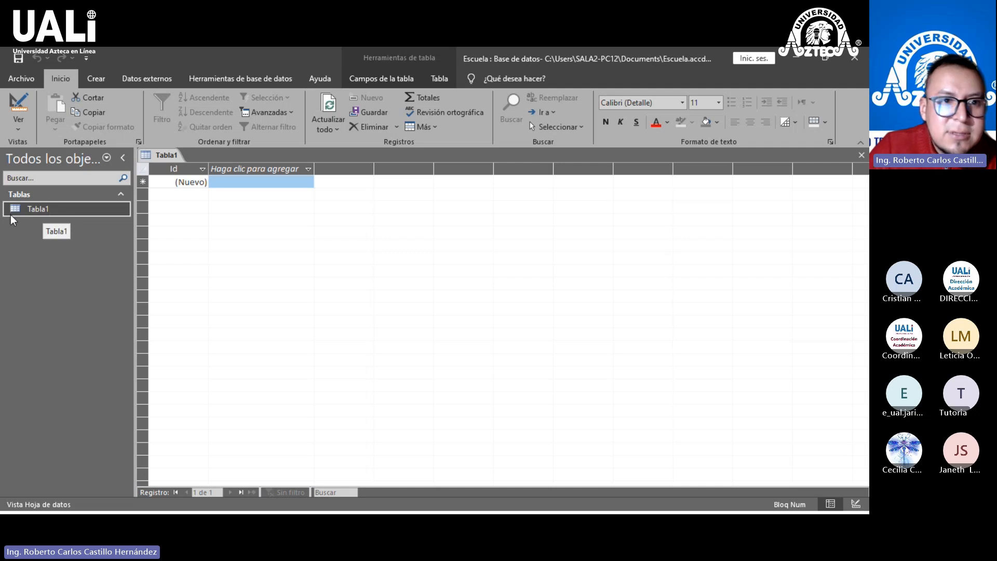
{"action": "right_click", "coordinate": [37, 213]}
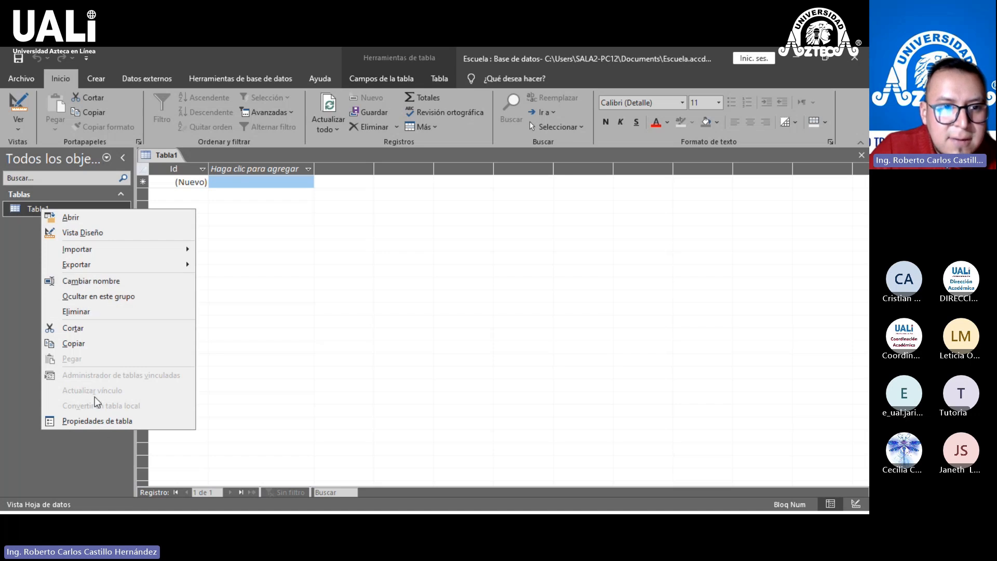
{"action": "left_click", "coordinate": [123, 233]}
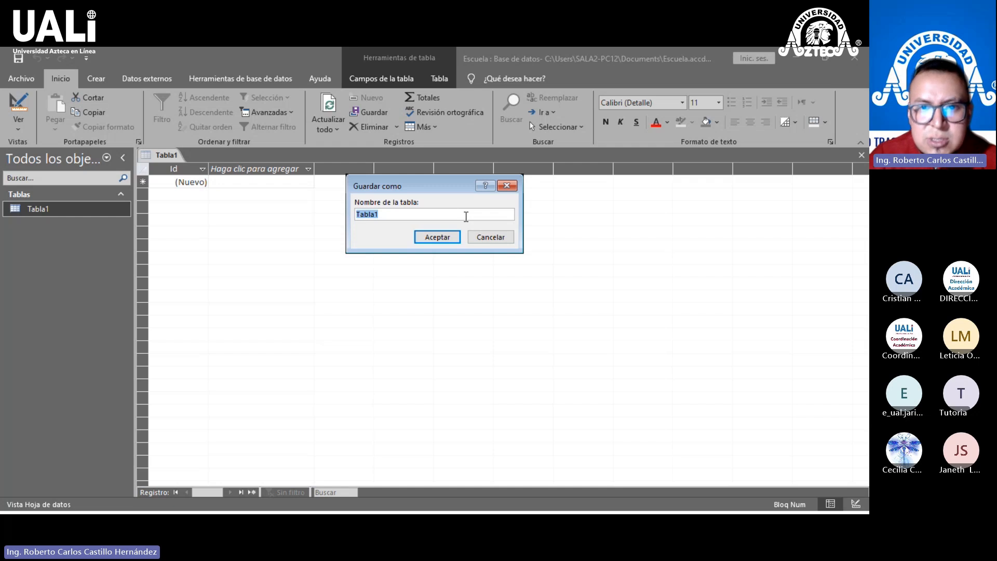
{"action": "type", "text": "Plantel"}
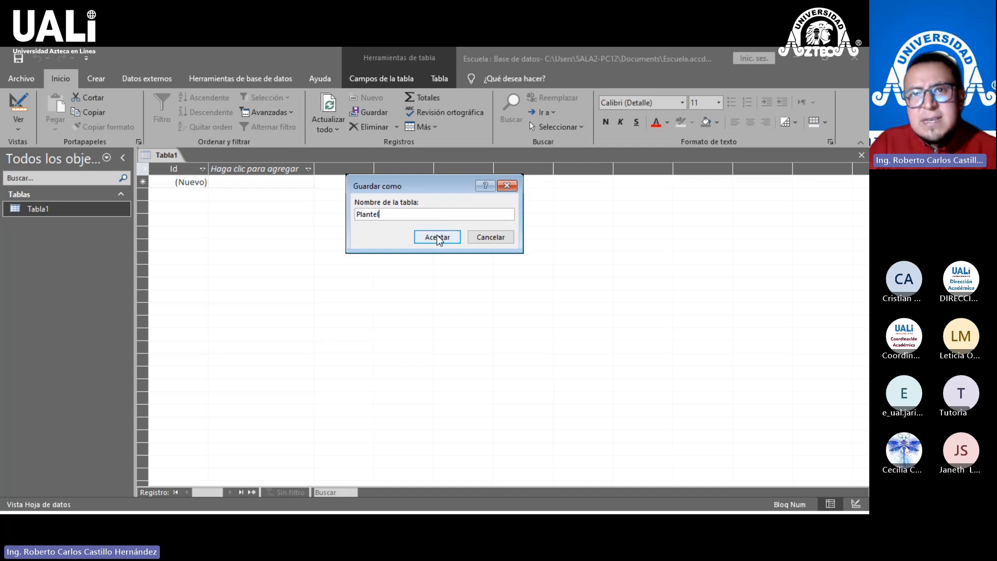
{"action": "left_click", "coordinate": [437, 237]}
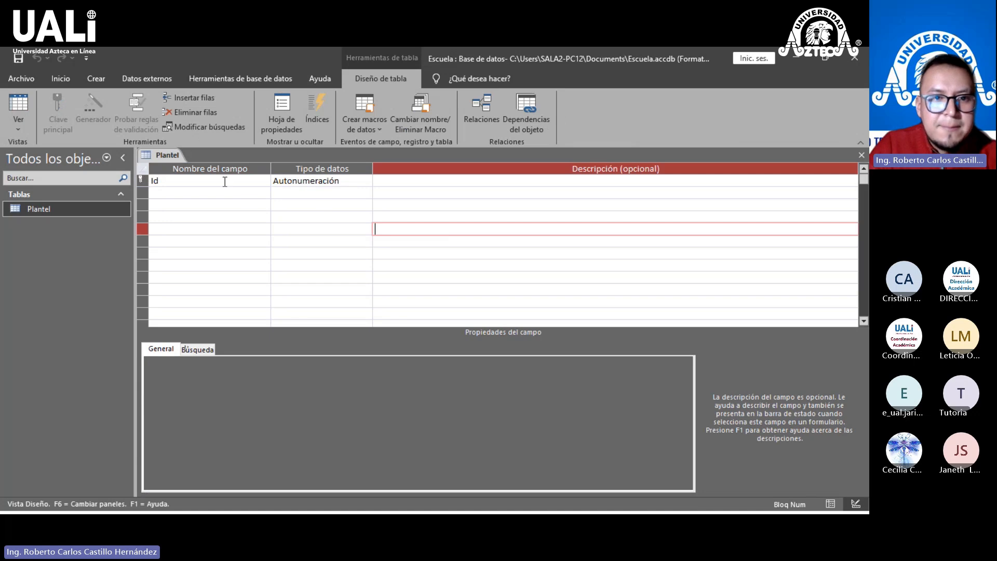
{"action": "left_click", "coordinate": [224, 183]}
{"action": "left_click", "coordinate": [217, 193]}
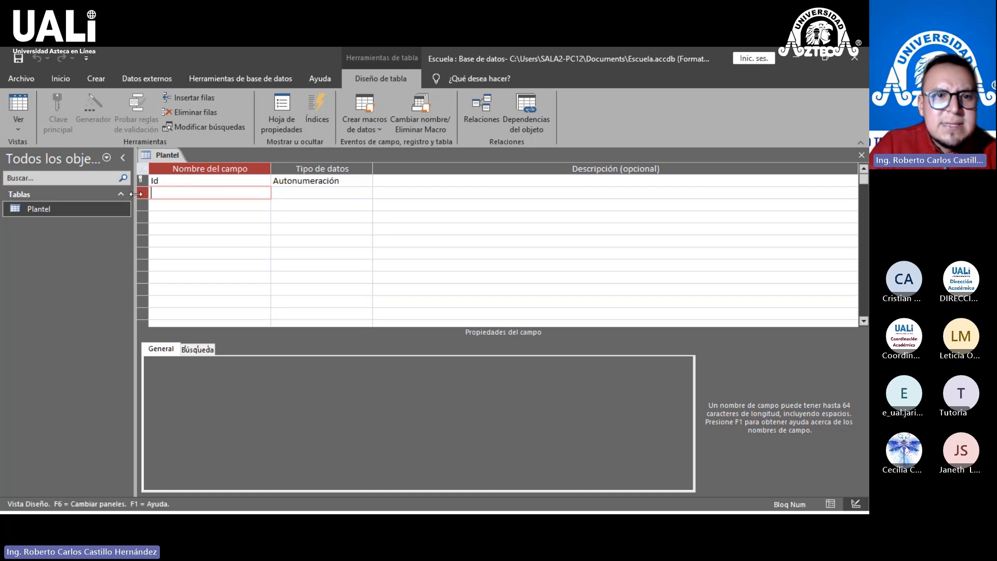
{"action": "left_click", "coordinate": [195, 182]}
{"action": "left_click", "coordinate": [216, 193]}
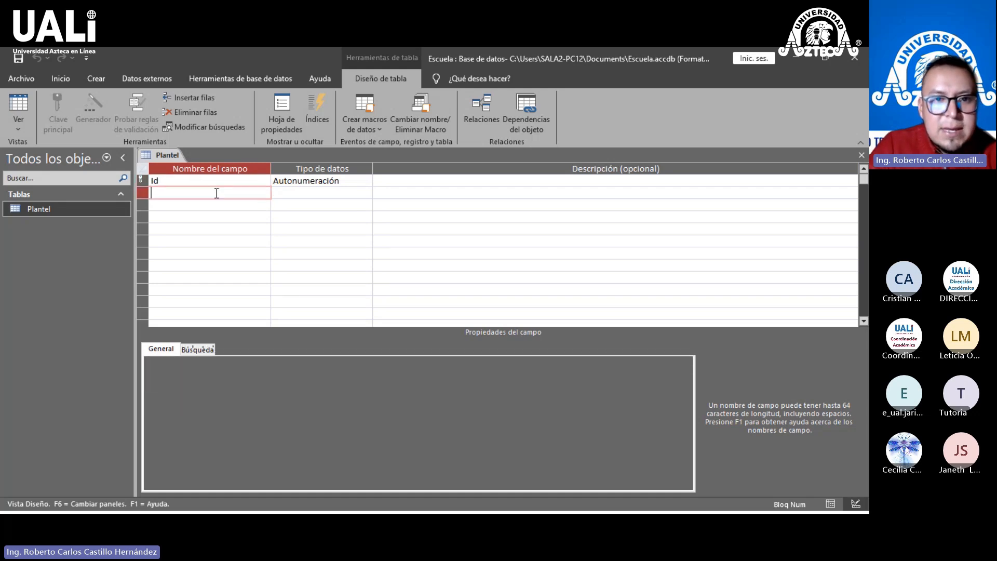
{"action": "left_click", "coordinate": [240, 180]}
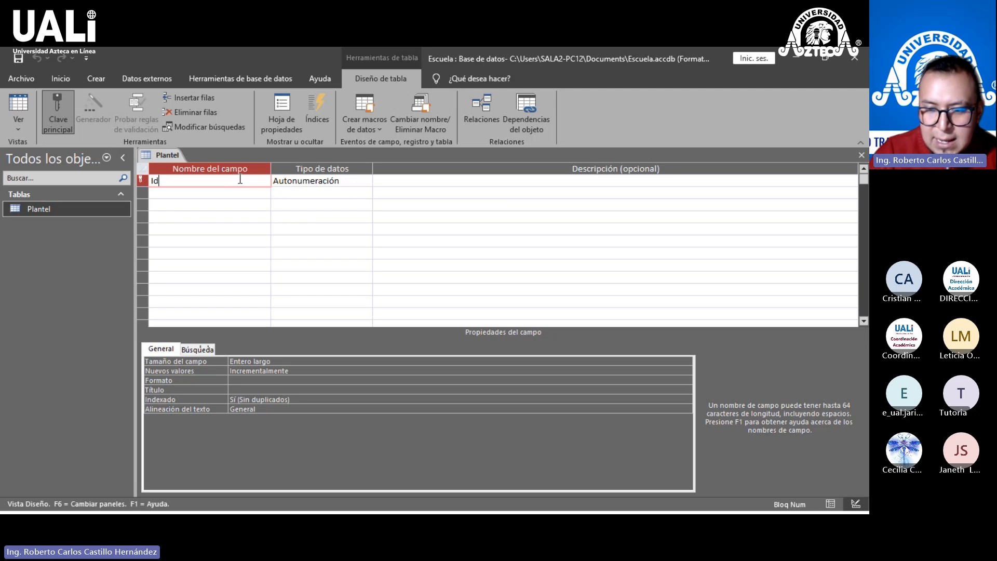
{"action": "left_click", "coordinate": [304, 180]}
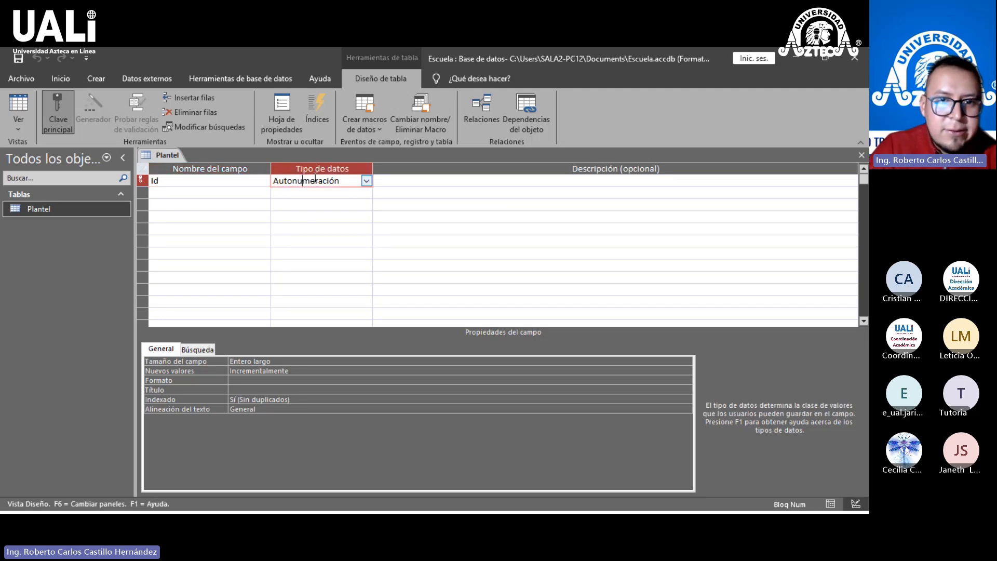
{"action": "left_click", "coordinate": [234, 180]}
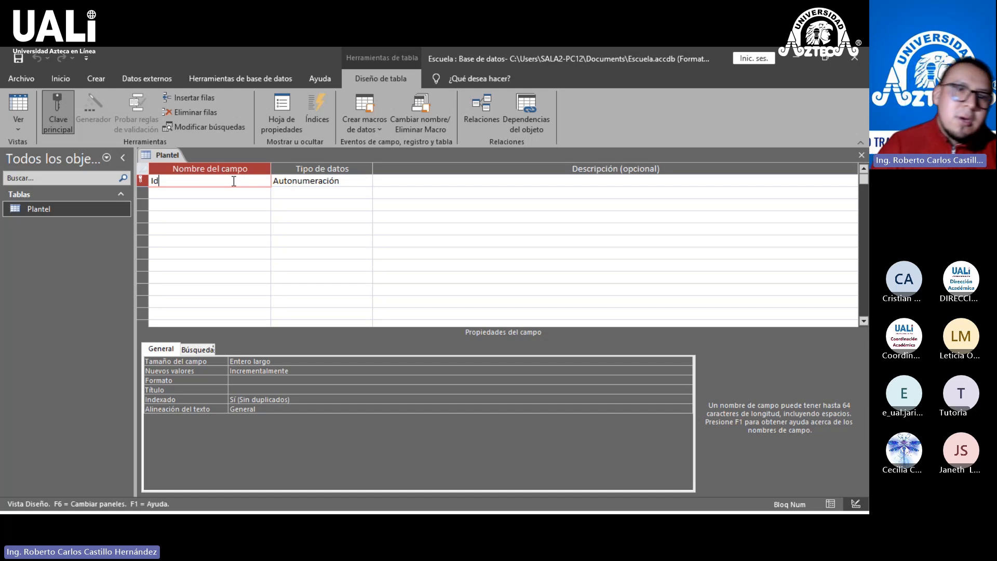
Step: Switch the Id field's data type to Sí/No and rename the field Id_colegio
{"action": "double_click", "coordinate": [338, 181]}
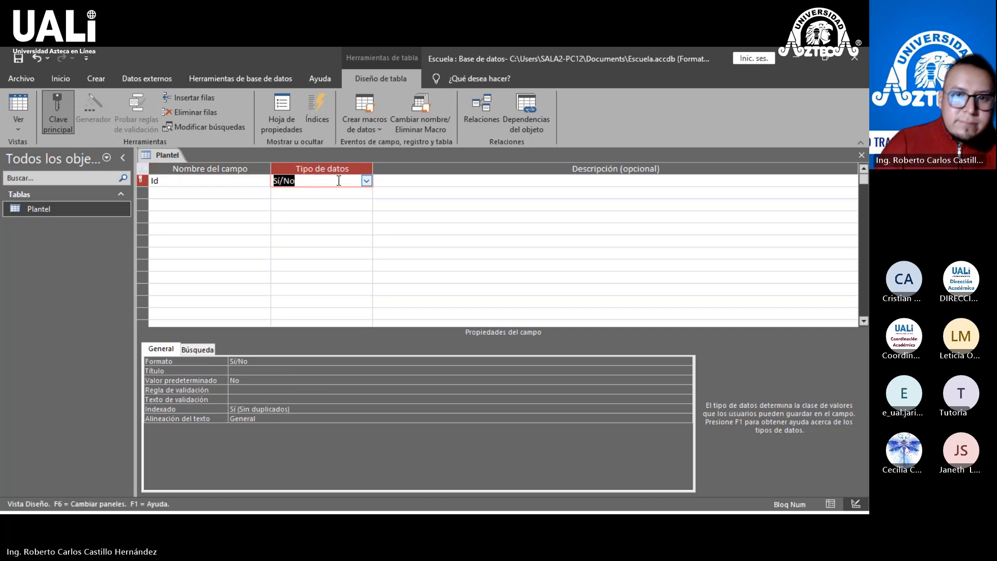
{"action": "left_click", "coordinate": [367, 181]}
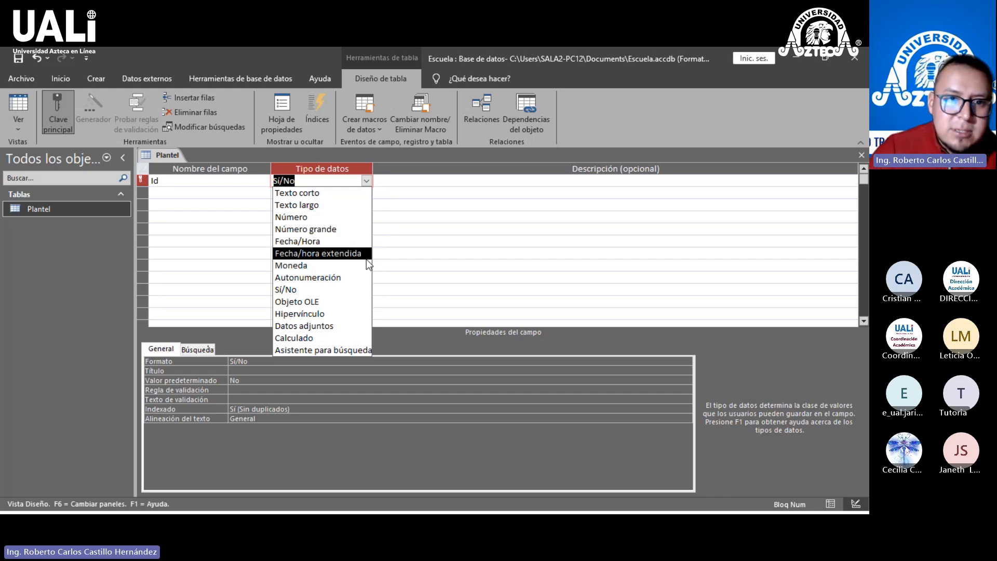
{"action": "left_click", "coordinate": [228, 180]}
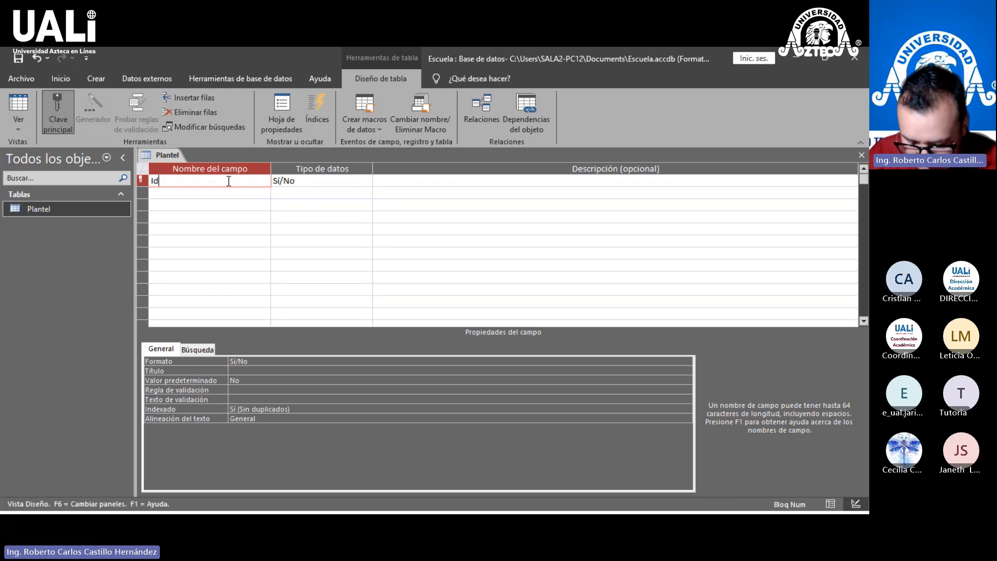
{"action": "type", "text": "_colegi"}
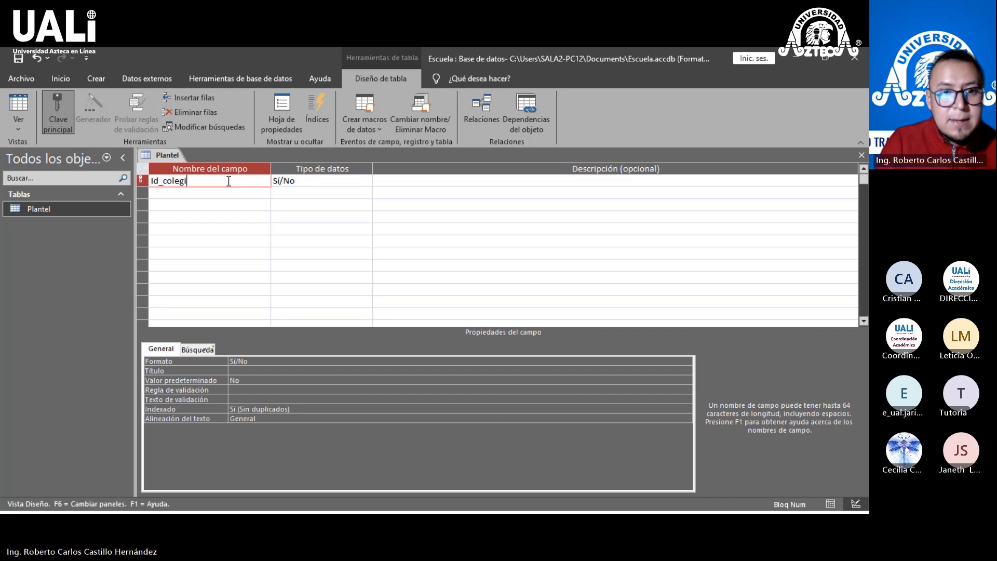
{"action": "type", "text": "o"}
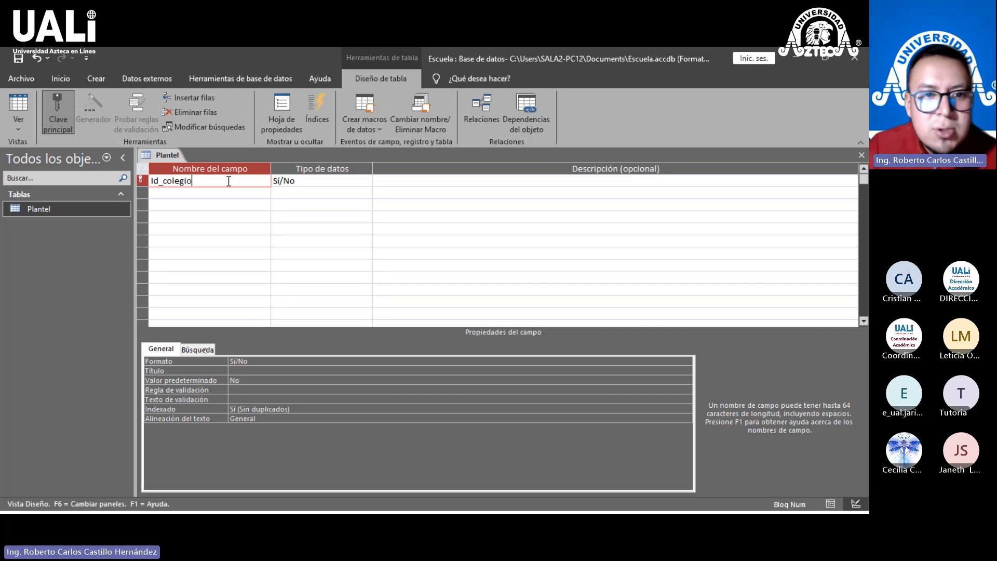
Step: Set the data type of Id_colegio to Texto largo, accepting the removal of the primary key
{"action": "left_click", "coordinate": [307, 180]}
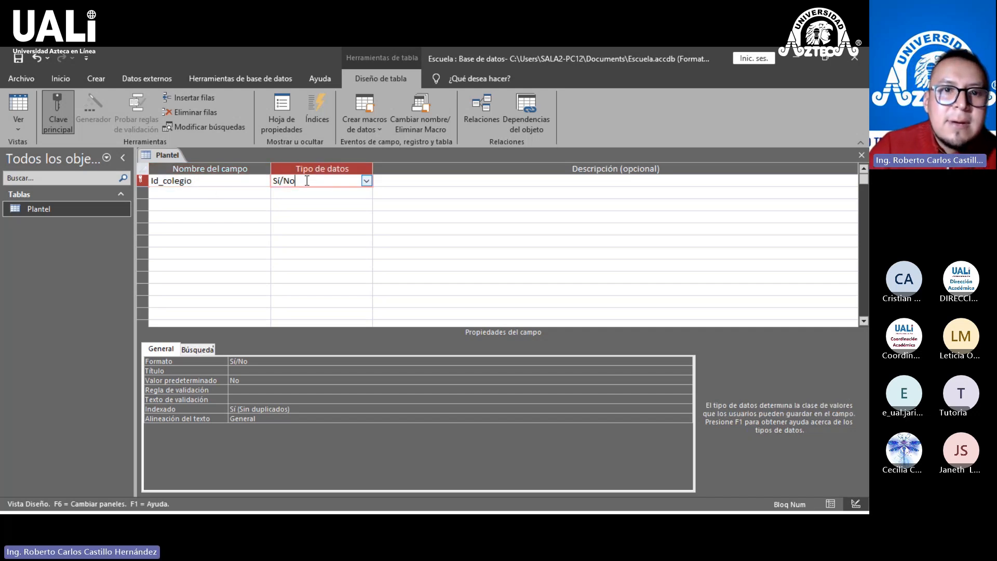
{"action": "left_click", "coordinate": [368, 182]}
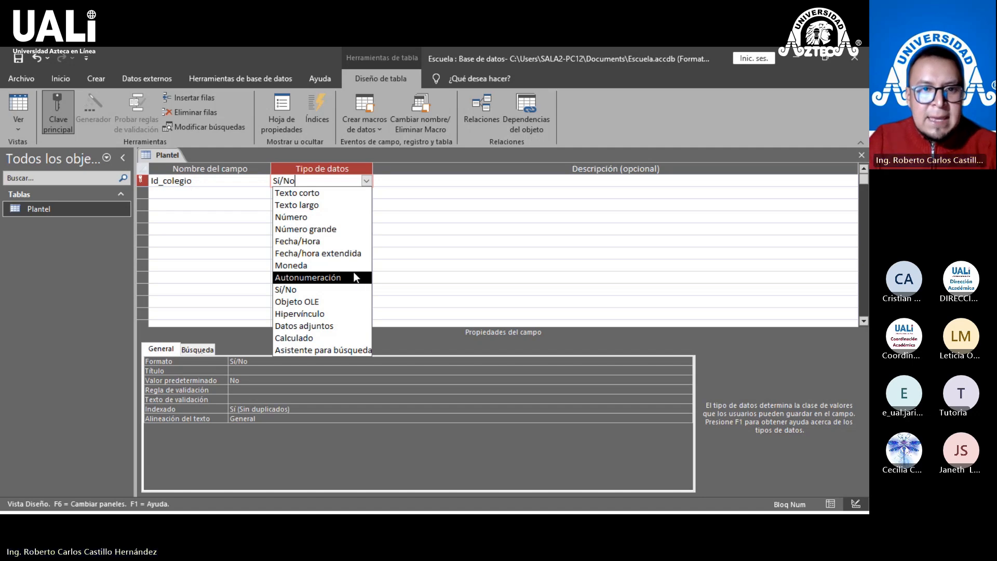
{"action": "left_click", "coordinate": [342, 210]}
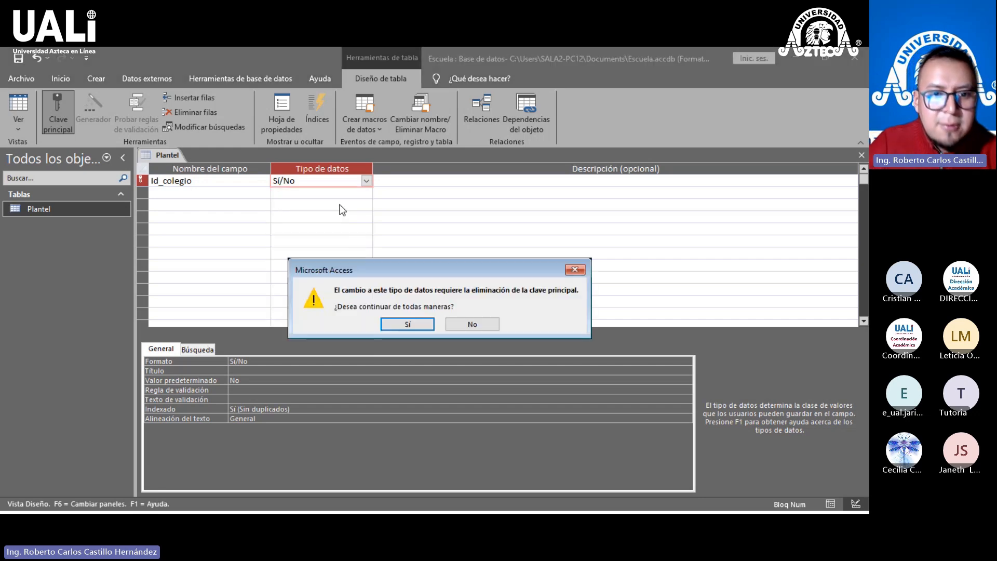
{"action": "left_click", "coordinate": [408, 325]}
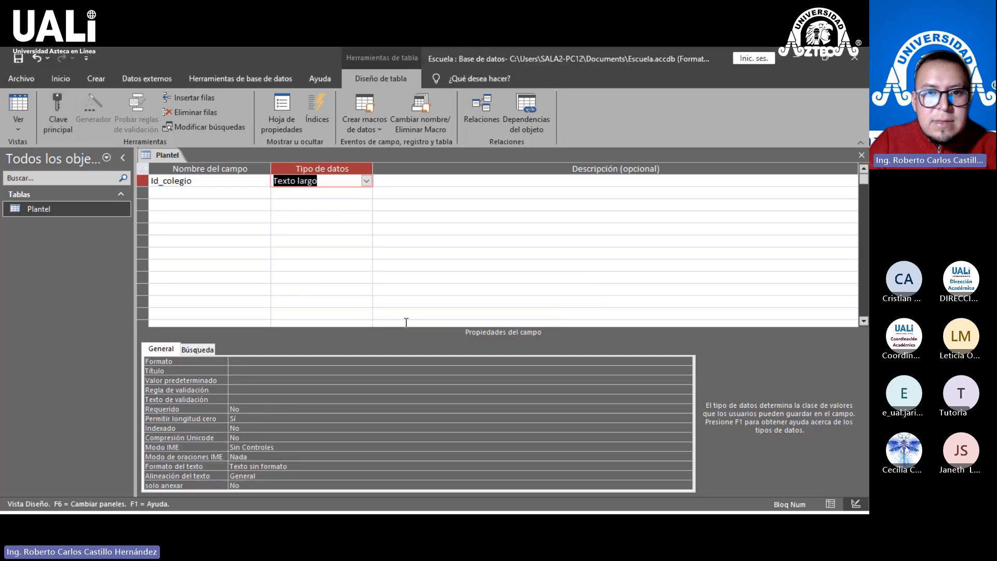
{"action": "left_click", "coordinate": [366, 184]}
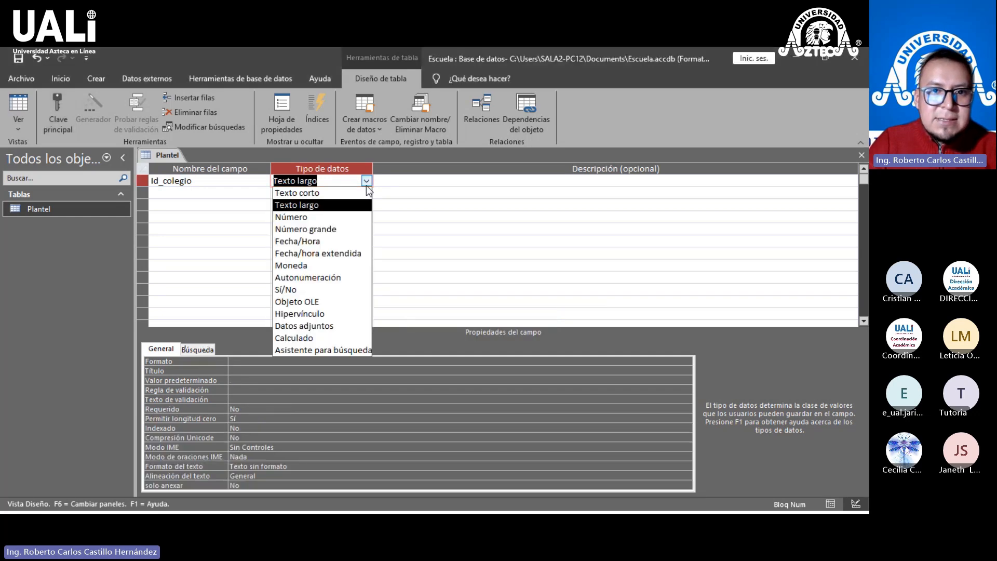
{"action": "left_click", "coordinate": [348, 210]}
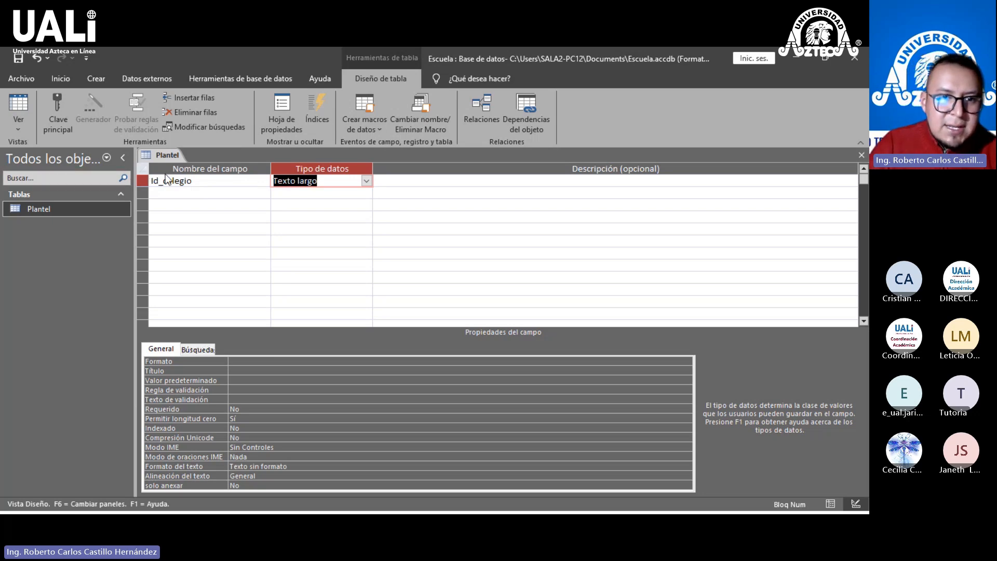
Step: Make Id_colegio the primary key of the Plantel table and reselect Texto largo as its data type
{"action": "left_click", "coordinate": [144, 182]}
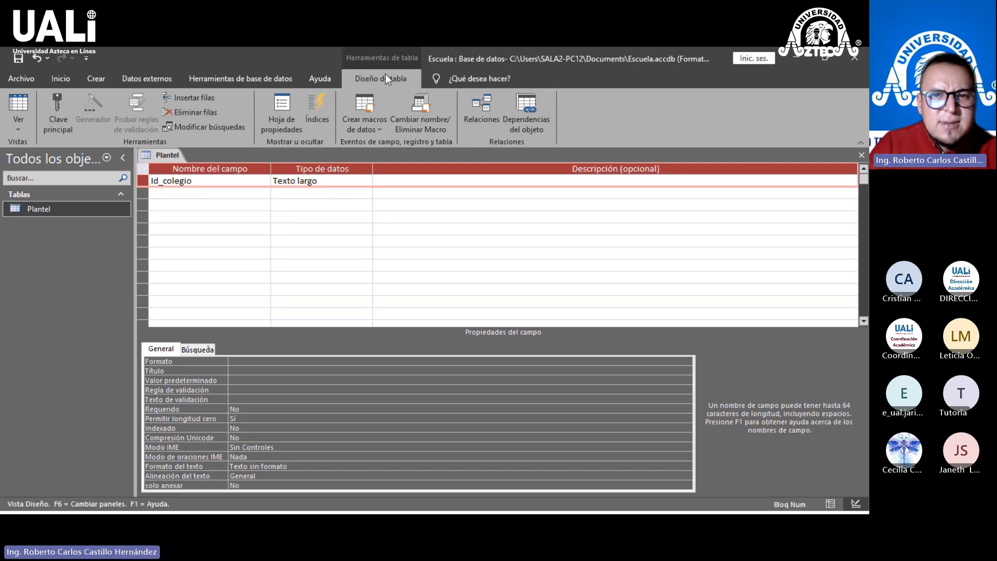
{"action": "left_click", "coordinate": [55, 121]}
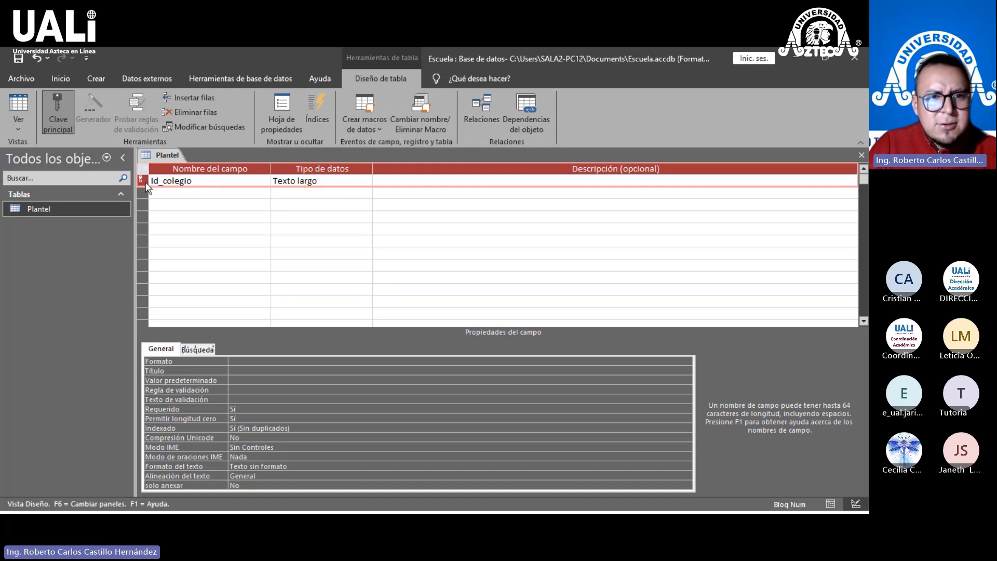
{"action": "mouse_move", "coordinate": [148, 189]}
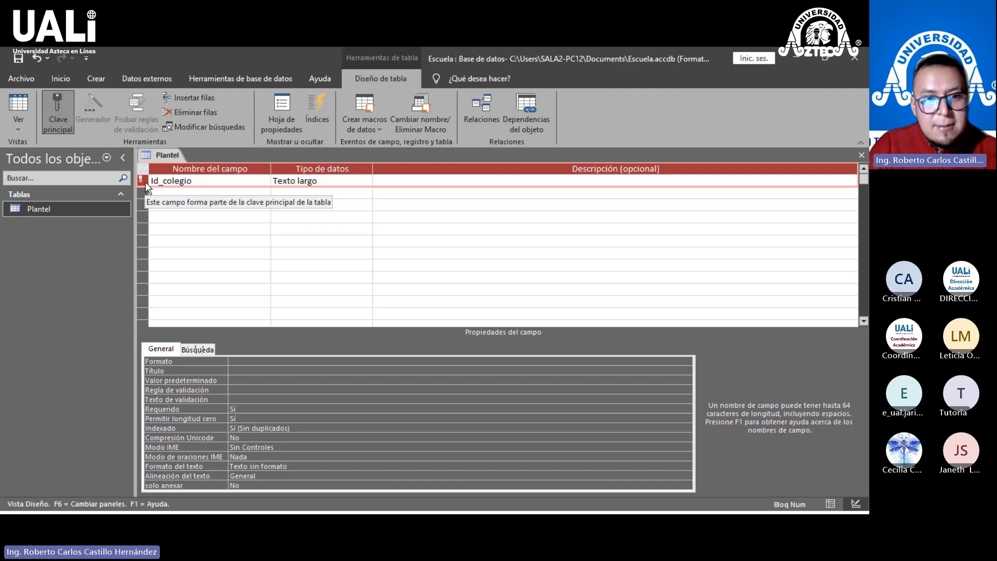
{"action": "left_click", "coordinate": [365, 183]}
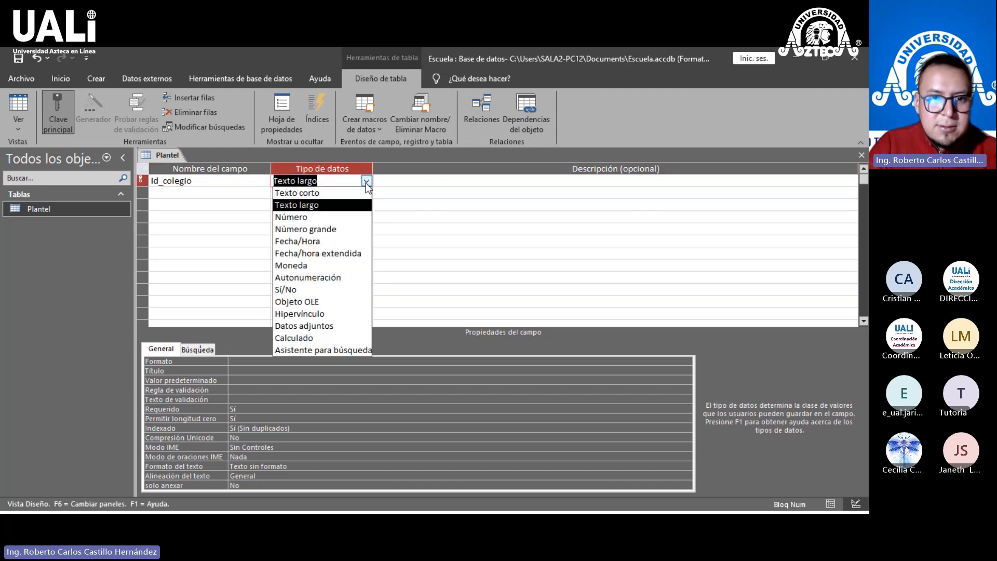
{"action": "left_click", "coordinate": [335, 205]}
{"action": "left_click", "coordinate": [248, 191]}
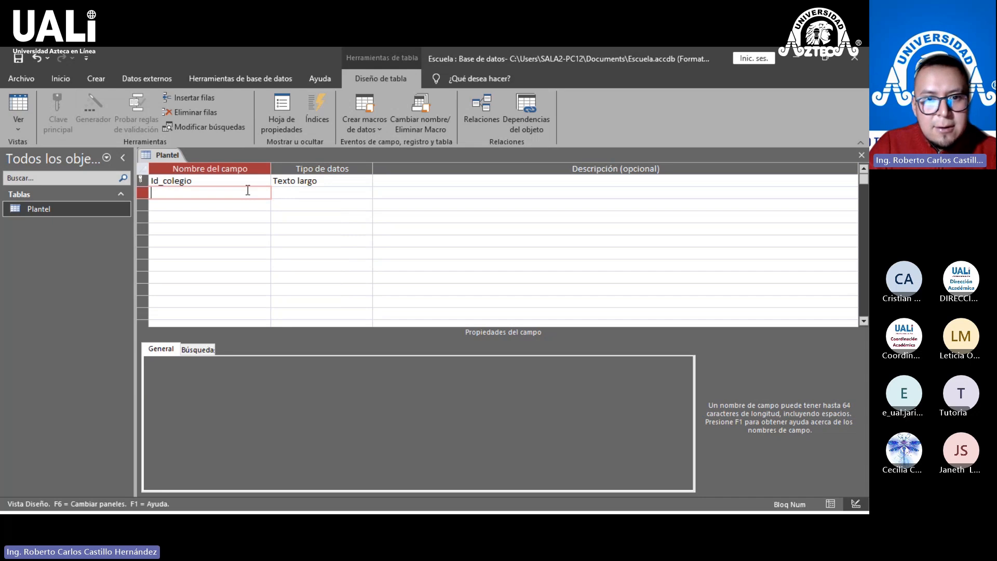
Step: Add a field named Nombre del plantel below Id_colegio, with Texto corto as its data type
{"action": "left_click", "coordinate": [247, 182]}
{"action": "left_click", "coordinate": [248, 191]}
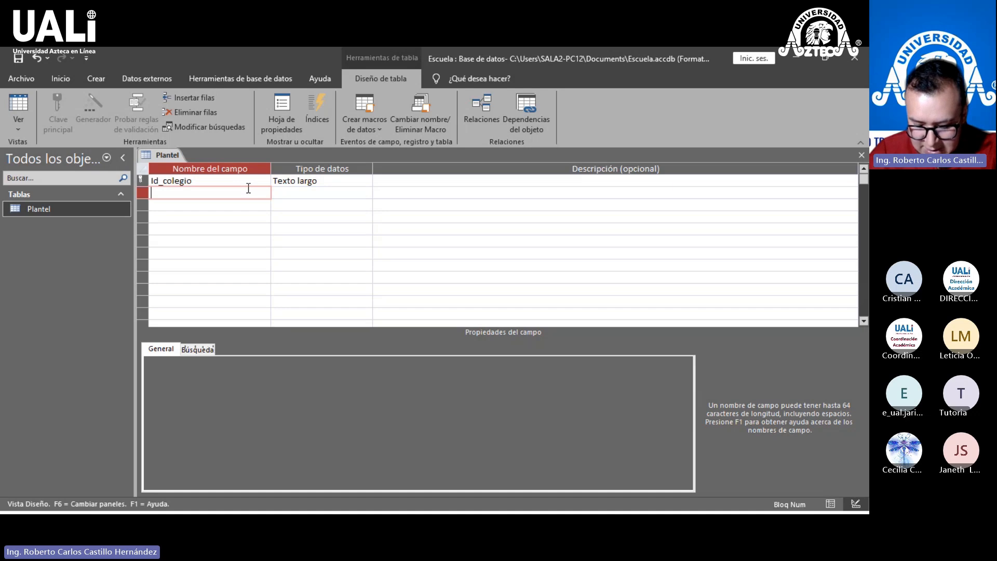
{"action": "type", "text": "Nombre del plantel"}
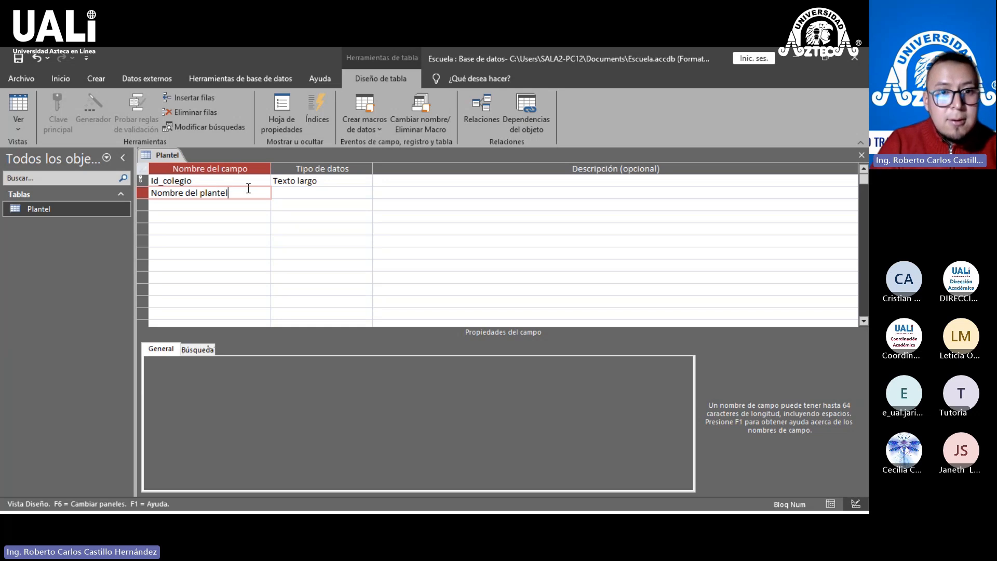
{"action": "left_click", "coordinate": [292, 192]}
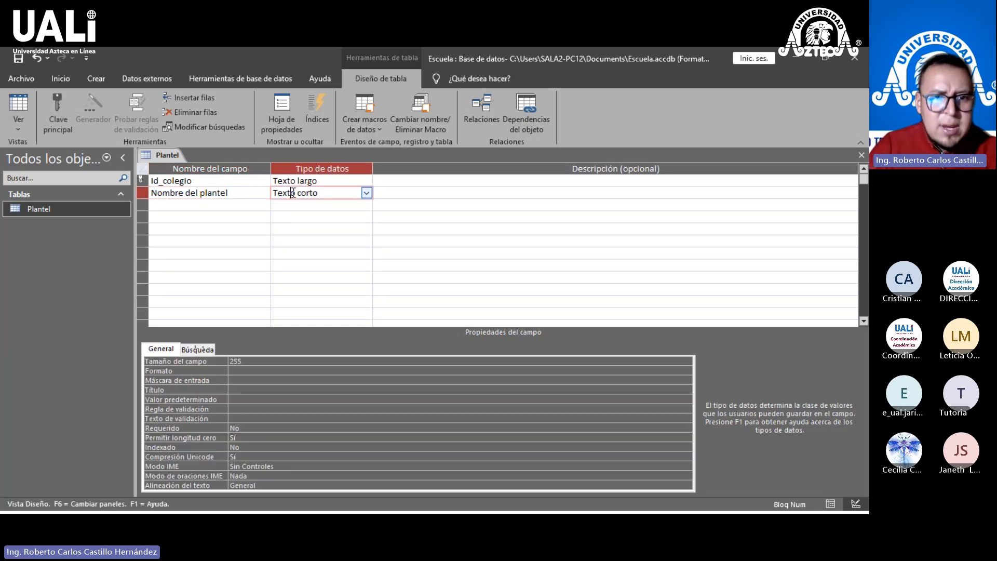
{"action": "left_click", "coordinate": [366, 194]}
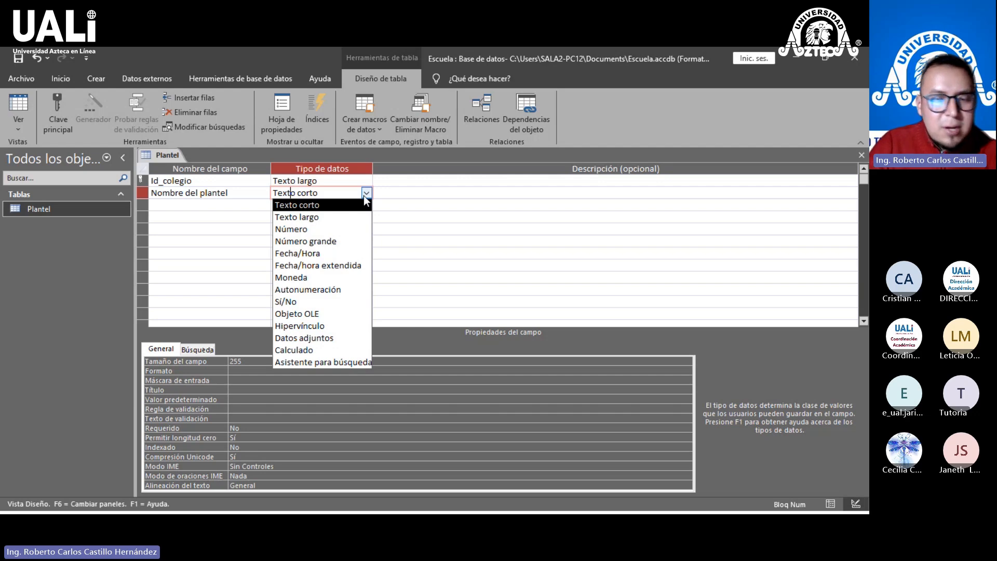
{"action": "left_click", "coordinate": [347, 204]}
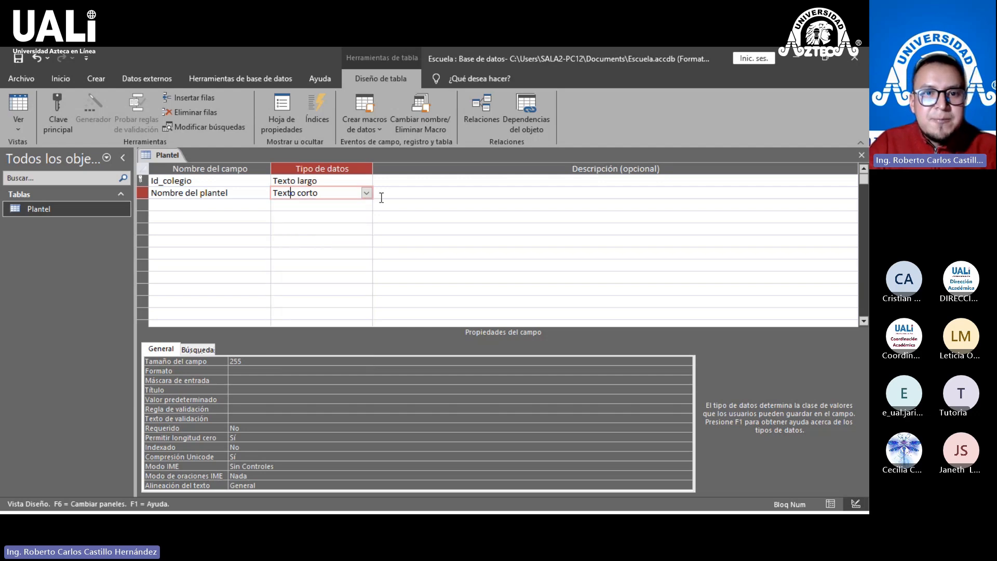
{"action": "left_click", "coordinate": [335, 198]}
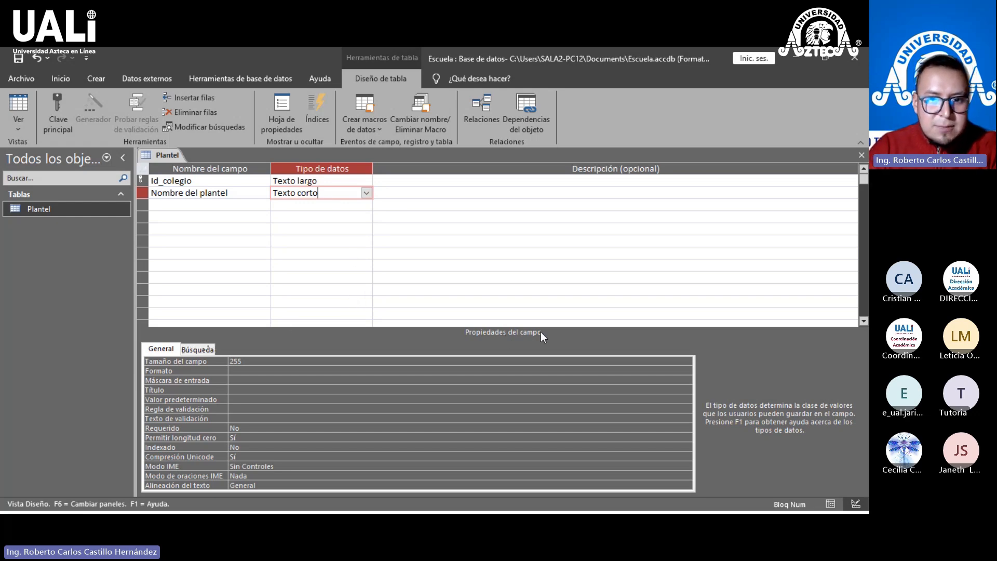
Step: Set the field size of Nombre del plantel to 60
{"action": "left_click", "coordinate": [242, 360]}
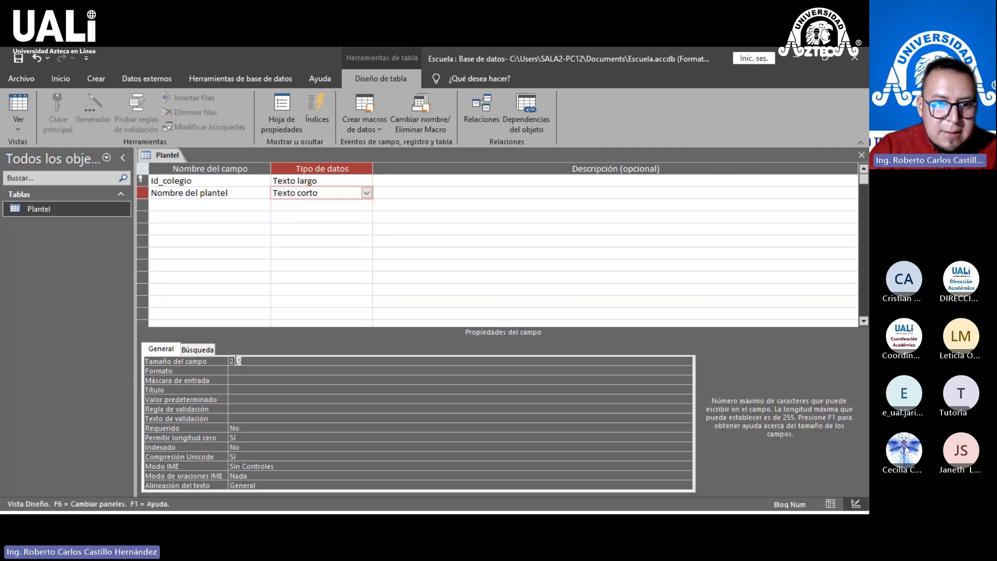
{"action": "double_click", "coordinate": [235, 361]}
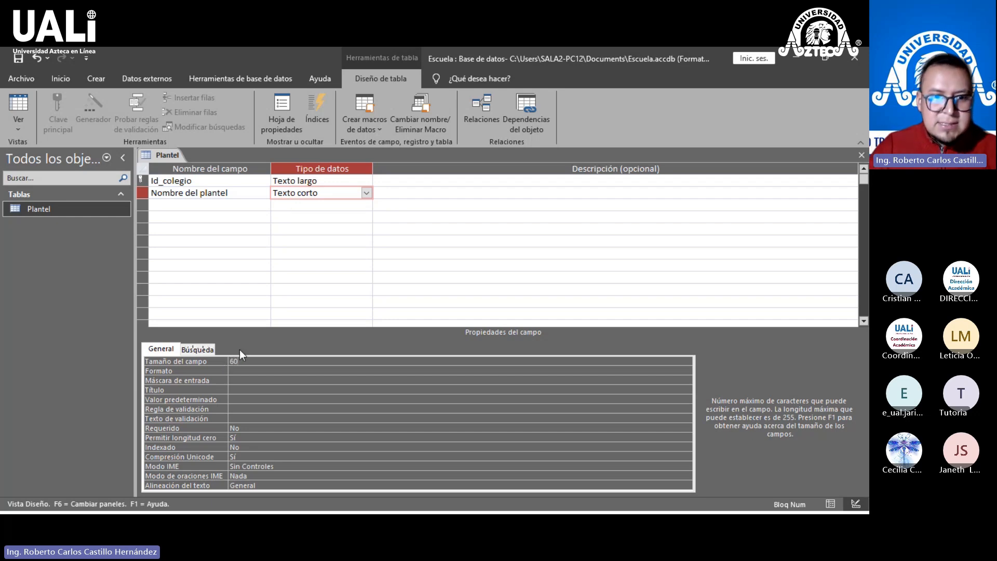
{"action": "left_click", "coordinate": [293, 200]}
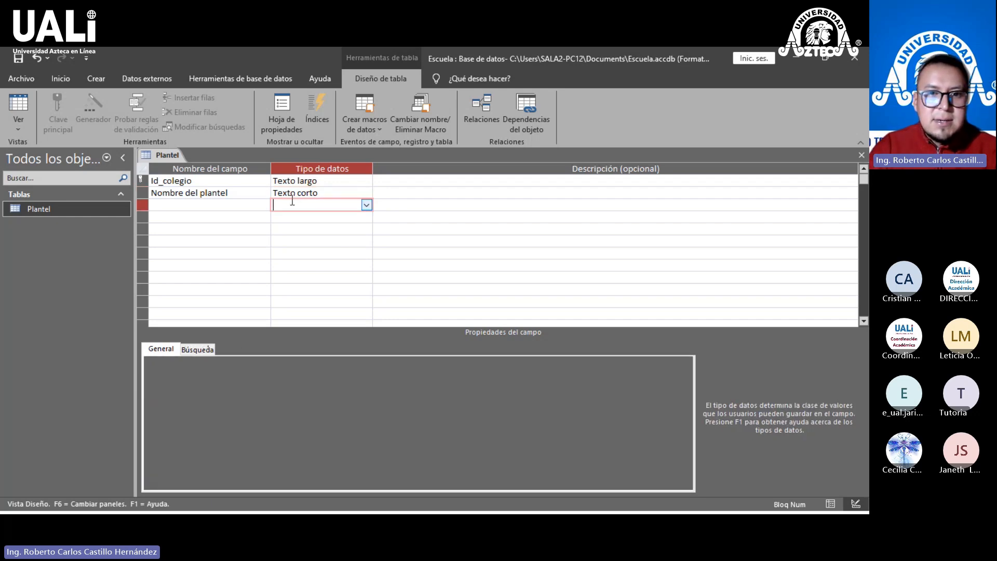
Step: Add a field named Ciudad below Nombre del plantel, with Texto corto as its data type
{"action": "left_click", "coordinate": [258, 203]}
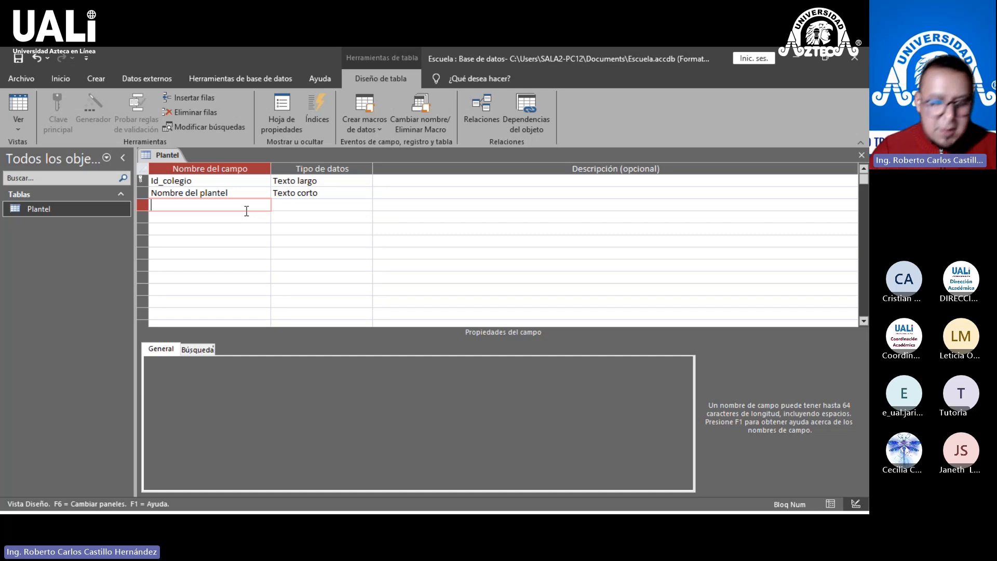
{"action": "type", "text": "Ciudad"}
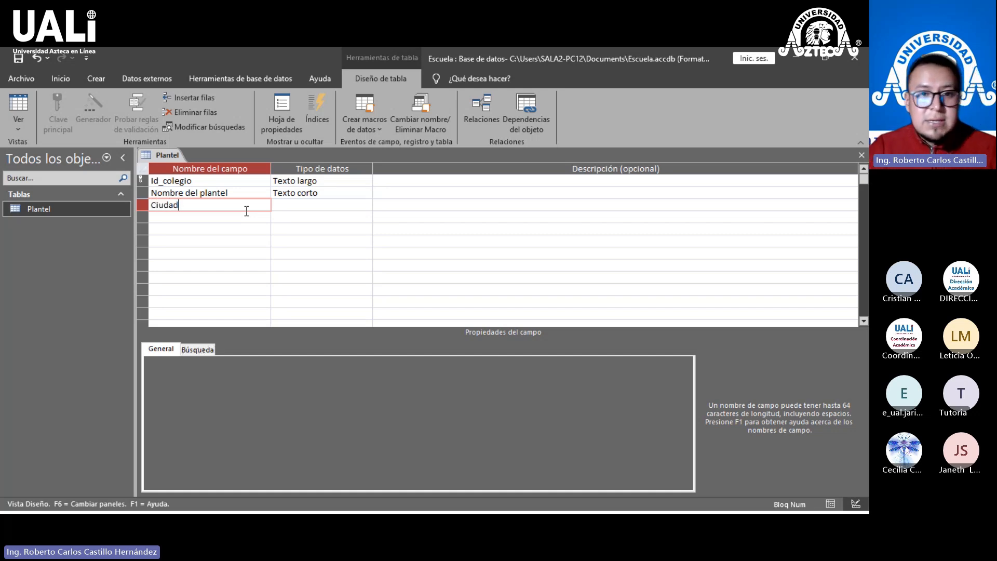
{"action": "left_click", "coordinate": [335, 204]}
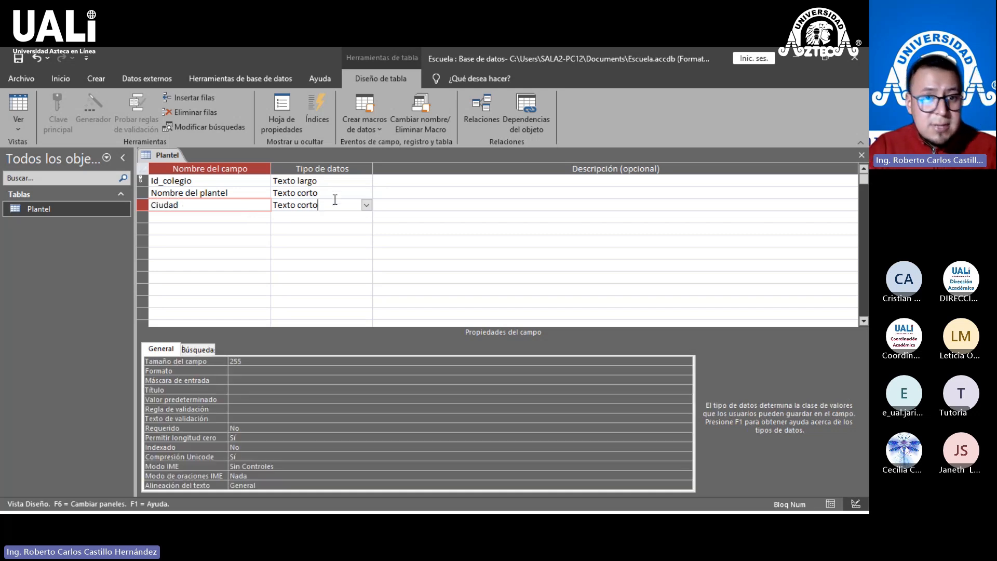
{"action": "left_click", "coordinate": [366, 208]}
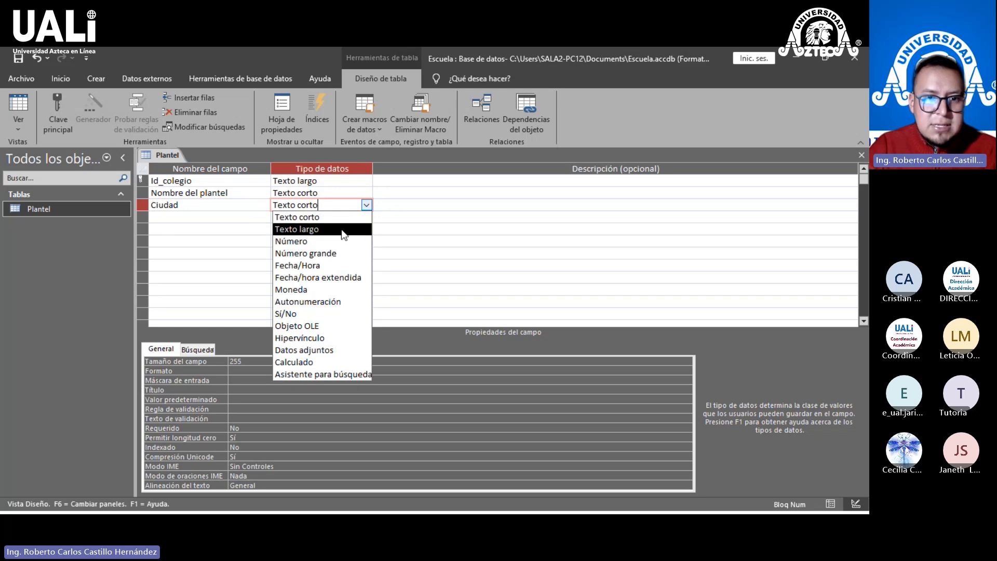
{"action": "left_click", "coordinate": [328, 218]}
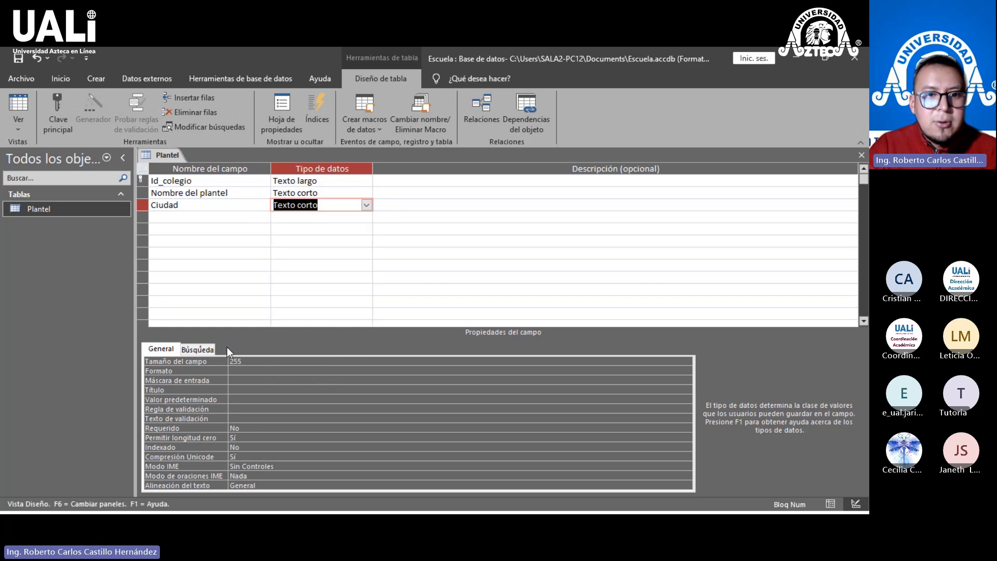
Step: Set the field size of Ciudad to 60
{"action": "left_click", "coordinate": [253, 361]}
{"action": "key", "text": "BackSpace"}
{"action": "key", "text": "BackSpace"}
{"action": "key", "text": "BackSpace"}
{"action": "type", "text": "60"}
Step: Add a field named Direccion with data type Texto corto and a field size of 60
{"action": "left_click", "coordinate": [201, 220]}
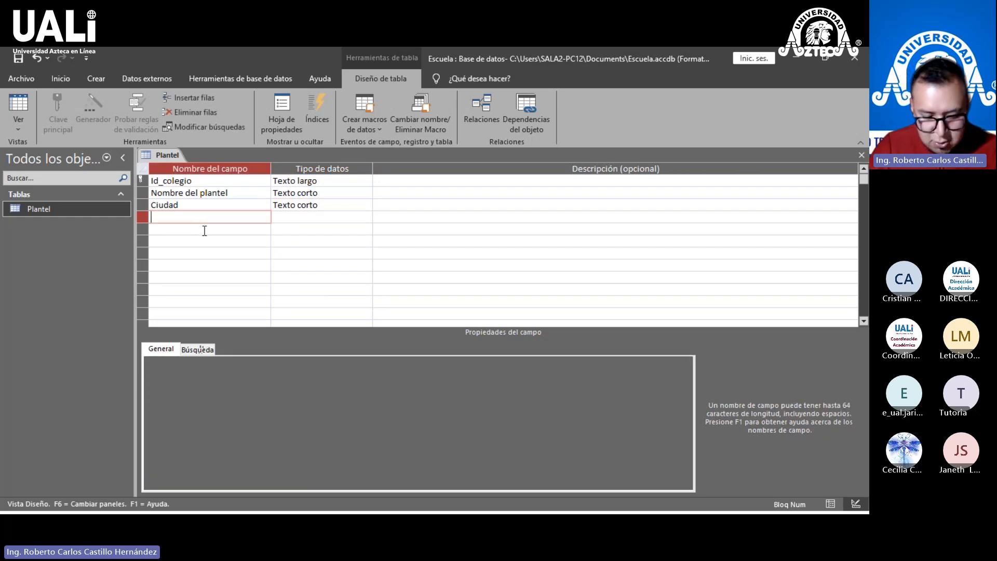
{"action": "type", "text": "Direccio"}
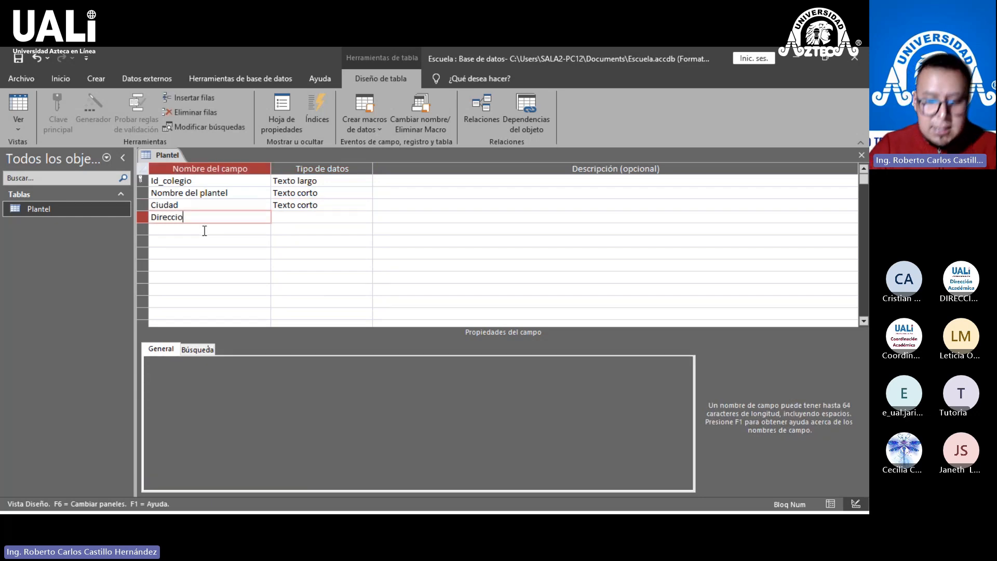
{"action": "key", "text": "BackSpace"}
{"action": "type", "text": "´"}
{"action": "key", "text": "BackSpace"}
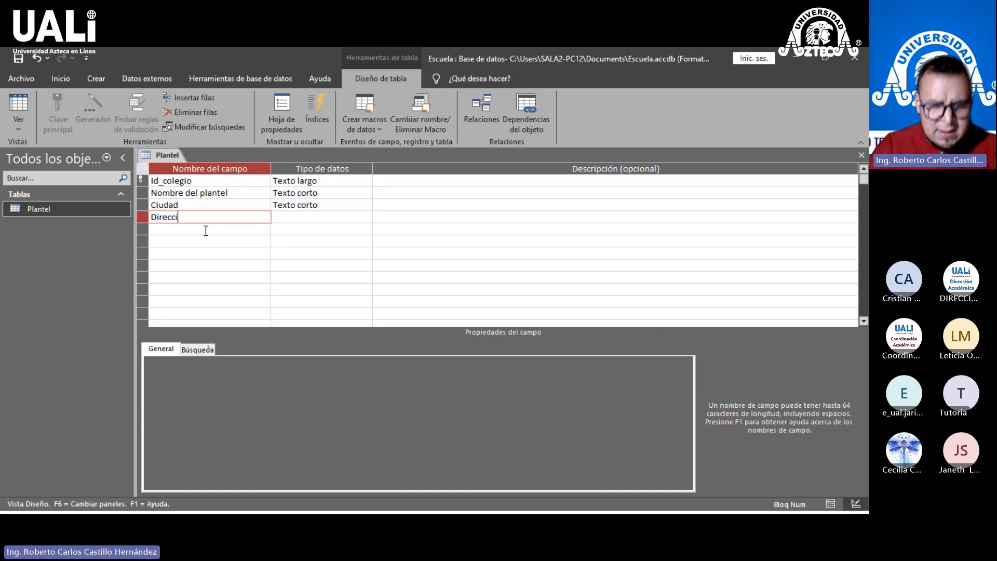
{"action": "type", "text": "on"}
{"action": "left_click", "coordinate": [294, 217]}
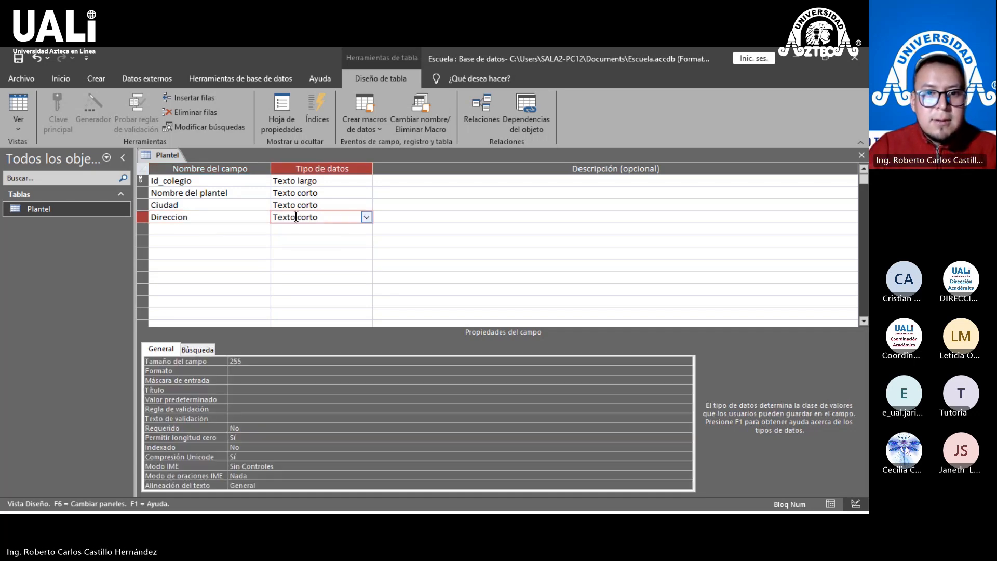
{"action": "left_click", "coordinate": [224, 360]}
{"action": "type", "text": "60"}
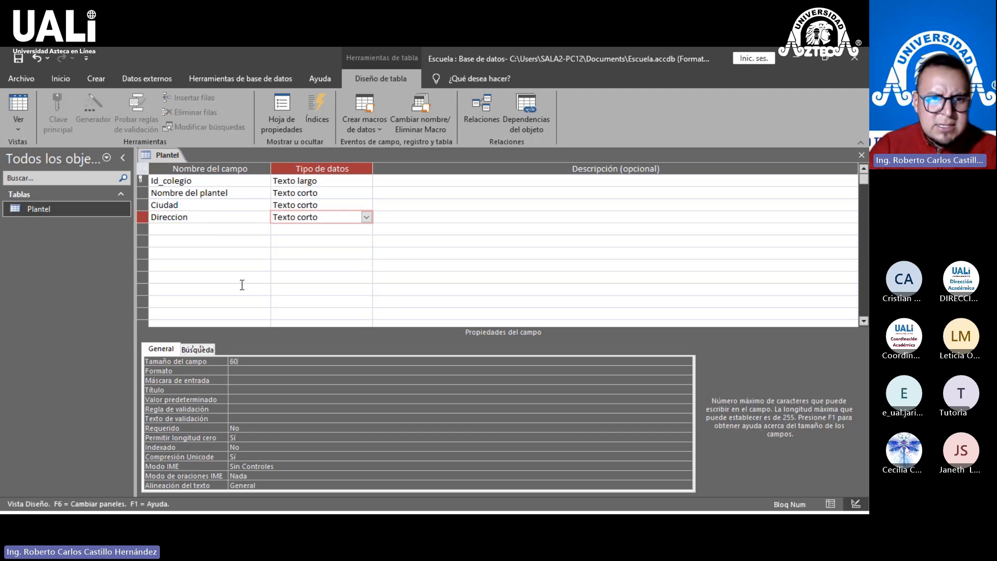
Step: Add a field named Correo Electronico with data type Texto corto and a field size of 60
{"action": "left_click", "coordinate": [240, 228]}
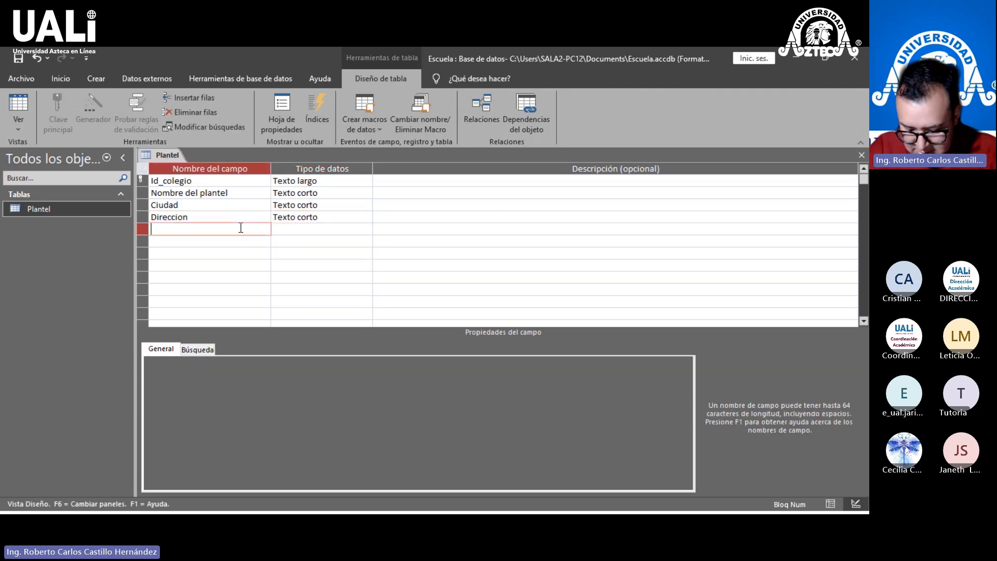
{"action": "type", "text": "C"}
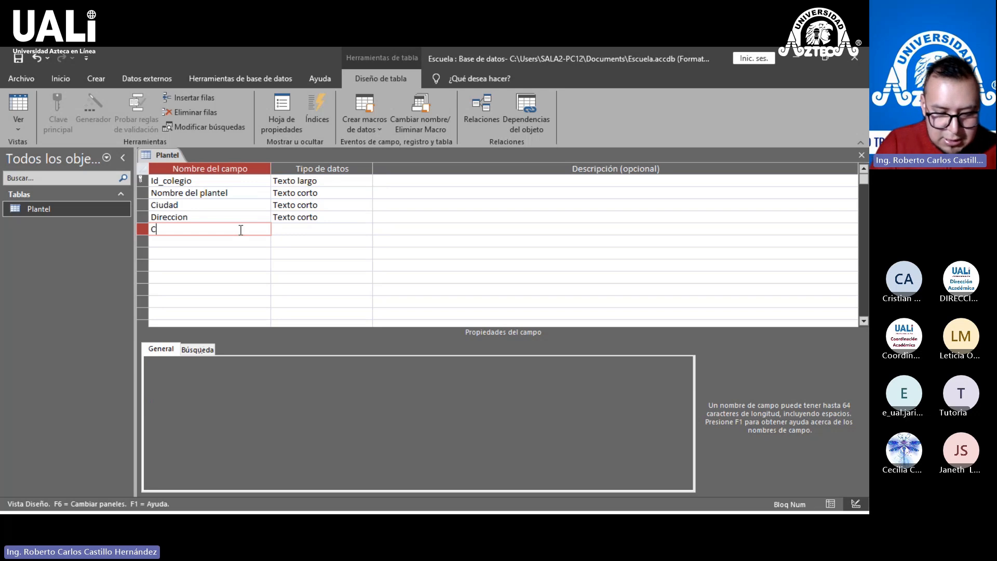
{"action": "type", "text": "orreo Elec"}
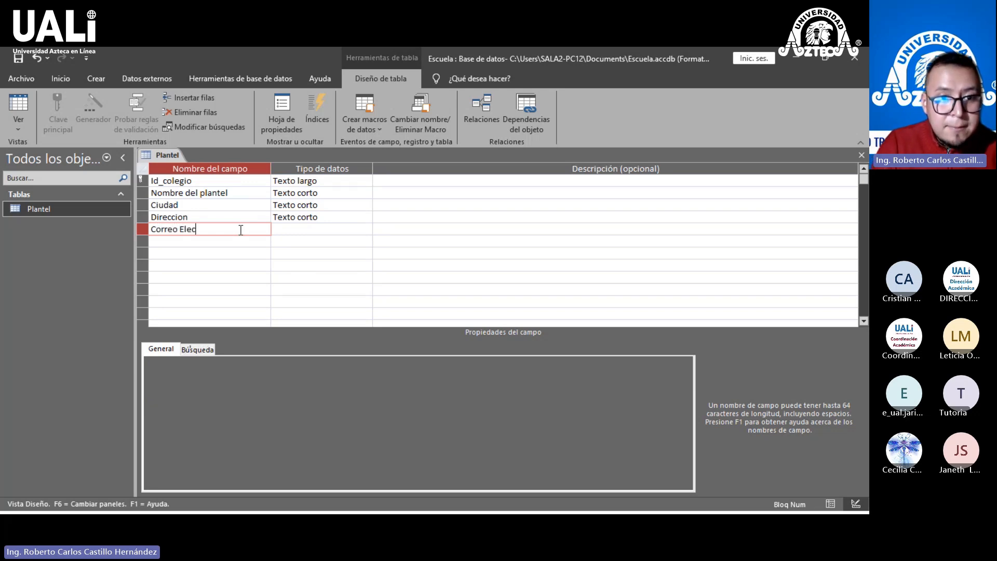
{"action": "type", "text": "tronico"}
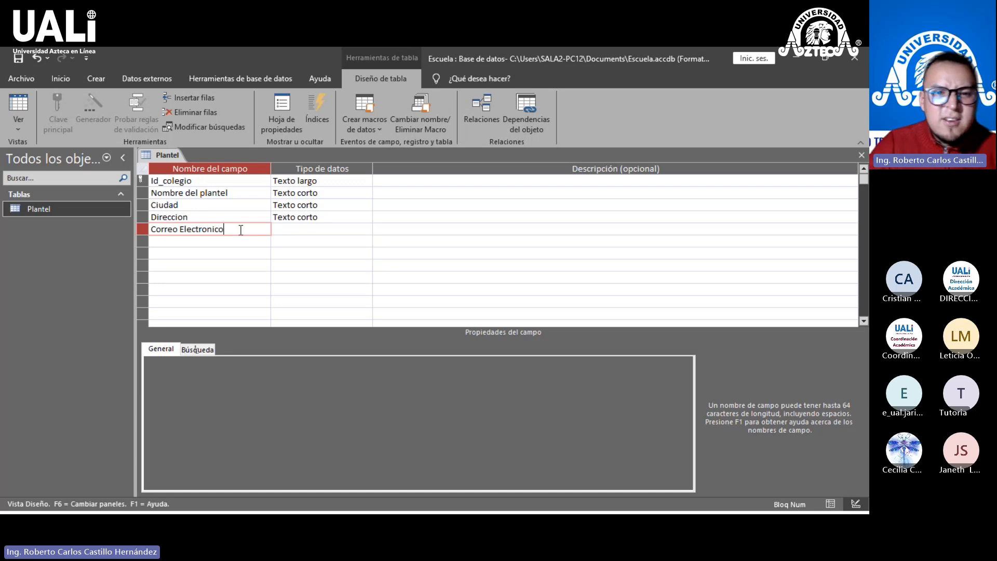
{"action": "left_click", "coordinate": [330, 232]}
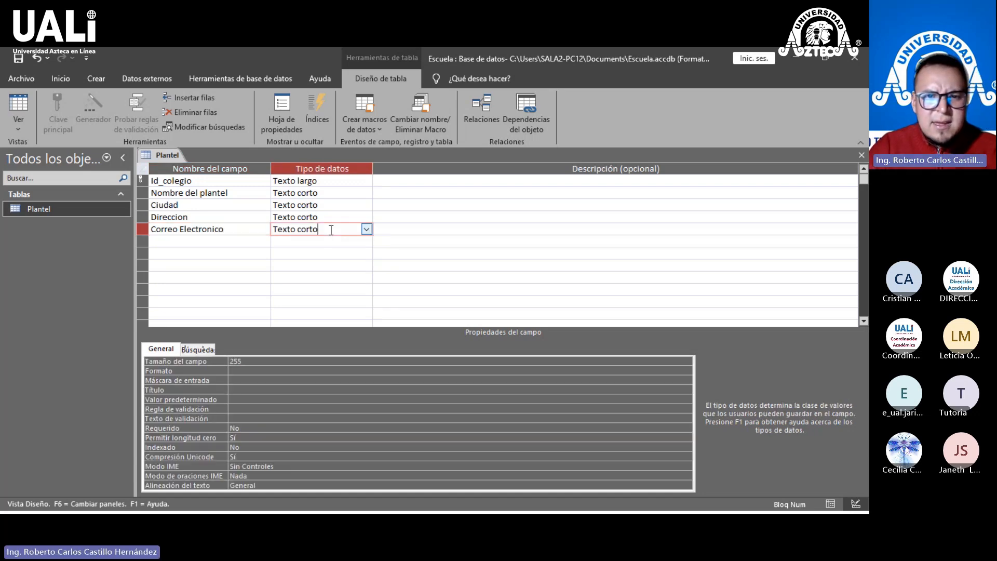
{"action": "left_click", "coordinate": [259, 361]}
{"action": "type", "text": "60"}
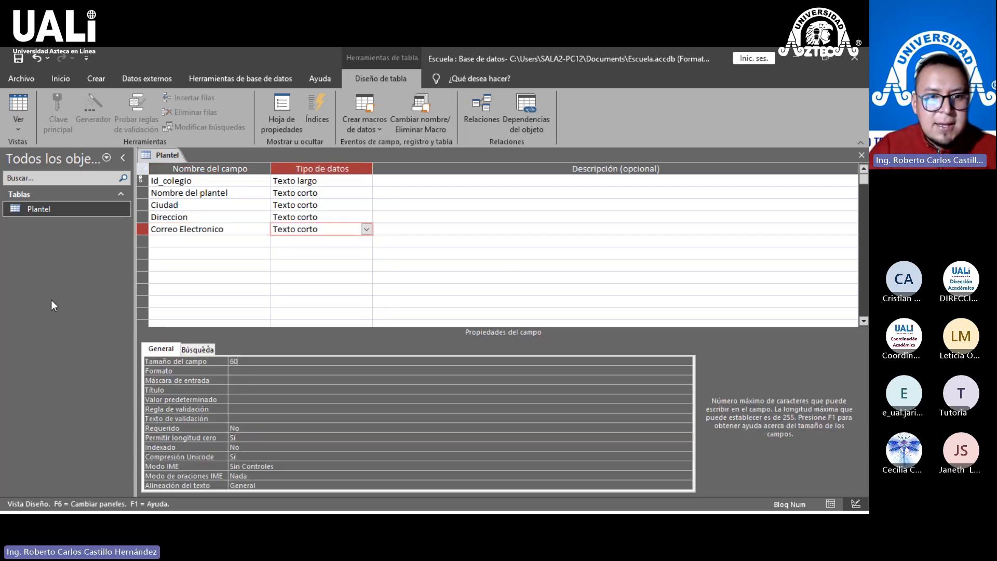
Step: Add a field named Telefono below Correo Electronico, with Número as its data type
{"action": "left_click", "coordinate": [178, 241]}
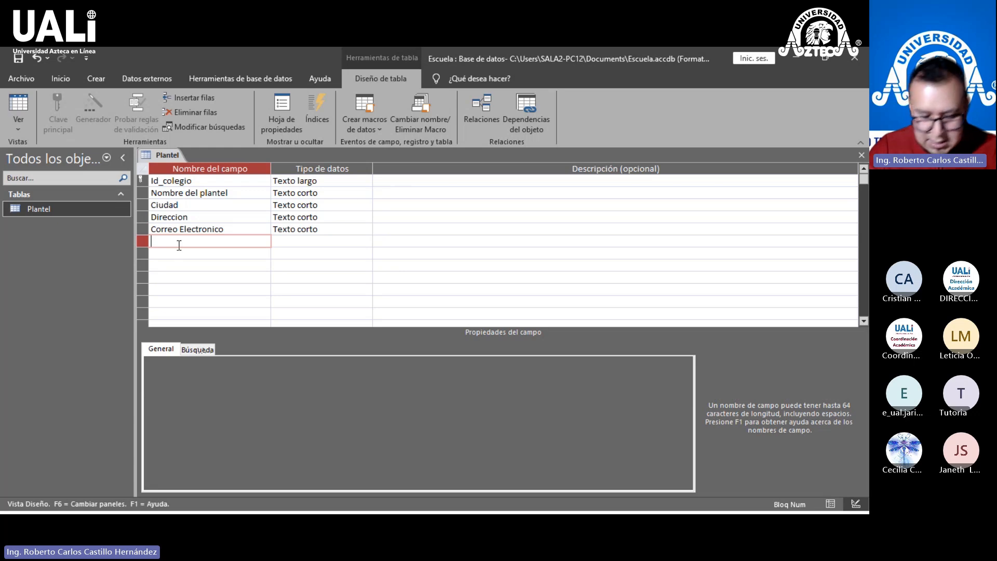
{"action": "type", "text": "Telefono"}
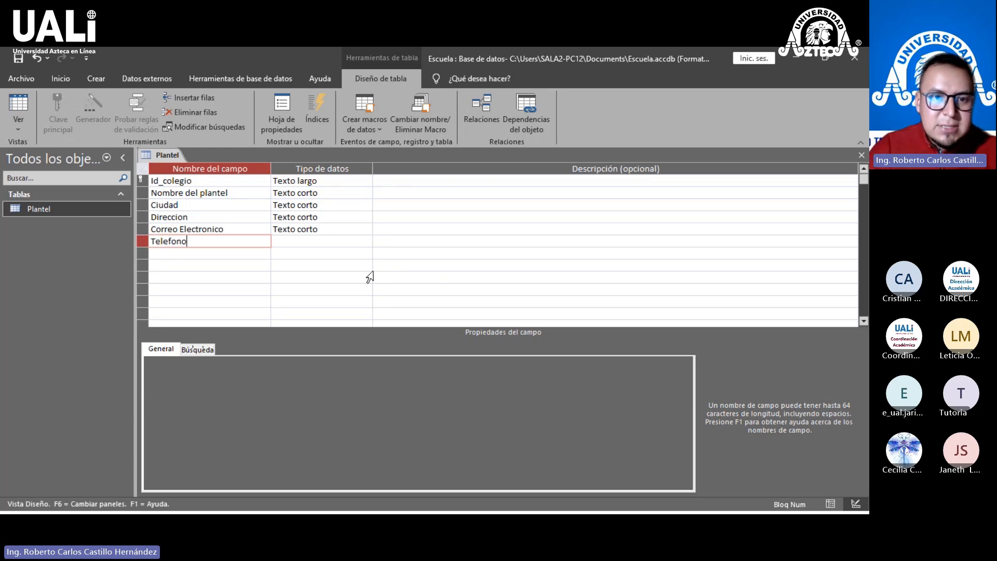
{"action": "left_click", "coordinate": [312, 234]}
{"action": "left_click", "coordinate": [315, 242]}
{"action": "left_click", "coordinate": [366, 242]}
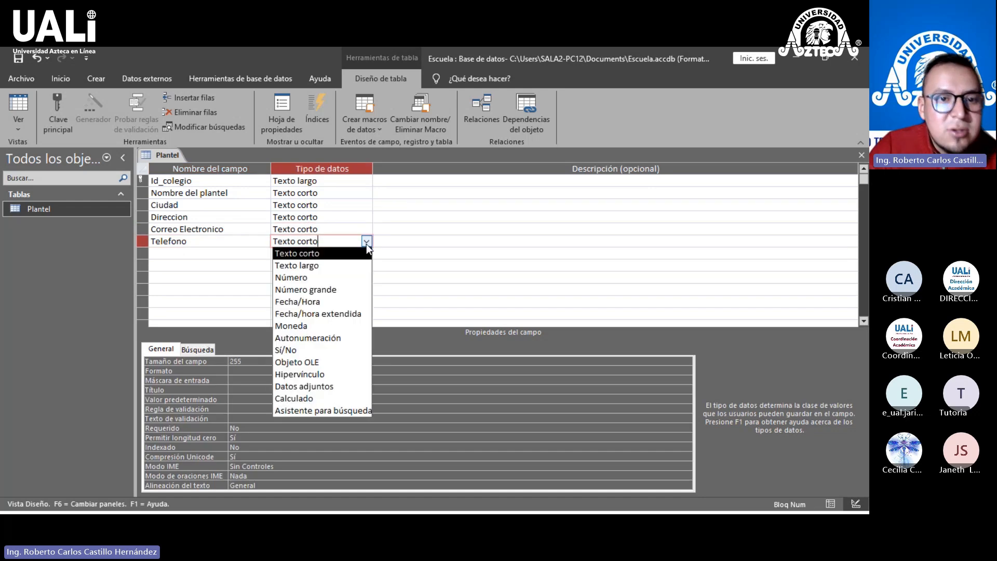
{"action": "left_click", "coordinate": [338, 275]}
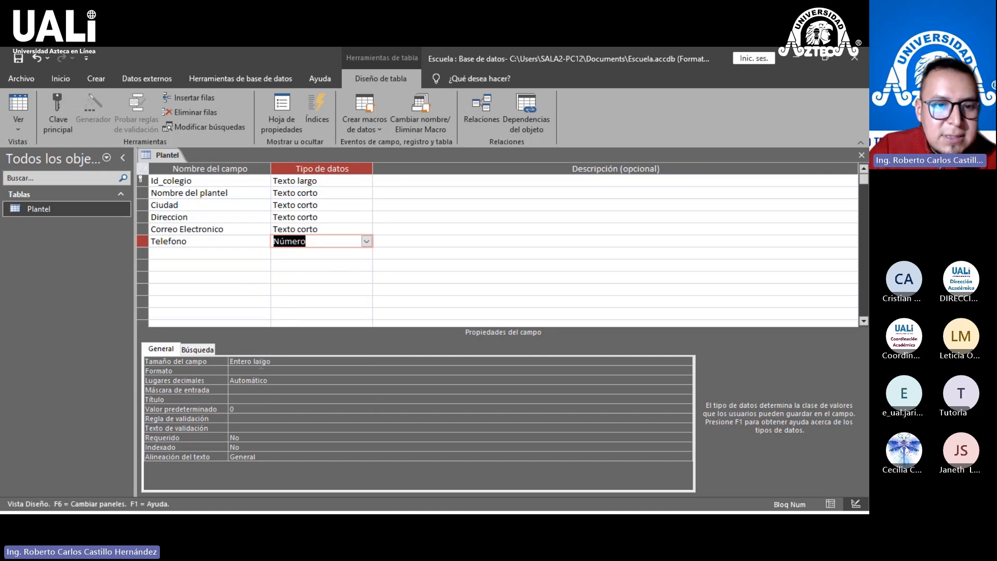
{"action": "left_click", "coordinate": [343, 360]}
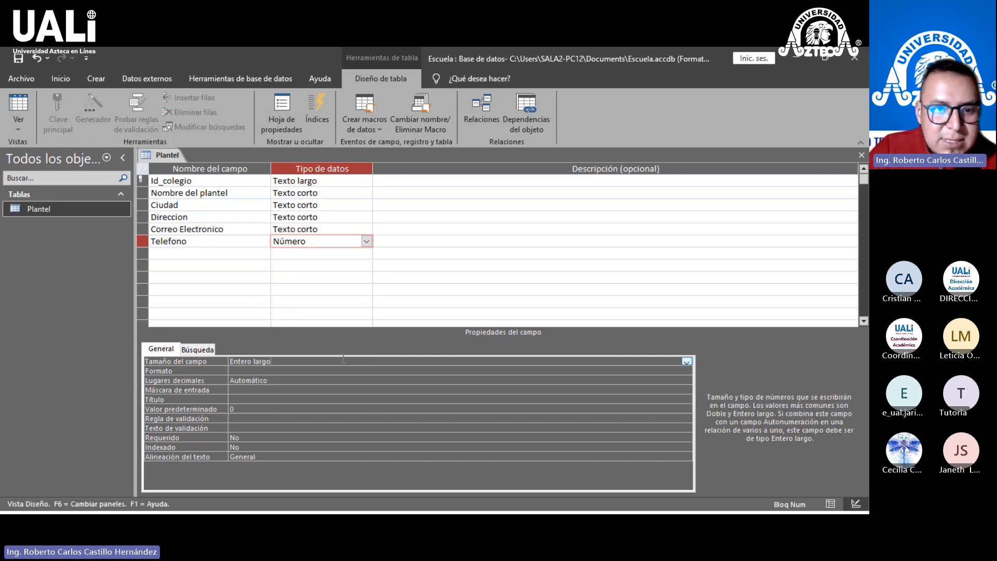
Step: Add a field named Pagina web below Telefono, with Hipervínculo as its data type
{"action": "left_click", "coordinate": [251, 257]}
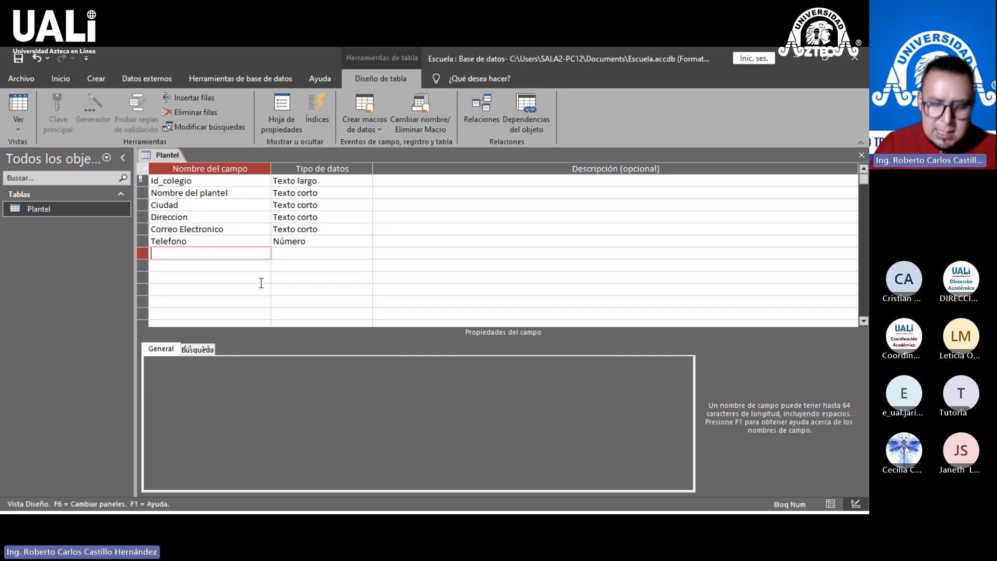
{"action": "type", "text": "Pagina "}
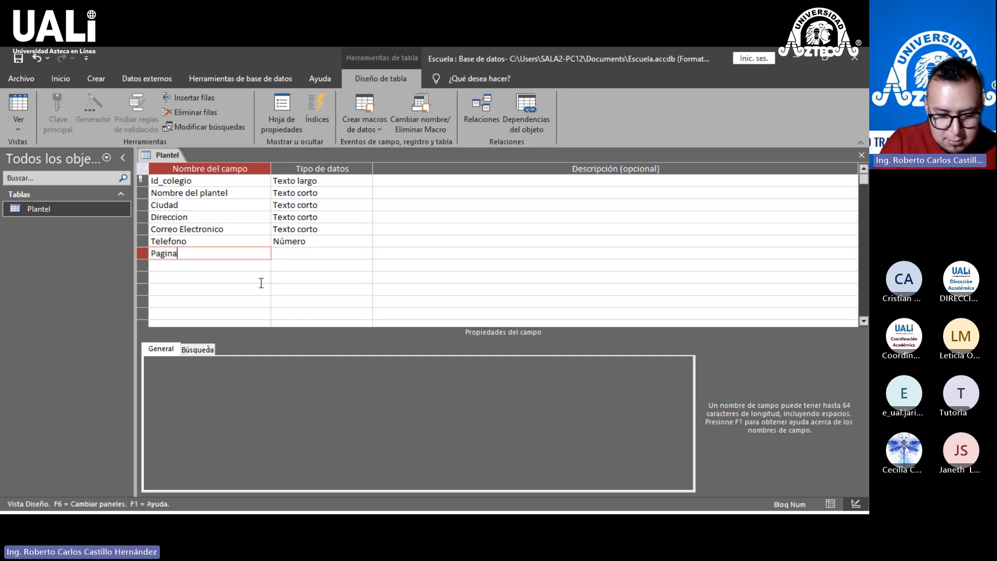
{"action": "type", "text": "web"}
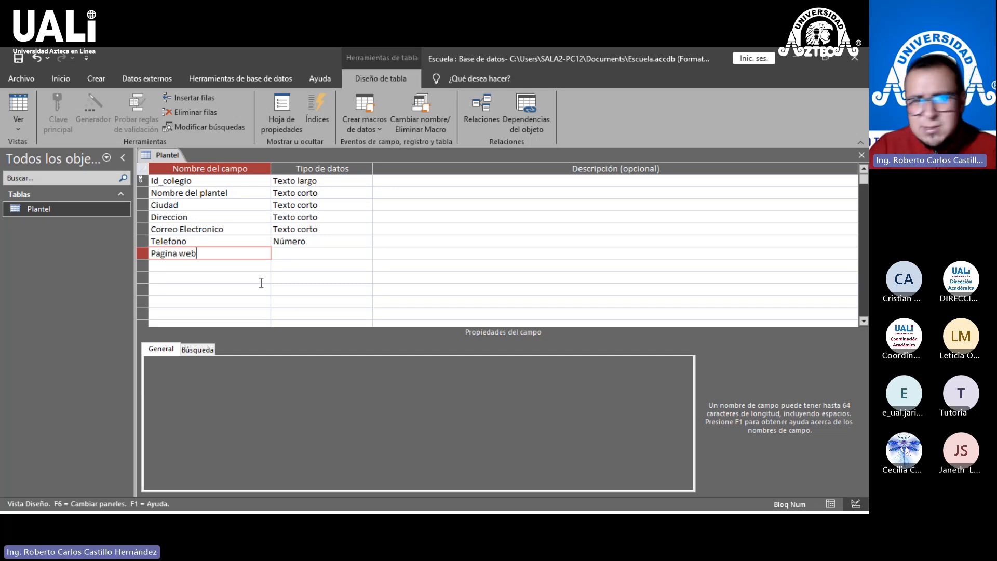
{"action": "left_click", "coordinate": [303, 255]}
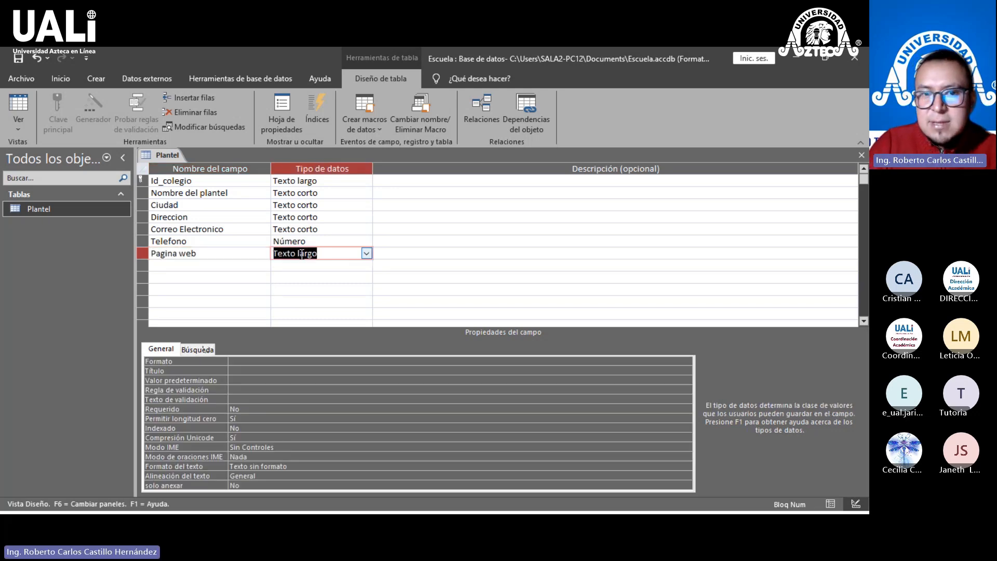
{"action": "left_click", "coordinate": [367, 252]}
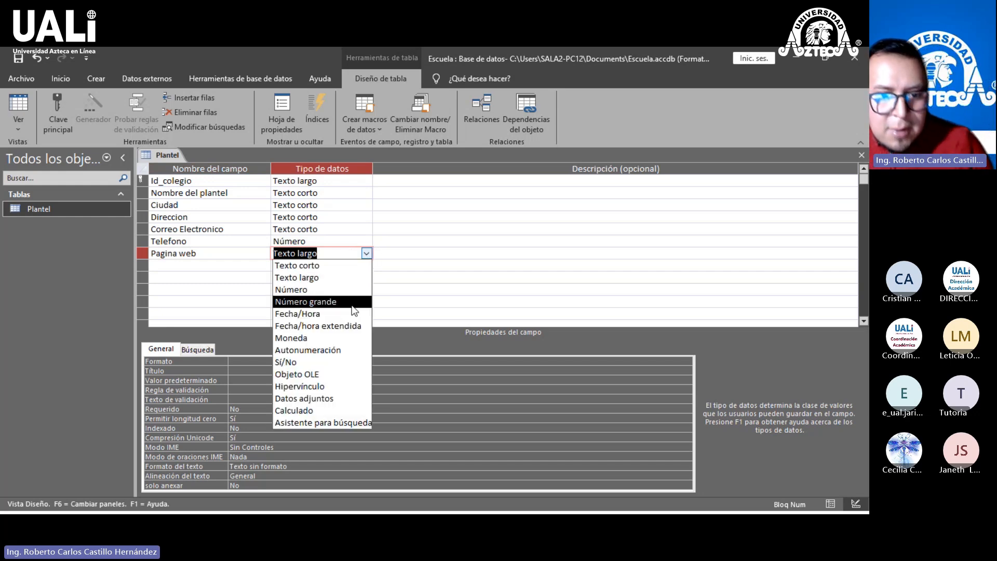
{"action": "left_click", "coordinate": [345, 387]}
{"action": "left_click", "coordinate": [255, 266]}
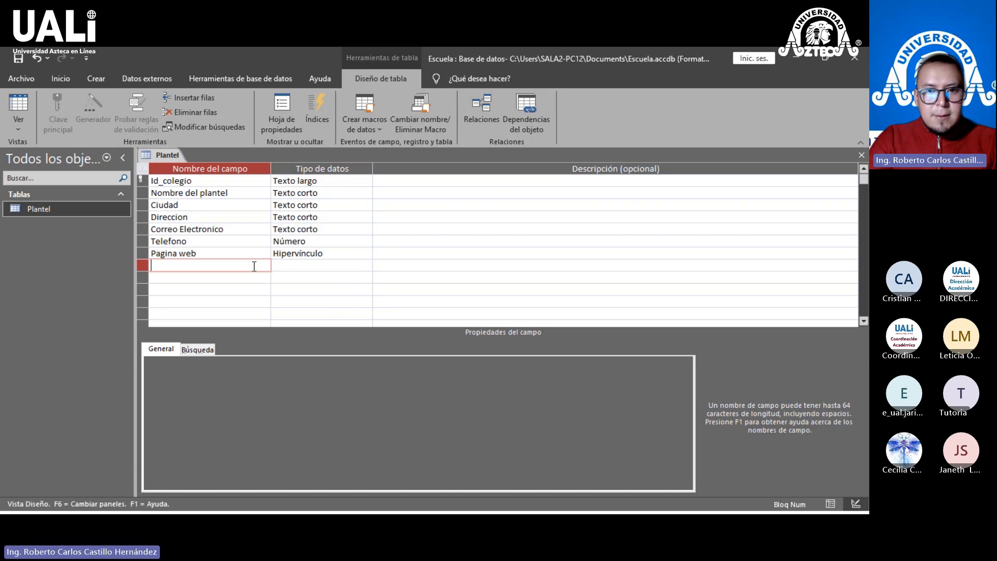
Step: Review the field names and data types defined in the Plantel table, from Id_colegio down to Pagina web
{"action": "left_click", "coordinate": [242, 181]}
{"action": "left_click", "coordinate": [253, 217]}
{"action": "left_click", "coordinate": [282, 255]}
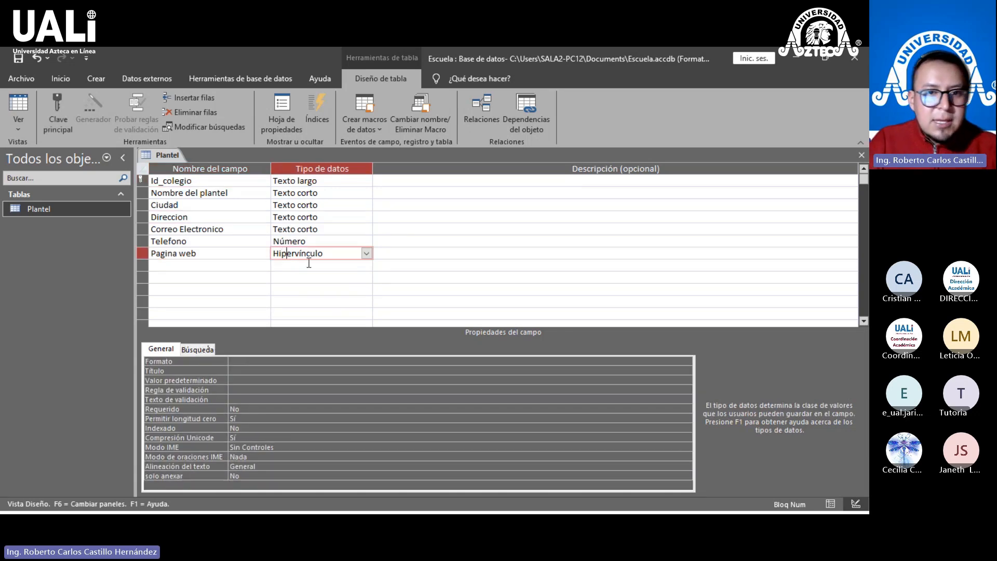
{"action": "left_click", "coordinate": [310, 266]}
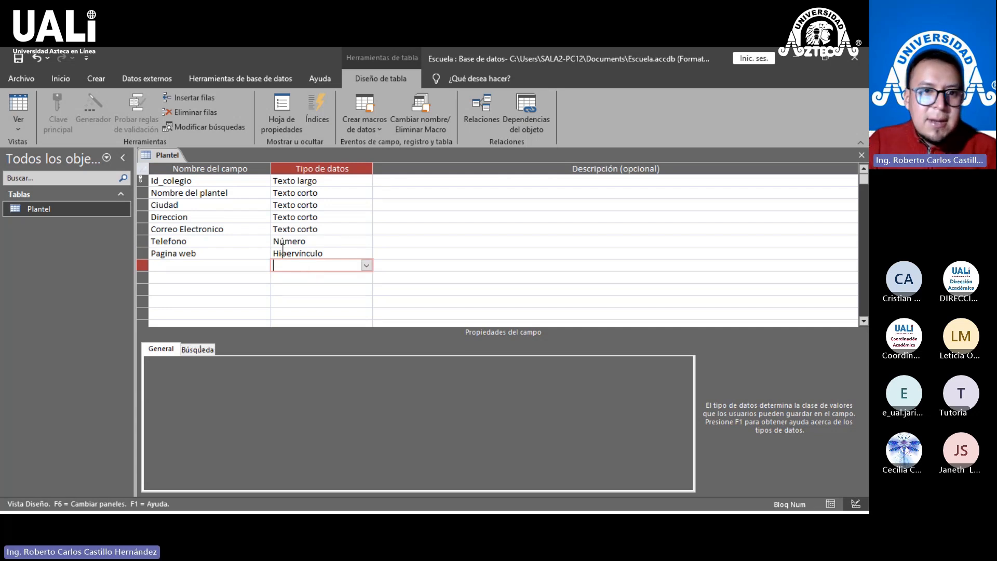
{"action": "left_click", "coordinate": [241, 196]}
{"action": "left_click", "coordinate": [202, 210]}
{"action": "left_click", "coordinate": [202, 214]}
{"action": "left_click", "coordinate": [204, 232]}
{"action": "left_click", "coordinate": [185, 251]}
{"action": "left_click", "coordinate": [187, 242]}
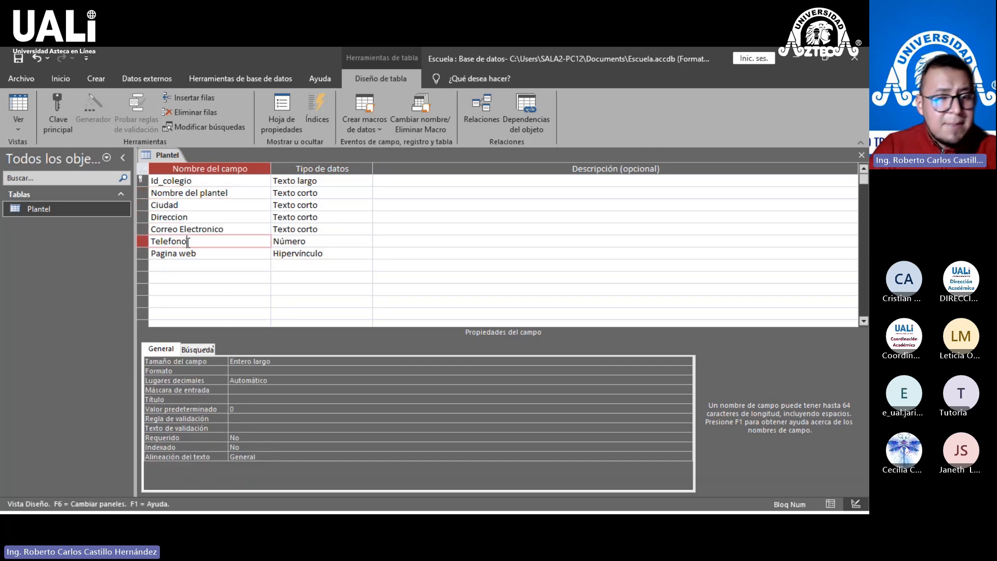
{"action": "left_click", "coordinate": [206, 253]}
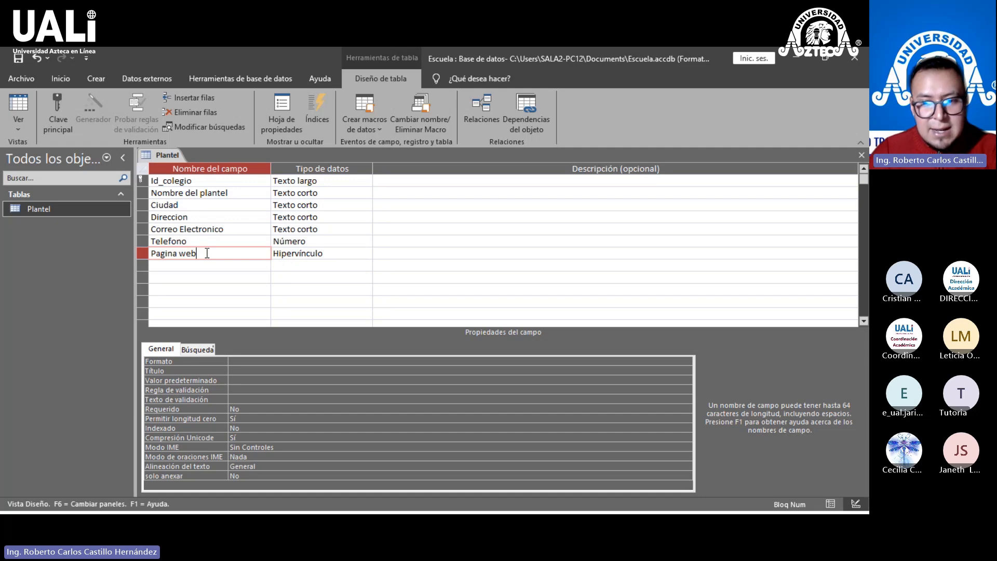
{"action": "left_click", "coordinate": [203, 277]}
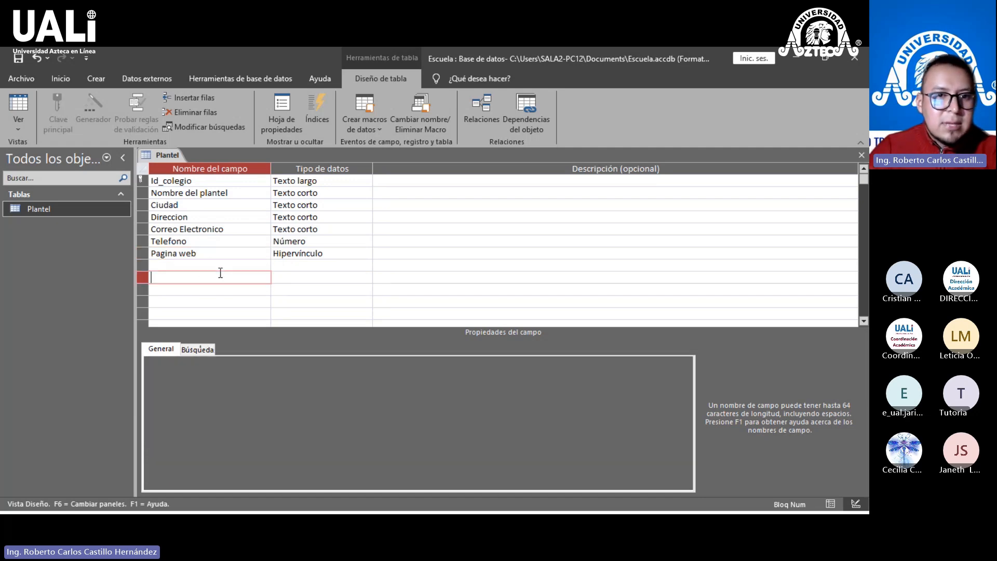
{"action": "left_click", "coordinate": [333, 265]}
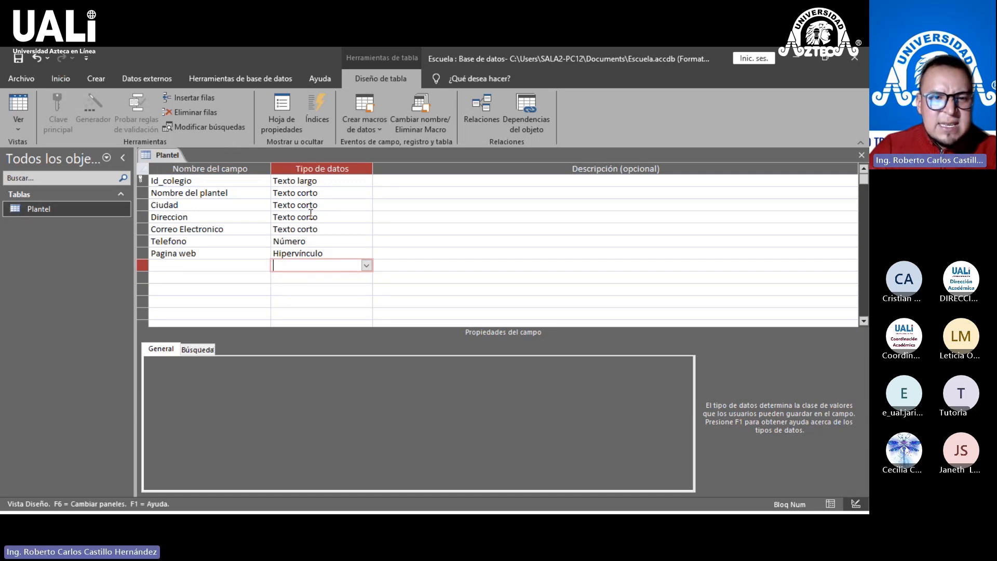
Step: Save the design of the Plantel table
{"action": "left_click", "coordinate": [193, 180]}
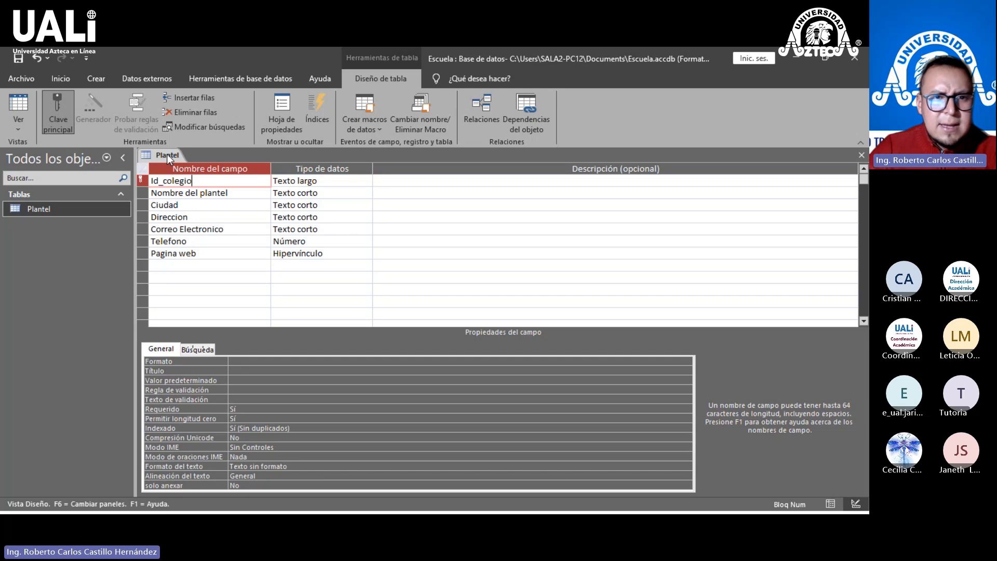
{"action": "right_click", "coordinate": [168, 157]}
{"action": "left_click", "coordinate": [182, 162]}
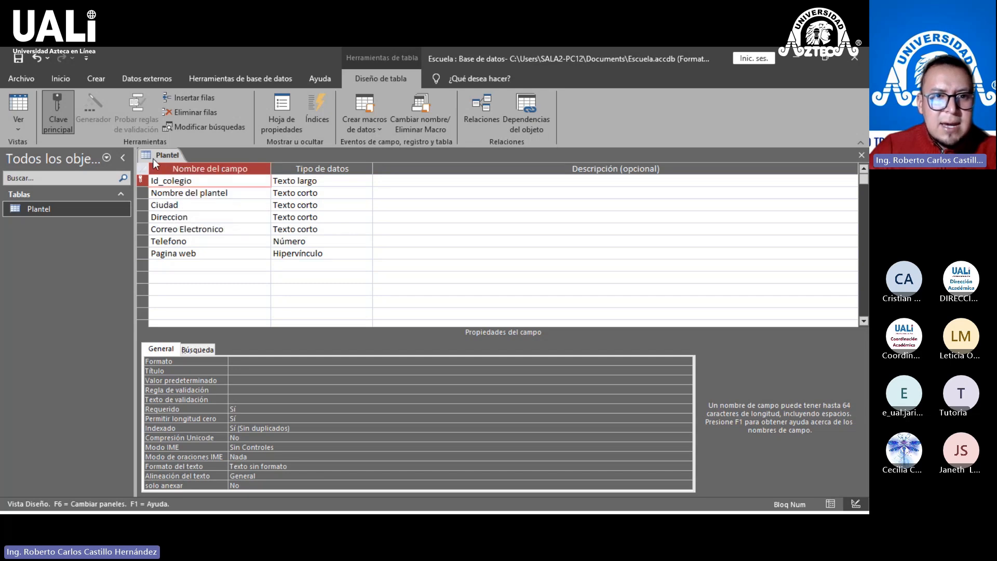
{"action": "right_click", "coordinate": [154, 158]}
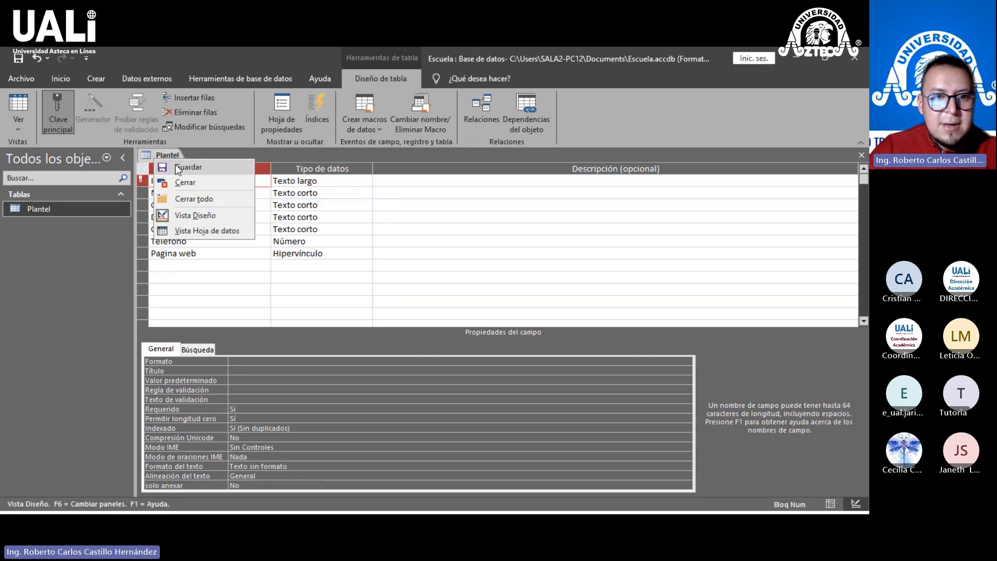
{"action": "left_click", "coordinate": [175, 165]}
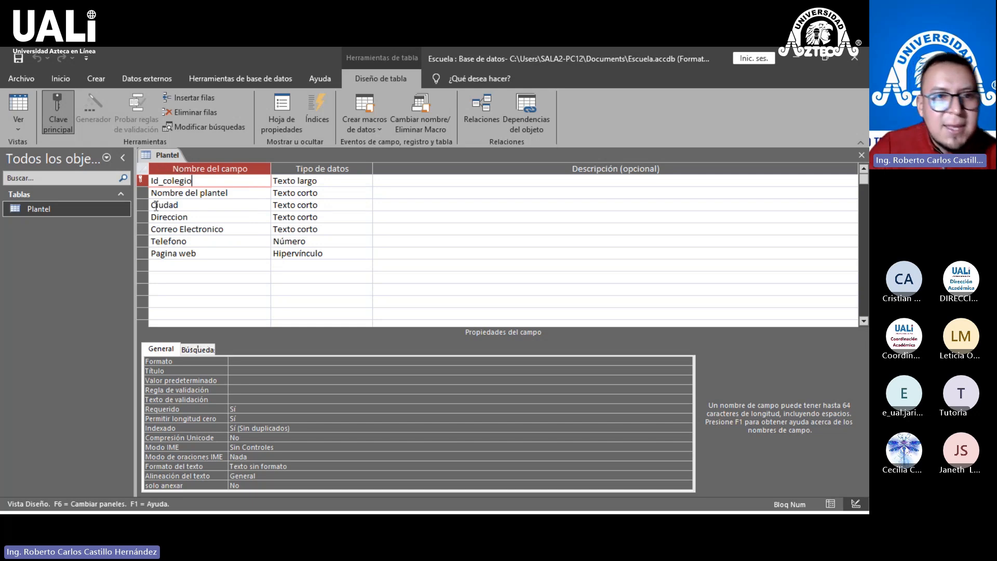
{"action": "left_click", "coordinate": [281, 185]}
{"action": "left_click", "coordinate": [221, 205]}
{"action": "left_click", "coordinate": [208, 193]}
{"action": "left_click", "coordinate": [290, 194]}
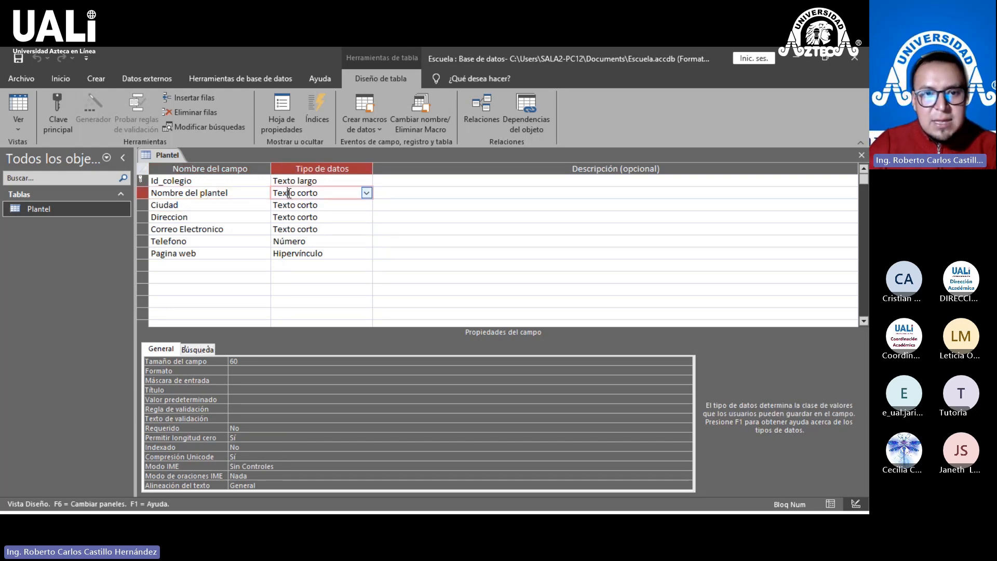
{"action": "right_click", "coordinate": [74, 211]}
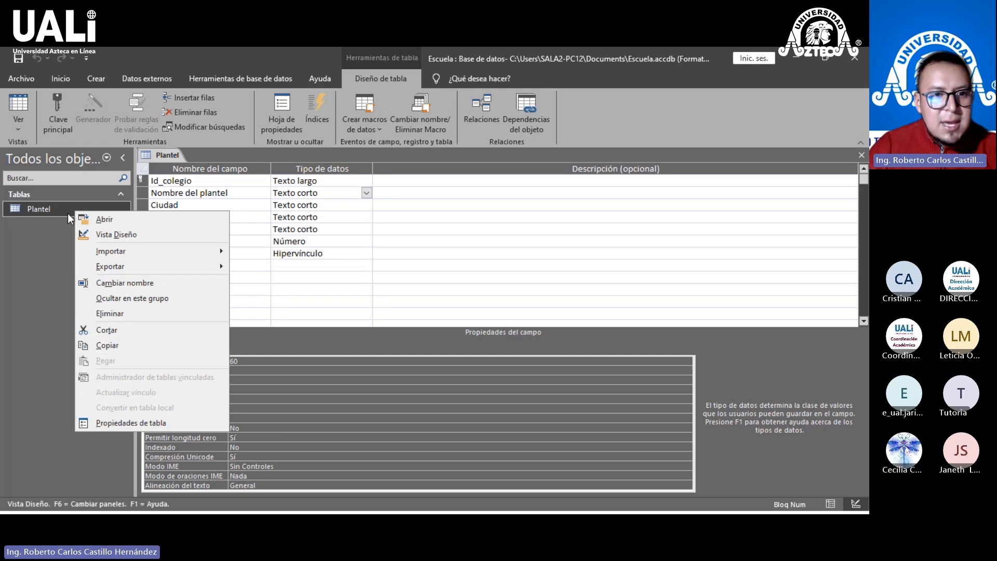
{"action": "right_click", "coordinate": [51, 212]}
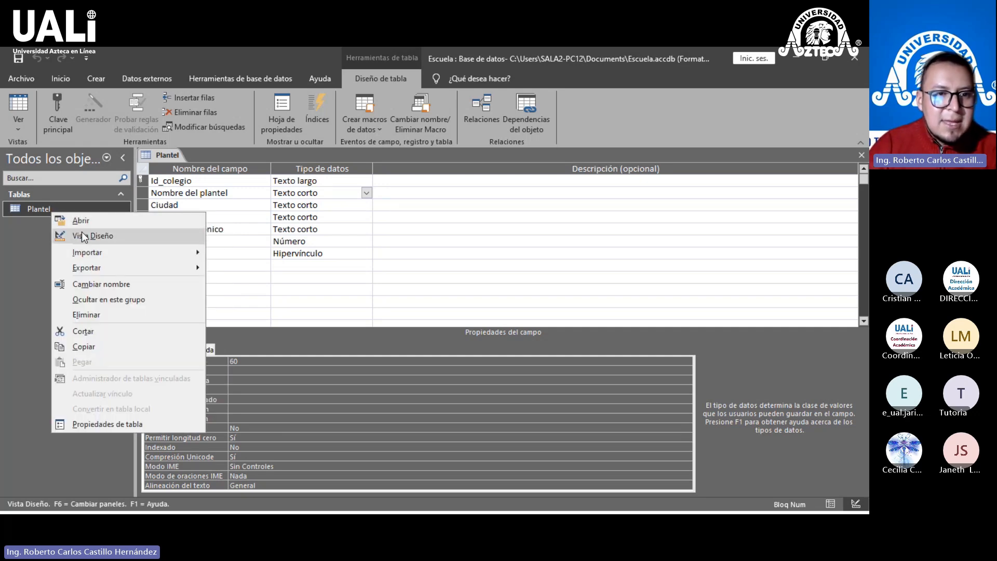
{"action": "left_click", "coordinate": [84, 236]}
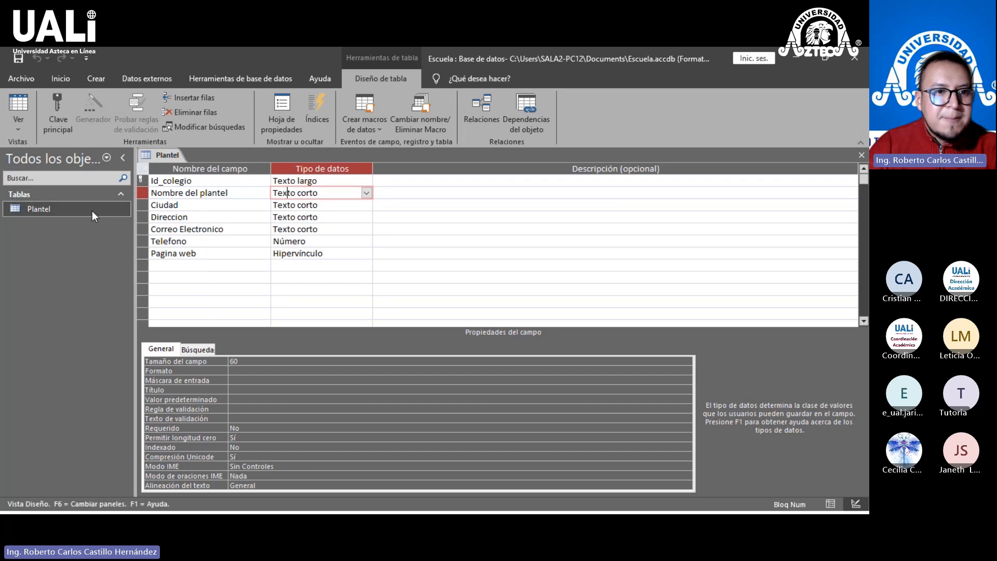
{"action": "right_click", "coordinate": [73, 214]}
{"action": "mouse_move", "coordinate": [138, 249]}
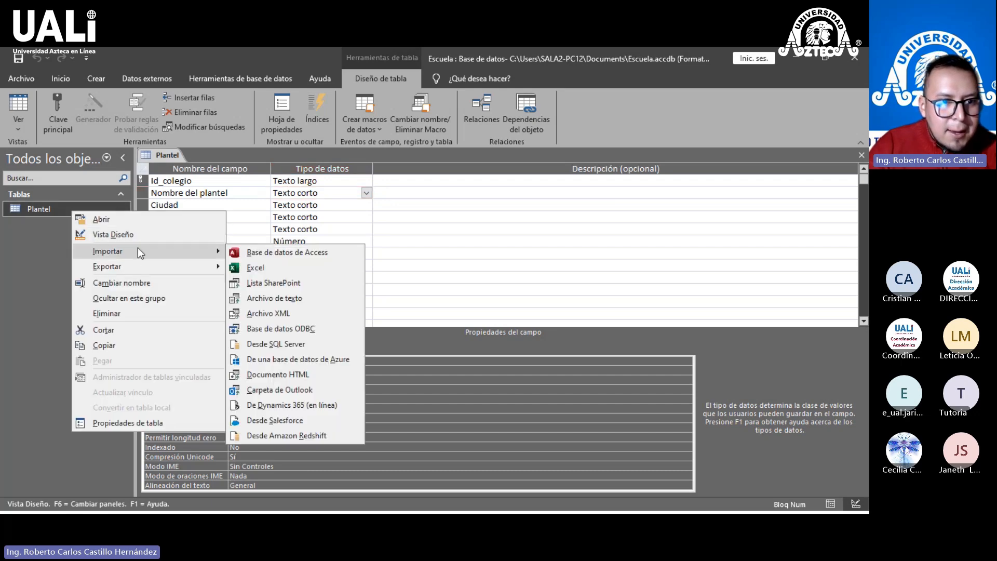
Step: Switch the Plantel table from design view to datasheet view
{"action": "right_click", "coordinate": [152, 155]}
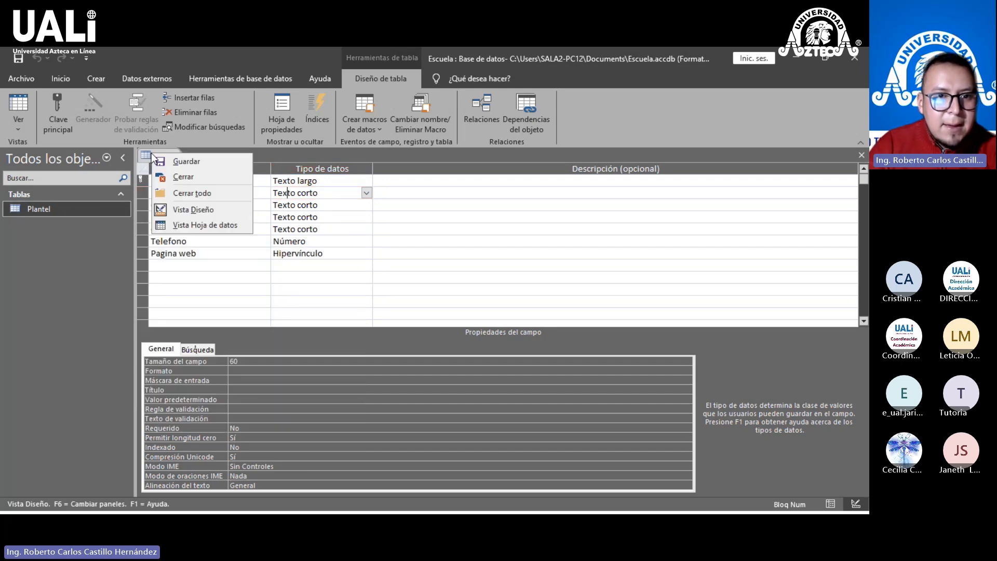
{"action": "left_click", "coordinate": [198, 229]}
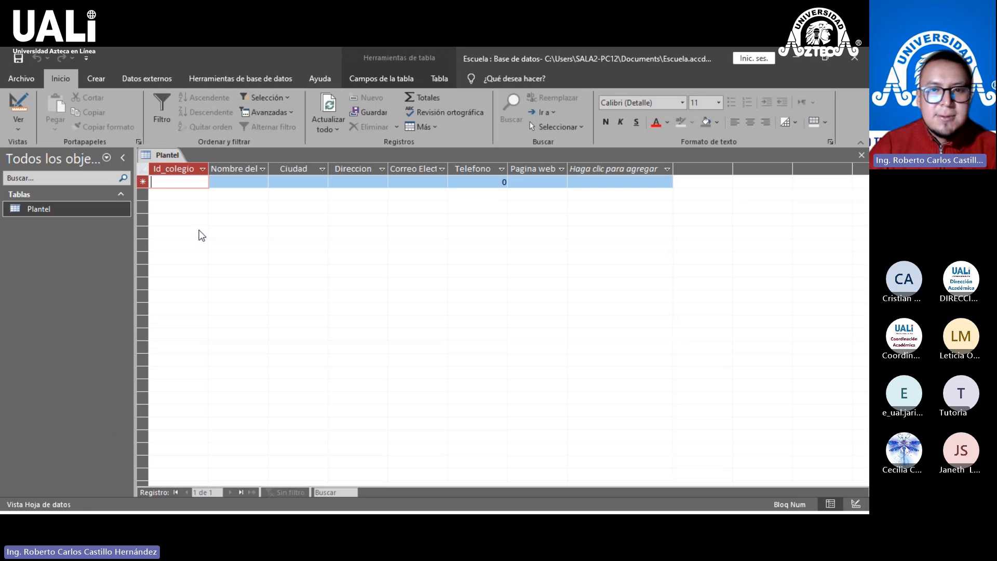
{"action": "right_click", "coordinate": [152, 155]}
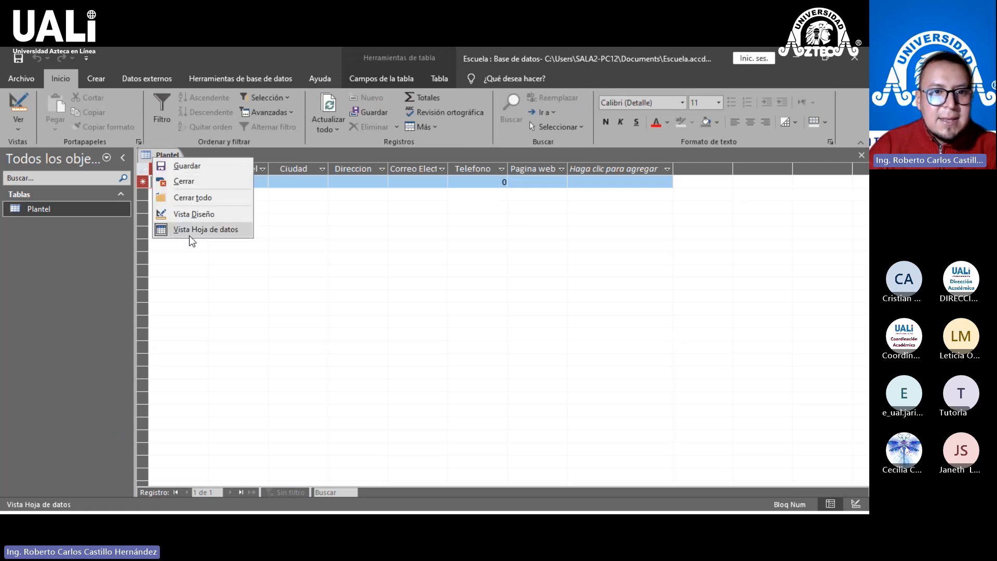
{"action": "left_click", "coordinate": [375, 212]}
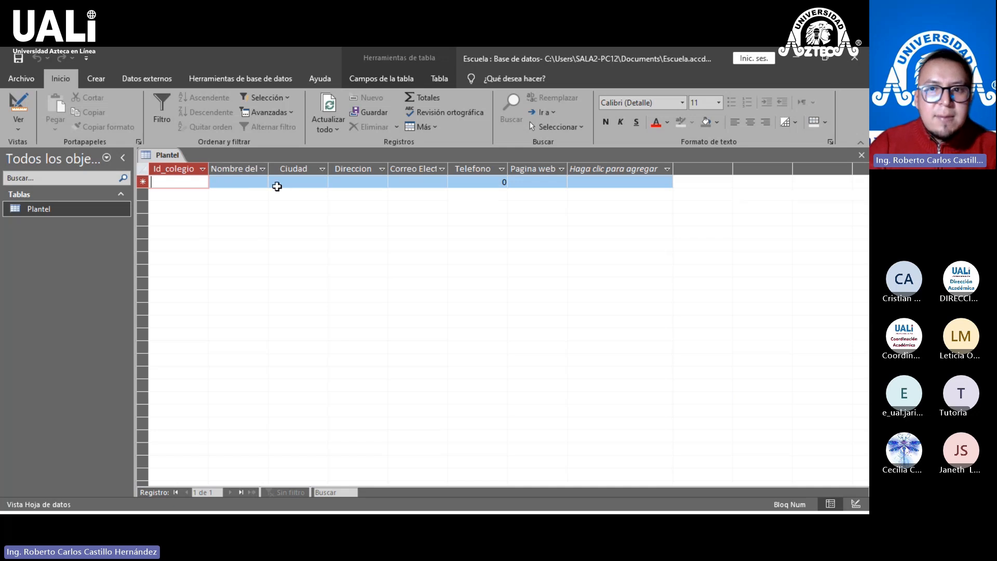
Step: Go through the empty record's columns in the Plantel datasheet, from Id_colegio to Pagina web
{"action": "key", "text": "Tab"}
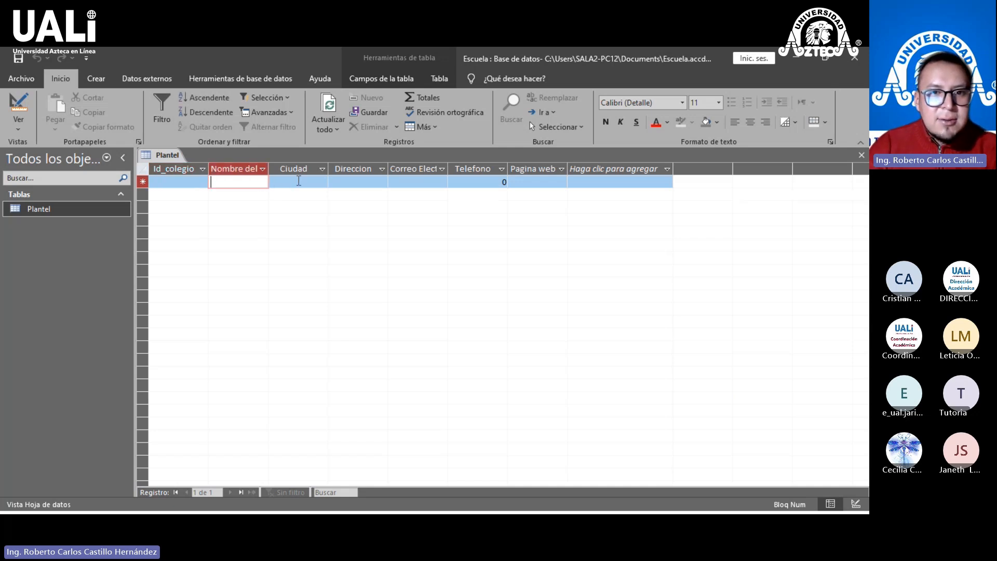
{"action": "key", "text": "Tab"}
{"action": "key", "text": "Tab"}
{"action": "key", "text": "Tab"}
{"action": "key", "text": "Tab"}
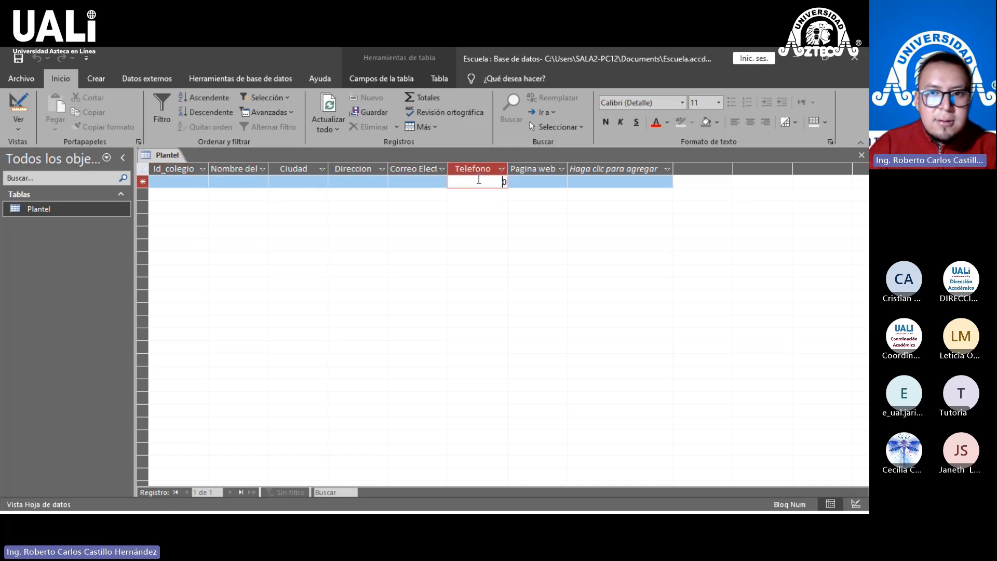
{"action": "left_click", "coordinate": [189, 183]}
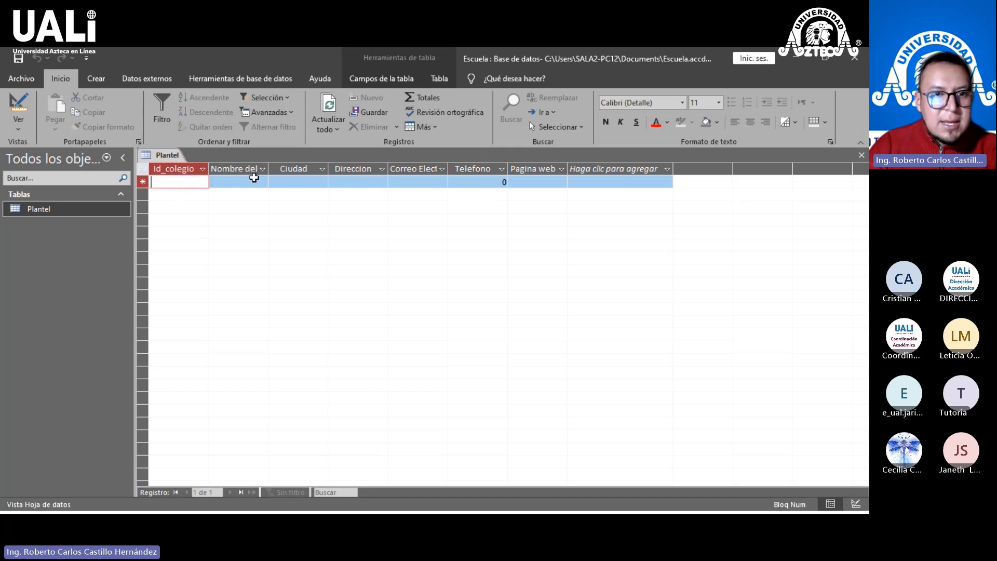
{"action": "left_click", "coordinate": [243, 185]}
{"action": "left_click", "coordinate": [291, 182]}
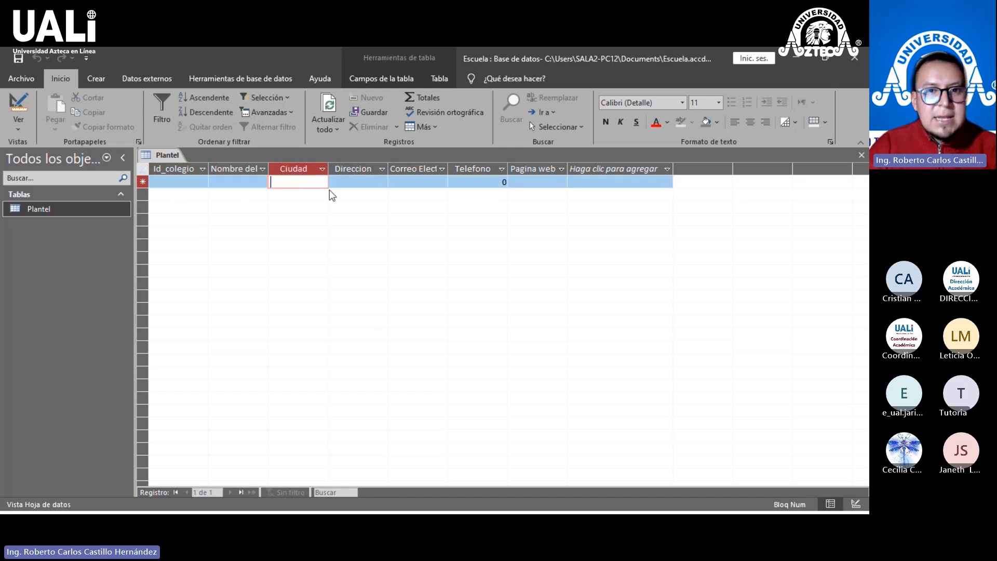
{"action": "left_click", "coordinate": [354, 182]}
{"action": "left_click", "coordinate": [391, 182]}
{"action": "left_click", "coordinate": [468, 181]}
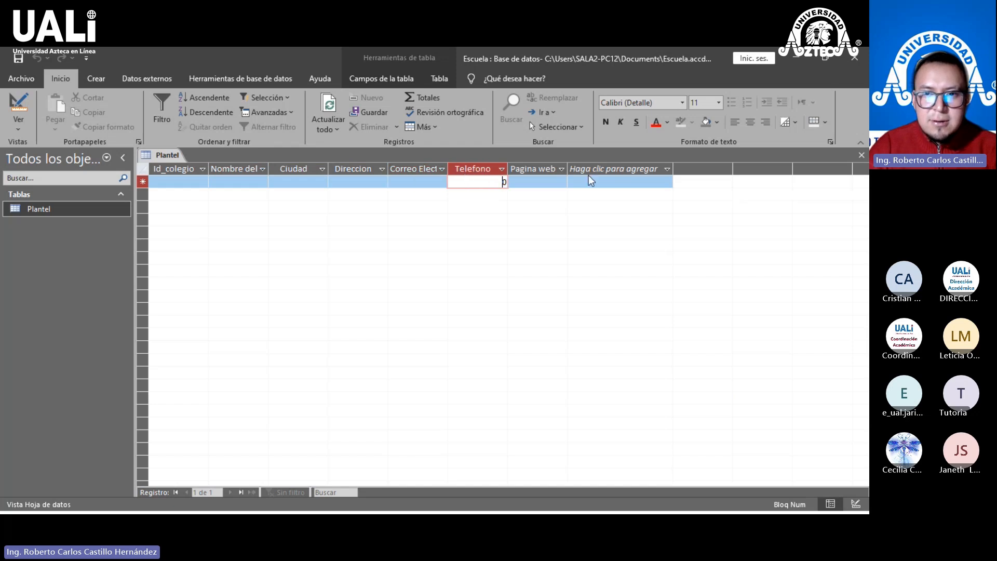
{"action": "left_click", "coordinate": [521, 182]}
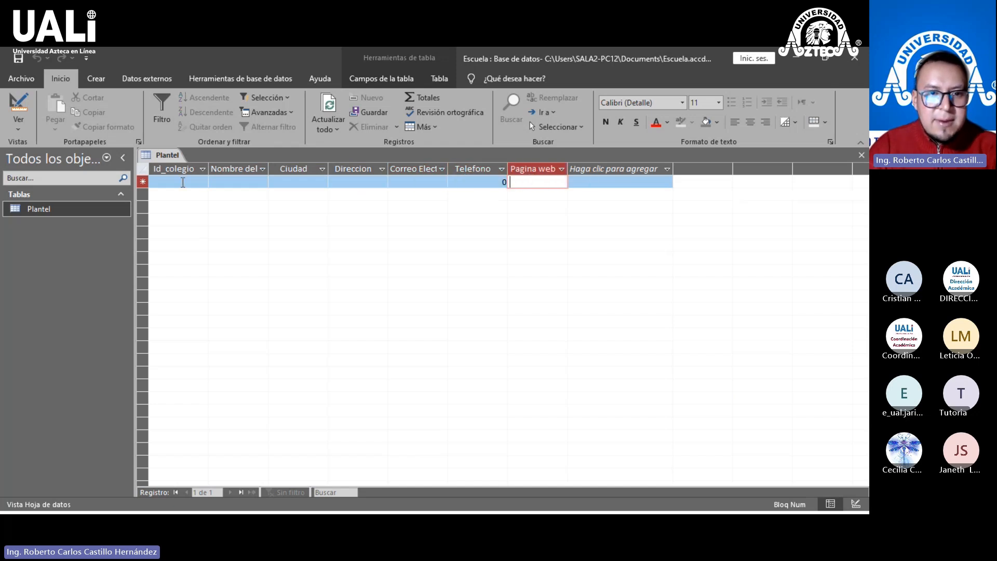
Step: Enter two sample records in the Plantel datasheet: Id_colegio ch1 with the school name chalco, and Id_colegio ch2
{"action": "left_click", "coordinate": [182, 183]}
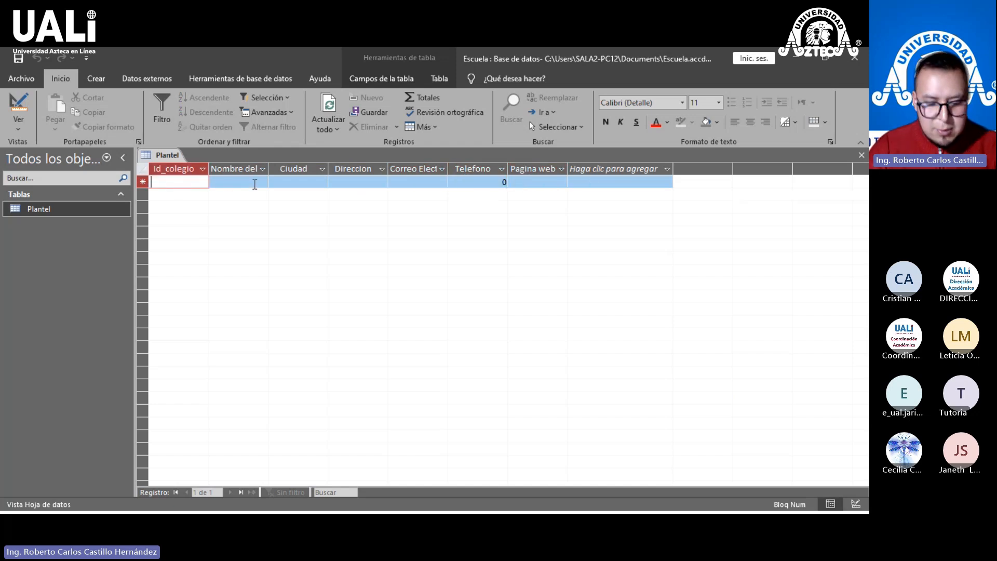
{"action": "type", "text": "ch1"}
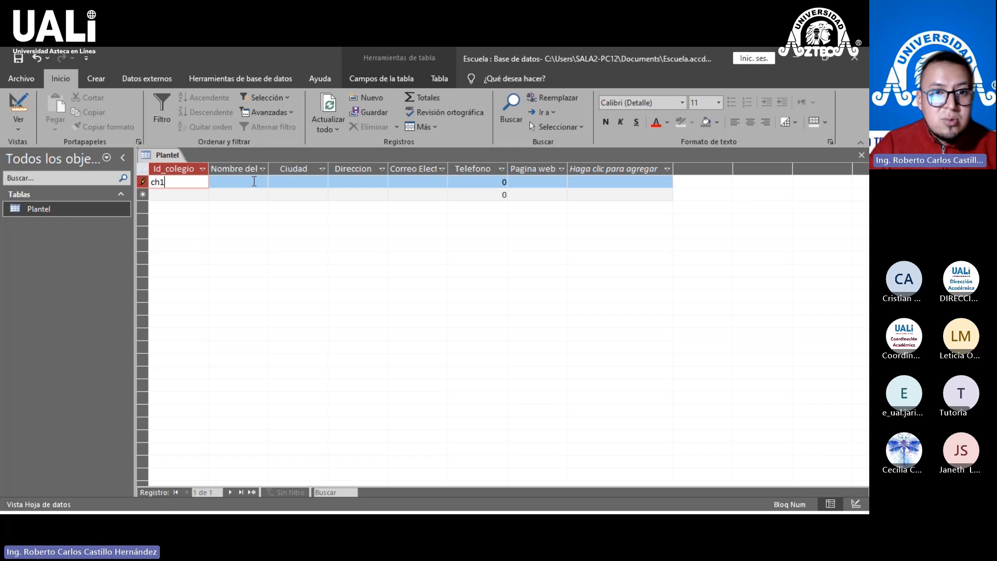
{"action": "left_click", "coordinate": [255, 183]}
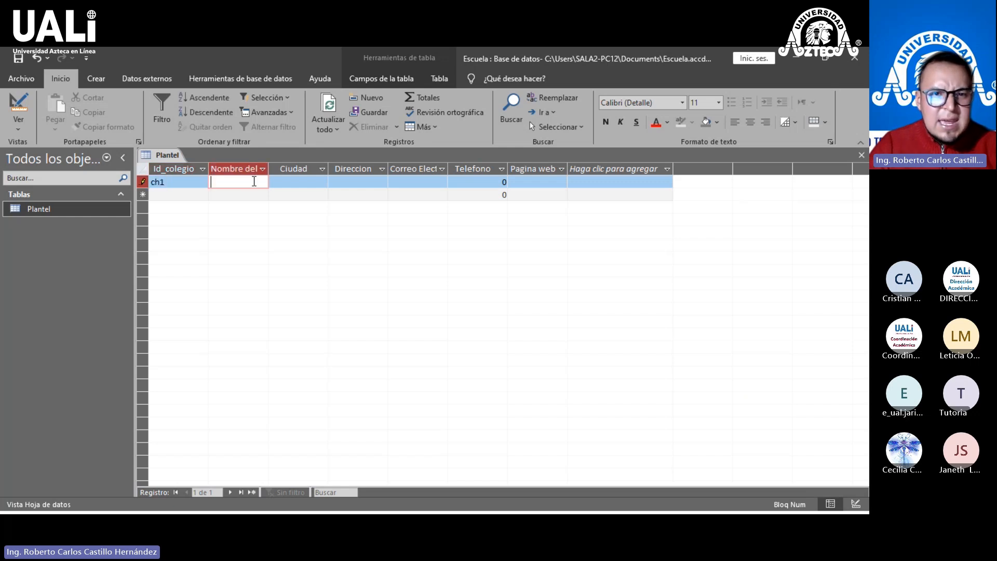
{"action": "type", "text": "chalco"}
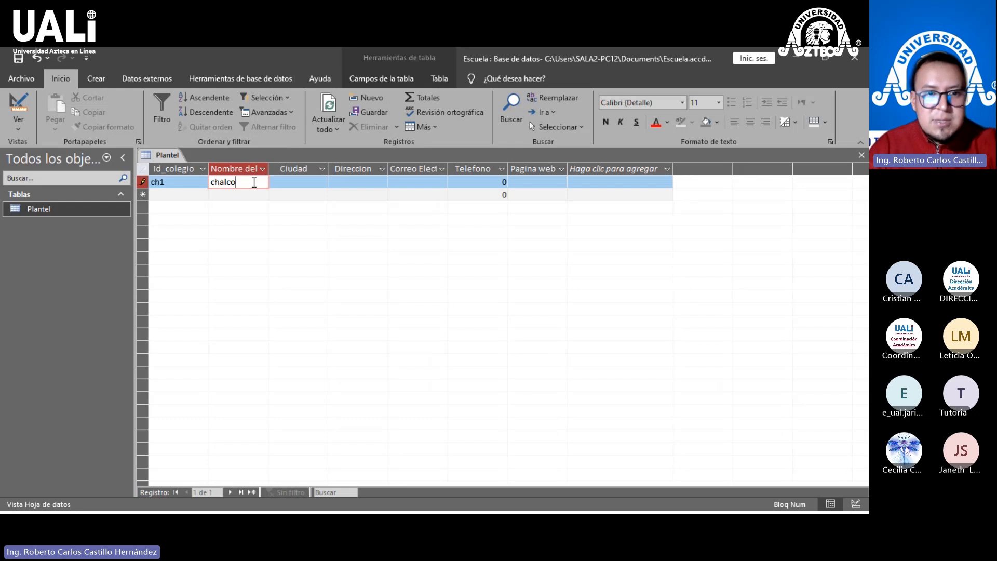
{"action": "left_click", "coordinate": [186, 195]}
{"action": "type", "text": "ch2"}
{"action": "left_click", "coordinate": [193, 207]}
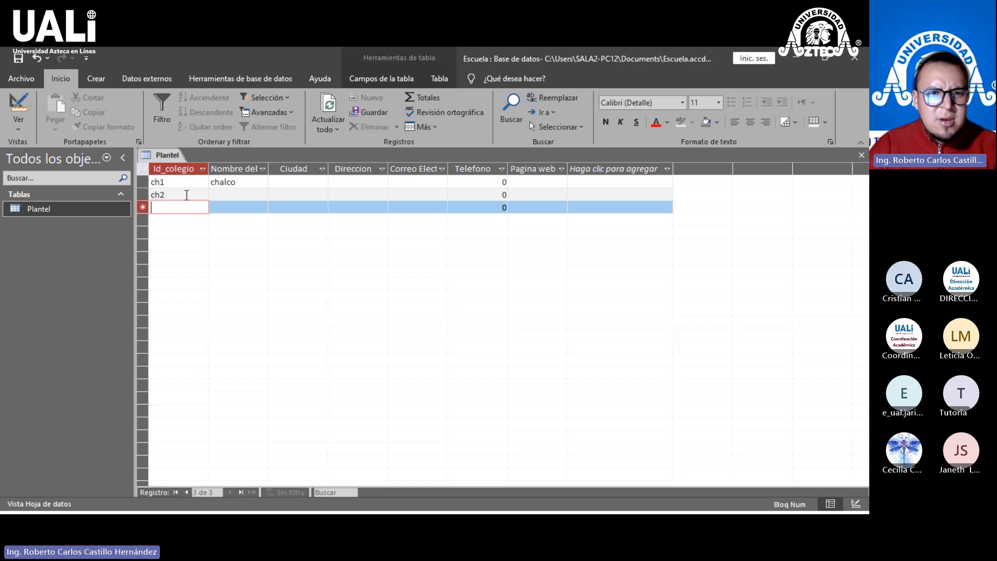
Step: Clear the sample values ch2, ch1 and chalco from the Plantel records and dismiss the alert
{"action": "left_click", "coordinate": [143, 194]}
{"action": "double_click", "coordinate": [171, 195]}
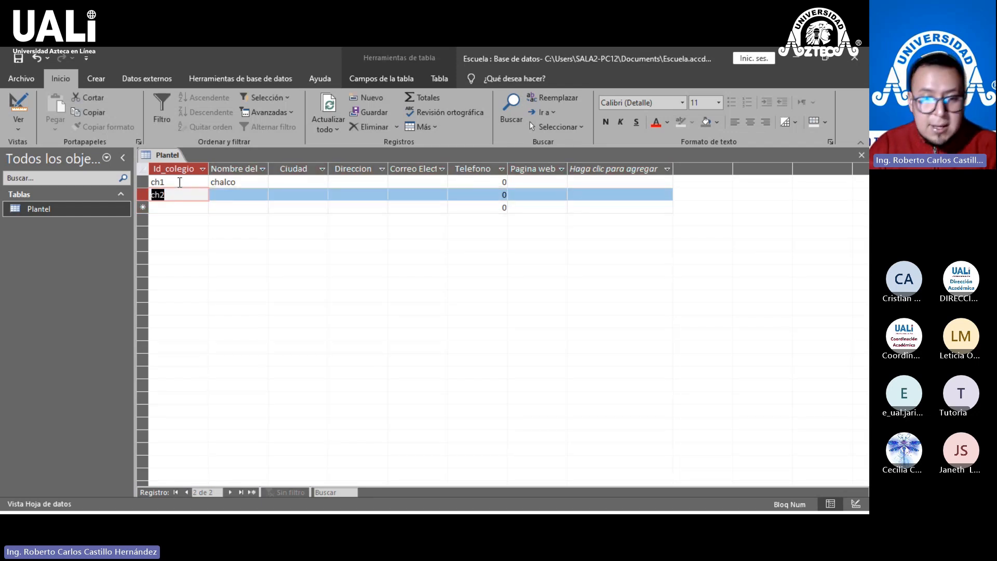
{"action": "key", "text": "Delete"}
{"action": "left_click", "coordinate": [180, 182]}
{"action": "key", "text": "BackSpace"}
{"action": "key", "text": "BackSpace"}
{"action": "key", "text": "BackSpace"}
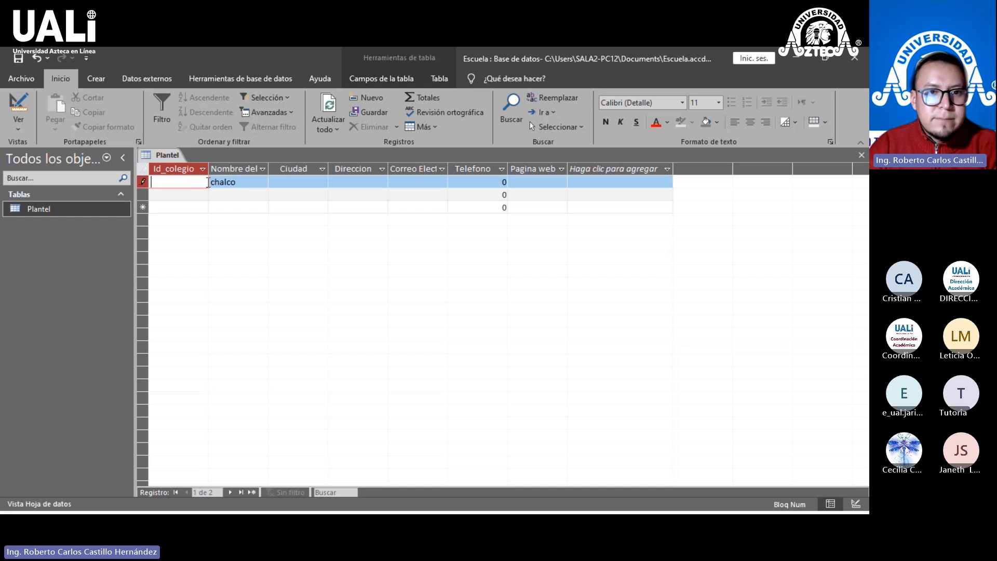
{"action": "left_click", "coordinate": [233, 182]}
{"action": "double_click", "coordinate": [233, 182]}
{"action": "key", "text": "BackSpace"}
{"action": "left_click", "coordinate": [179, 198]}
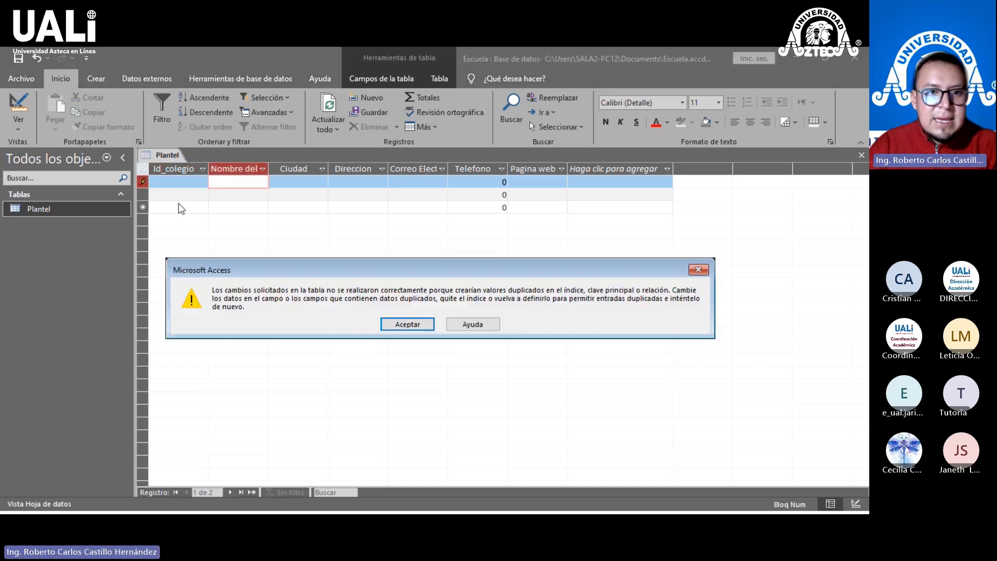
{"action": "left_click", "coordinate": [397, 326]}
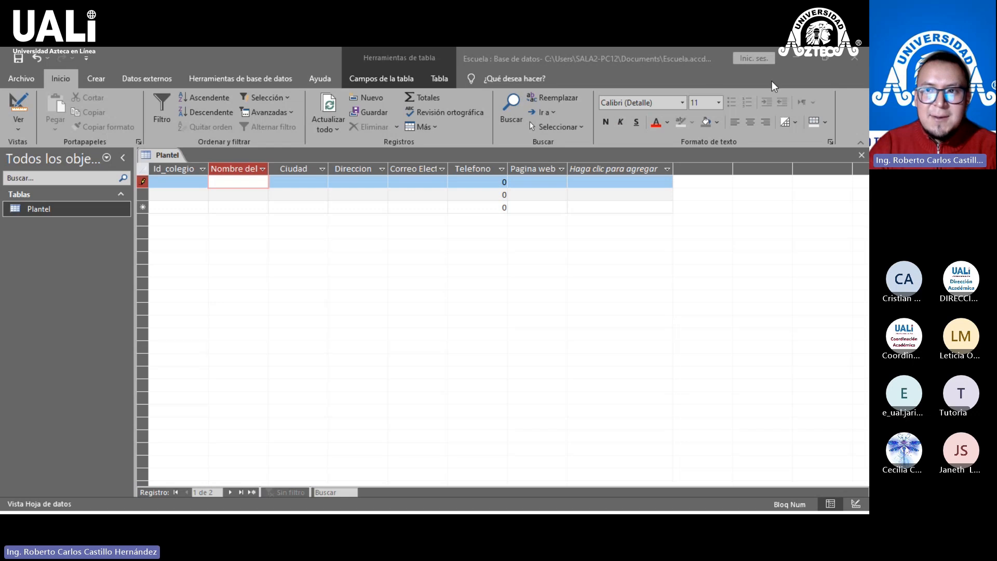
{"action": "left_click", "coordinate": [826, 58]}
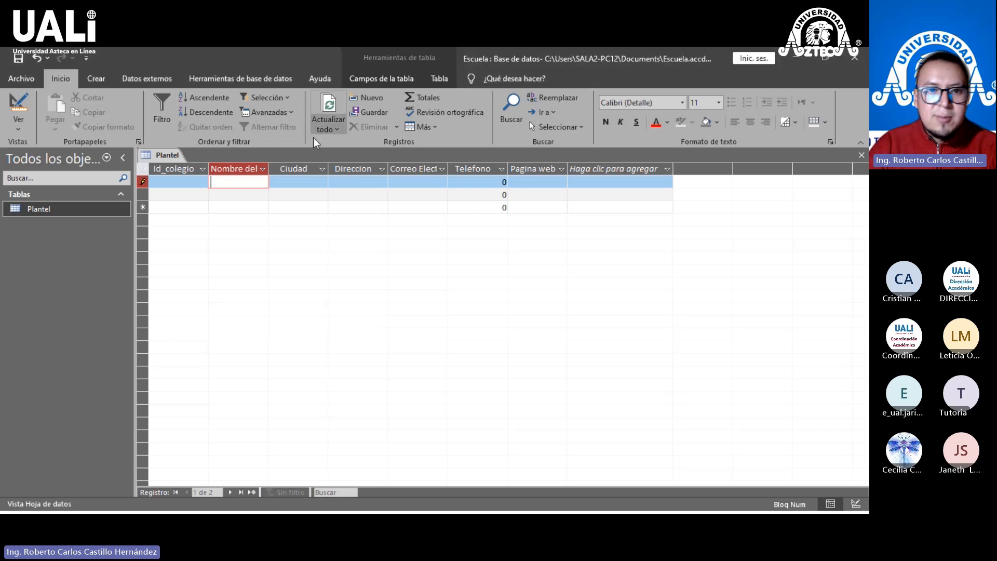
{"action": "left_click", "coordinate": [80, 210]}
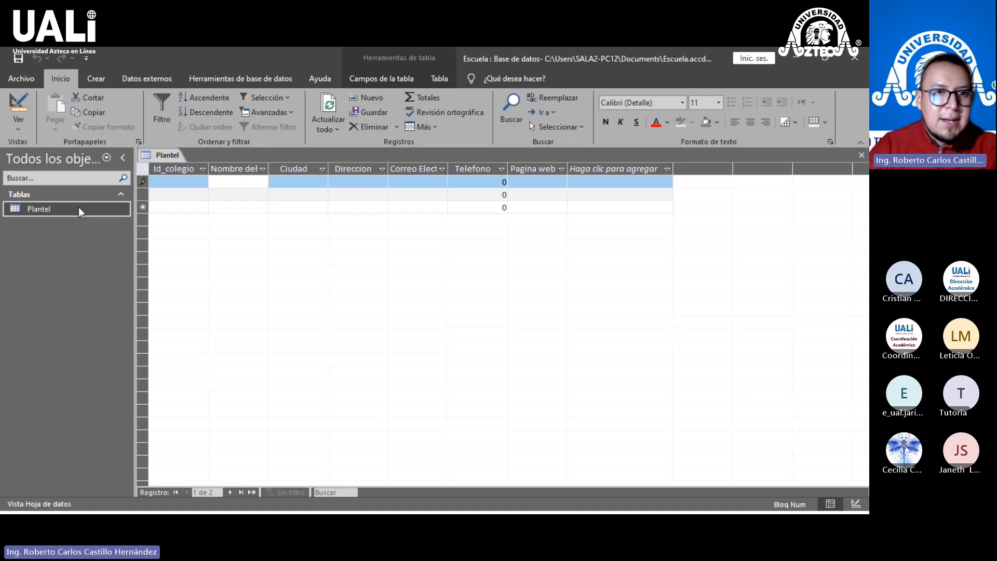
Step: Create a second, blank table in the Escuela database and bring it to the front
{"action": "left_click", "coordinate": [96, 79]}
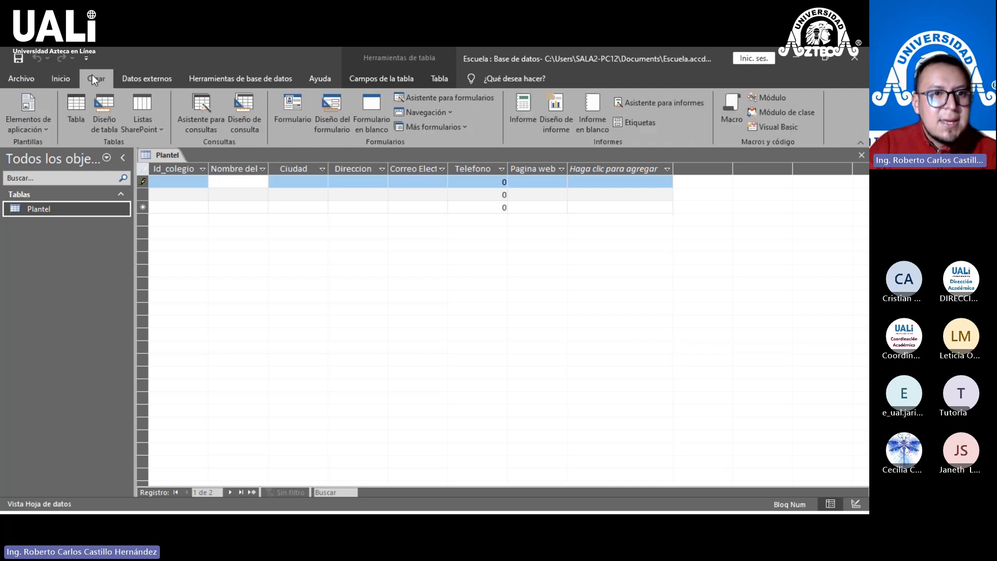
{"action": "left_click", "coordinate": [80, 105]}
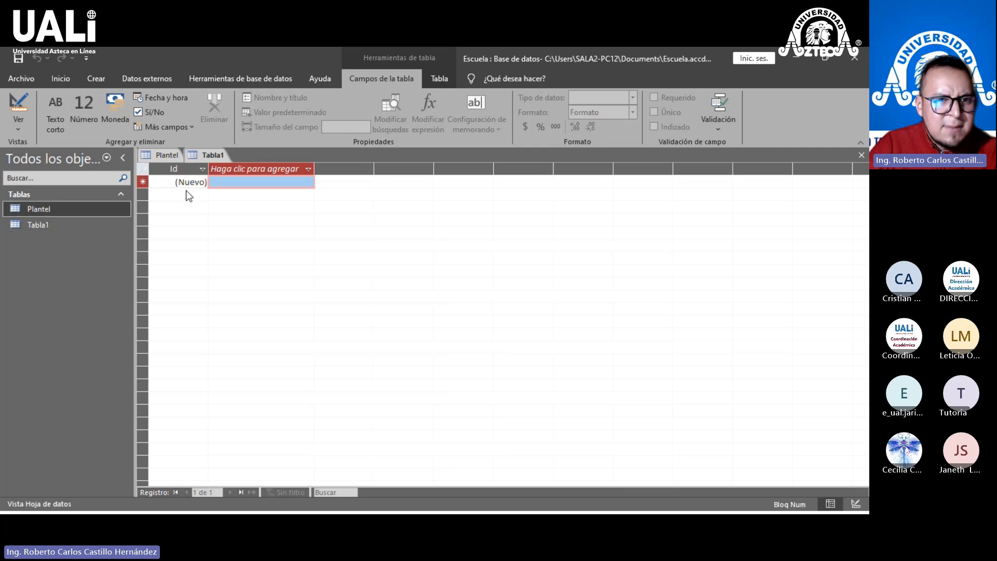
{"action": "left_click", "coordinate": [51, 224]}
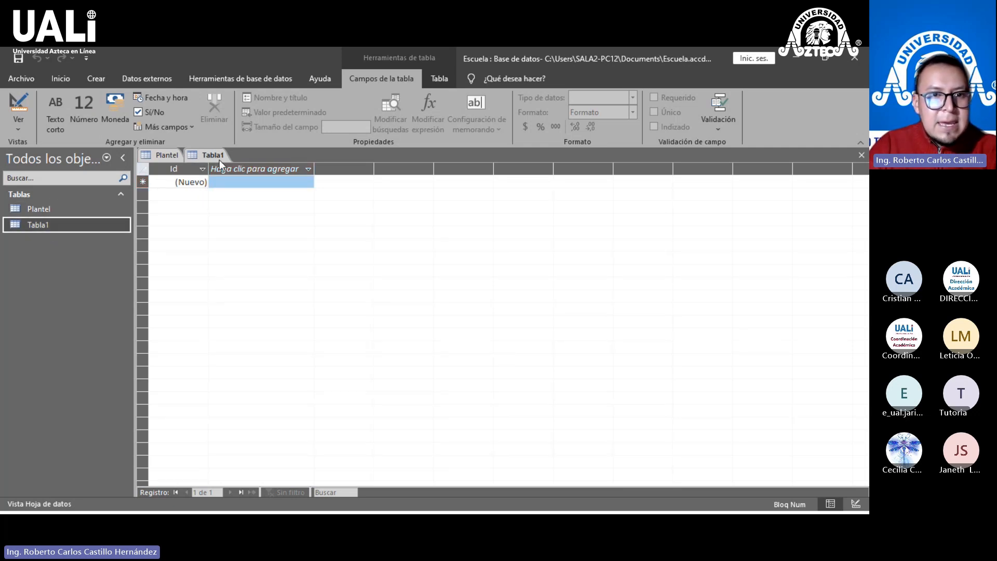
{"action": "left_click", "coordinate": [147, 153]}
{"action": "left_click", "coordinate": [198, 156]}
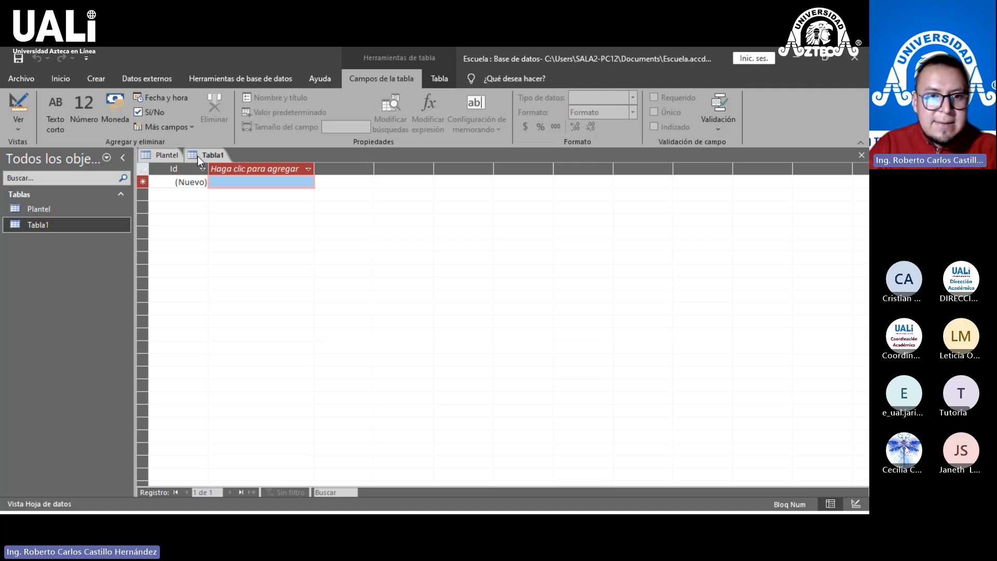
Step: Switch the new table to design view, saving it under the name Profesores
{"action": "right_click", "coordinate": [198, 156]}
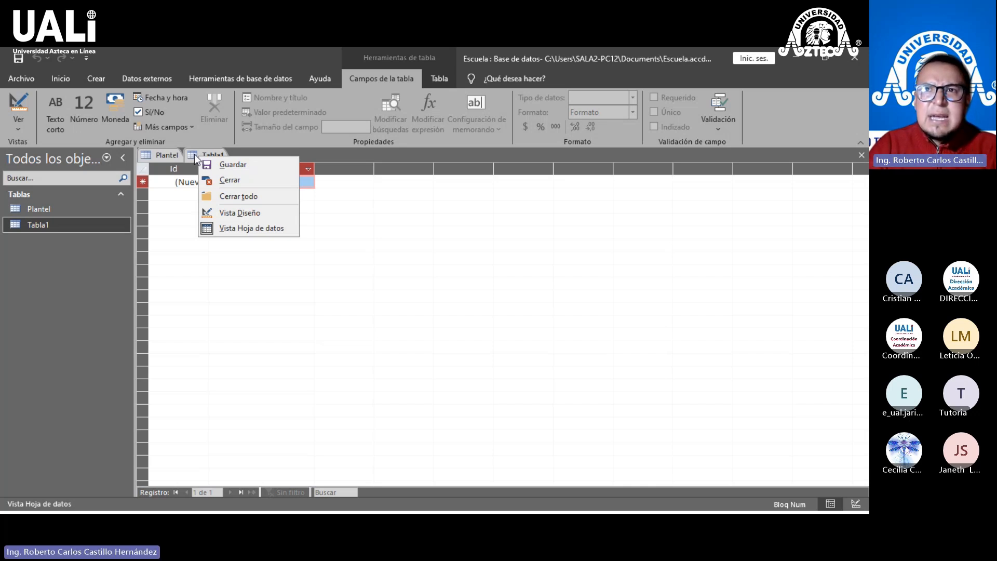
{"action": "left_click", "coordinate": [193, 158]}
{"action": "right_click", "coordinate": [193, 157]}
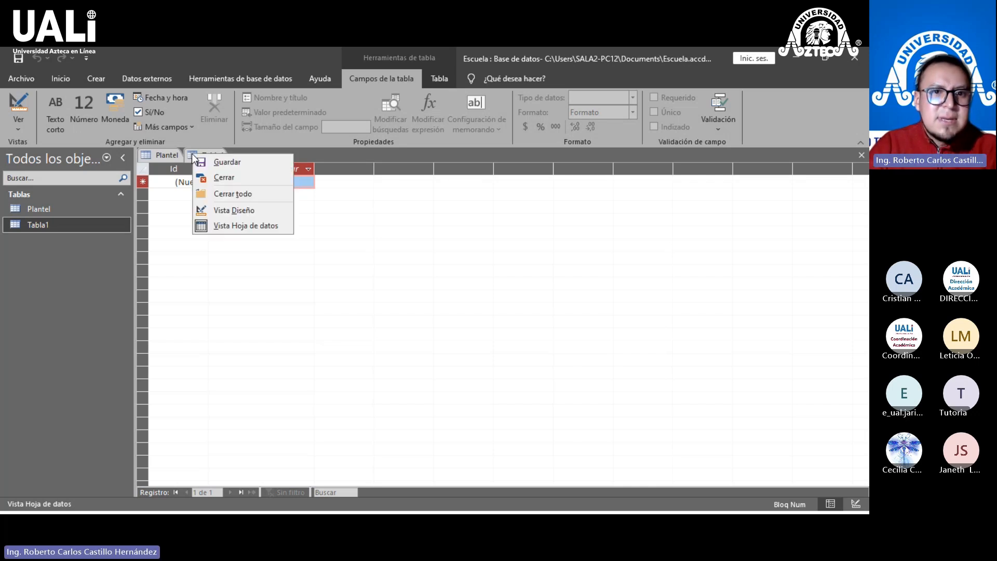
{"action": "left_click", "coordinate": [217, 207]}
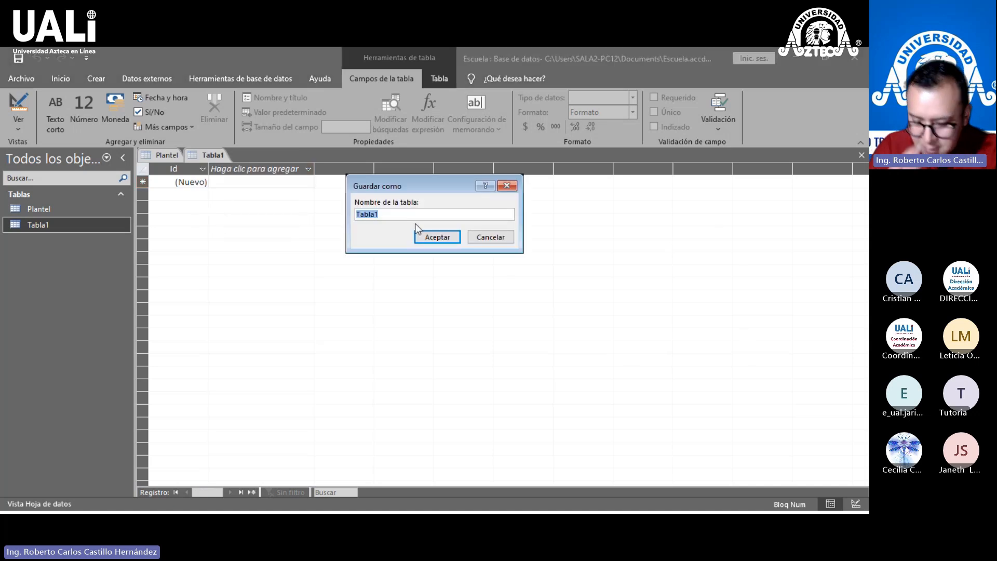
{"action": "type", "text": "Profesores"}
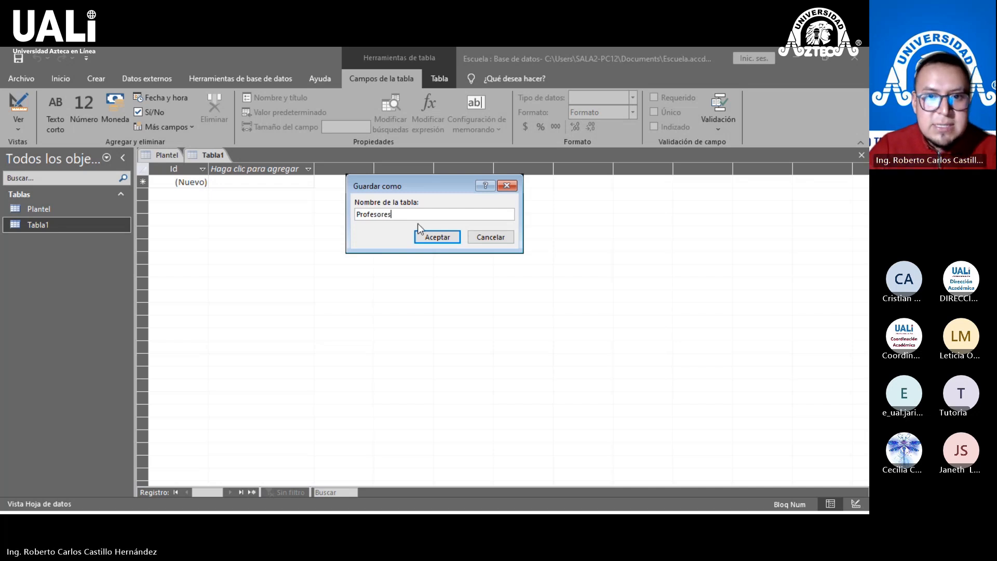
{"action": "left_click", "coordinate": [429, 238]}
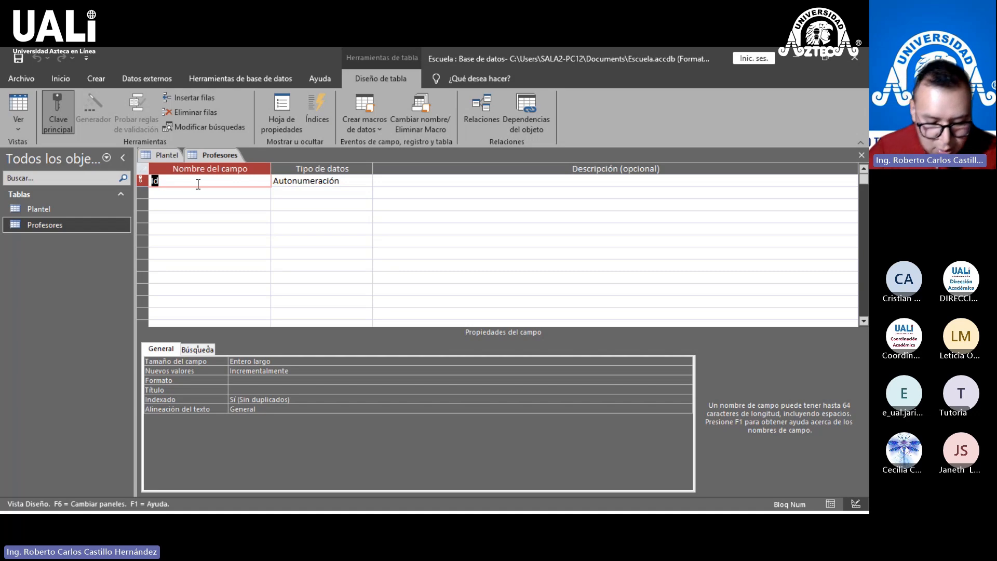
Step: Rename the Profesores table's Id field as Cedula_del_prof
{"action": "key", "text": "BackSpace"}
{"action": "type", "text": "Cedula"}
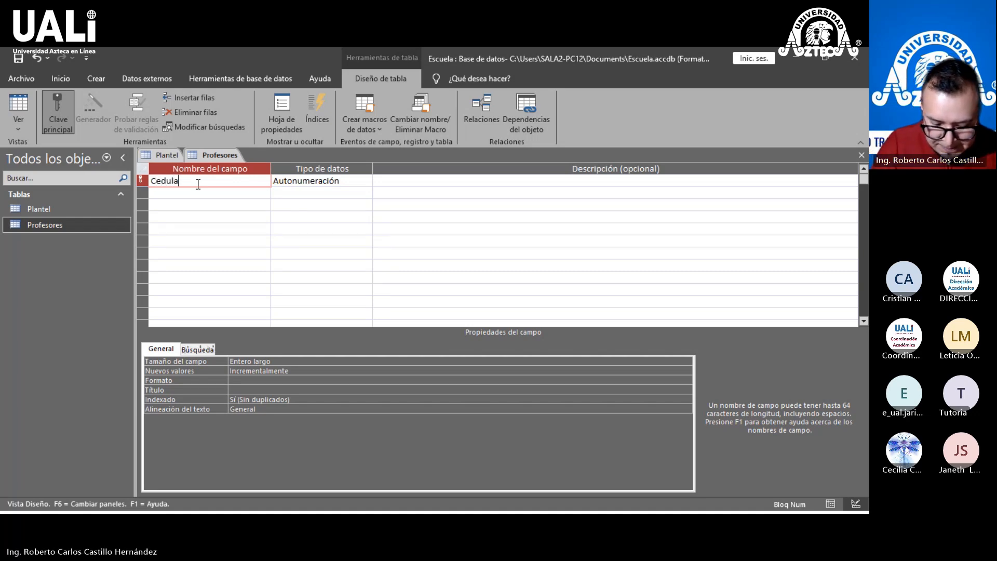
{"action": "type", "text": "_de"}
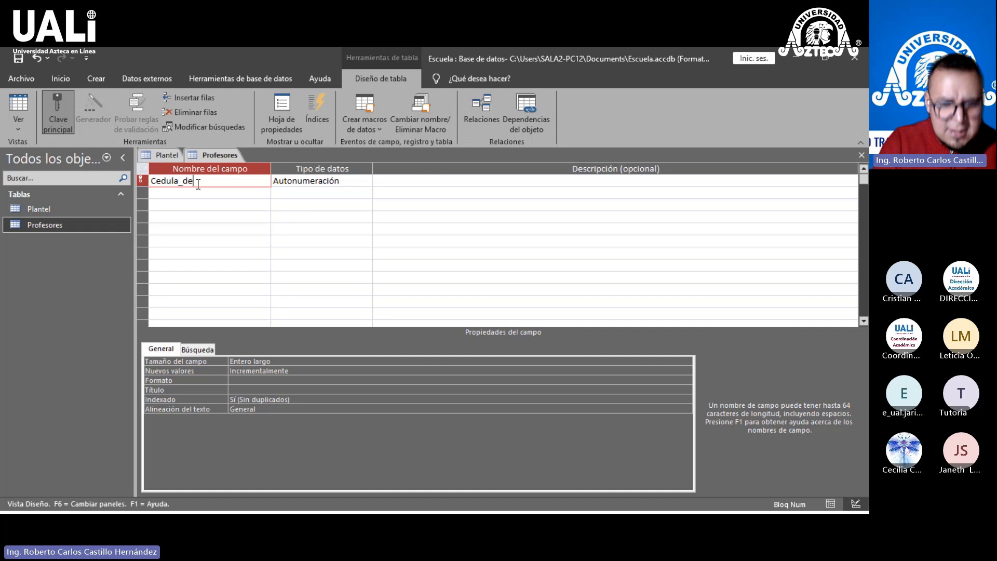
{"action": "type", "text": "l_prof"}
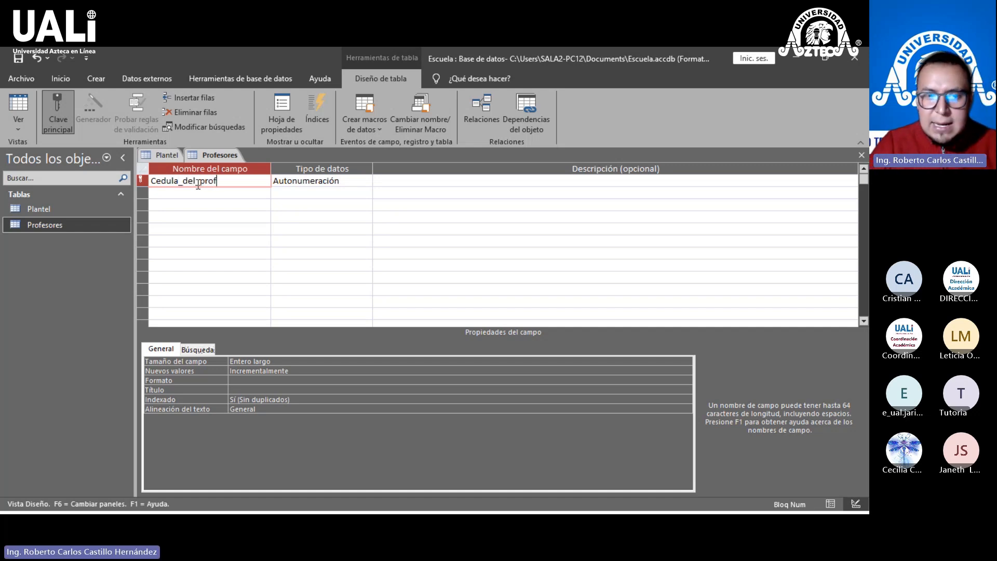
Step: Change the Cedula_del_prof field's data type to Texto largo, accepting the key removal, and set the field as primary key again
{"action": "left_click", "coordinate": [304, 182]}
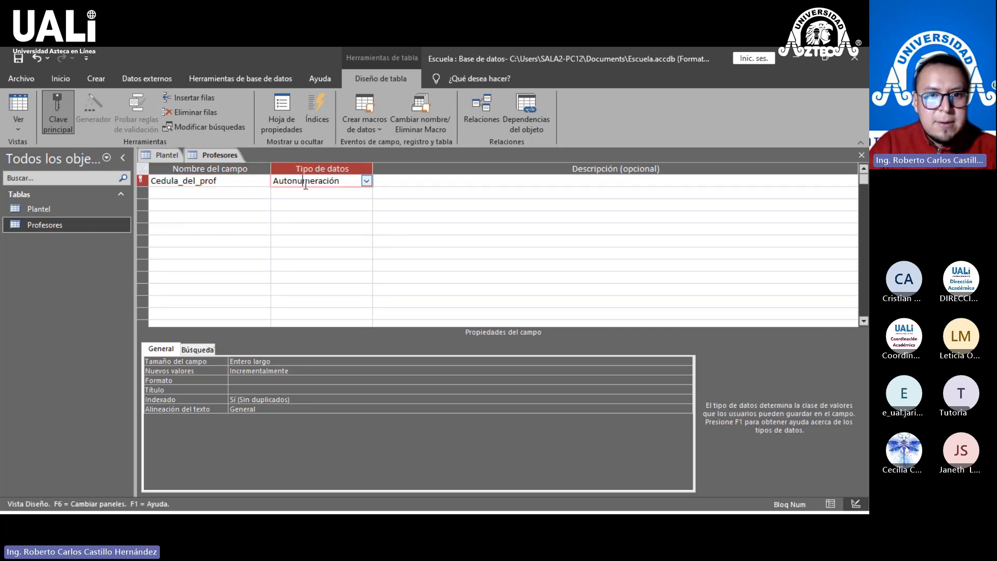
{"action": "left_click", "coordinate": [367, 181]}
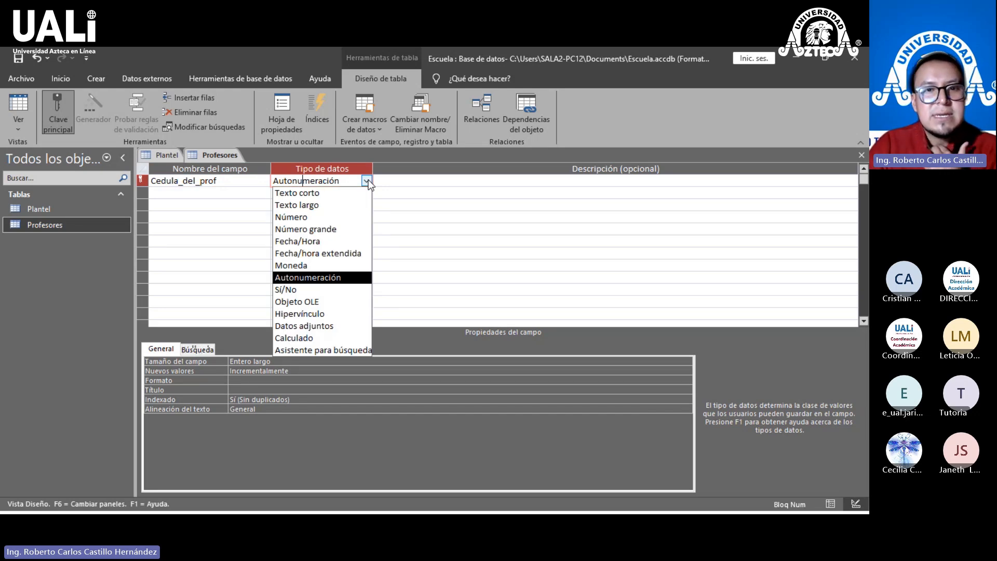
{"action": "left_click", "coordinate": [330, 205]}
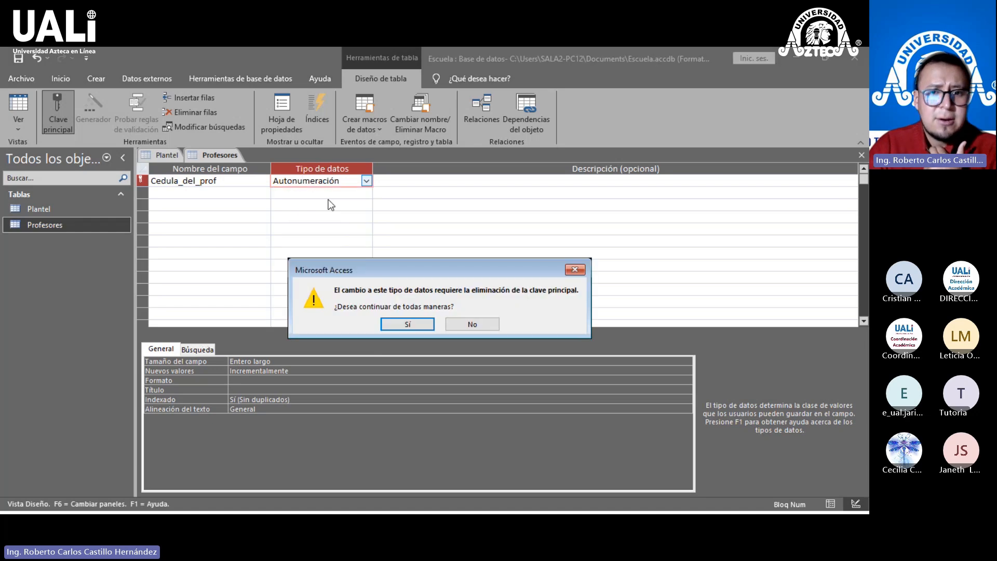
{"action": "left_click", "coordinate": [400, 320]}
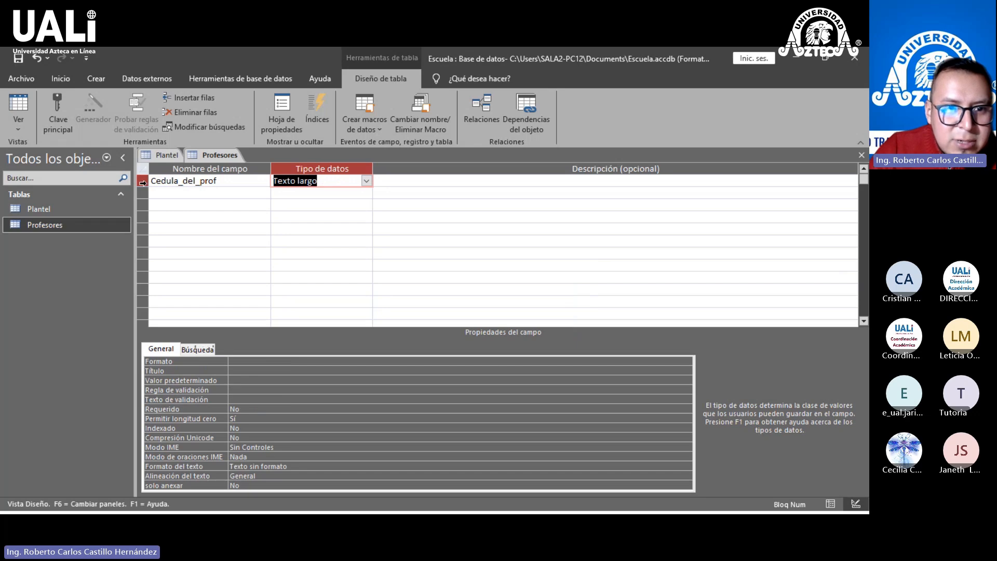
{"action": "left_click", "coordinate": [142, 180]}
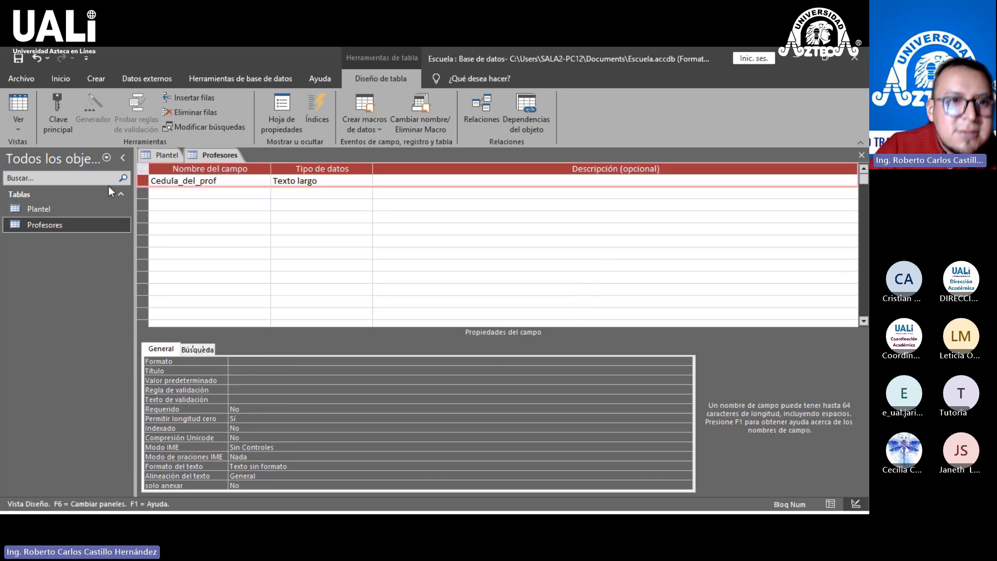
{"action": "left_click", "coordinate": [56, 118]}
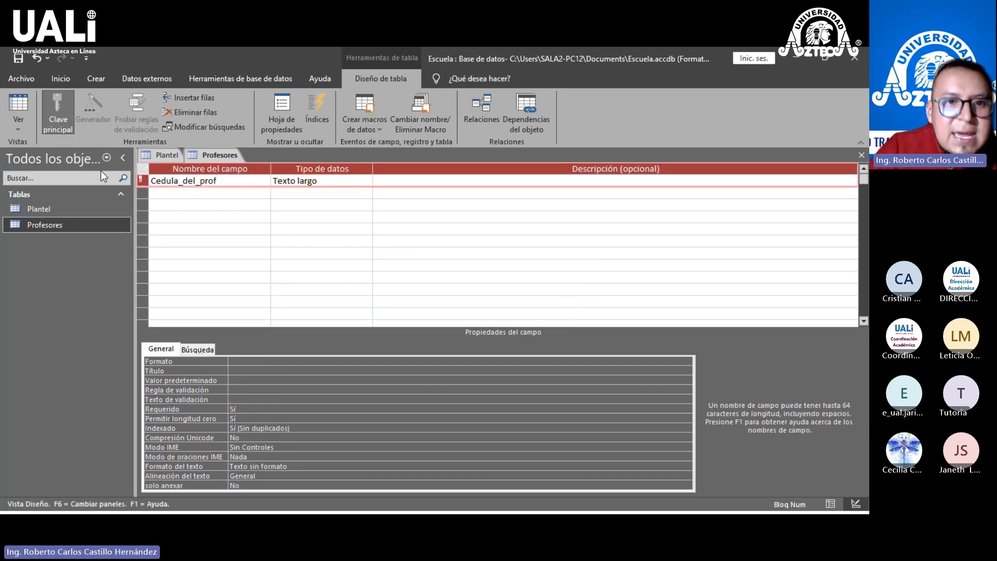
Step: Add a Nombre field to the Profesores table with data type Texto corto and a field size of 60
{"action": "left_click", "coordinate": [161, 192]}
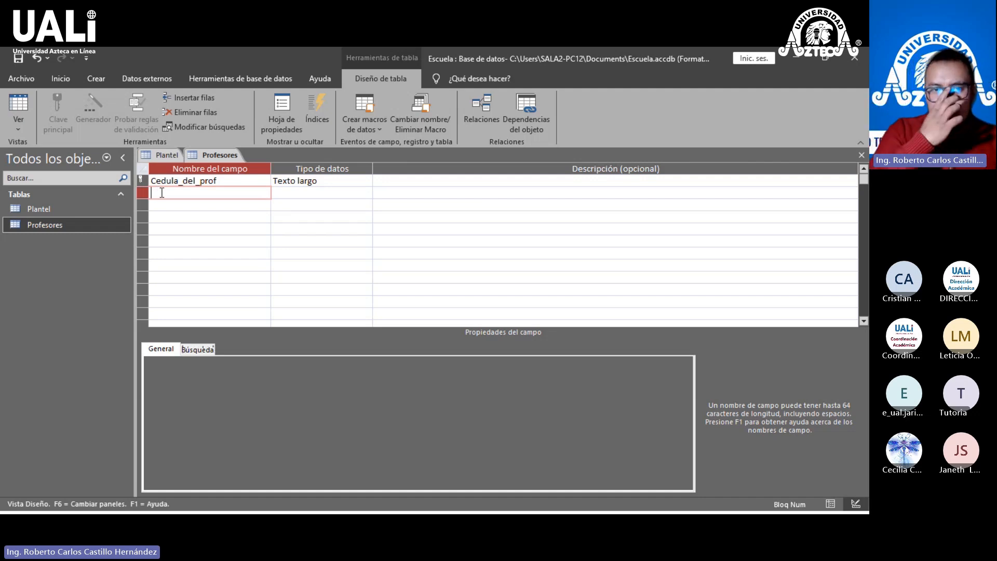
{"action": "type", "text": "Nombew"}
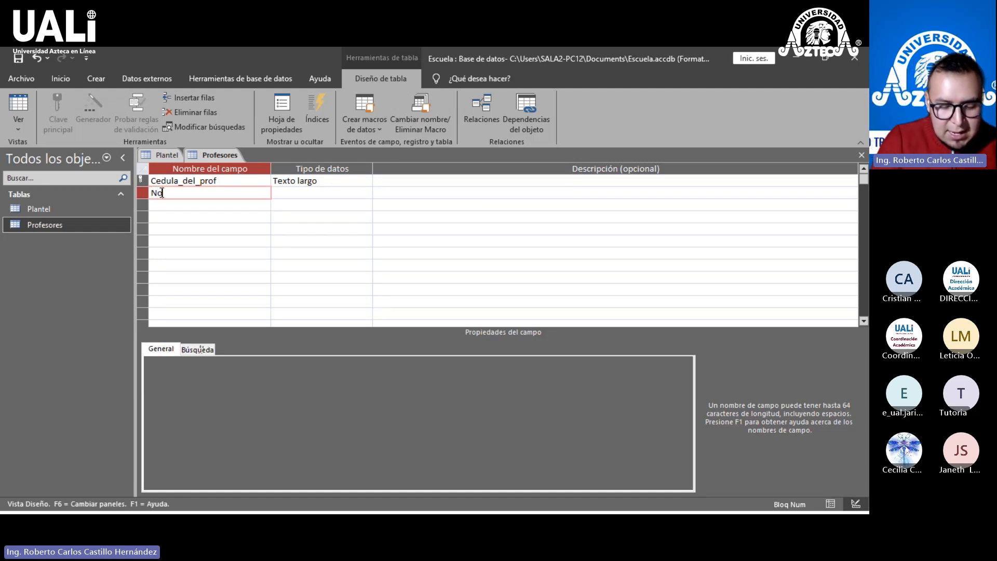
{"action": "key", "text": "BackSpace"}
{"action": "key", "text": "BackSpace"}
{"action": "type", "text": "re"}
{"action": "left_click", "coordinate": [317, 193]}
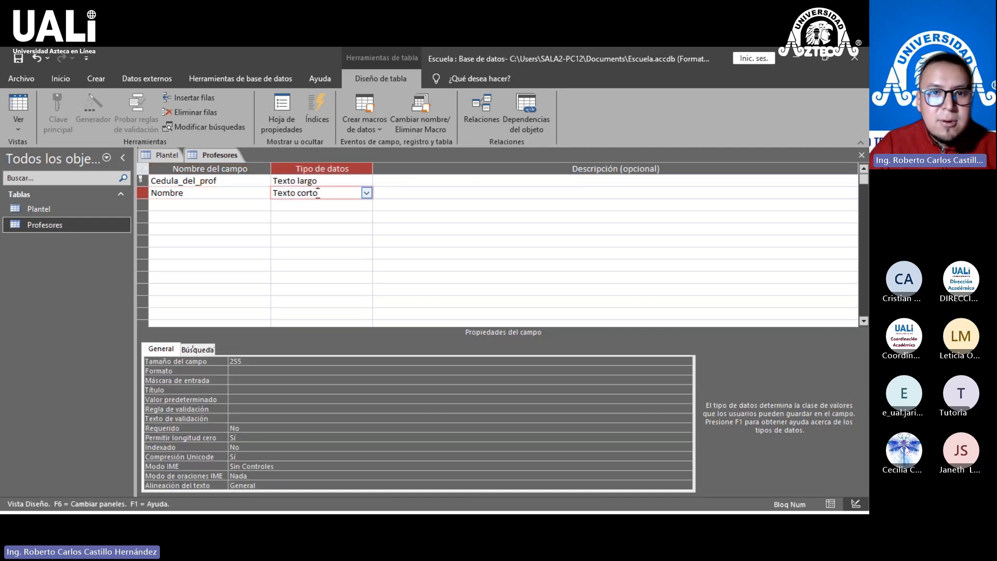
{"action": "left_click", "coordinate": [367, 193]}
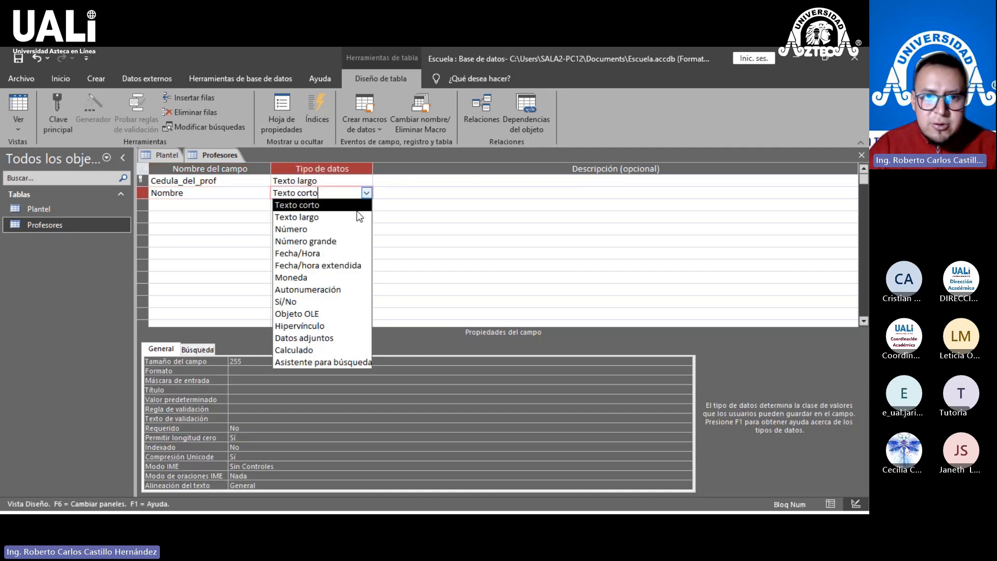
{"action": "left_click", "coordinate": [356, 210]}
{"action": "left_click_drag", "start_coordinate": [250, 360], "coordinate": [208, 357]}
{"action": "type", "text": "60"}
Step: Add an Apellido field to the Profesores table with data type Texto corto and a field size of 60
{"action": "left_click", "coordinate": [223, 205]}
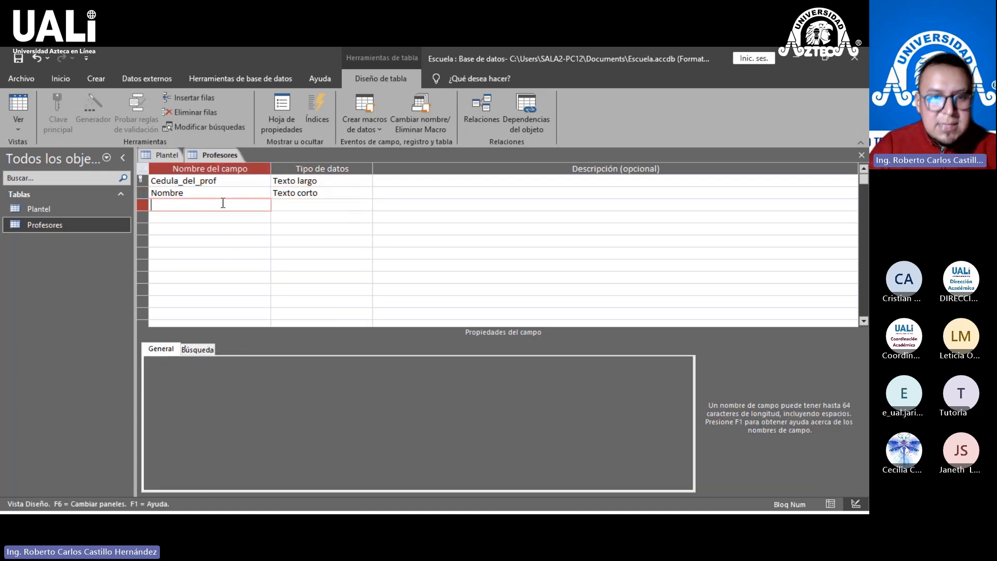
{"action": "type", "text": "Apellido"}
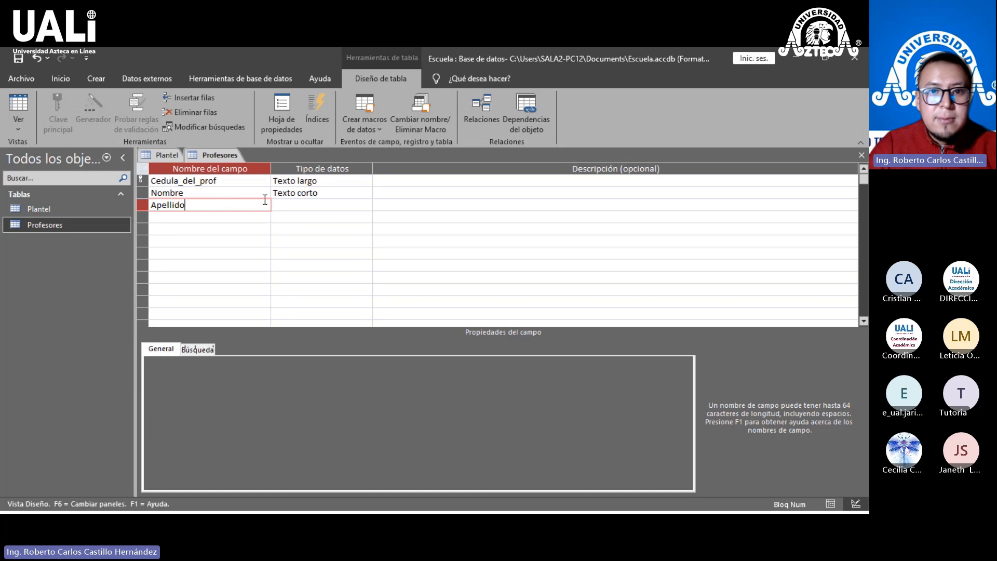
{"action": "left_click", "coordinate": [310, 205]}
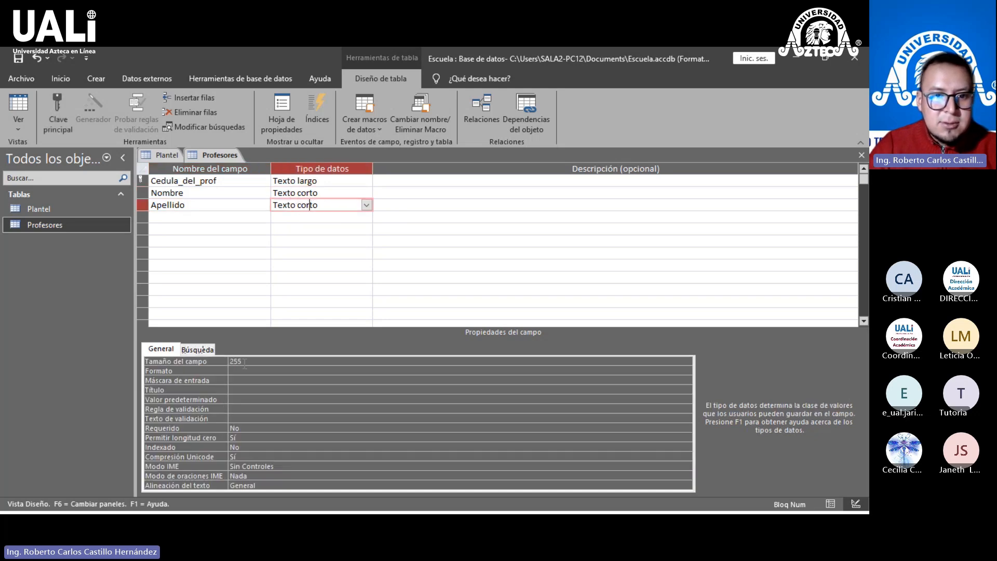
{"action": "left_click", "coordinate": [217, 360]}
{"action": "type", "text": "60"}
Step: Add an Edad field below Apellido with data type Número
{"action": "left_click", "coordinate": [186, 216]}
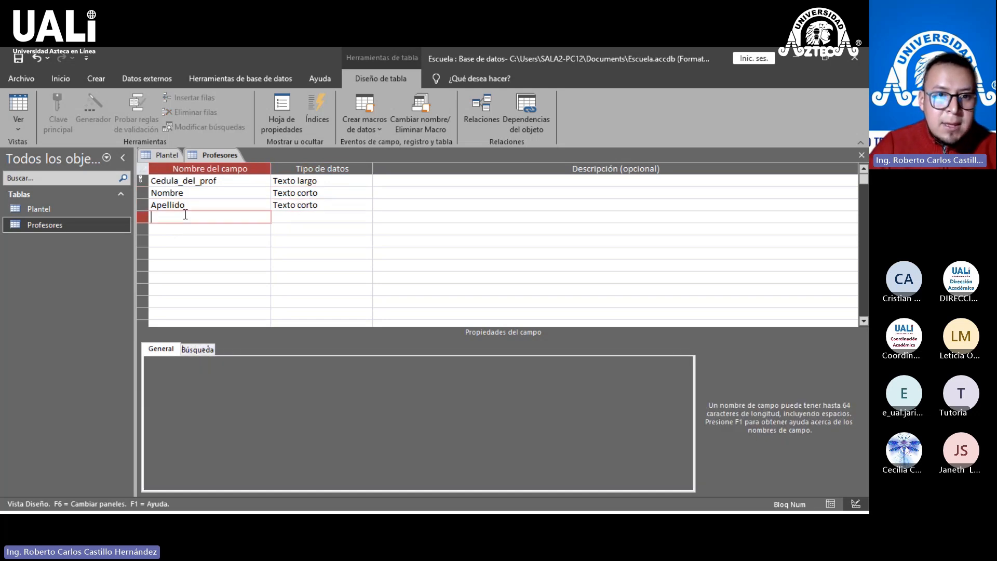
{"action": "type", "text": "Edad"}
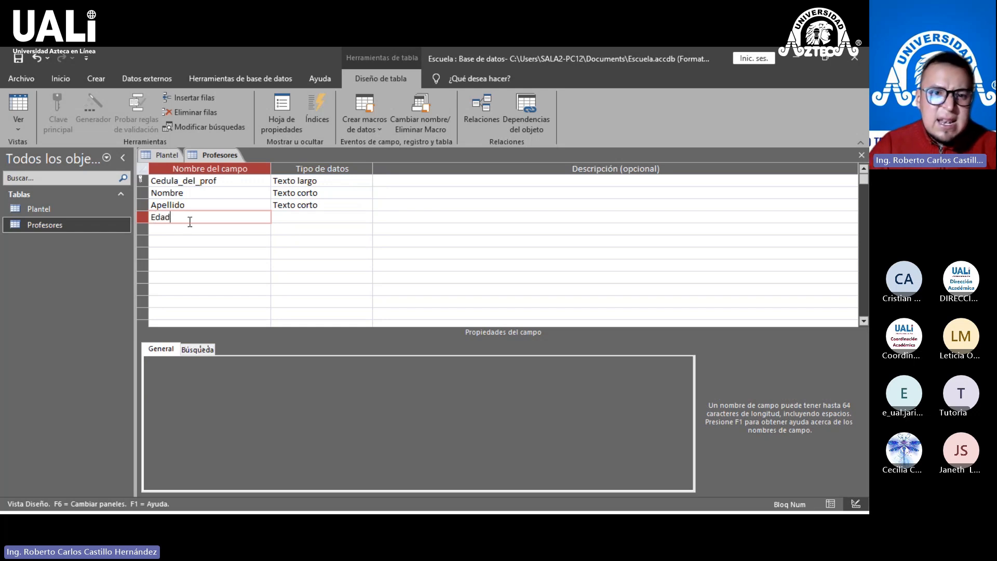
{"action": "left_click", "coordinate": [298, 216]}
{"action": "left_click", "coordinate": [367, 217]}
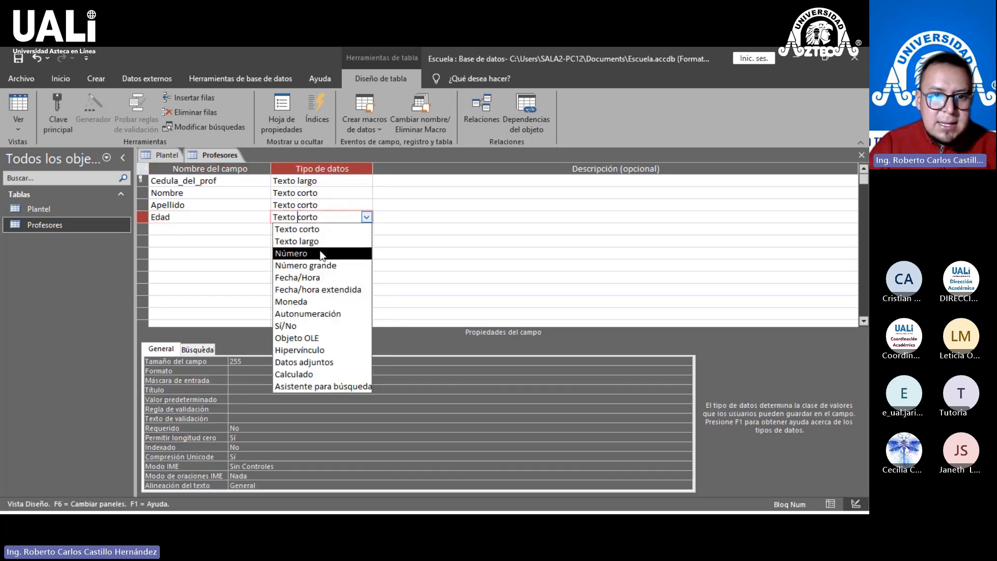
{"action": "left_click", "coordinate": [289, 253]}
Step: Add a Telefono field below Edad with data type Número
{"action": "left_click", "coordinate": [230, 230]}
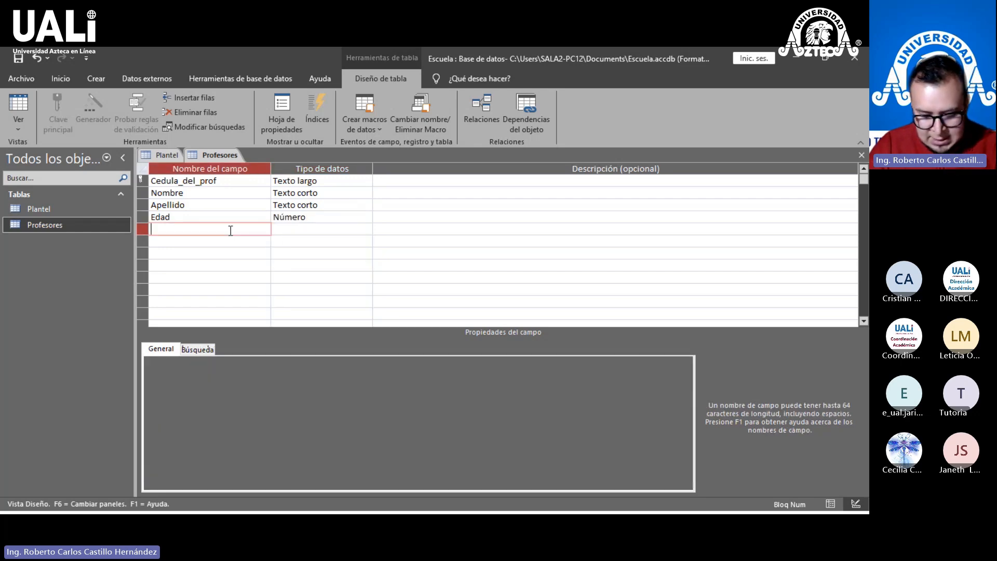
{"action": "type", "text": "Tele"}
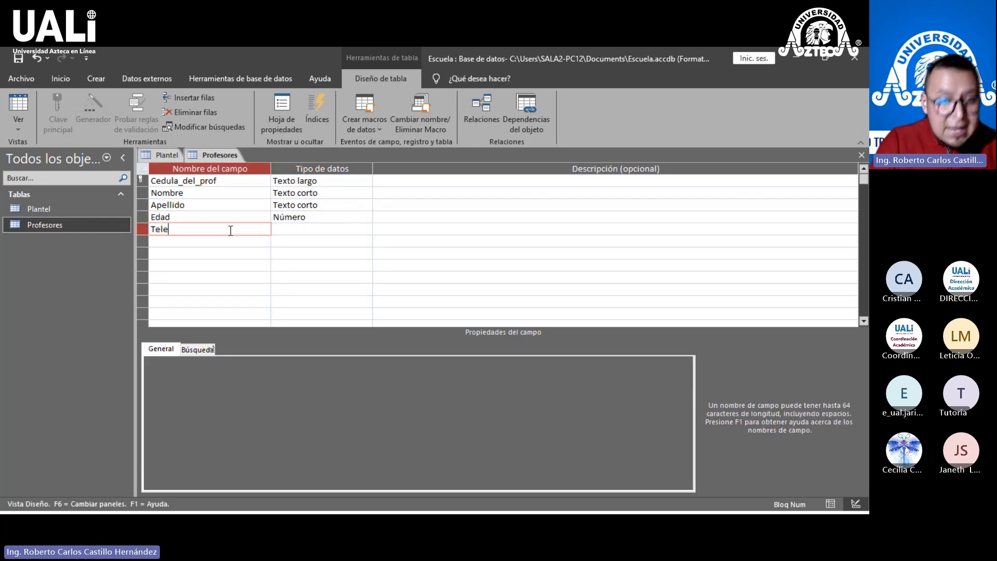
{"action": "type", "text": "fono"}
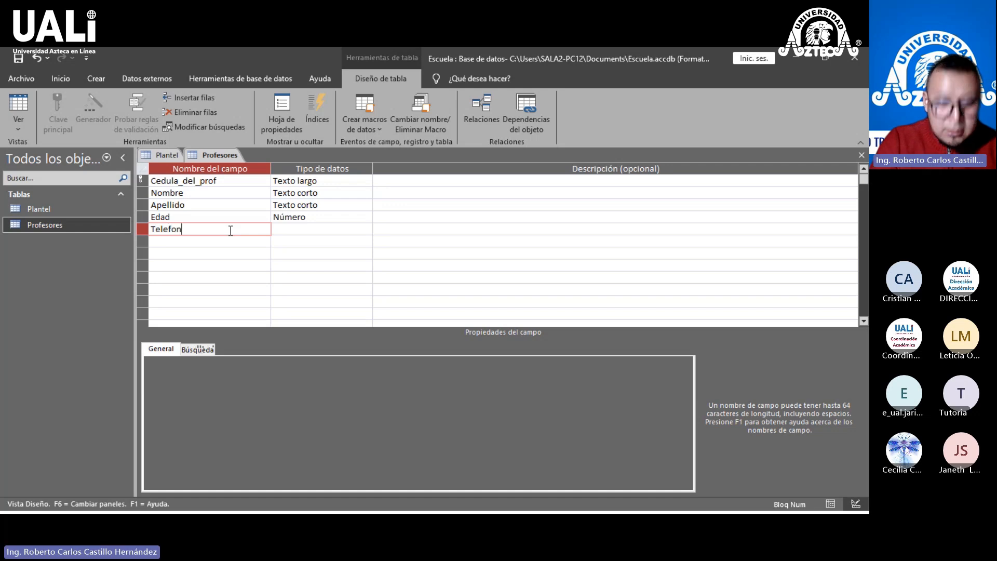
{"action": "left_click", "coordinate": [290, 229]}
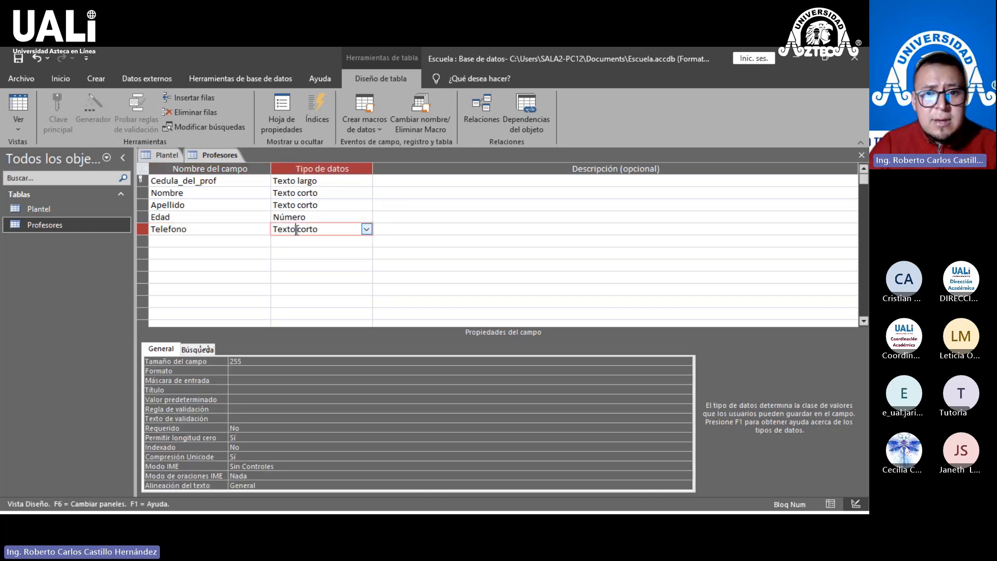
{"action": "left_click", "coordinate": [366, 229]}
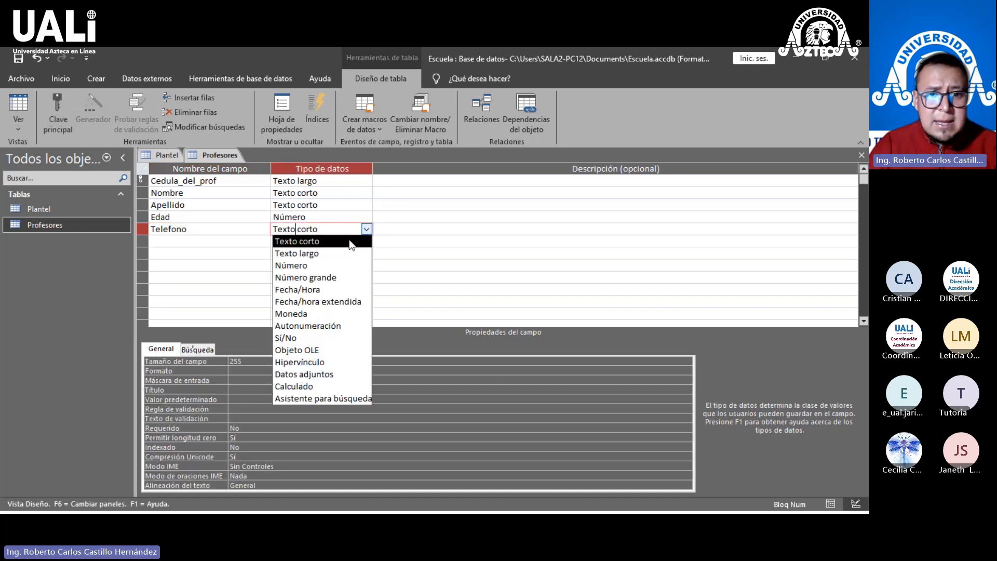
{"action": "left_click", "coordinate": [332, 266]}
Step: Add a Correo electronico field with data type Texto corto and a field size of 60
{"action": "left_click", "coordinate": [254, 240]}
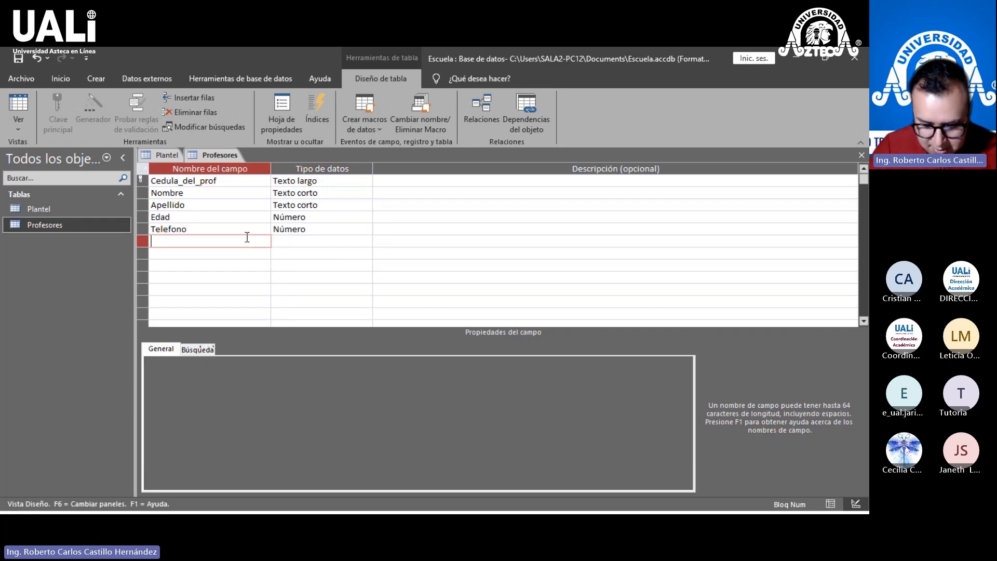
{"action": "type", "text": "Corre"}
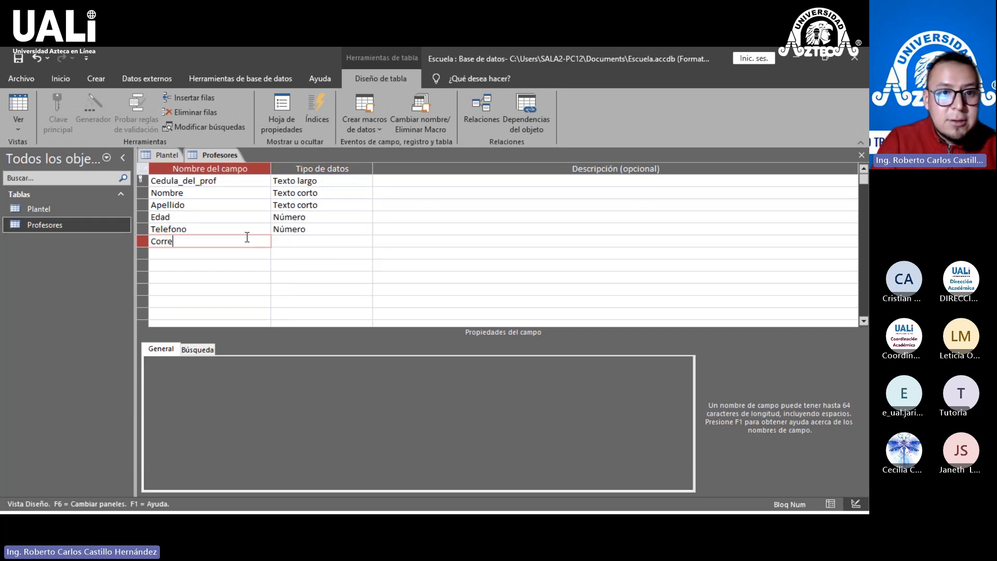
{"action": "type", "text": "o el"}
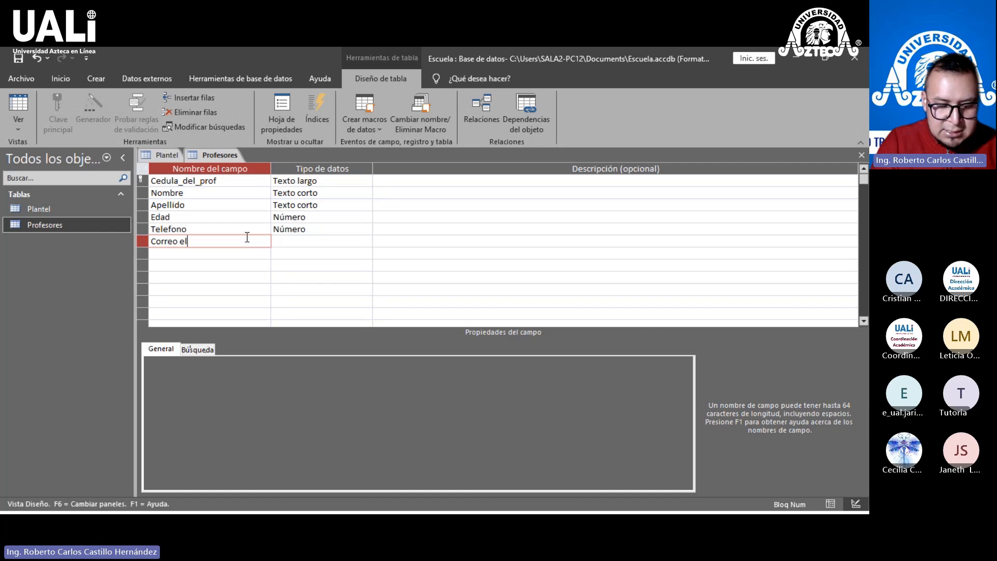
{"action": "type", "text": "ectronico"}
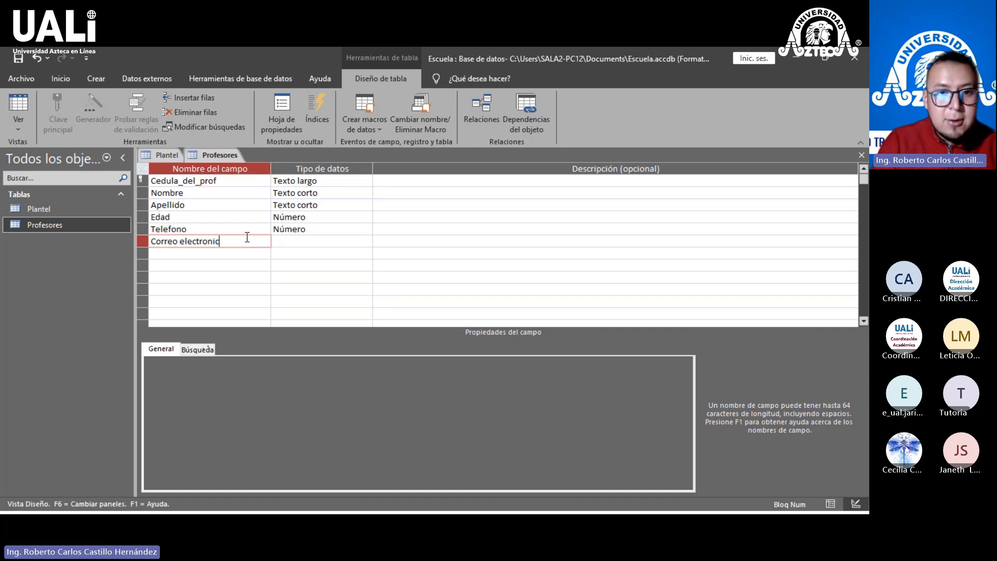
{"action": "left_click", "coordinate": [299, 241]}
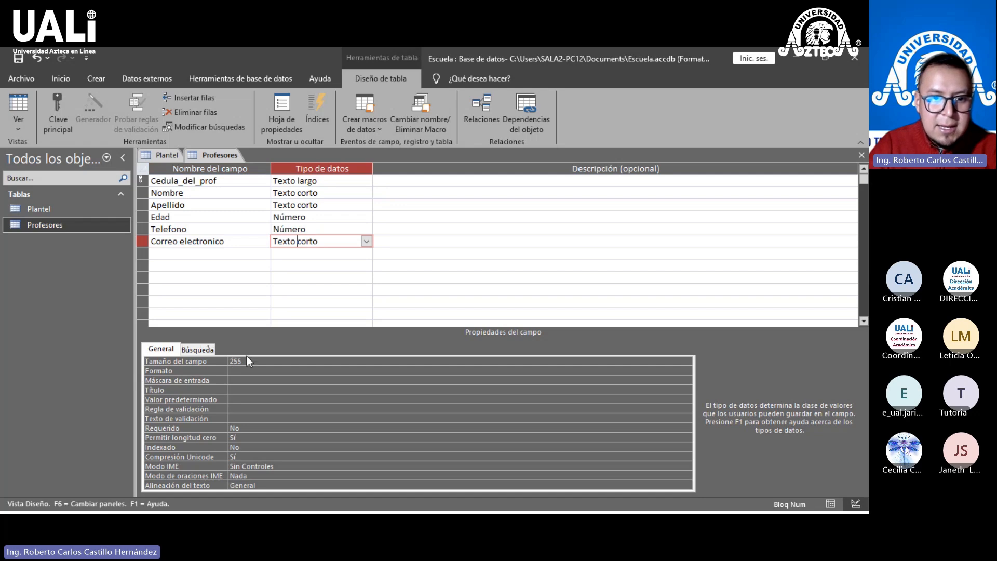
{"action": "left_click", "coordinate": [217, 361]}
{"action": "type", "text": "60"}
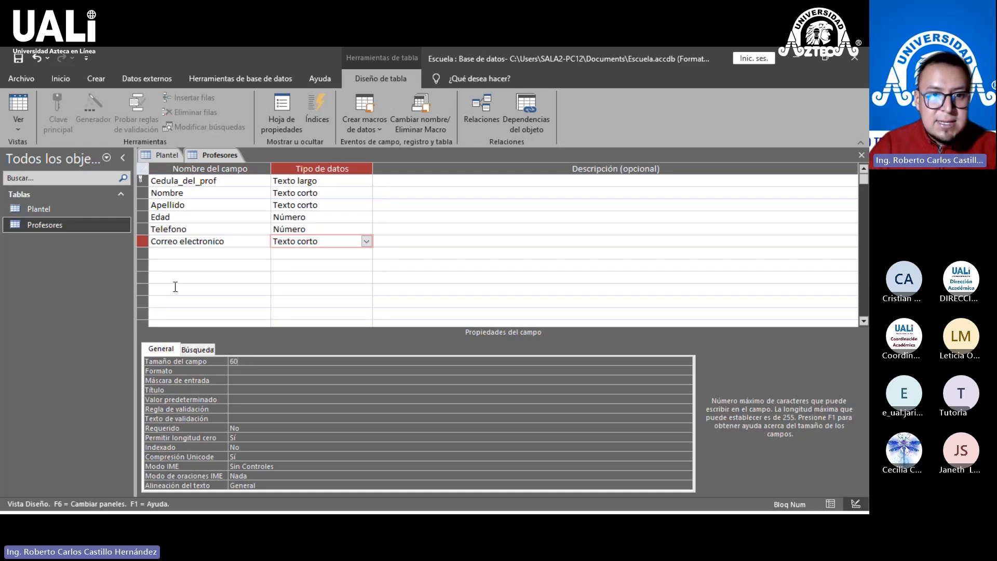
Step: Add an Observaciones field below Correo electronico with data type Texto largo
{"action": "left_click", "coordinate": [198, 253]}
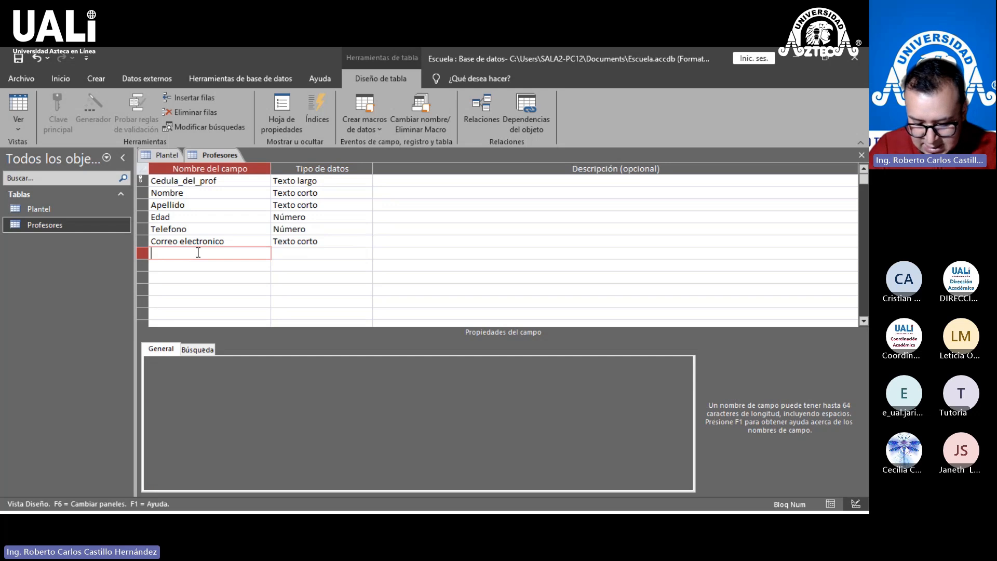
{"action": "type", "text": "O"}
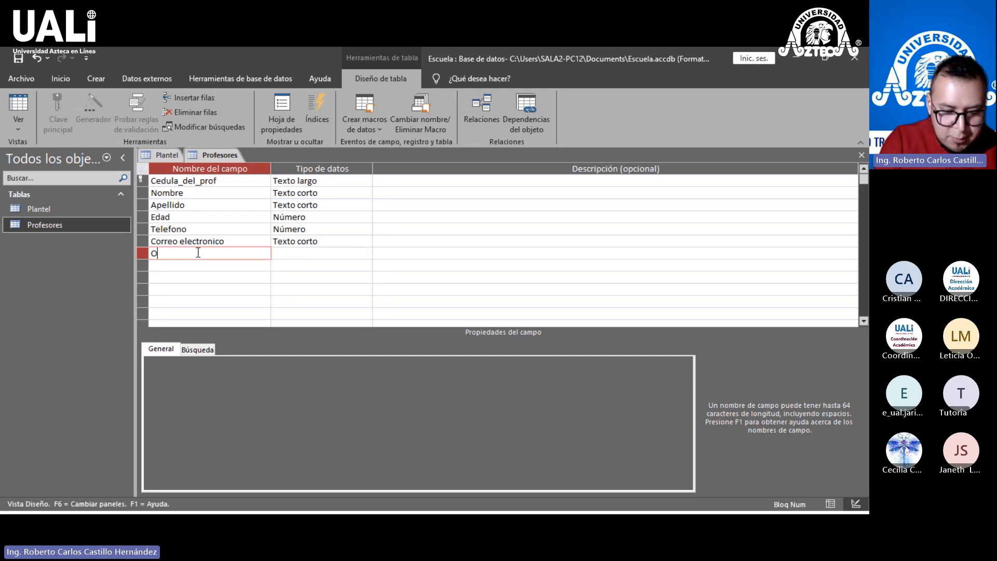
{"action": "type", "text": "bservaciones"}
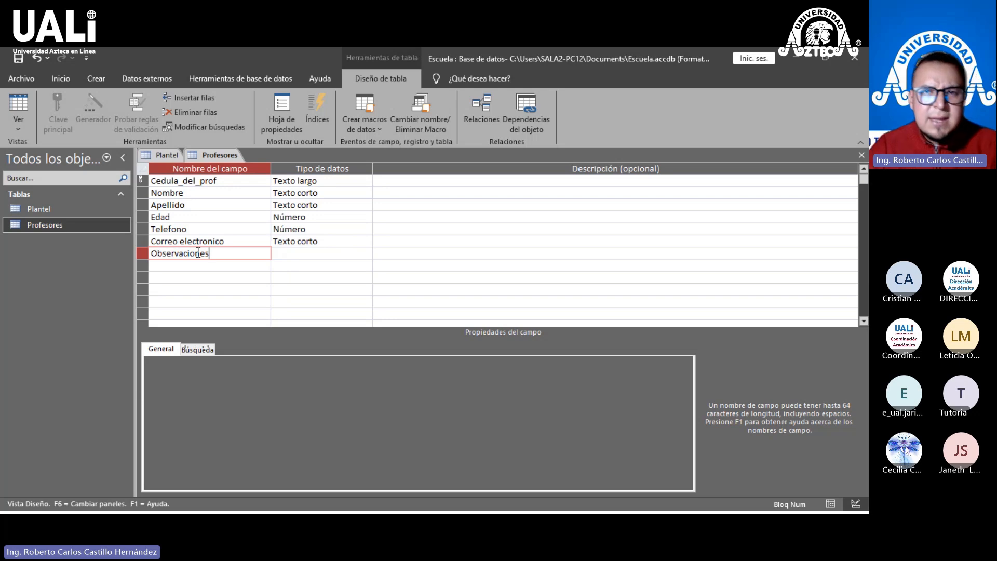
{"action": "left_click", "coordinate": [291, 253]}
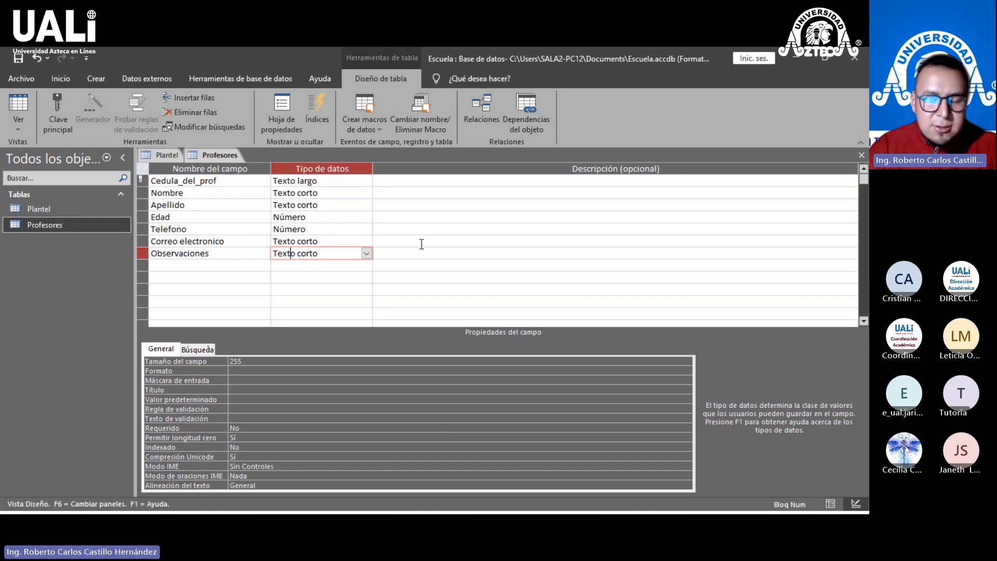
{"action": "left_click", "coordinate": [247, 253]}
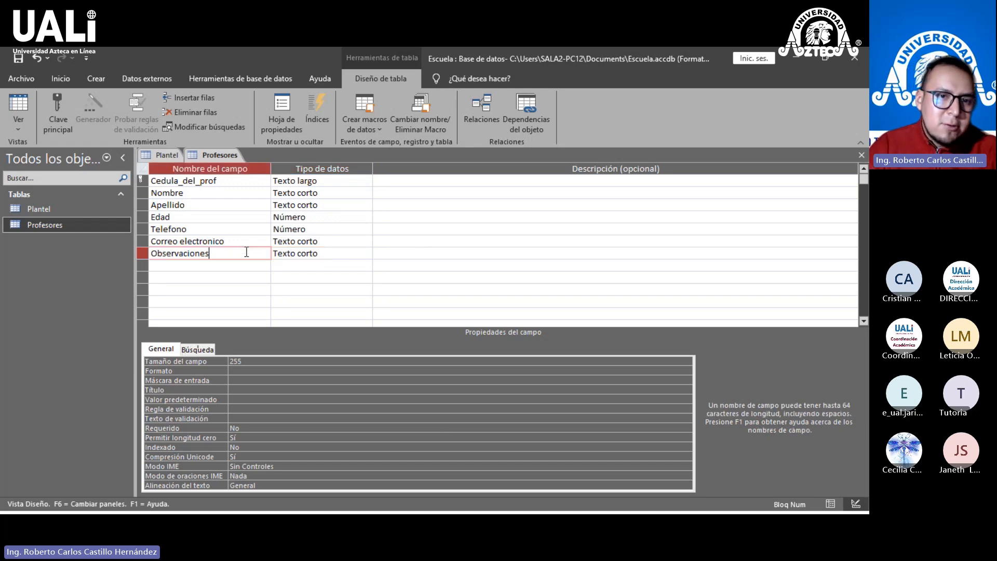
{"action": "left_click", "coordinate": [327, 253]}
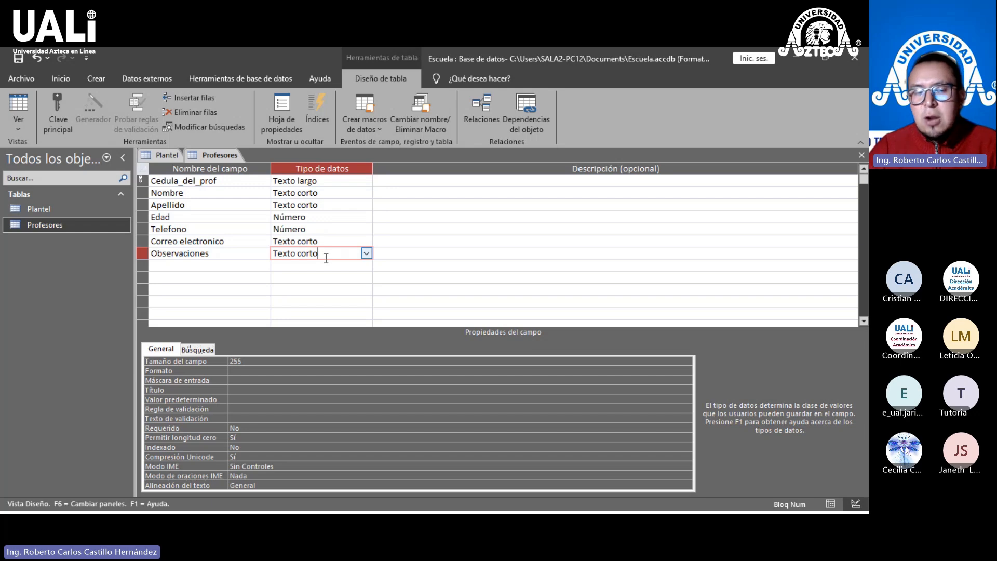
{"action": "left_click", "coordinate": [261, 360]}
{"action": "left_click", "coordinate": [367, 253]}
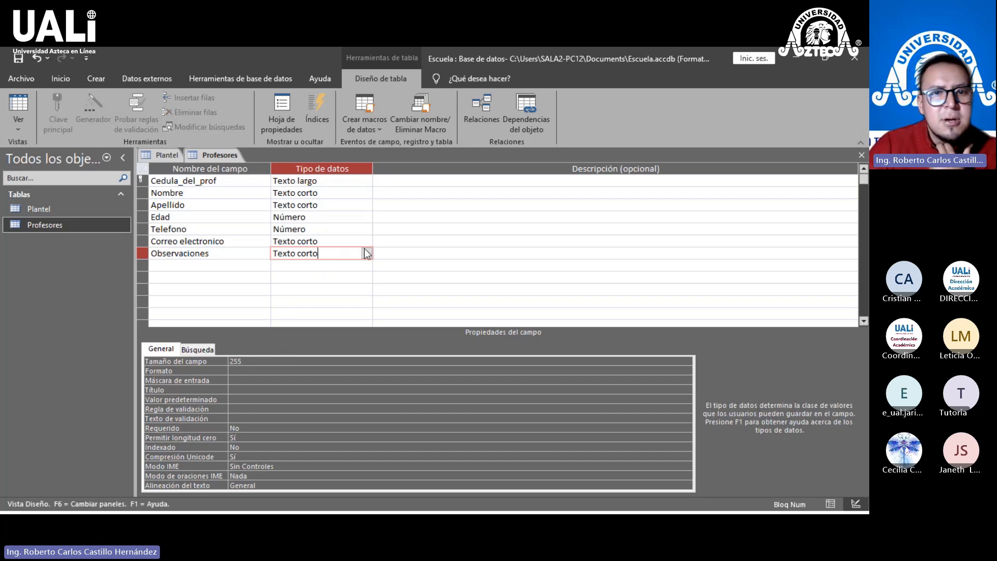
{"action": "left_click", "coordinate": [367, 253]}
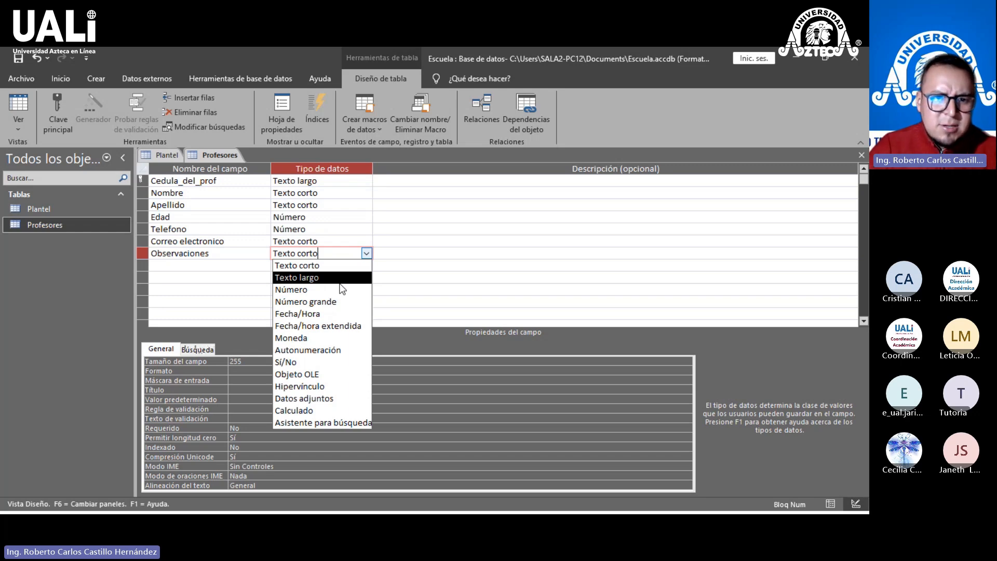
{"action": "left_click", "coordinate": [340, 283]}
{"action": "left_click", "coordinate": [261, 275]}
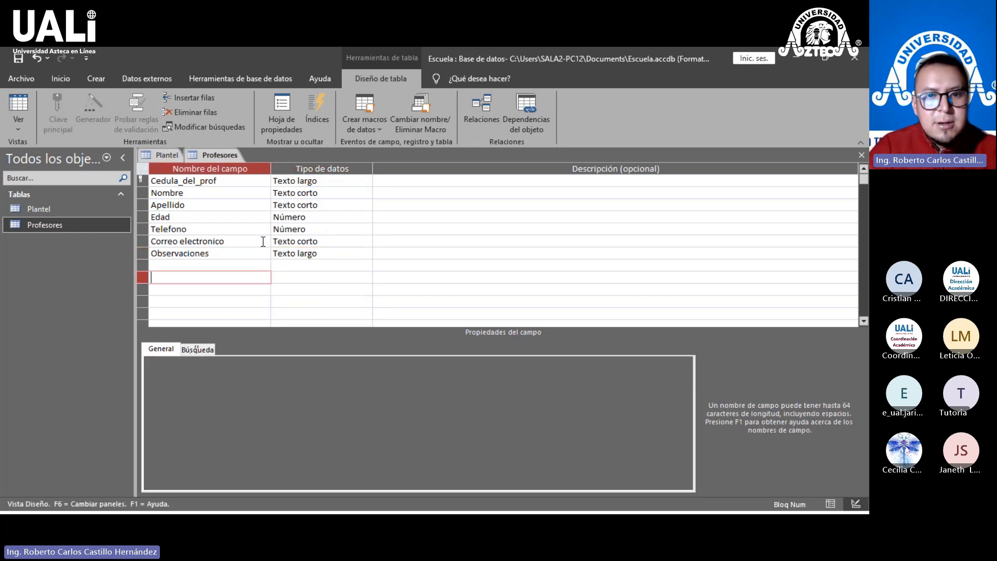
{"action": "left_click", "coordinate": [261, 252]}
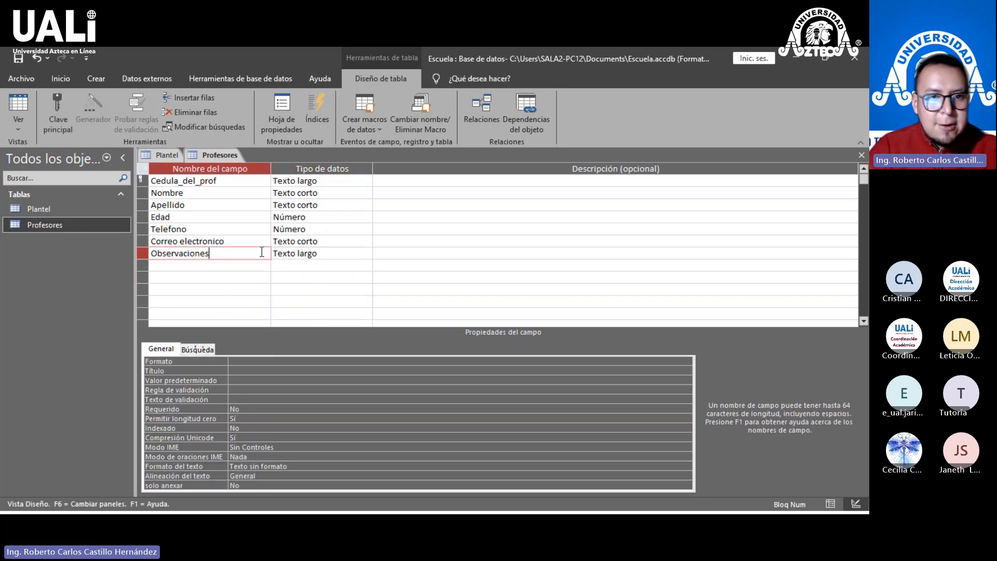
Step: Switch the Profesores table to datasheet view, saving the design changes
{"action": "left_click", "coordinate": [221, 180]}
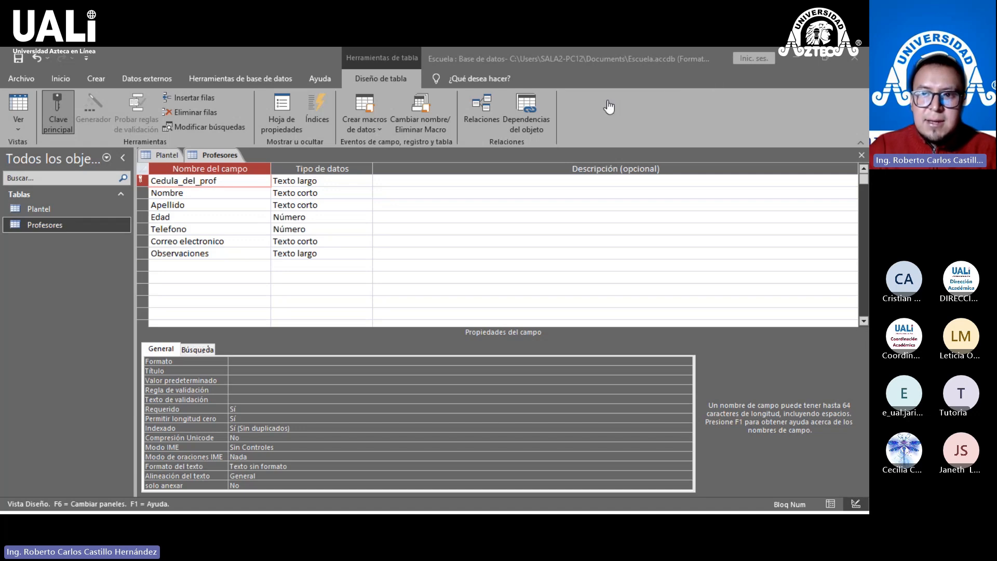
{"action": "left_click", "coordinate": [713, 78]}
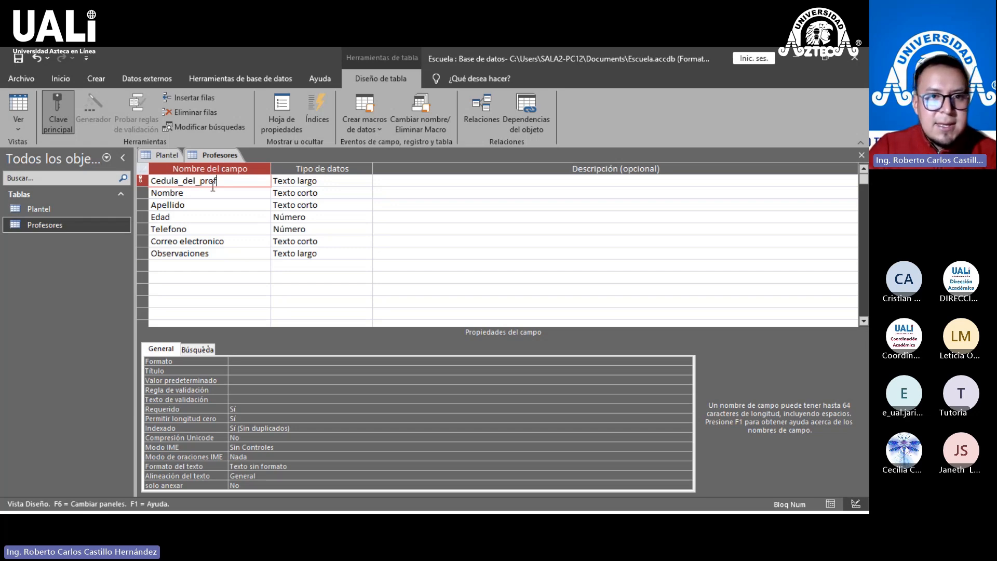
{"action": "right_click", "coordinate": [211, 155]}
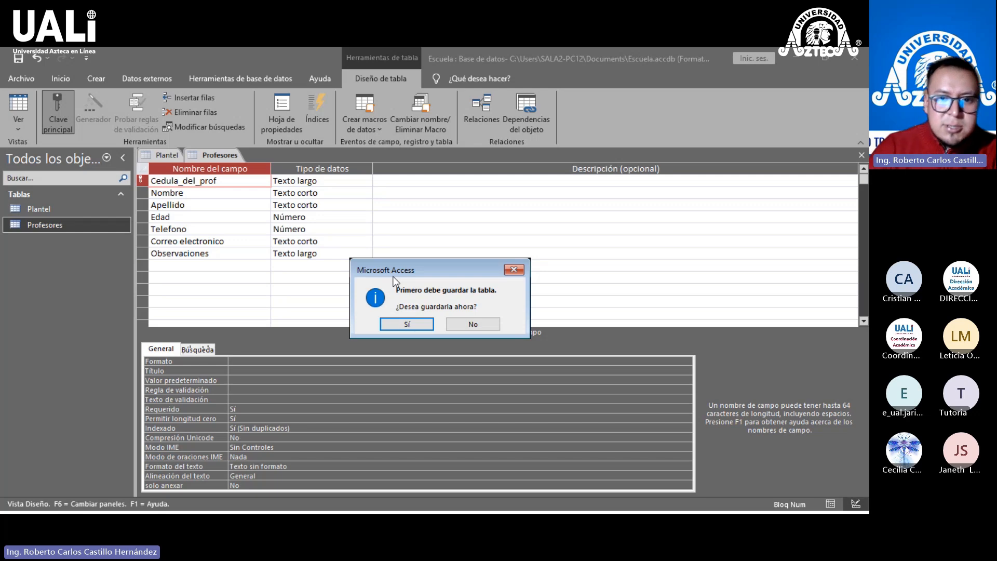
{"action": "left_click", "coordinate": [410, 324]}
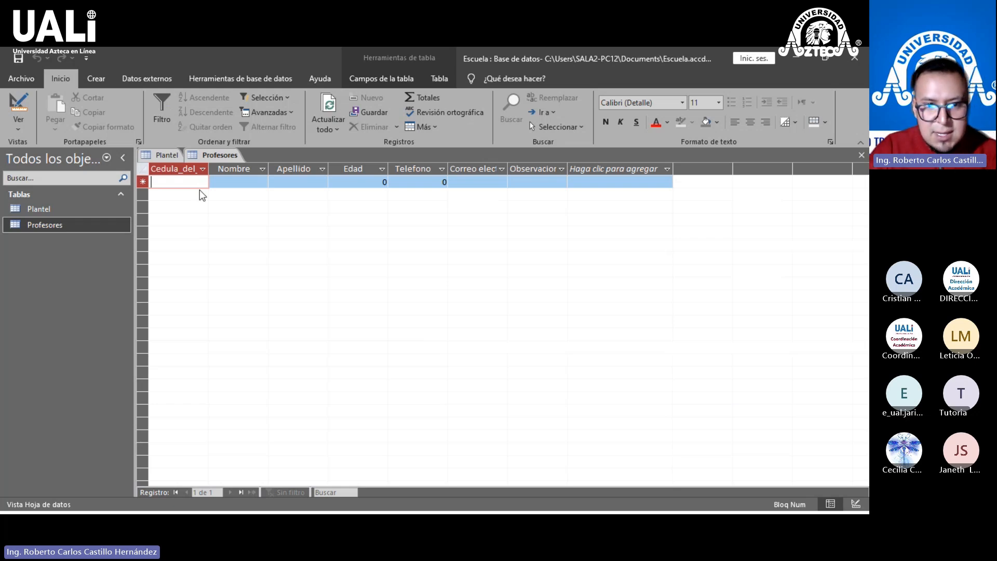
Step: Compare the columns of the Plantel and Profesores tables in datasheet view, finishing on Profesores
{"action": "left_click", "coordinate": [166, 155]}
{"action": "left_click", "coordinate": [216, 156]}
{"action": "left_click", "coordinate": [166, 155]}
{"action": "left_click", "coordinate": [200, 156]}
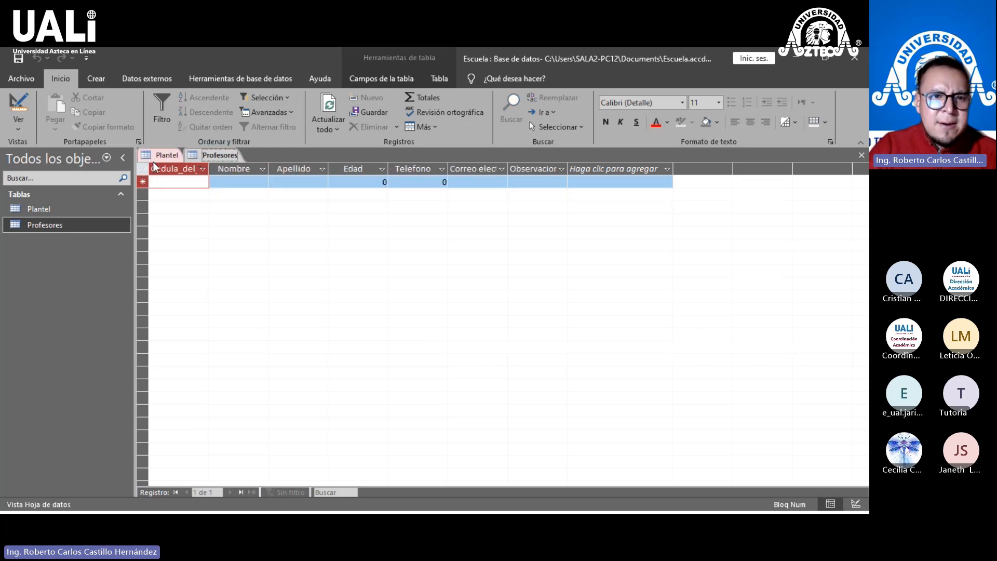
{"action": "left_click", "coordinate": [167, 155]}
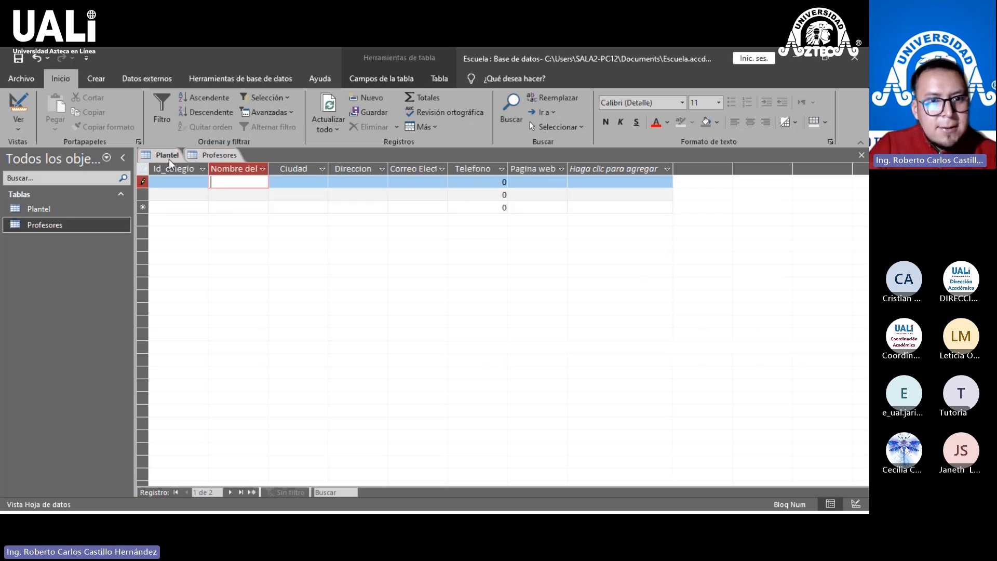
{"action": "left_click", "coordinate": [211, 157]}
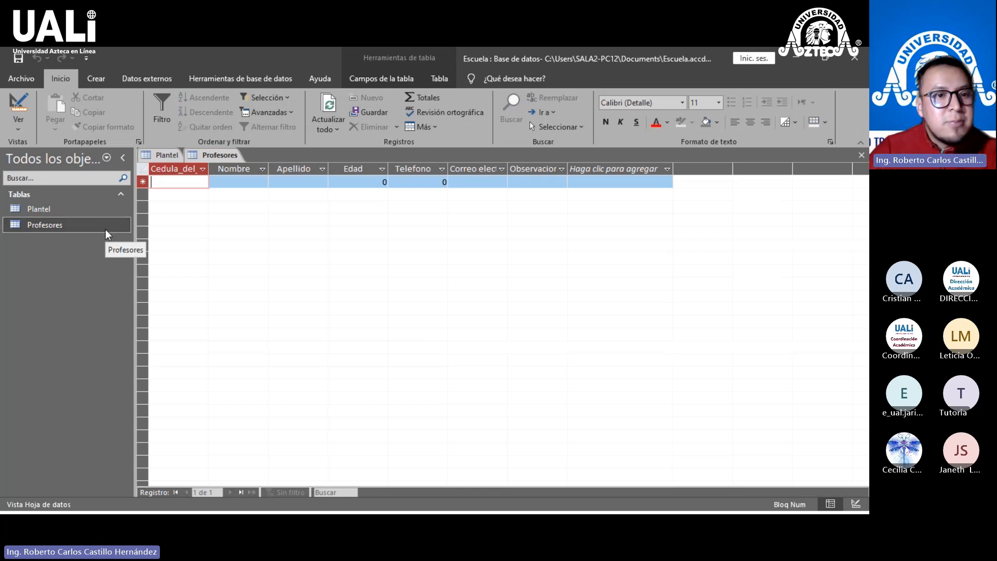
Step: Create a new table and open it in design view, saving it under the name Estudiantes
{"action": "right_click", "coordinate": [28, 226]}
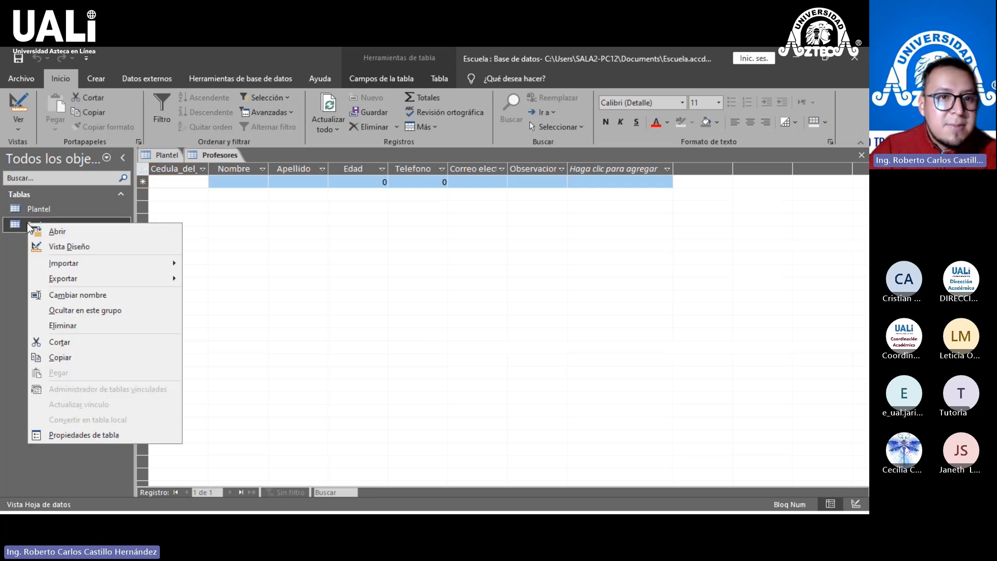
{"action": "left_click", "coordinate": [97, 80]}
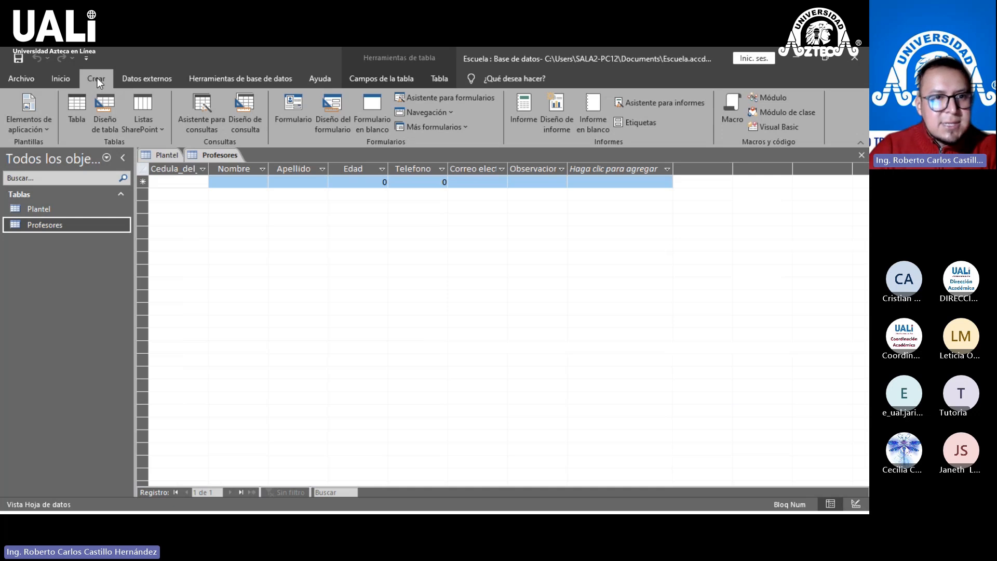
{"action": "left_click", "coordinate": [77, 108]}
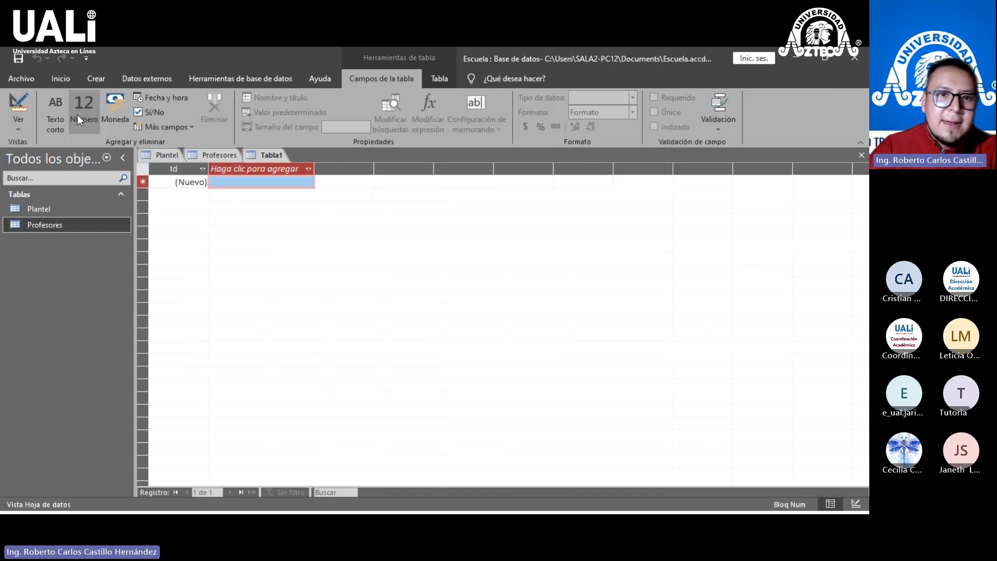
{"action": "right_click", "coordinate": [266, 158]}
{"action": "left_click", "coordinate": [325, 219]}
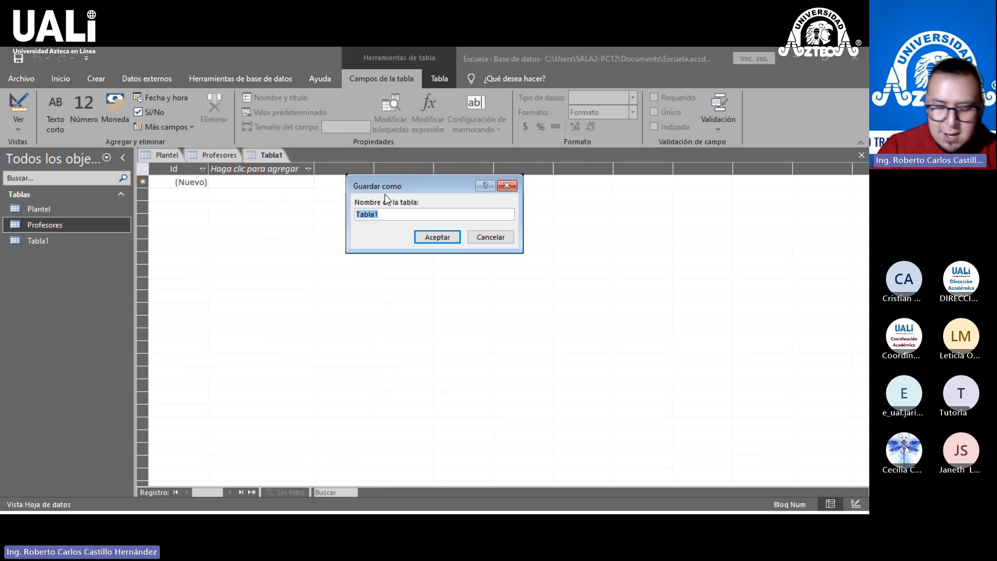
{"action": "type", "text": "Estu"}
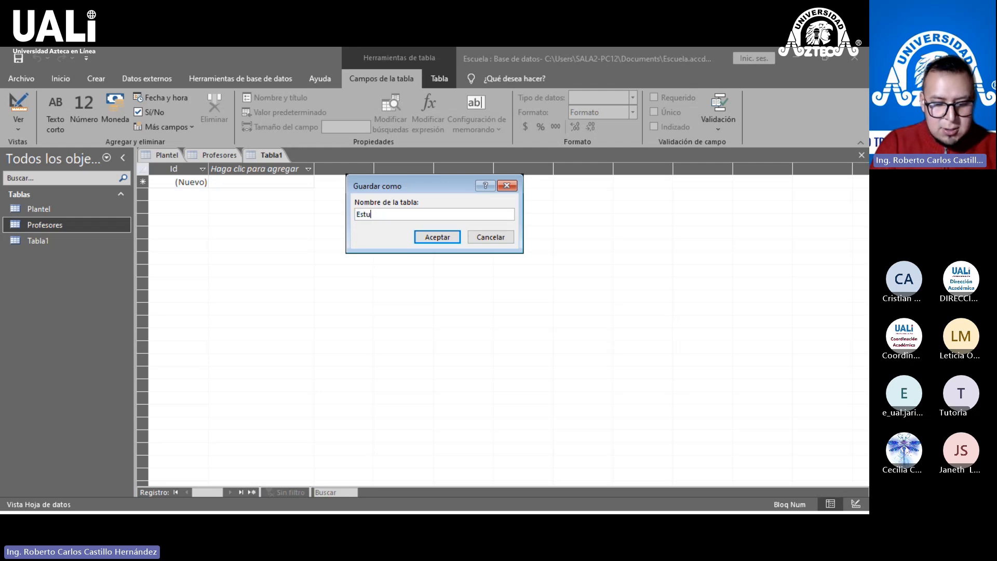
{"action": "type", "text": "diantes"}
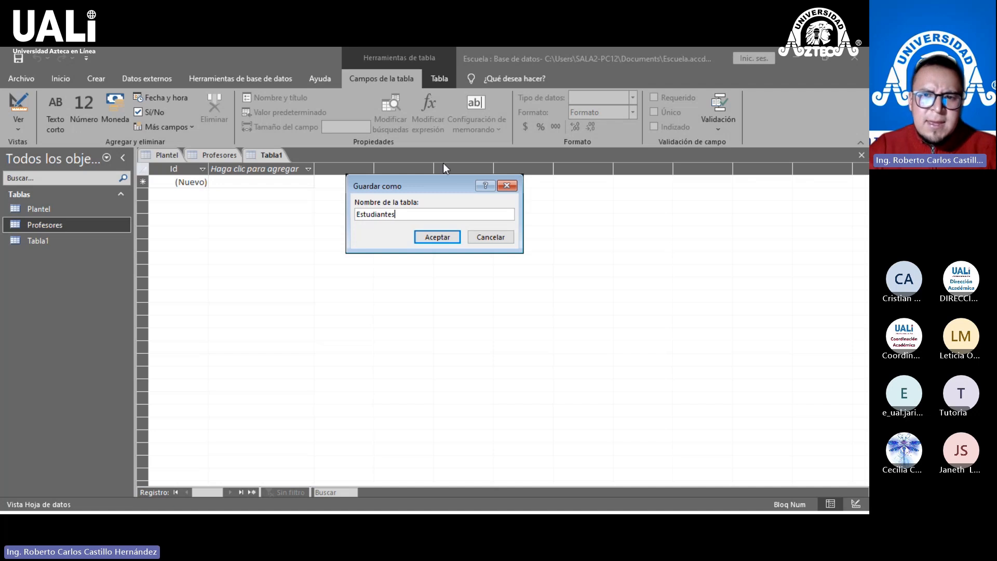
{"action": "left_click", "coordinate": [437, 237]}
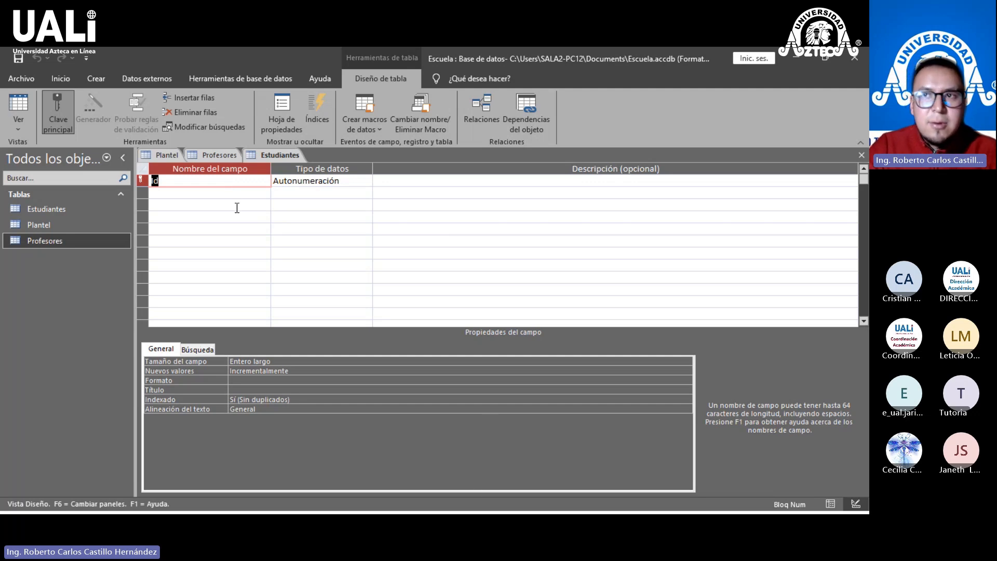
Step: Rename the Id primary key field of the Estudiantes table to Matricula
{"action": "left_click", "coordinate": [491, 512]}
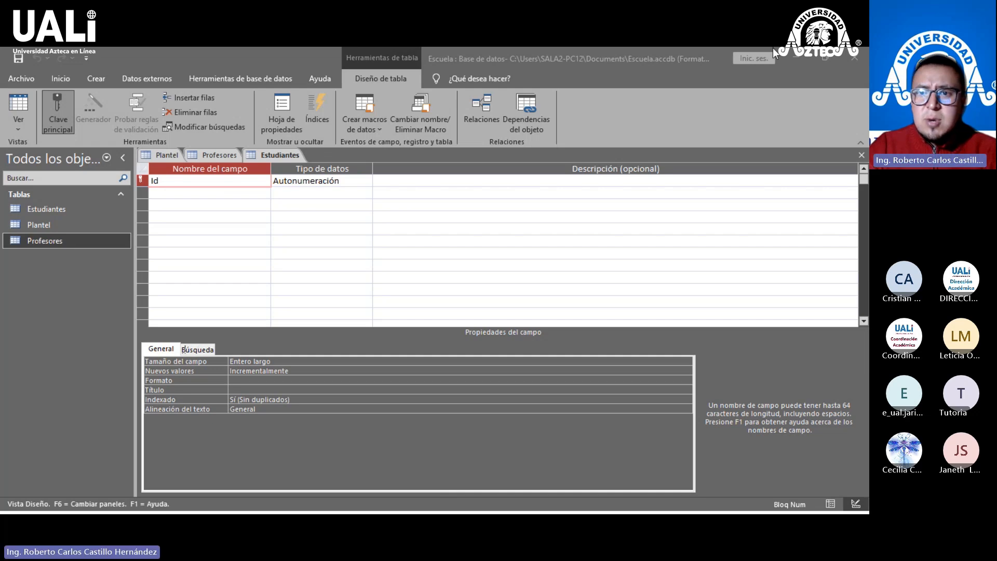
{"action": "left_click", "coordinate": [707, 80]}
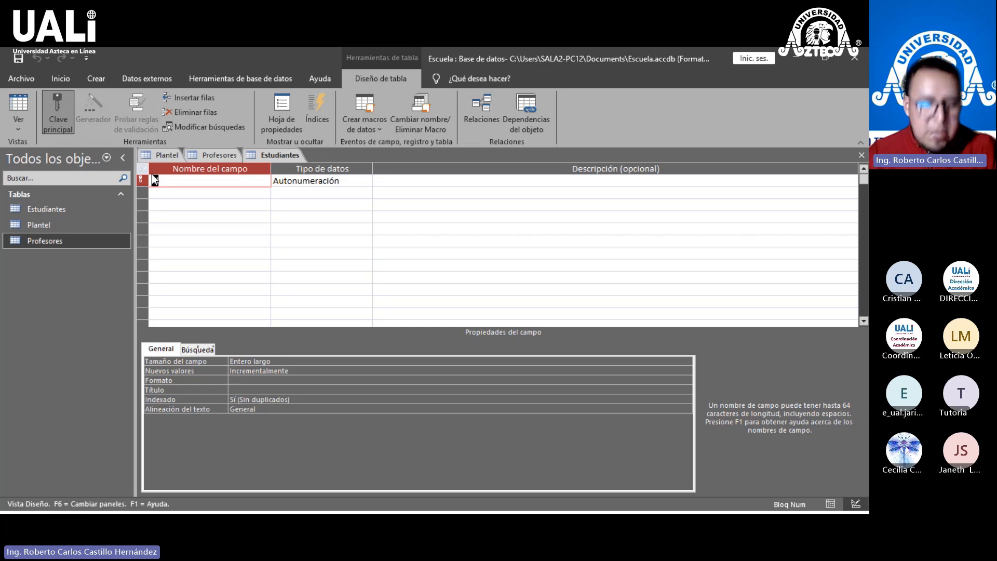
{"action": "type", "text": "Matr"}
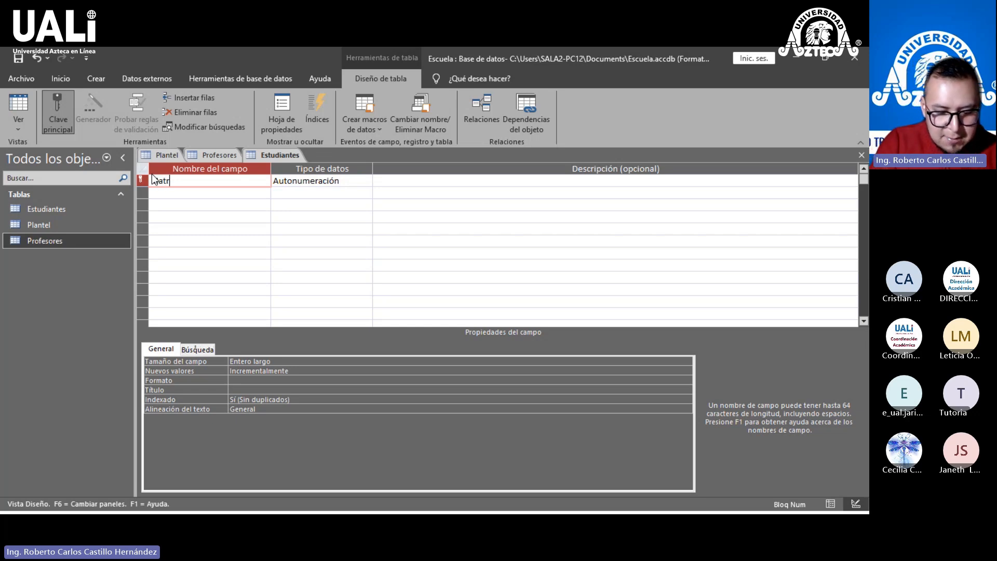
{"action": "type", "text": "icula"}
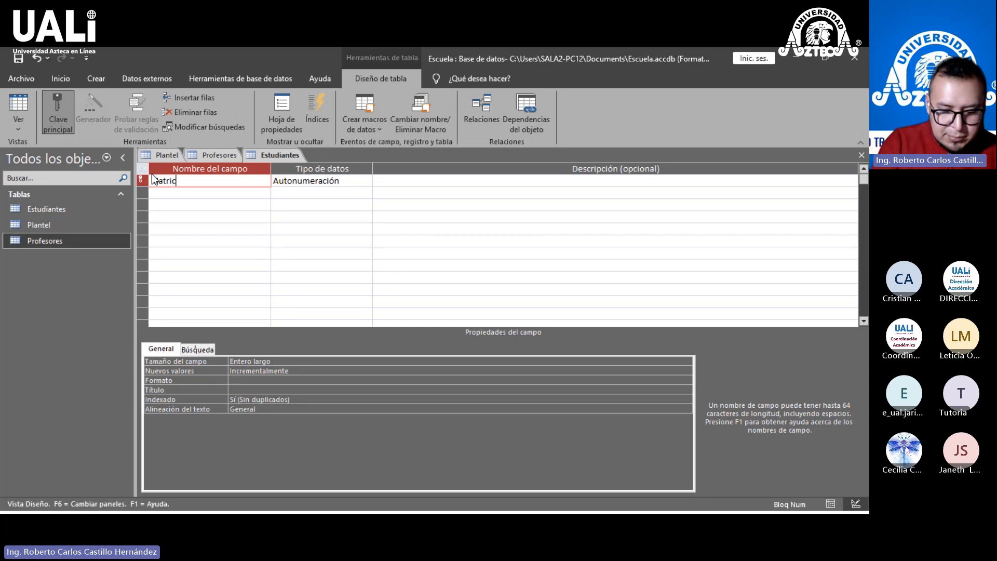
Step: Set the Matricula field's data type to Texto corto with a field size of 16
{"action": "left_click", "coordinate": [328, 181]}
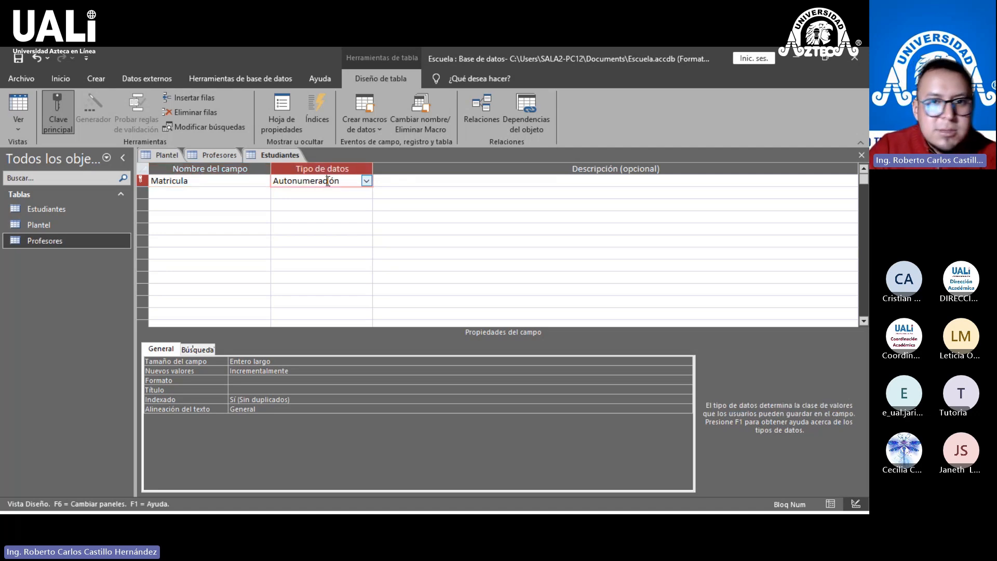
{"action": "left_click", "coordinate": [366, 178]}
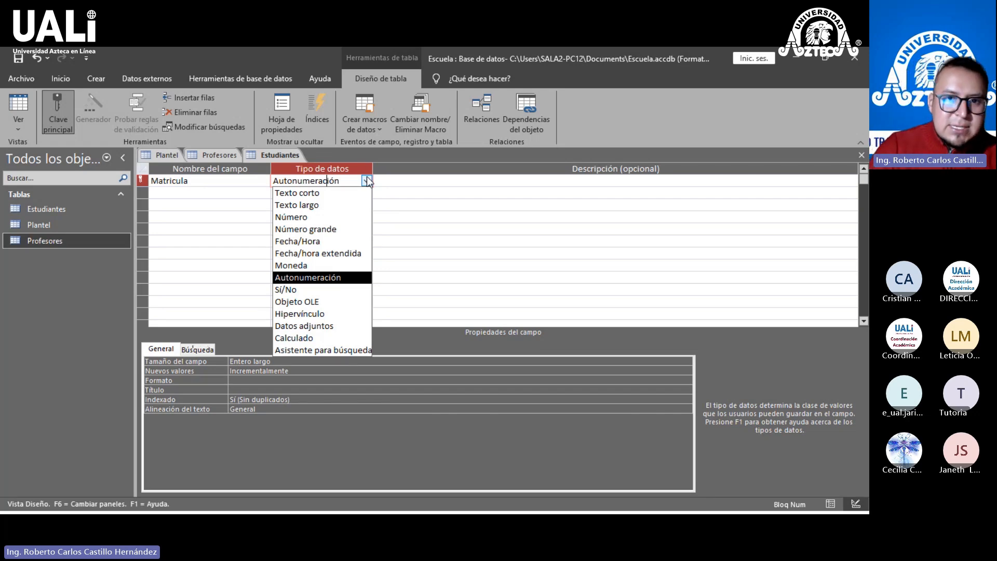
{"action": "left_click", "coordinate": [312, 195]}
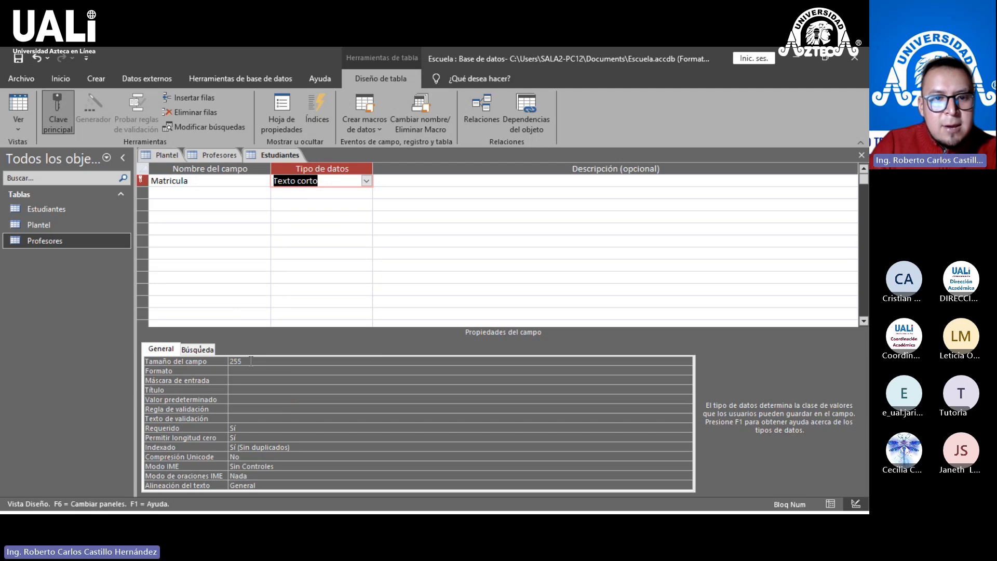
{"action": "left_click", "coordinate": [229, 358]}
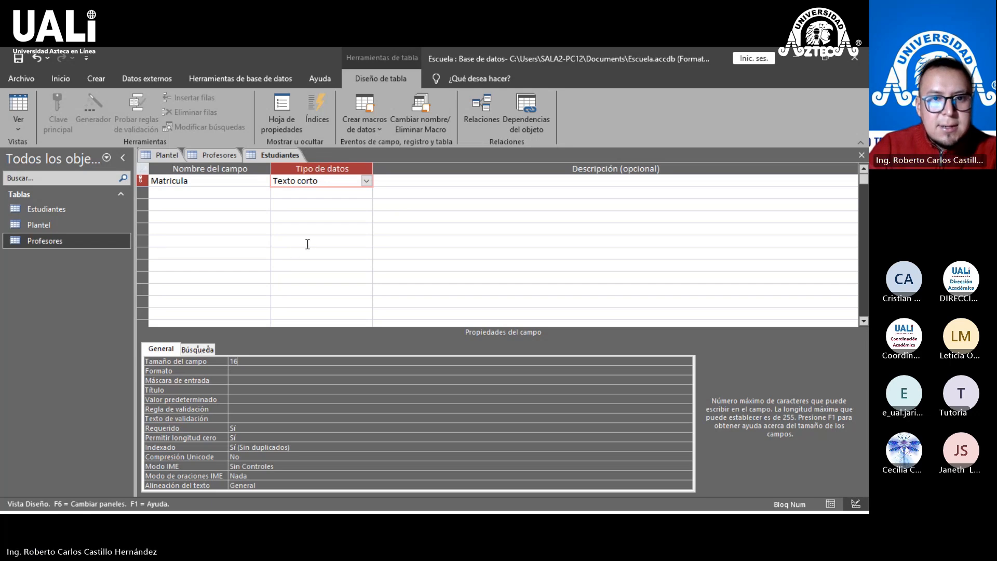
{"action": "left_click", "coordinate": [328, 194]}
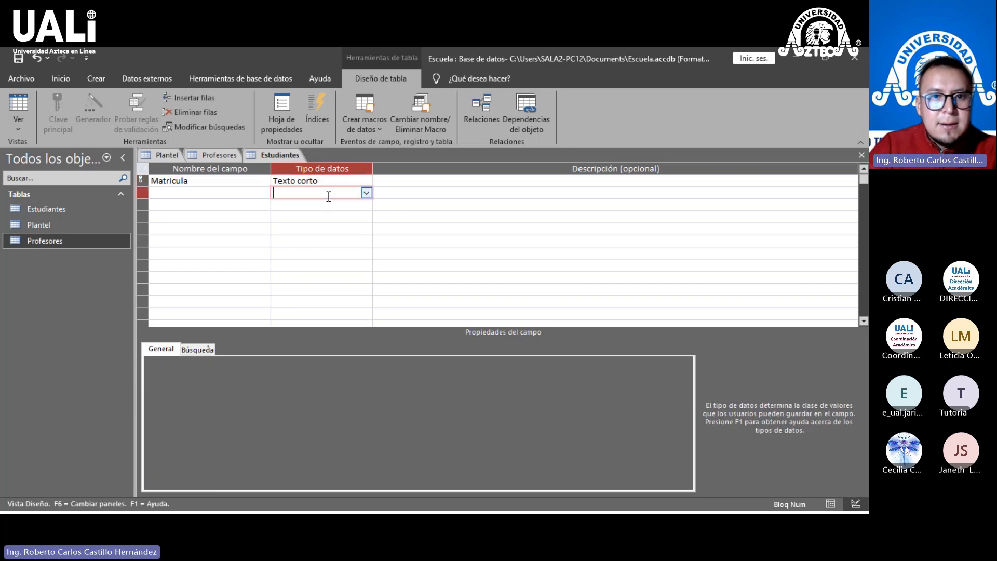
Step: Add a Nombre field below Matricula with data type Texto corto
{"action": "left_click", "coordinate": [213, 184]}
{"action": "left_click", "coordinate": [186, 191]}
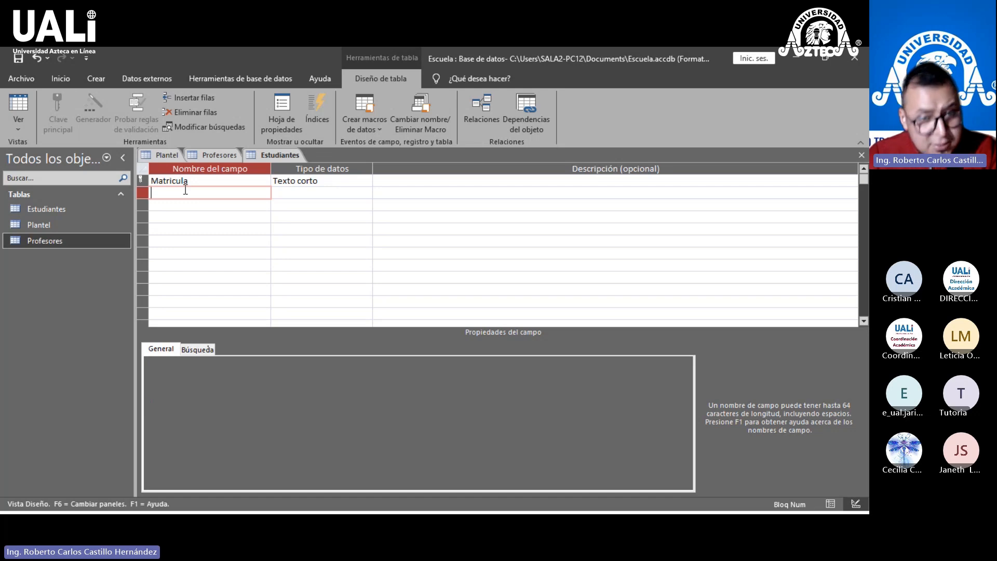
{"action": "type", "text": "Nombre"}
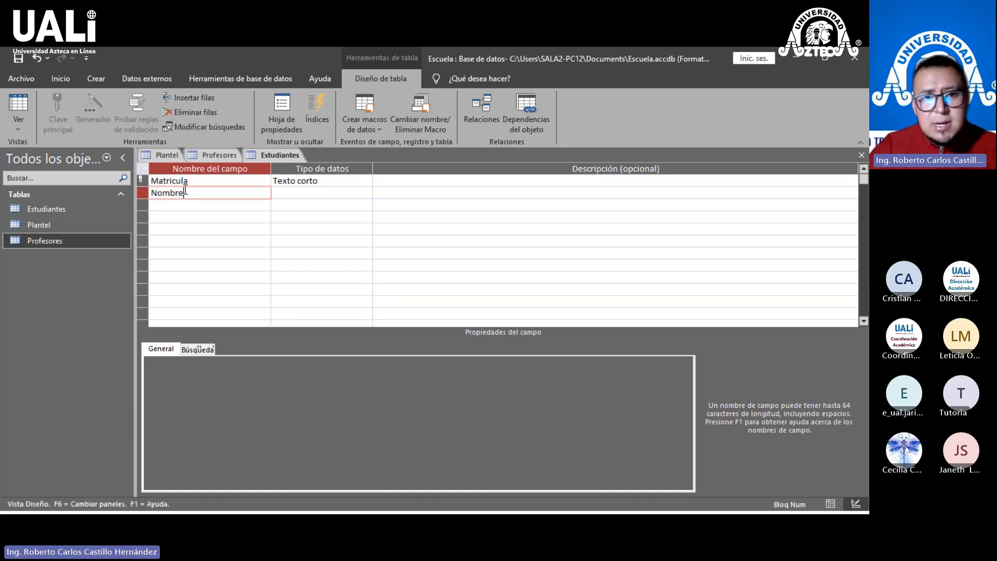
{"action": "left_click", "coordinate": [318, 190]}
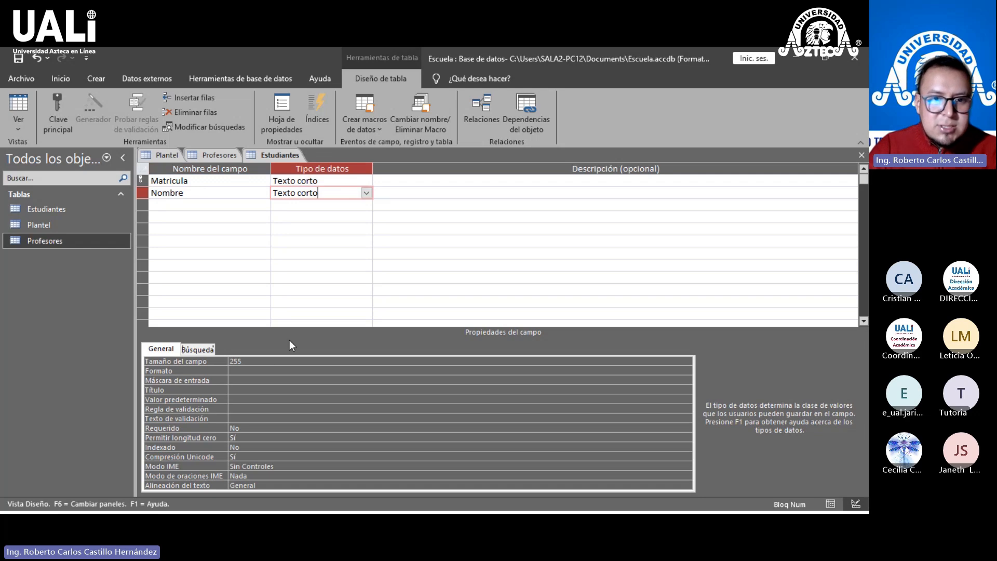
Step: Add an Apellido field below Nombre, capitalizing the field name
{"action": "left_click", "coordinate": [231, 204]}
{"action": "type", "text": "apellid"}
{"action": "key", "text": "BackSpace"}
{"action": "key", "text": "BackSpace"}
{"action": "key", "text": "BackSpace"}
{"action": "key", "text": "BackSpace"}
{"action": "key", "text": "BackSpace"}
{"action": "key", "text": "BackSpace"}
{"action": "key", "text": "BackSpace"}
{"action": "type", "text": "Apellido"}
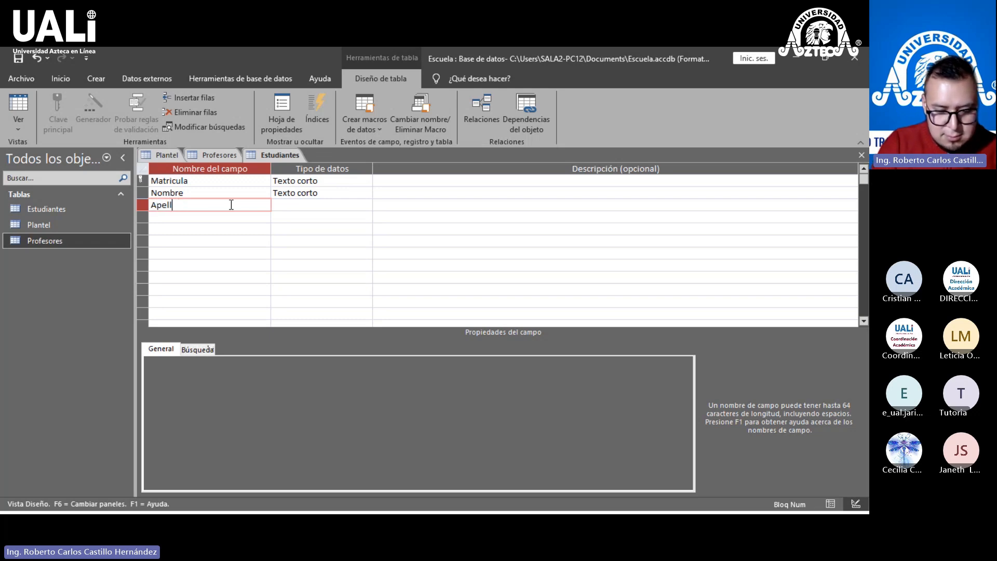
Step: Add the fields Edad, Grado, Telefono and Direccion below Apellido, keeping the default data type
{"action": "left_click", "coordinate": [216, 217]}
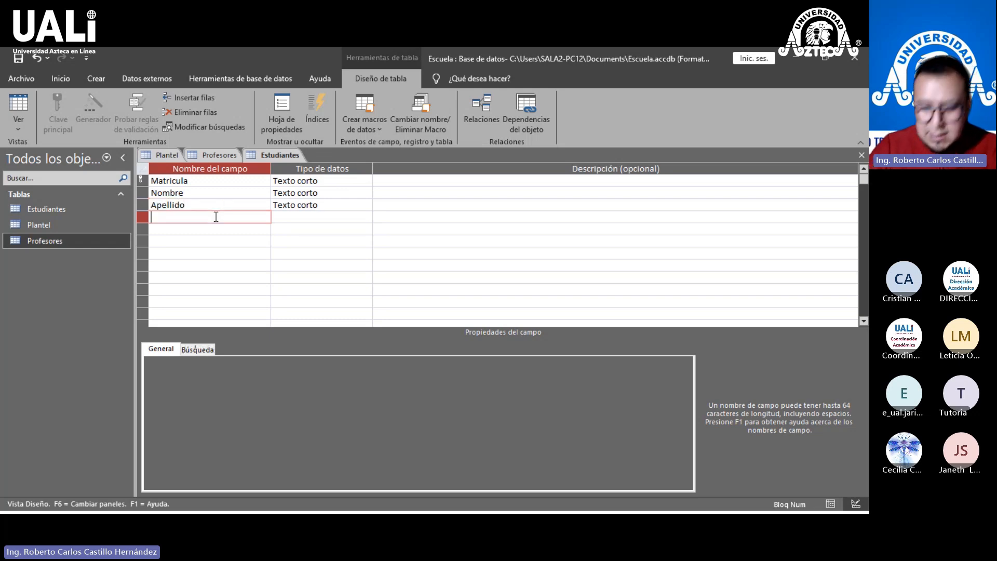
{"action": "type", "text": "Edad"}
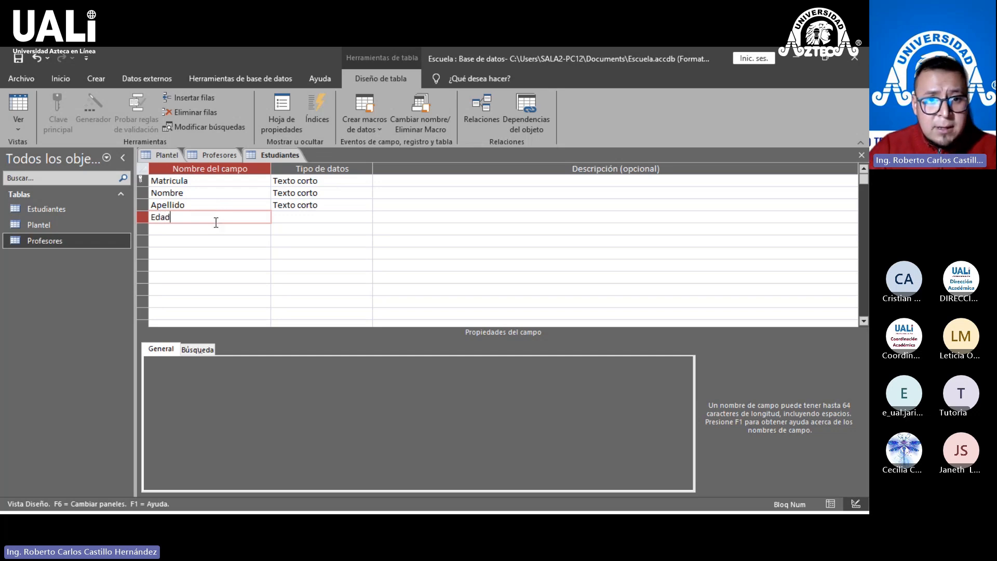
{"action": "left_click", "coordinate": [216, 225]}
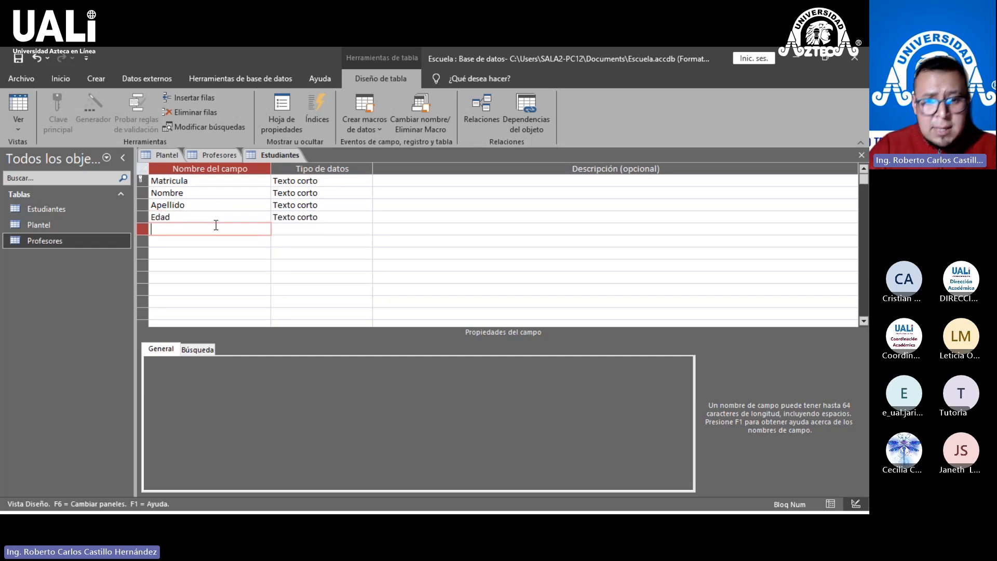
{"action": "type", "text": "Grado"}
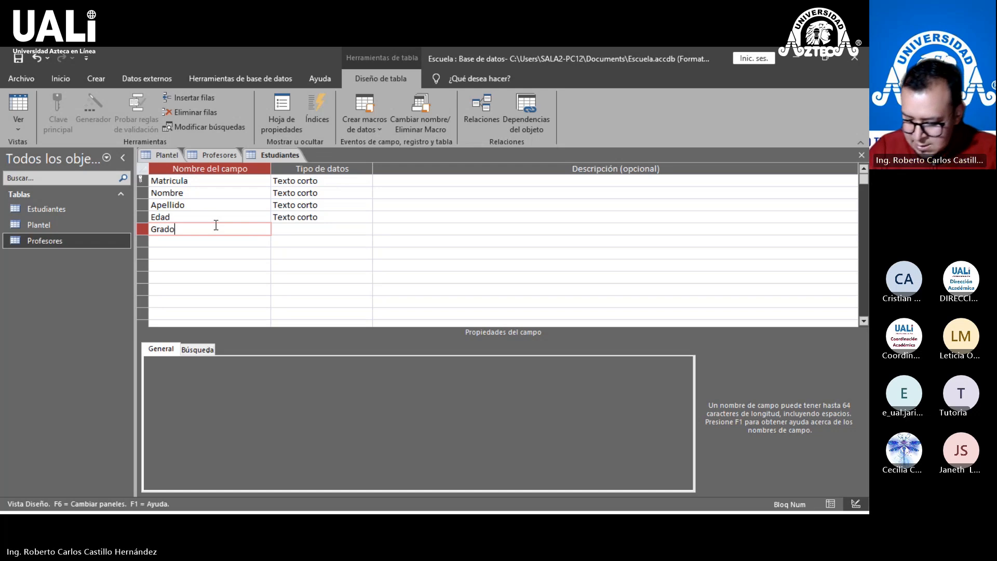
{"action": "left_click", "coordinate": [212, 239]}
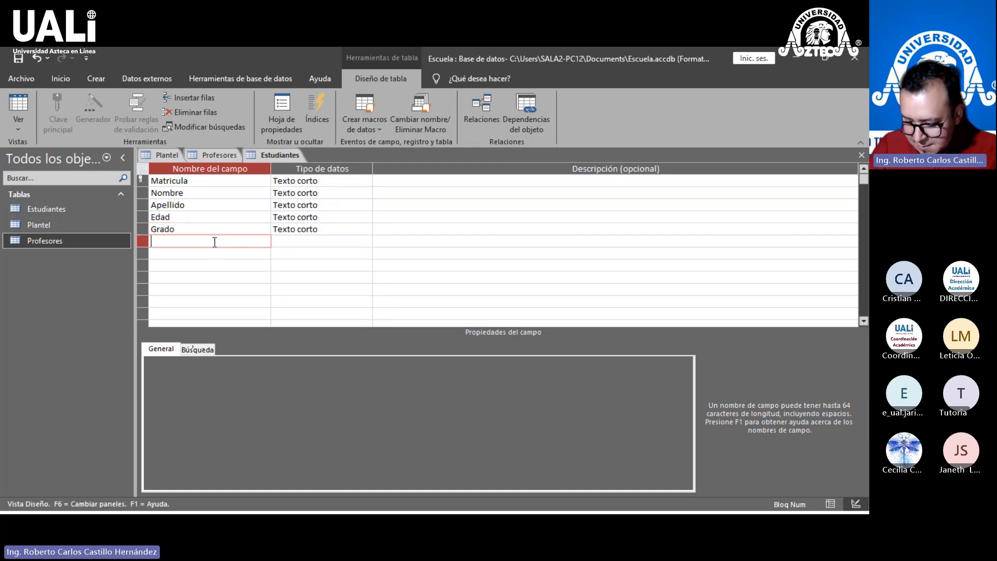
{"action": "type", "text": "Telefono"}
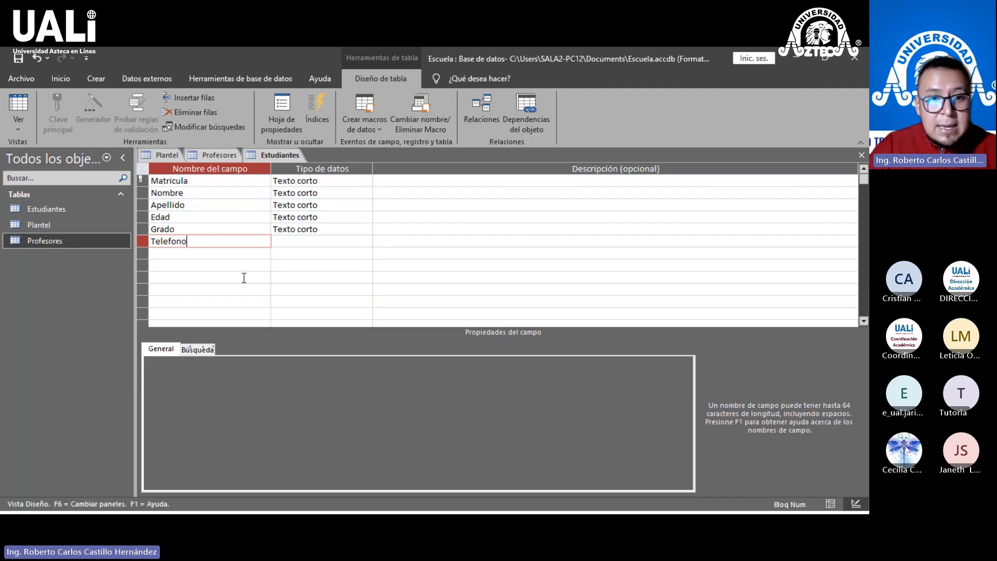
{"action": "left_click", "coordinate": [214, 253]}
{"action": "type", "text": "Direccion"}
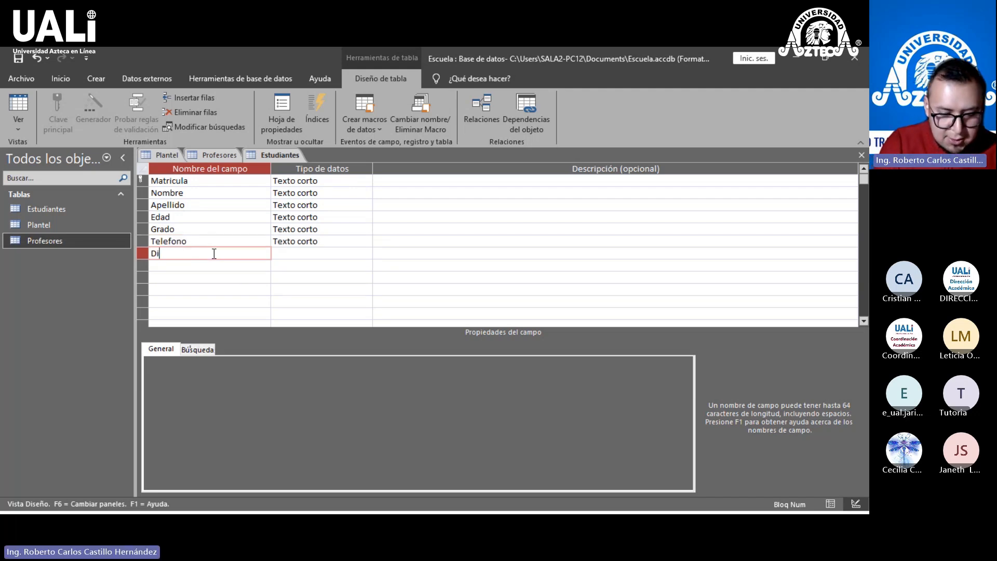
Step: Add the fields Correo and Ciudad below Direccion, keeping the default data type
{"action": "left_click", "coordinate": [173, 266]}
{"action": "type", "text": "correo"}
{"action": "key", "text": "BackSpace"}
{"action": "key", "text": "BackSpace"}
{"action": "key", "text": "BackSpace"}
{"action": "key", "text": "BackSpace"}
{"action": "key", "text": "BackSpace"}
{"action": "key", "text": "BackSpace"}
{"action": "type", "text": "Co"}
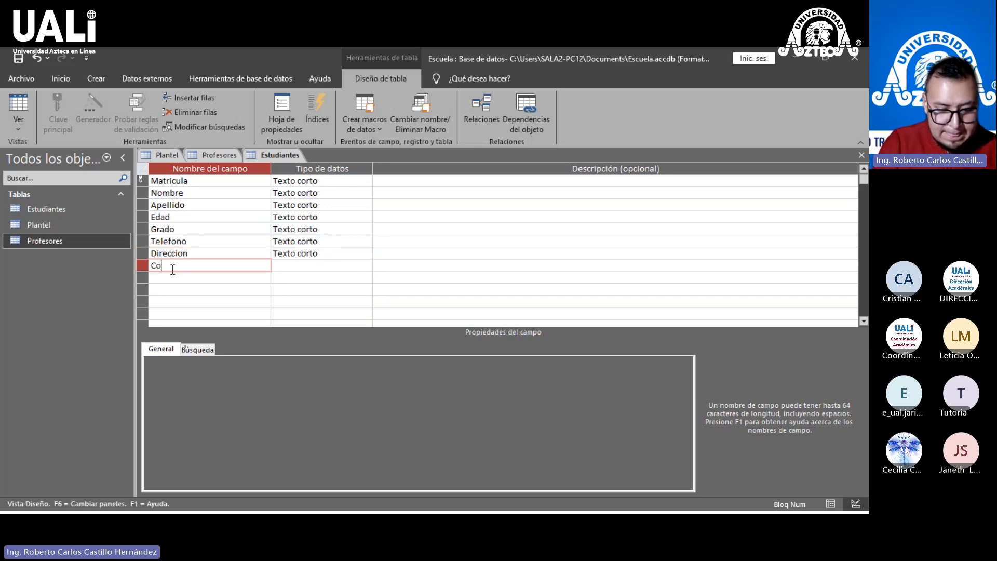
{"action": "type", "text": "rreo"}
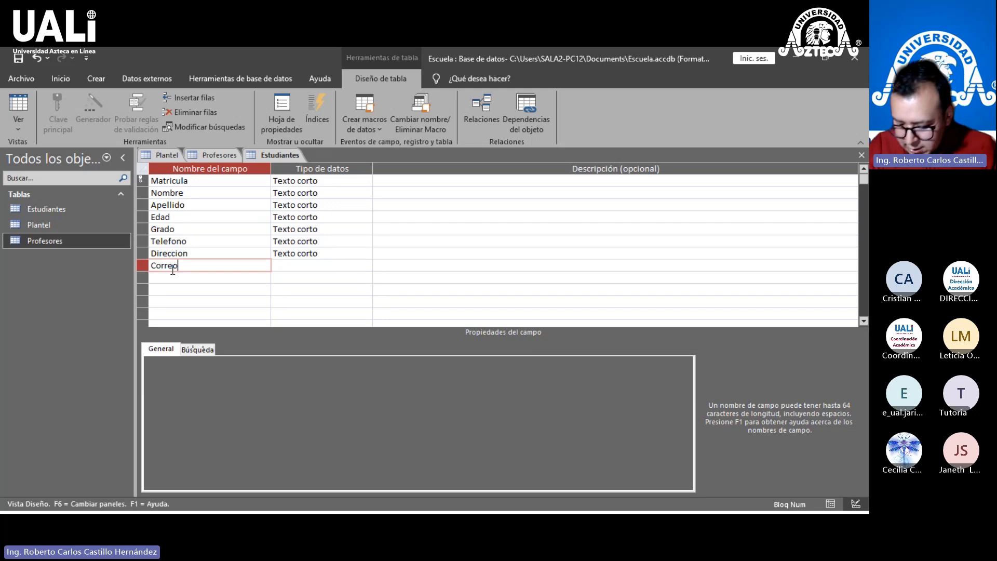
{"action": "left_click", "coordinate": [175, 278]}
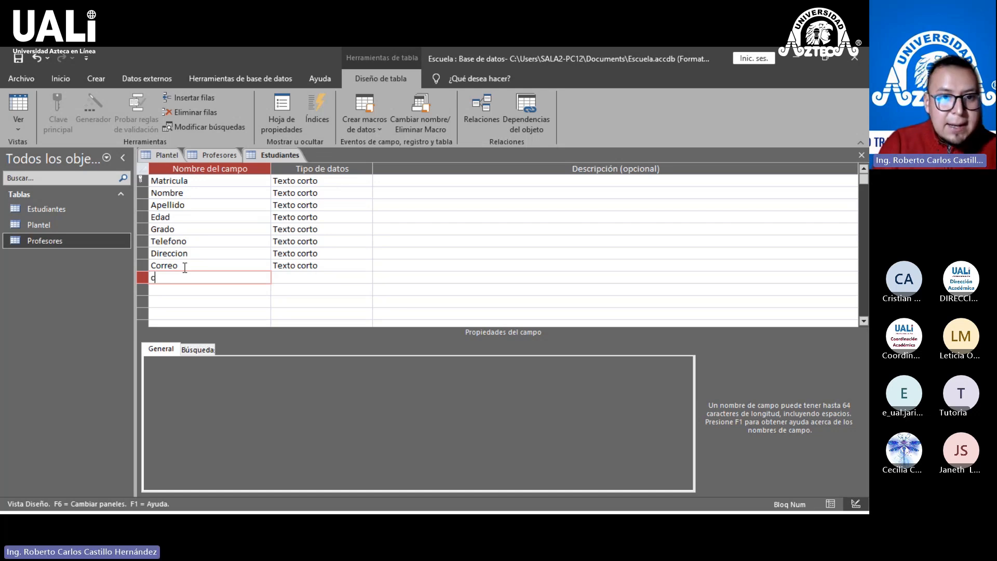
{"action": "type", "text": "Ciudad"}
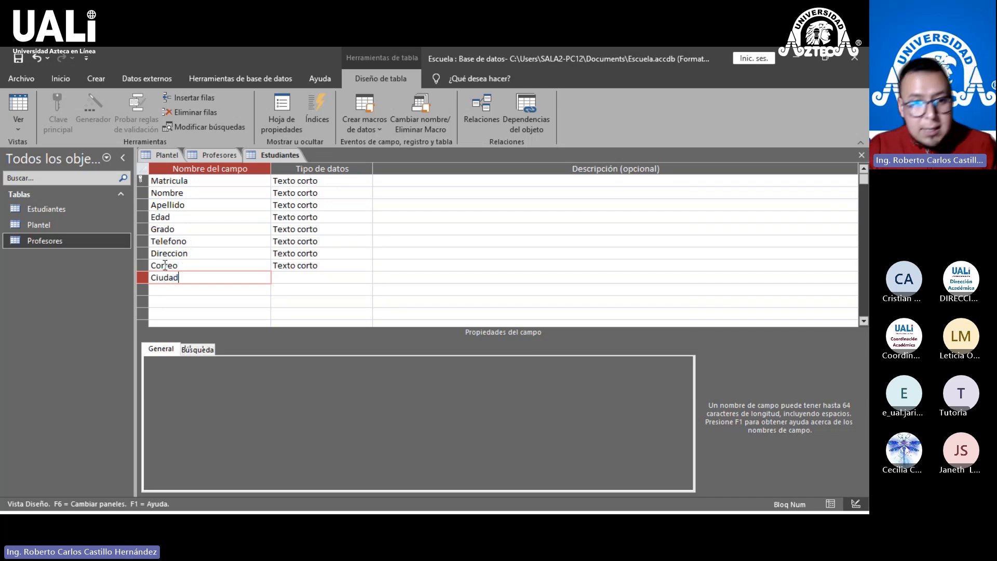
Step: Add an Observaciones field below Ciudad with data type Texto corto, capitalizing the field name
{"action": "left_click", "coordinate": [172, 288]}
{"action": "type", "text": "observaciones"}
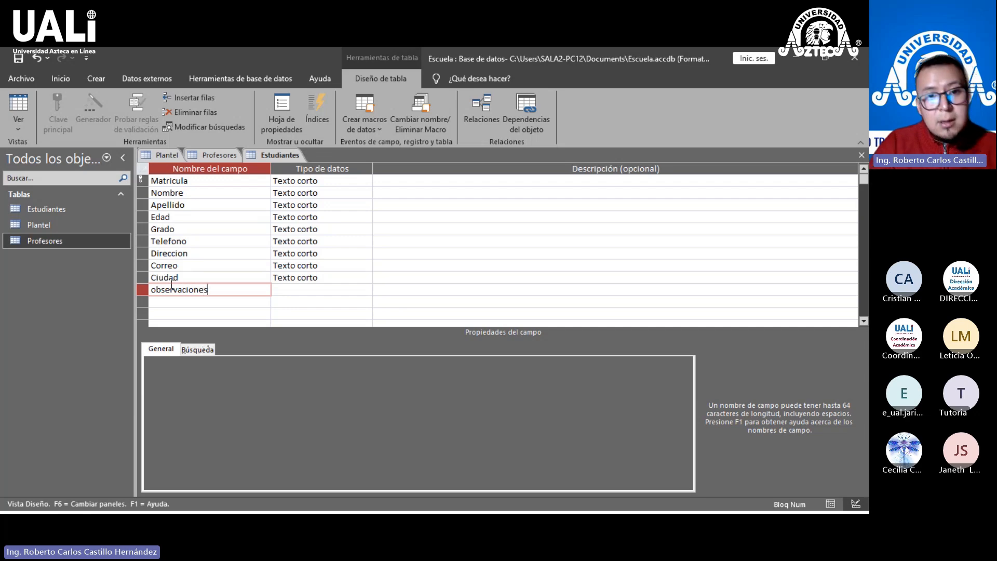
{"action": "left_click", "coordinate": [158, 289]}
{"action": "key", "text": "BackSpace"}
{"action": "type", "text": "O"}
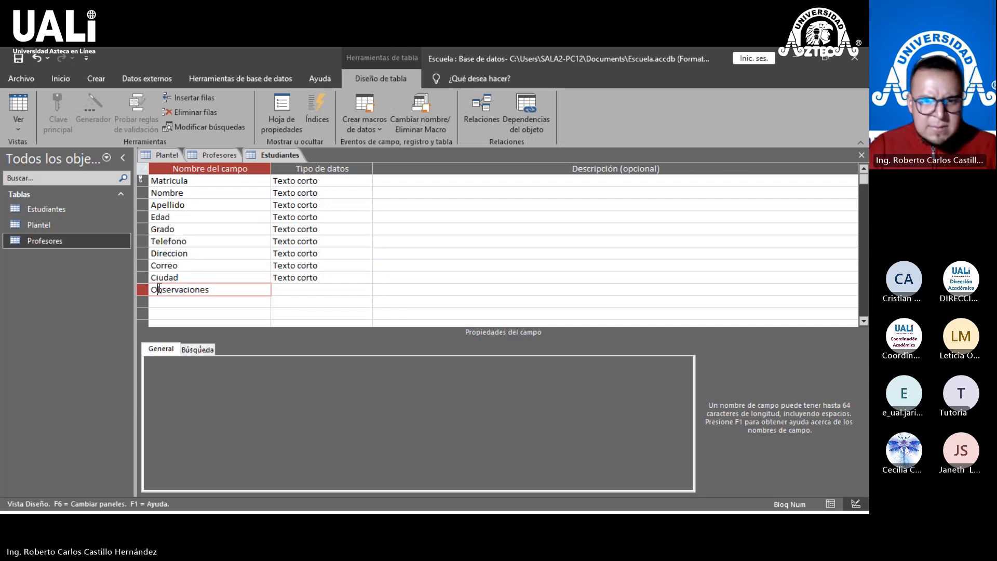
{"action": "left_click", "coordinate": [274, 288]}
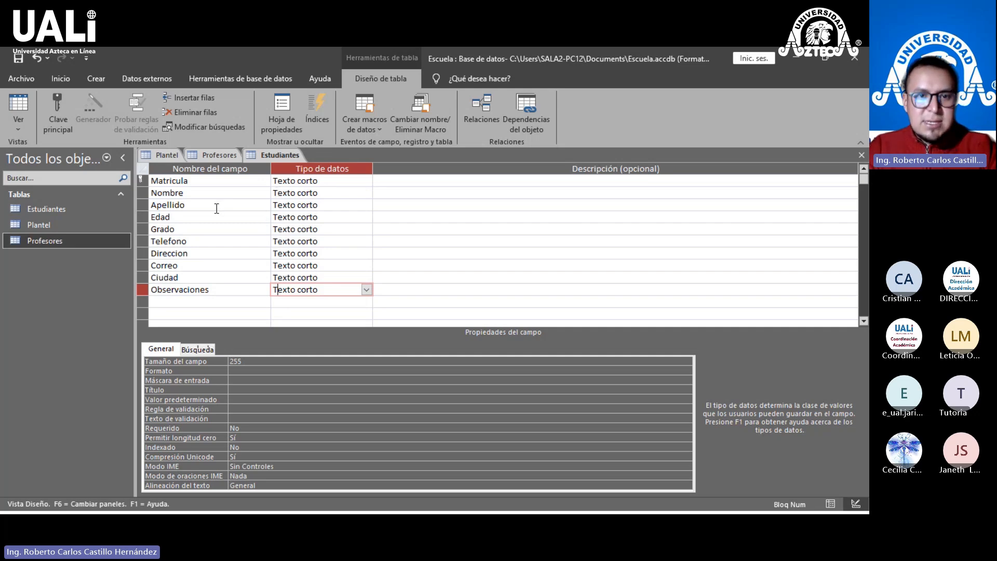
Step: Set the field size of the Nombre and Apellido fields to 60
{"action": "left_click", "coordinate": [306, 192]}
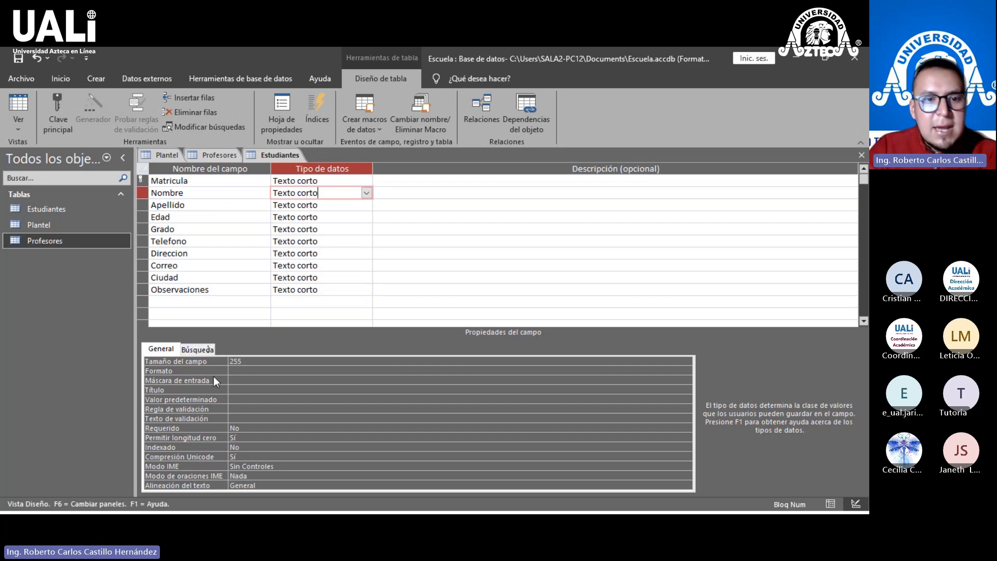
{"action": "left_click", "coordinate": [223, 359]}
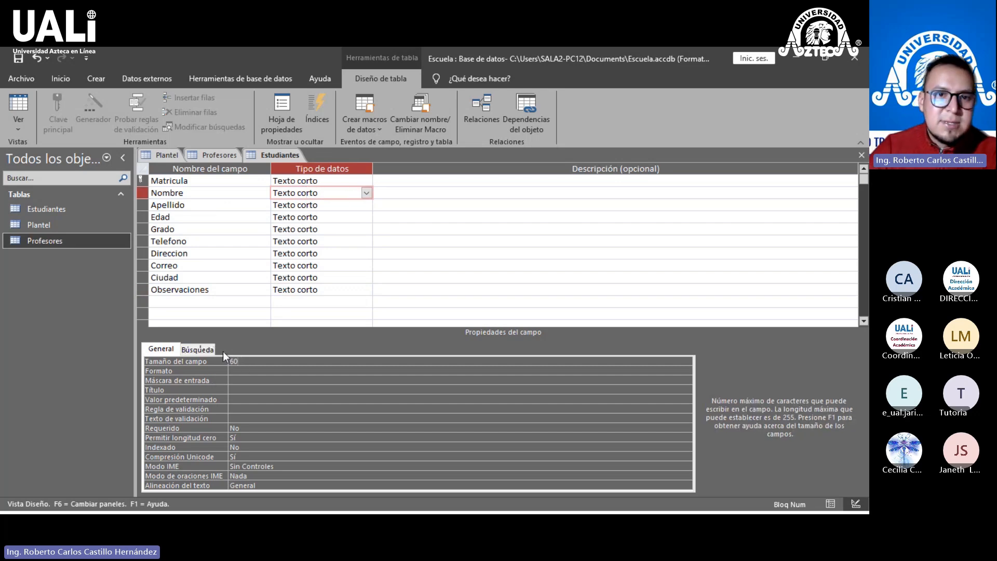
{"action": "left_click", "coordinate": [319, 214]}
{"action": "left_click", "coordinate": [318, 206]}
{"action": "left_click", "coordinate": [167, 348]}
{"action": "type", "text": "60"}
Step: Change the data type of the Edad, Grado and Telefono fields to Número
{"action": "left_click", "coordinate": [308, 216]}
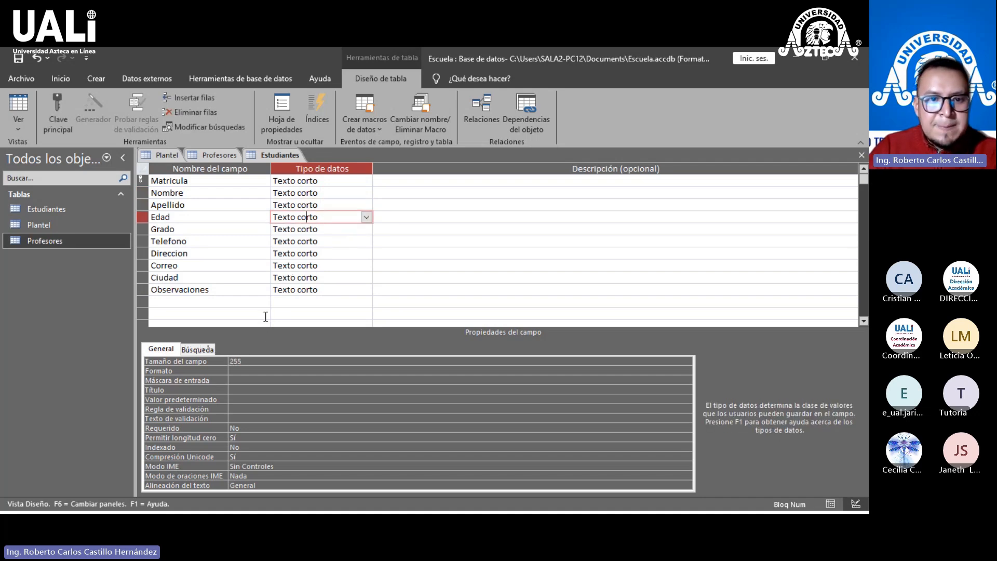
{"action": "left_click", "coordinate": [366, 217]}
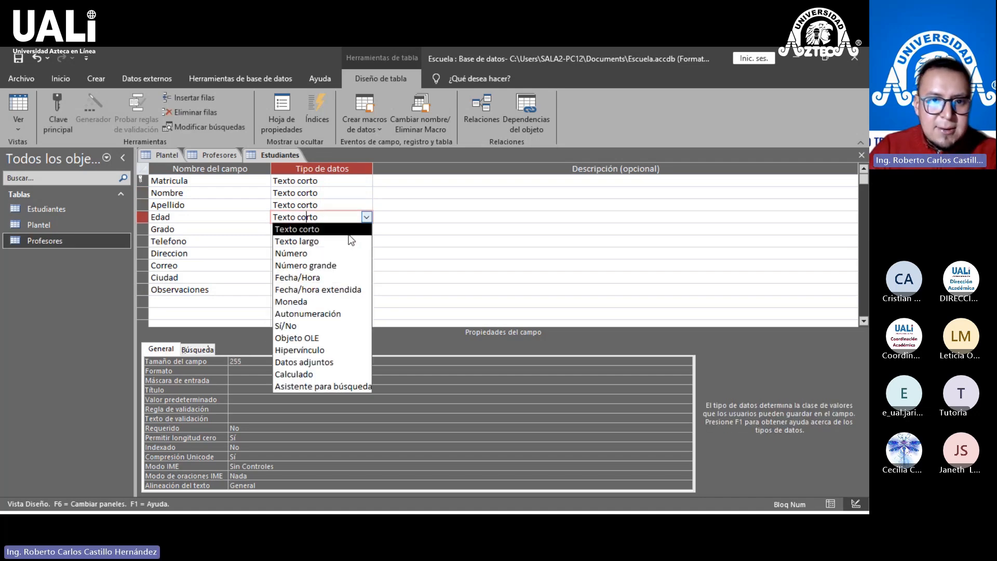
{"action": "left_click", "coordinate": [312, 253]}
{"action": "left_click", "coordinate": [312, 253]}
{"action": "left_click", "coordinate": [318, 241]}
{"action": "left_click", "coordinate": [318, 229]}
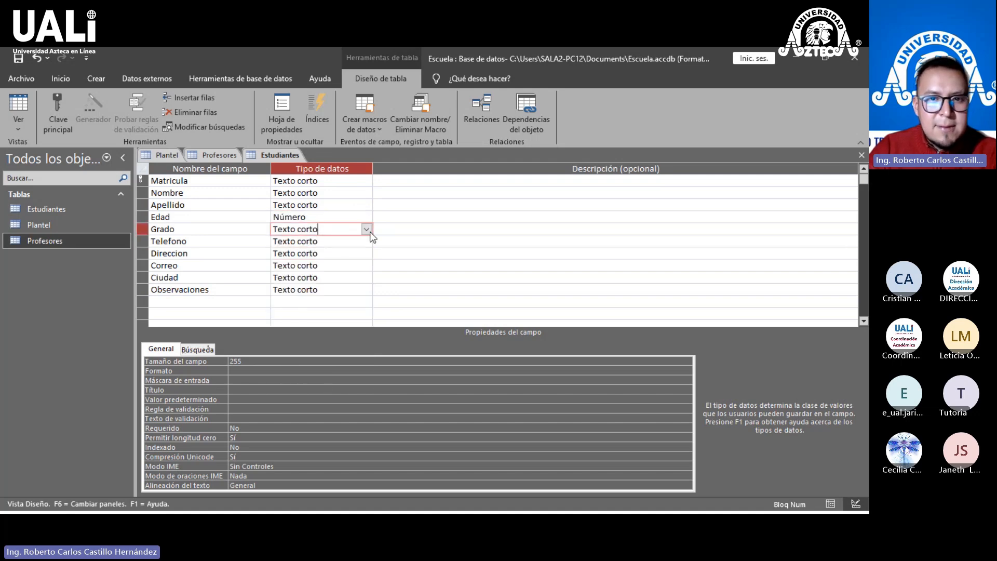
{"action": "left_click", "coordinate": [366, 229]}
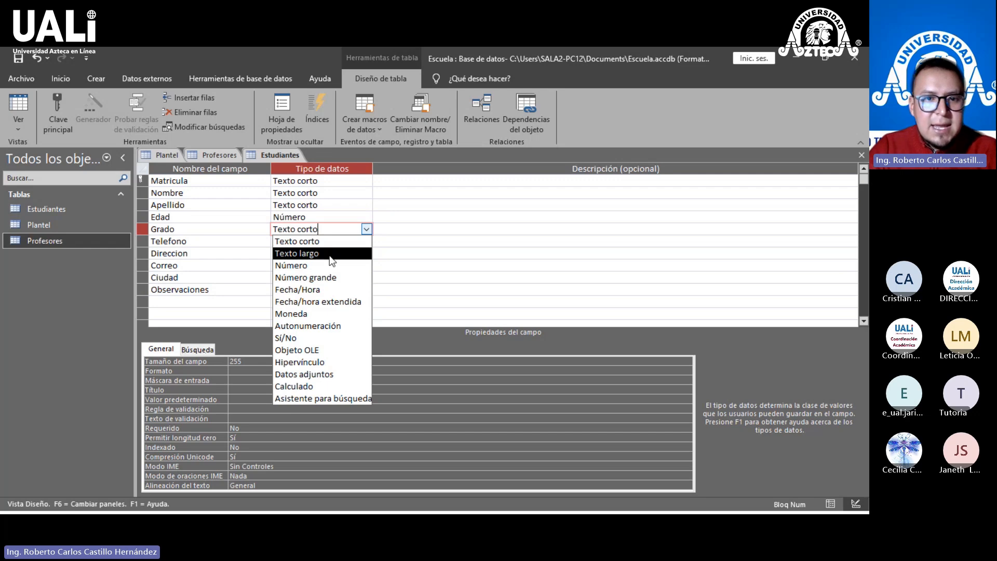
{"action": "left_click", "coordinate": [308, 266]}
{"action": "left_click", "coordinate": [338, 241]}
{"action": "left_click", "coordinate": [366, 241]}
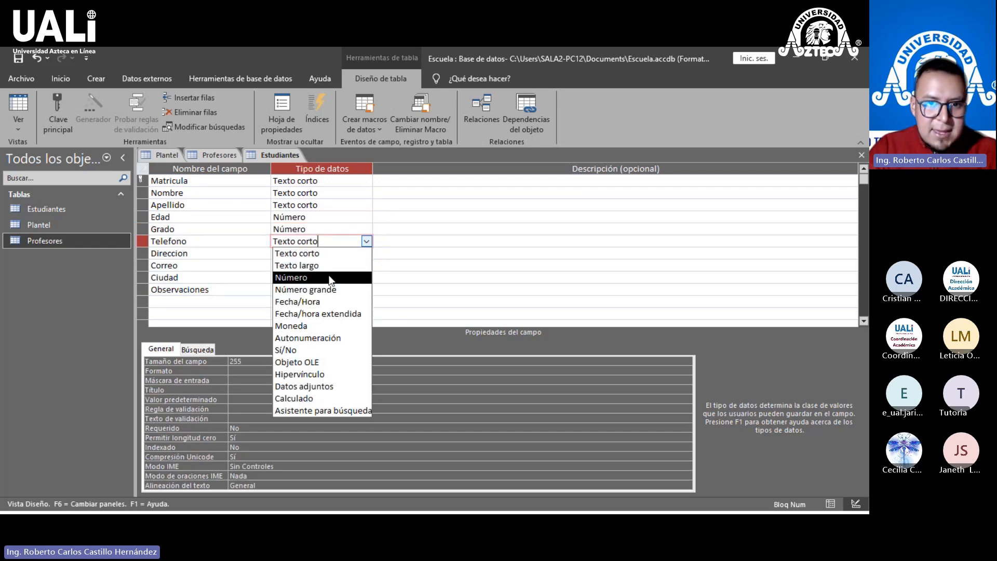
{"action": "left_click", "coordinate": [311, 278]}
Step: Set the field size of the Direccion field to 60
{"action": "left_click", "coordinate": [320, 255]}
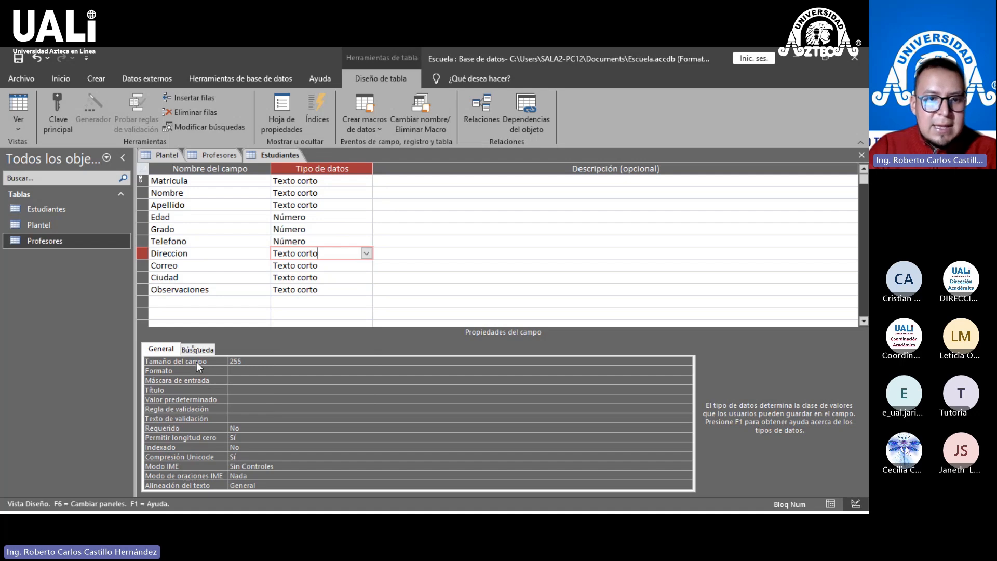
{"action": "left_click", "coordinate": [229, 361]}
{"action": "type", "text": "60"}
Step: Set the field size of the Correo and Ciudad fields to 30
{"action": "left_click", "coordinate": [315, 266]}
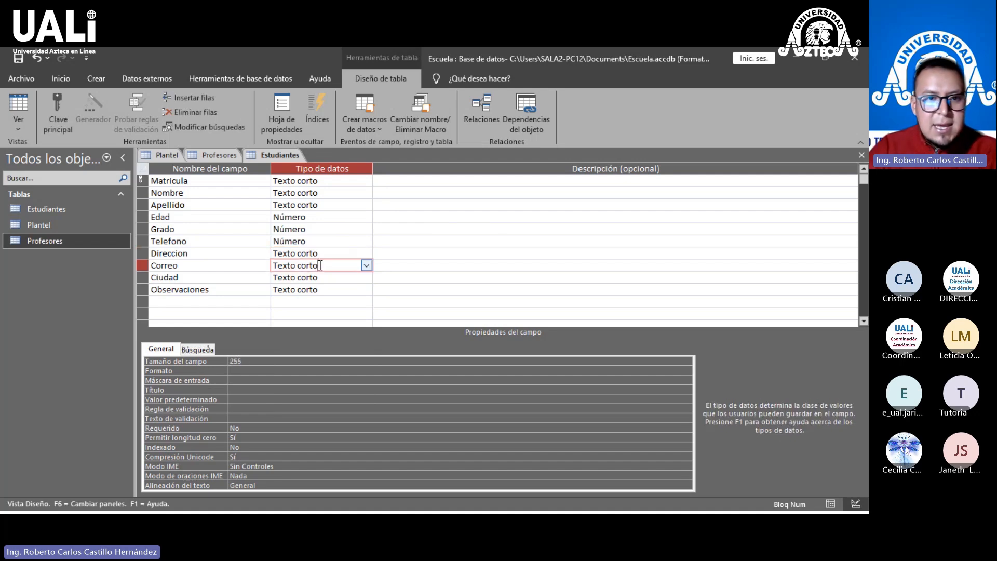
{"action": "left_click", "coordinate": [191, 359]}
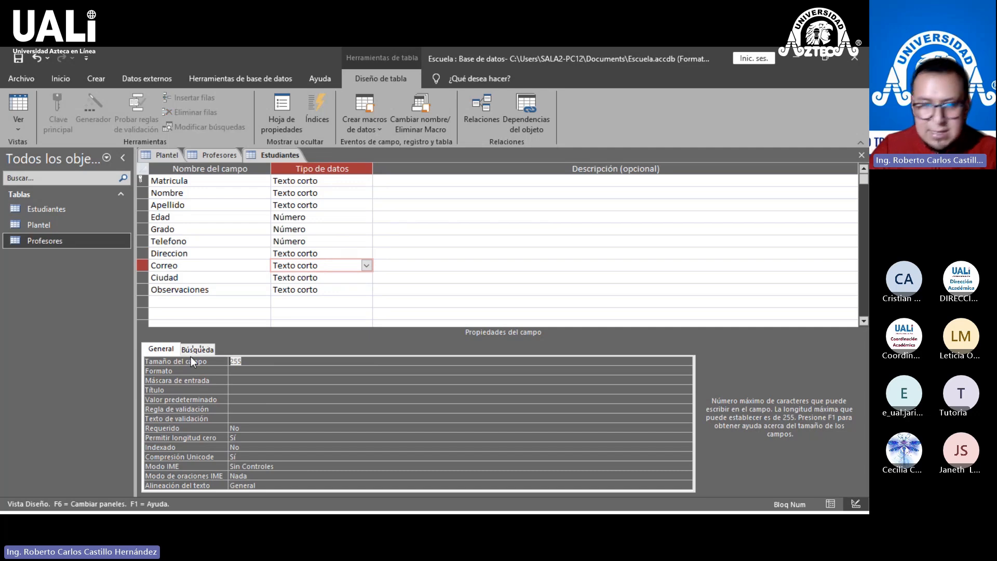
{"action": "key", "text": "BackSpace"}
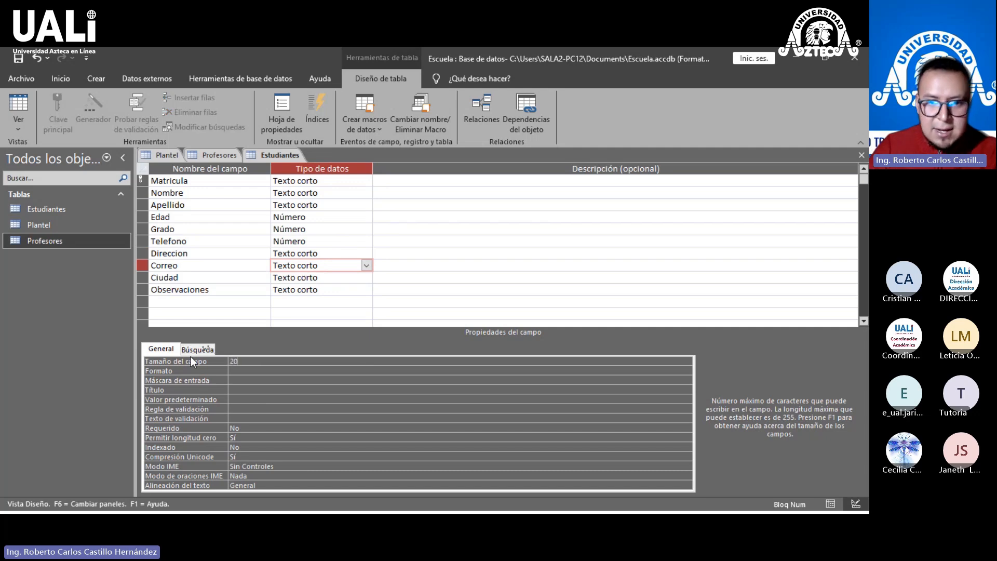
{"action": "type", "text": "50"}
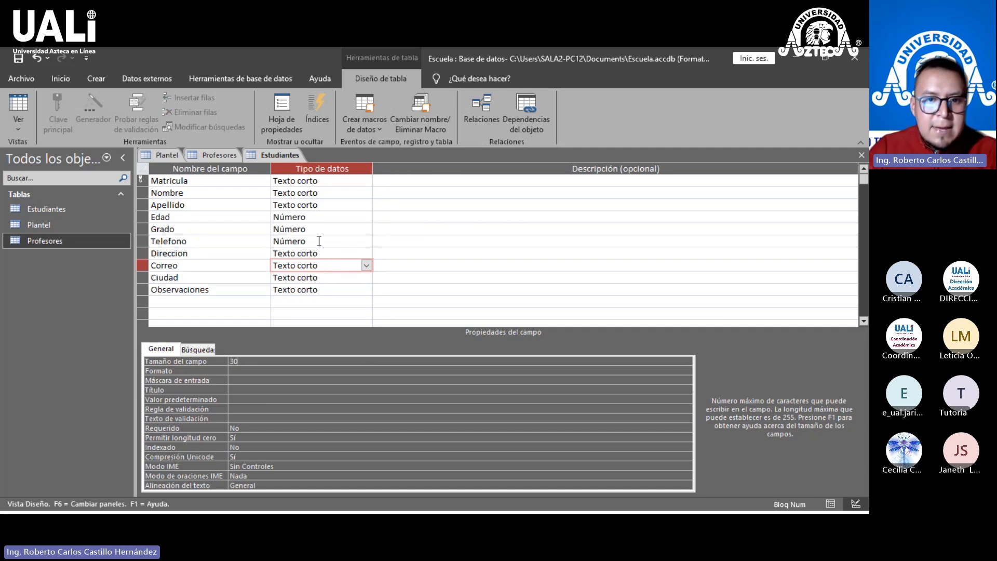
{"action": "left_click", "coordinate": [315, 277]}
{"action": "key", "text": "F6"}
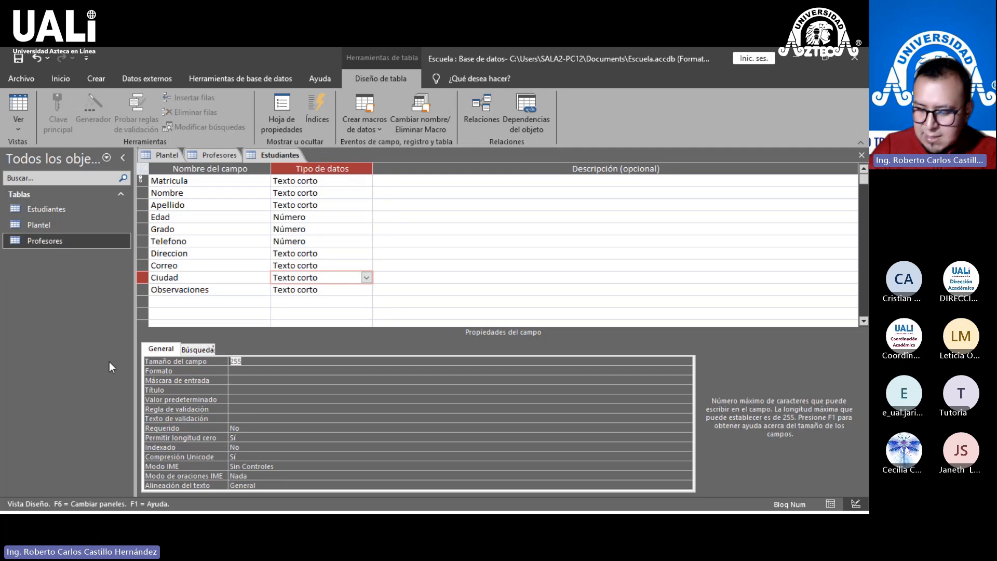
{"action": "type", "text": "30"}
Step: Change the data type of Observaciones to Texto largo and save the Estudiantes table
{"action": "left_click", "coordinate": [310, 289]}
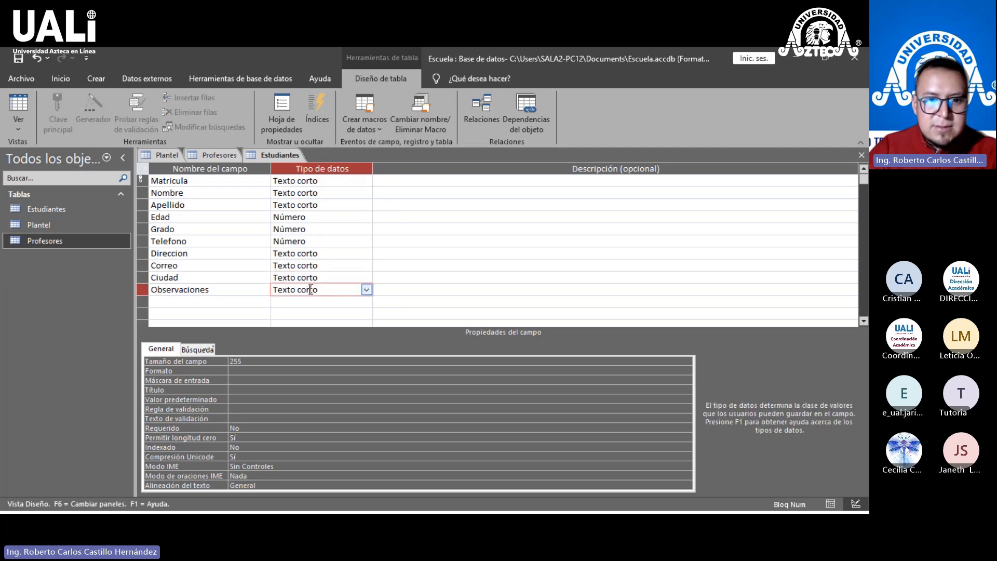
{"action": "left_click", "coordinate": [366, 289]}
{"action": "left_click", "coordinate": [307, 306]}
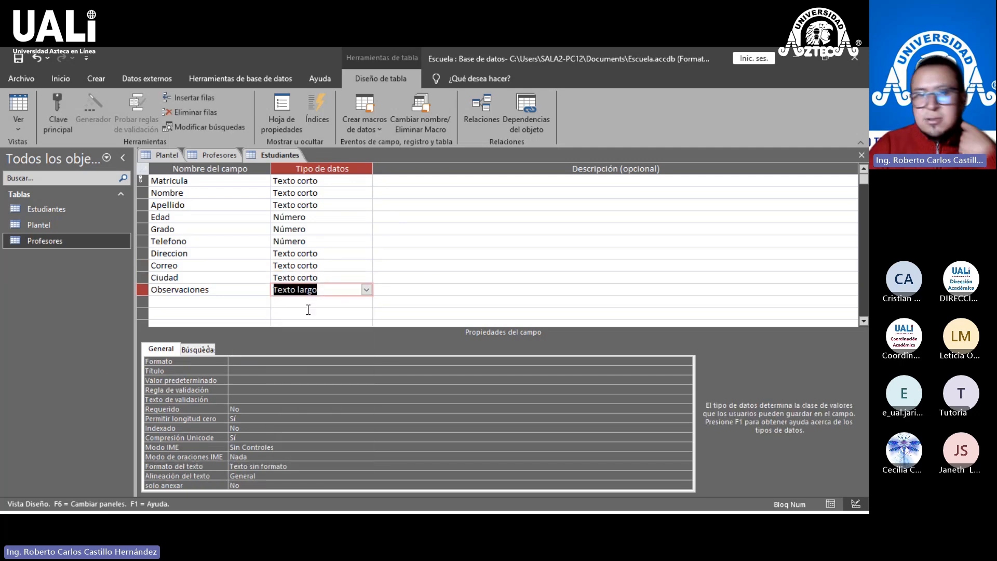
{"action": "left_click", "coordinate": [404, 278]}
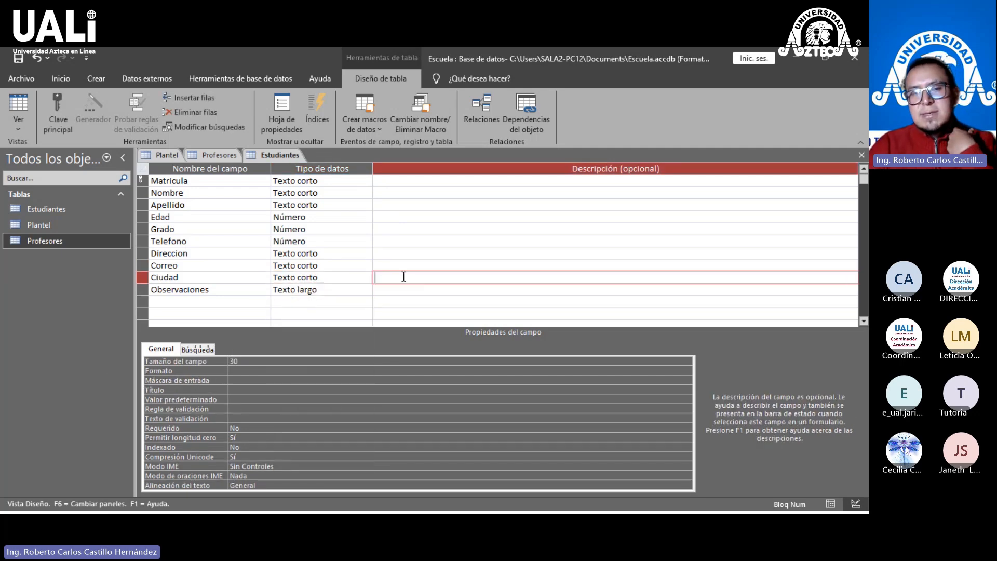
{"action": "right_click", "coordinate": [261, 155]}
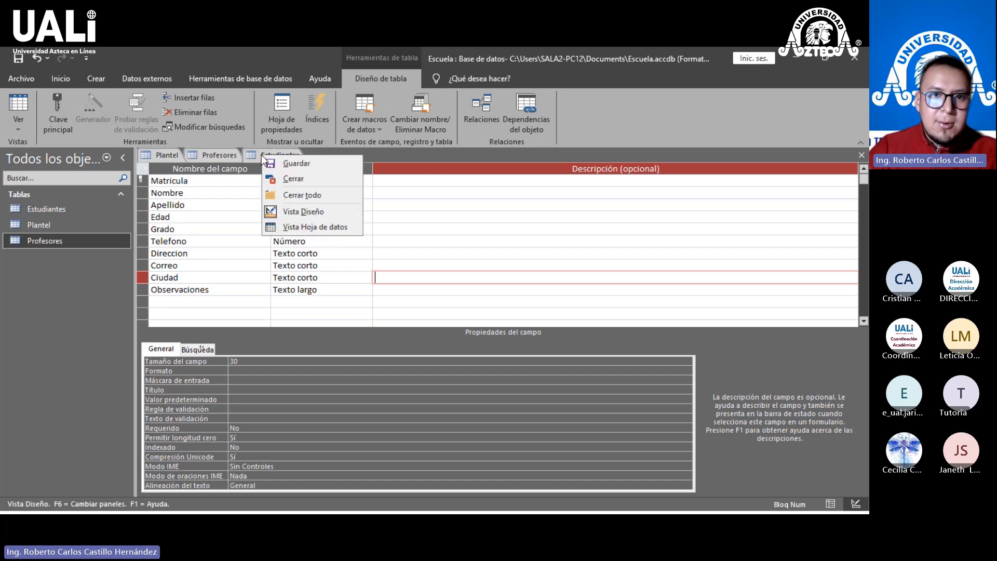
{"action": "left_click", "coordinate": [292, 164]}
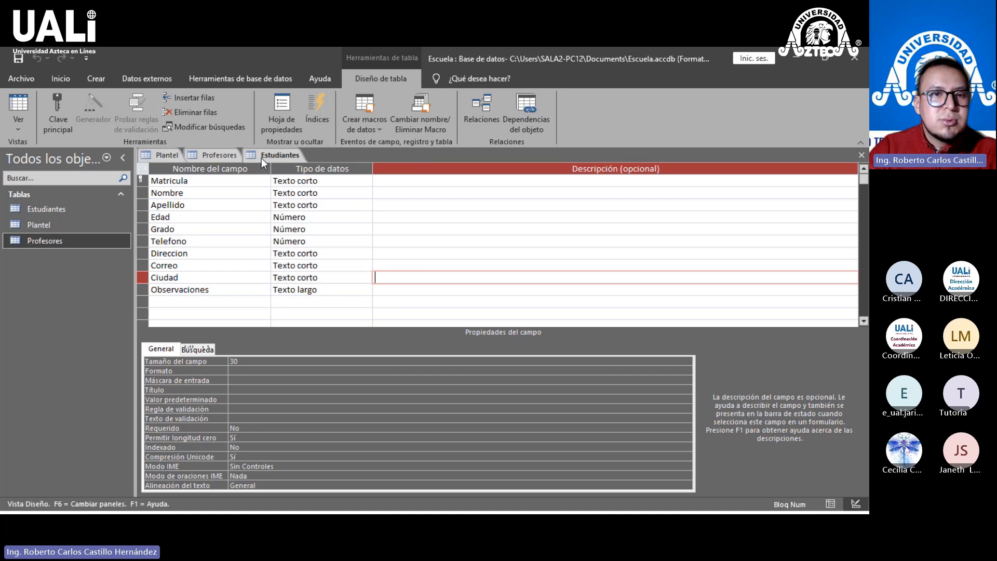
Step: Create a new table and switch it to design view, saving it as Asignaturas
{"action": "left_click", "coordinate": [98, 79]}
{"action": "left_click", "coordinate": [76, 111]}
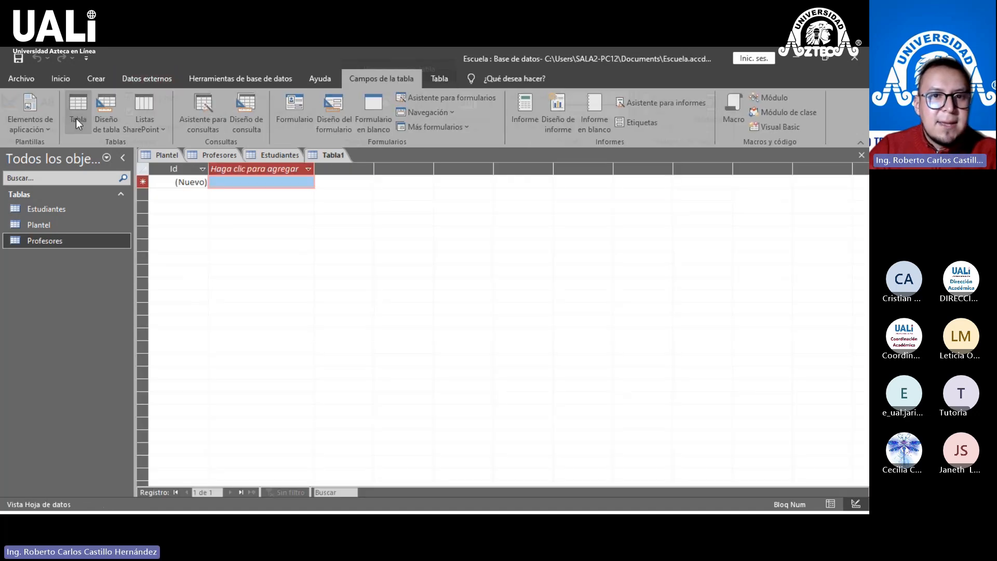
{"action": "right_click", "coordinate": [339, 159]}
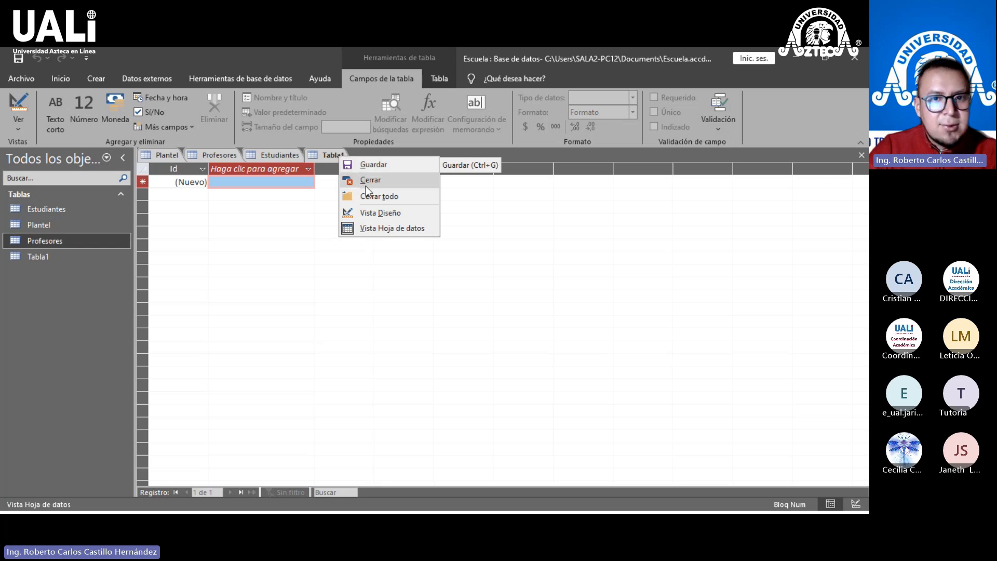
{"action": "left_click", "coordinate": [389, 212]}
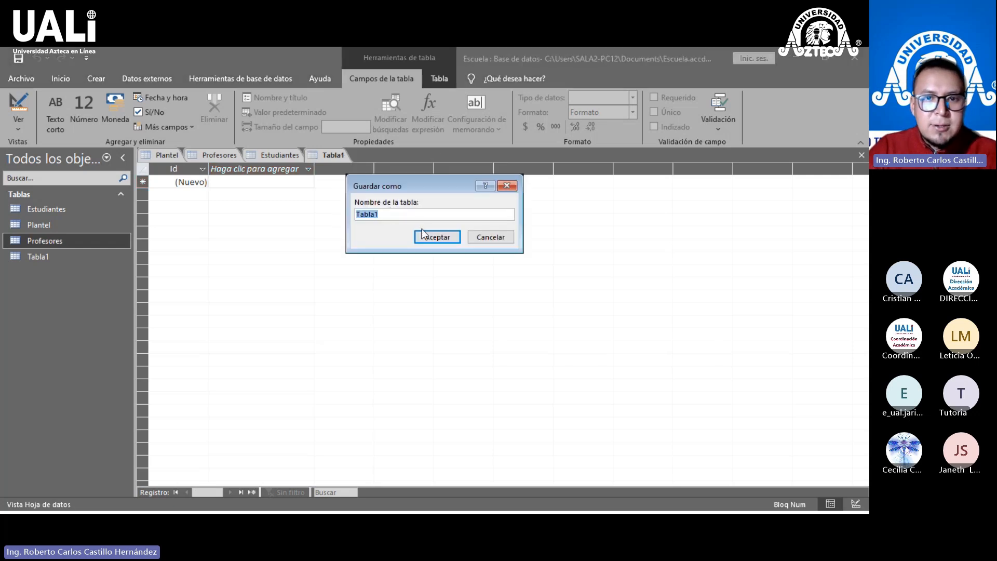
{"action": "type", "text": "A"}
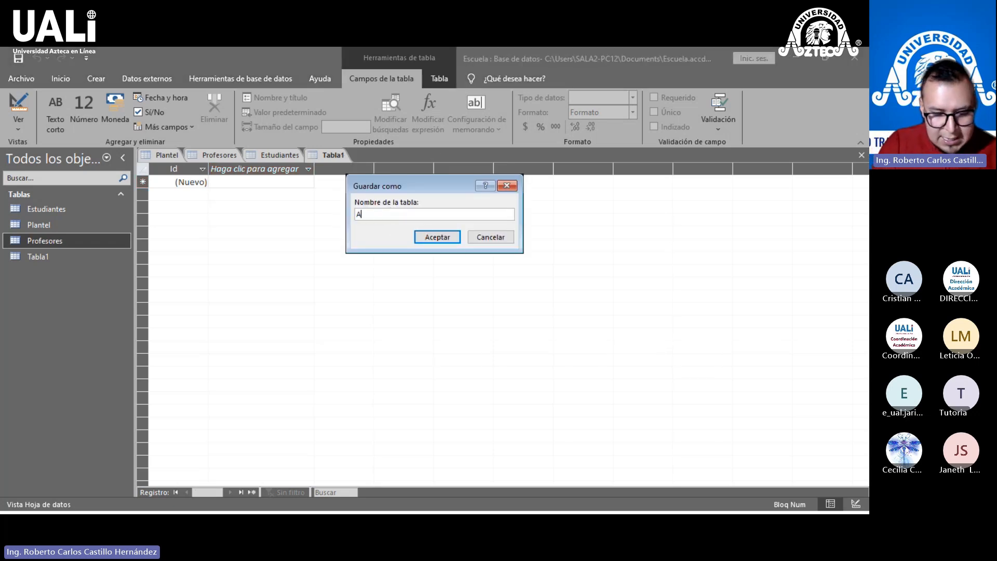
{"action": "type", "text": "signaturas"}
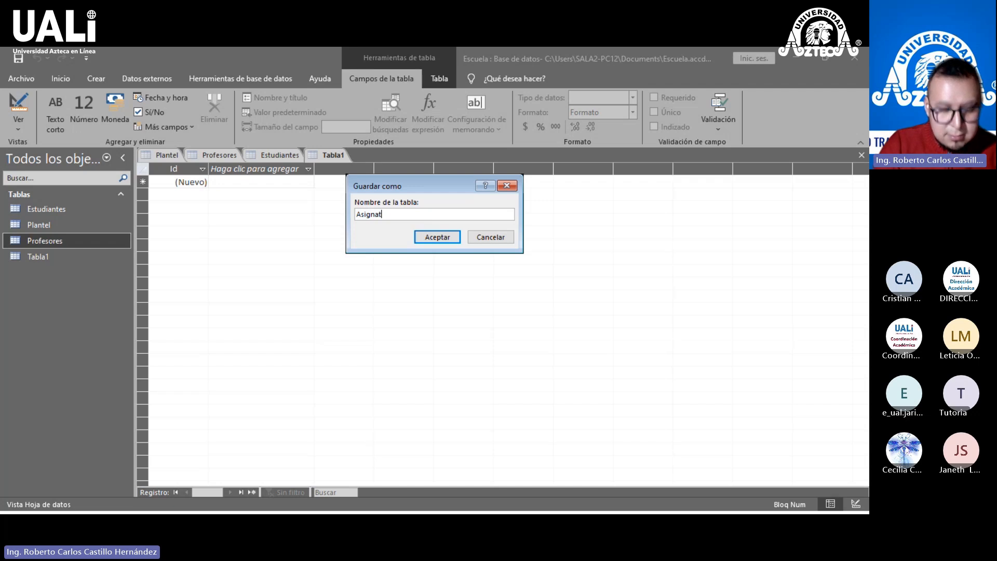
{"action": "left_click", "coordinate": [431, 240]}
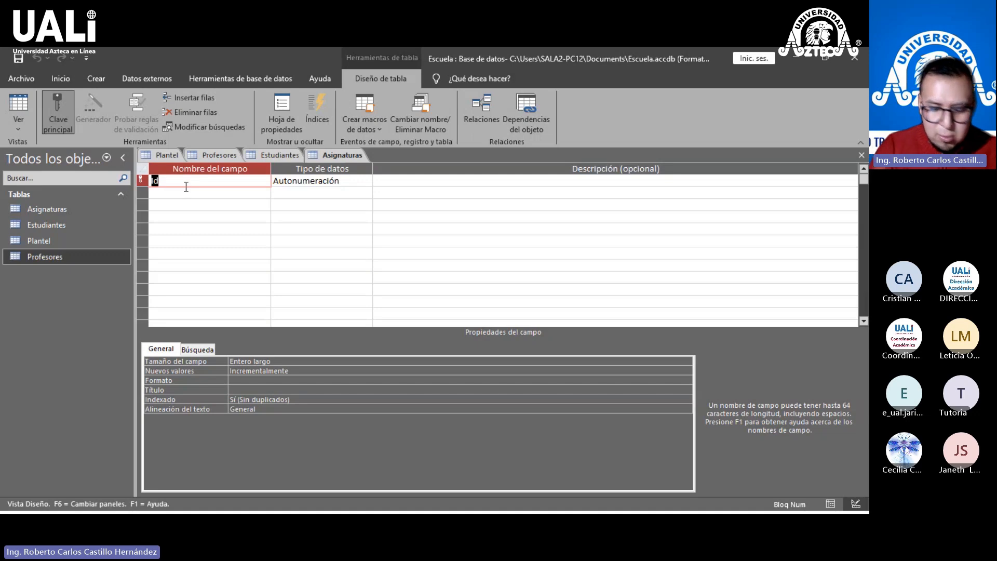
Step: Rename the Id field of the Asignaturas table to Clave_de_Asignatura
{"action": "type", "text": "Clave"}
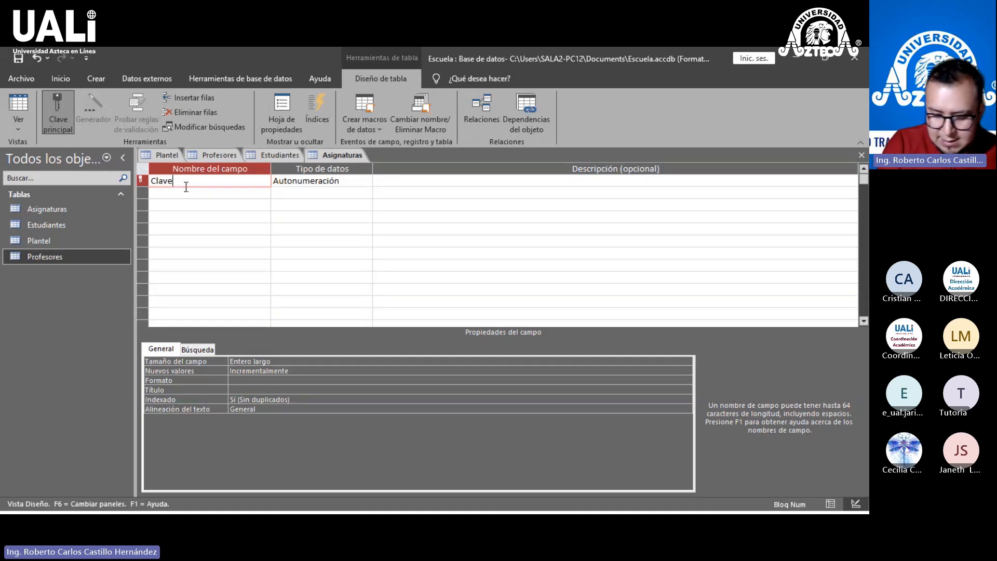
{"action": "type", "text": "_de_"}
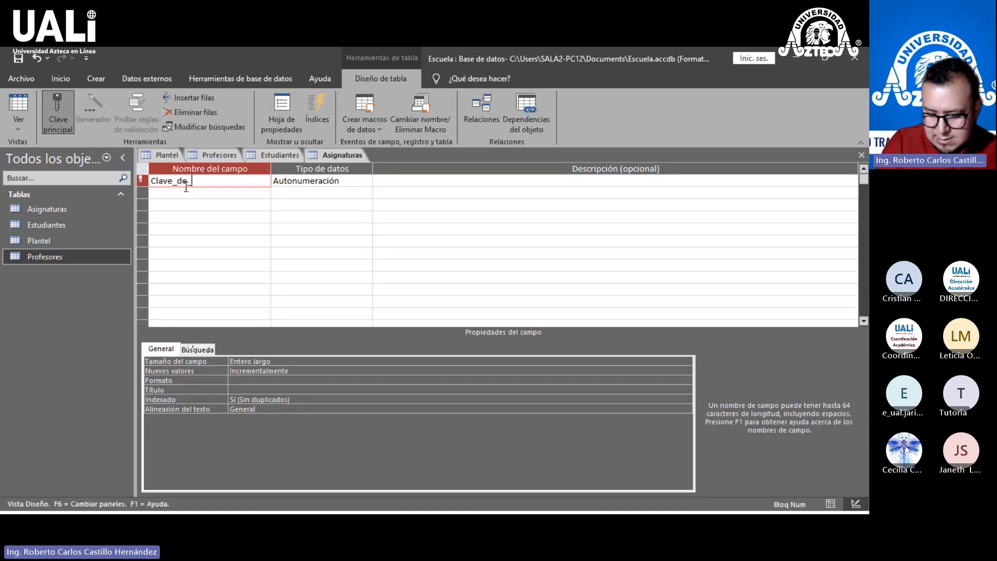
{"action": "type", "text": "A"}
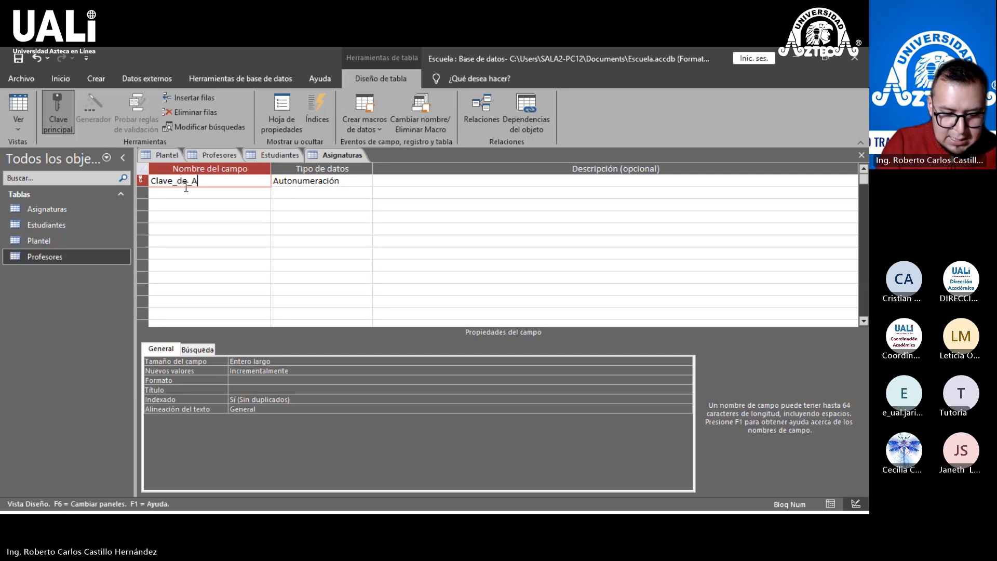
{"action": "type", "text": "signatura"}
Step: Change Clave_de_Asignatura to Texto largo, accepting the removal of the primary key, and set the field as primary key again
{"action": "left_click", "coordinate": [330, 182]}
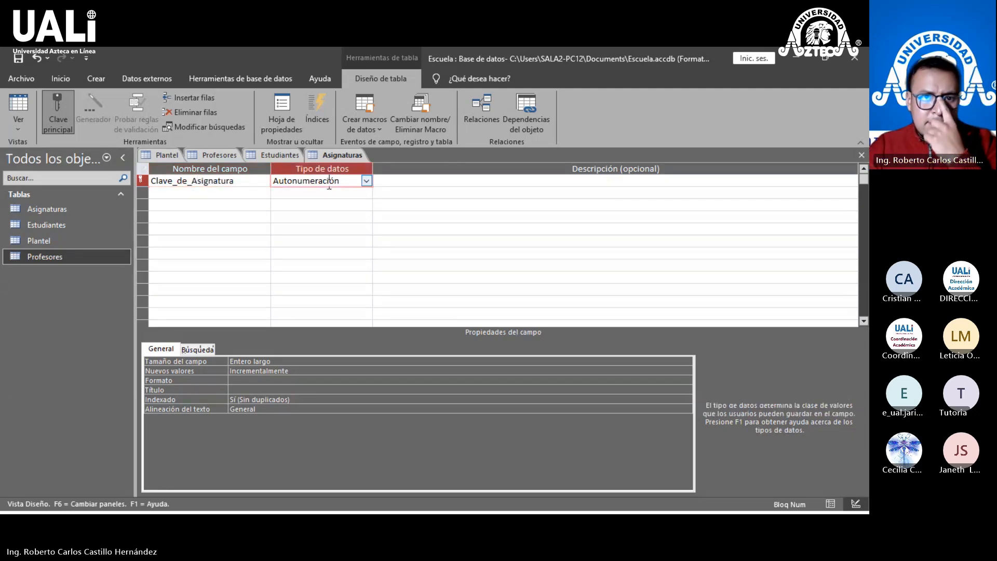
{"action": "left_click", "coordinate": [367, 180]}
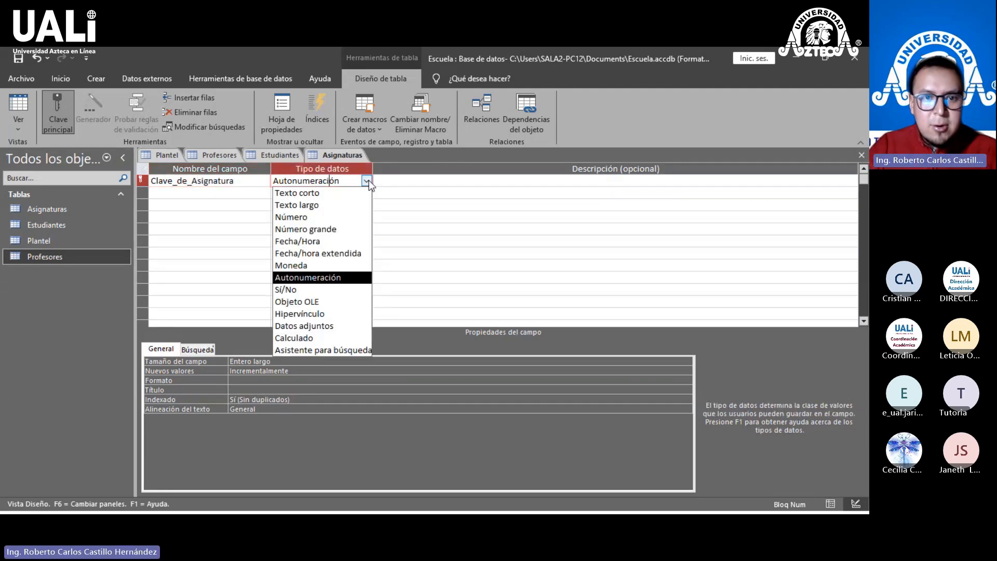
{"action": "left_click", "coordinate": [321, 195]}
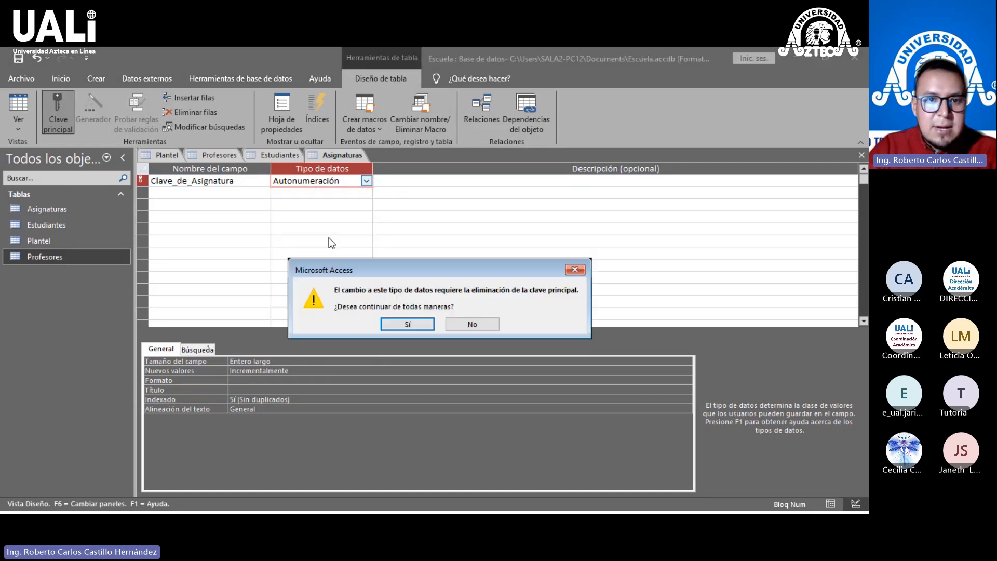
{"action": "left_click", "coordinate": [404, 324]}
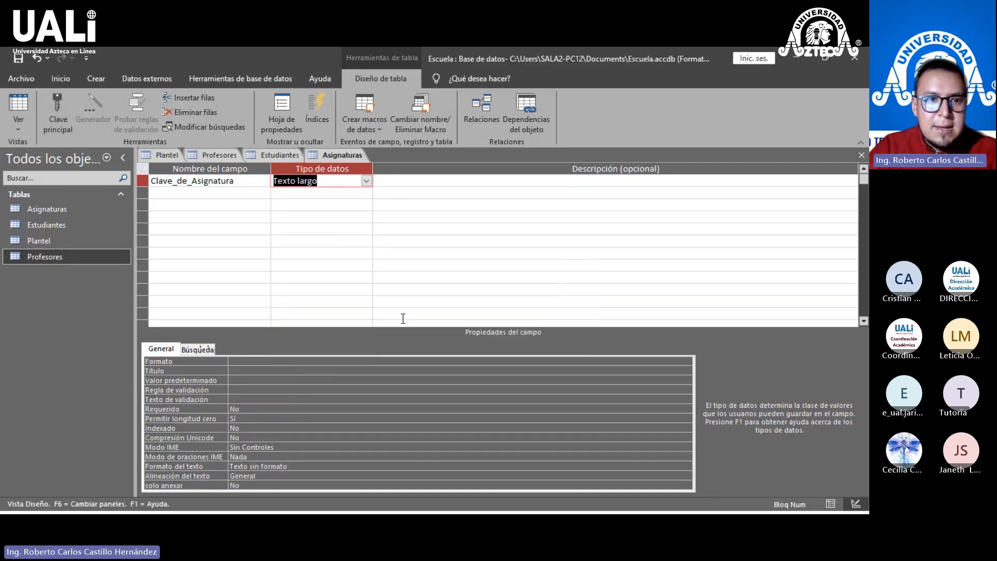
{"action": "left_click", "coordinate": [143, 180]}
{"action": "left_click", "coordinate": [47, 114]}
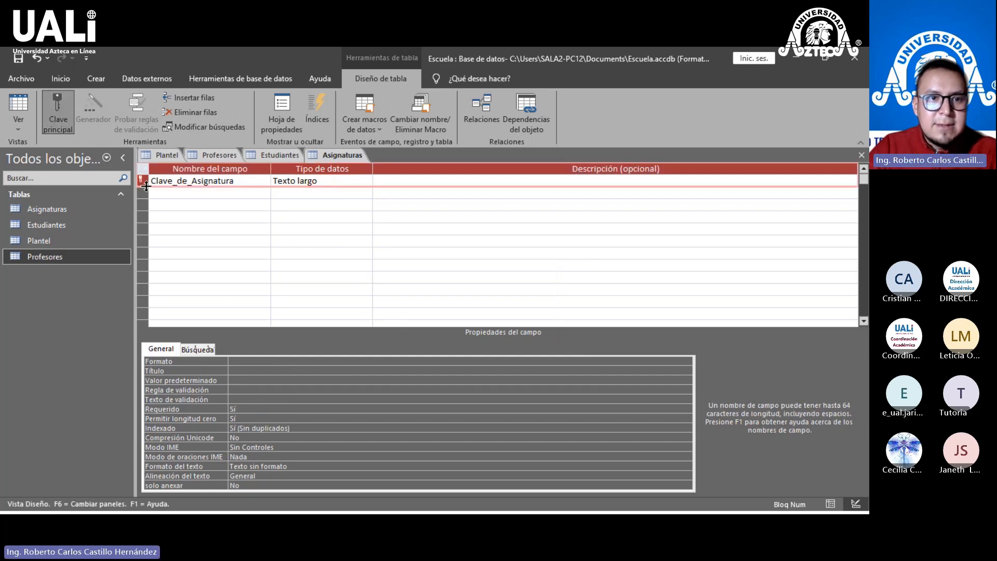
Step: Add a Nombre field below Clave_de_Asignatura, keeping the default data type
{"action": "left_click", "coordinate": [145, 194]}
{"action": "left_click", "coordinate": [158, 193]}
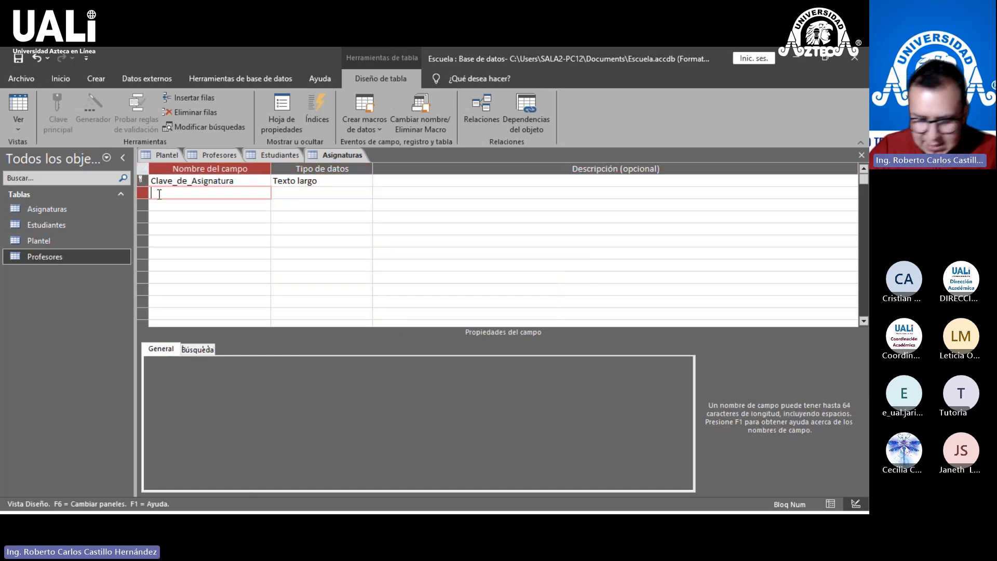
{"action": "type", "text": "Nombre"}
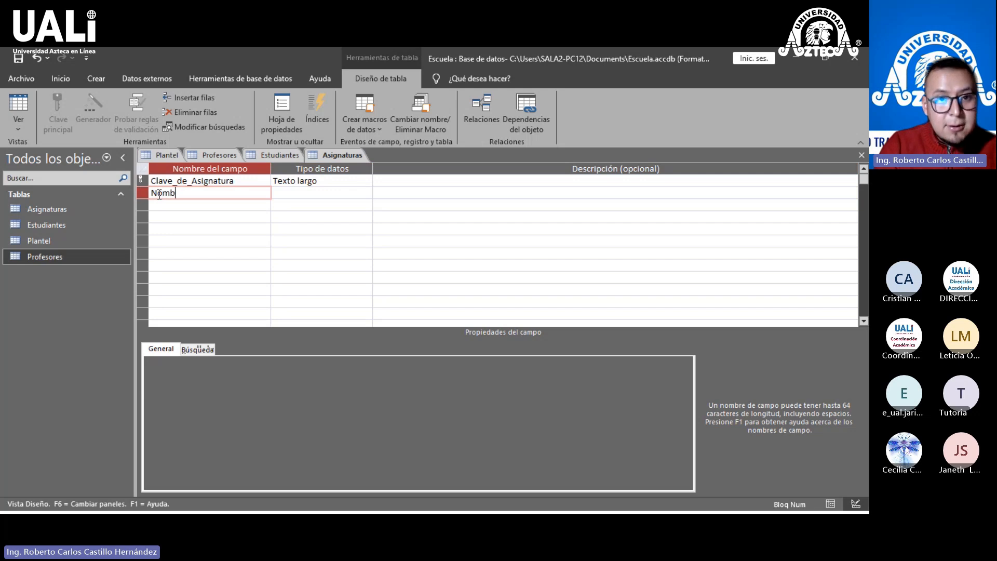
{"action": "left_click", "coordinate": [173, 206]}
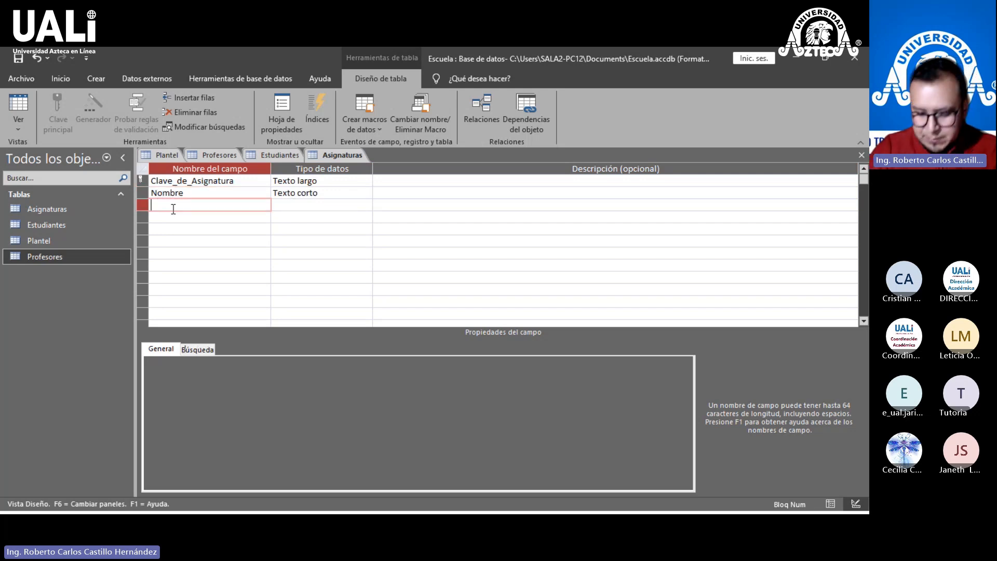
Step: Add Horario and Observaciones fields below Nombre in the Asignaturas table, keeping the default Texto corto data type
{"action": "type", "text": "Hora"}
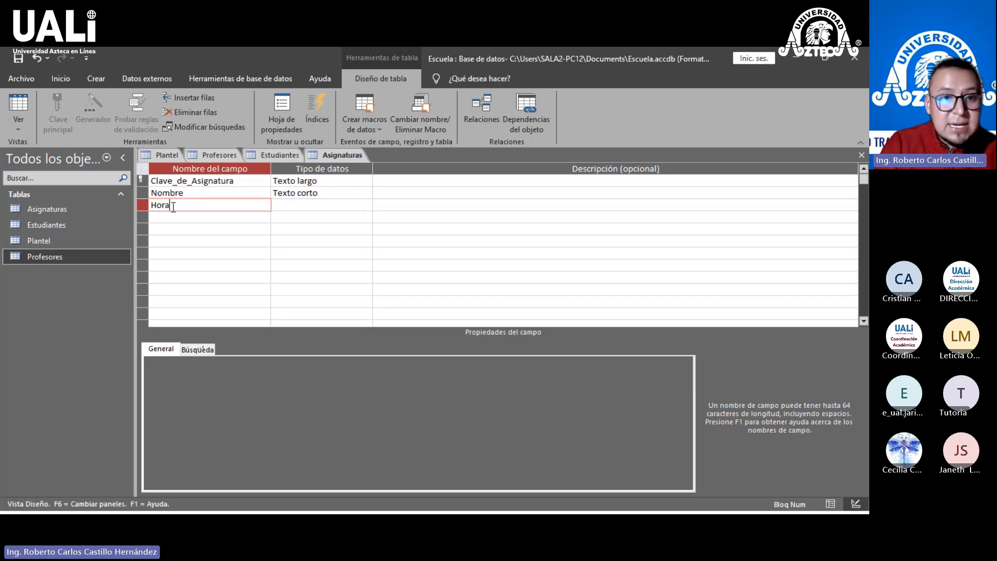
{"action": "type", "text": "rio"}
{"action": "left_click", "coordinate": [182, 215]}
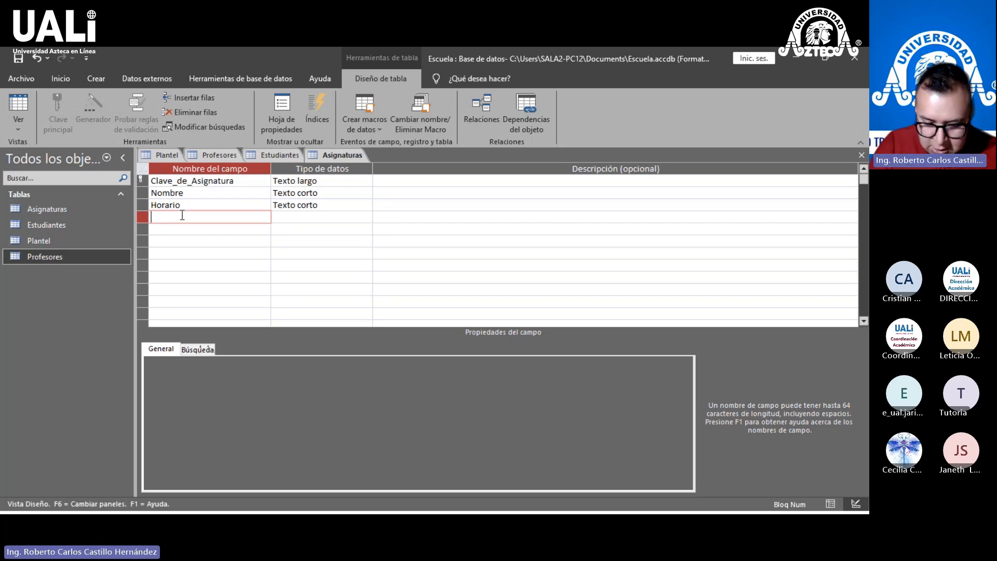
{"action": "type", "text": "Obser"}
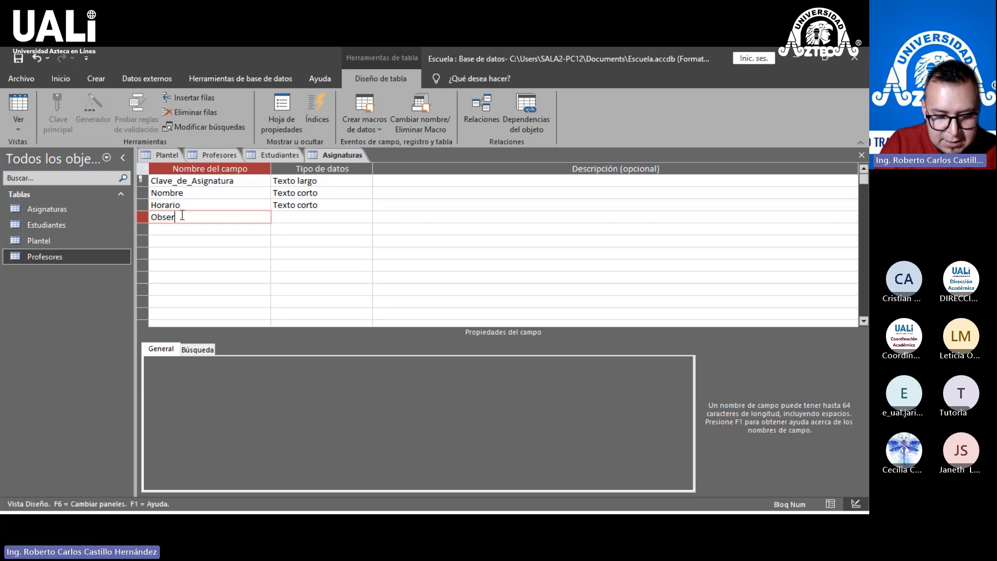
{"action": "type", "text": "vaciones"}
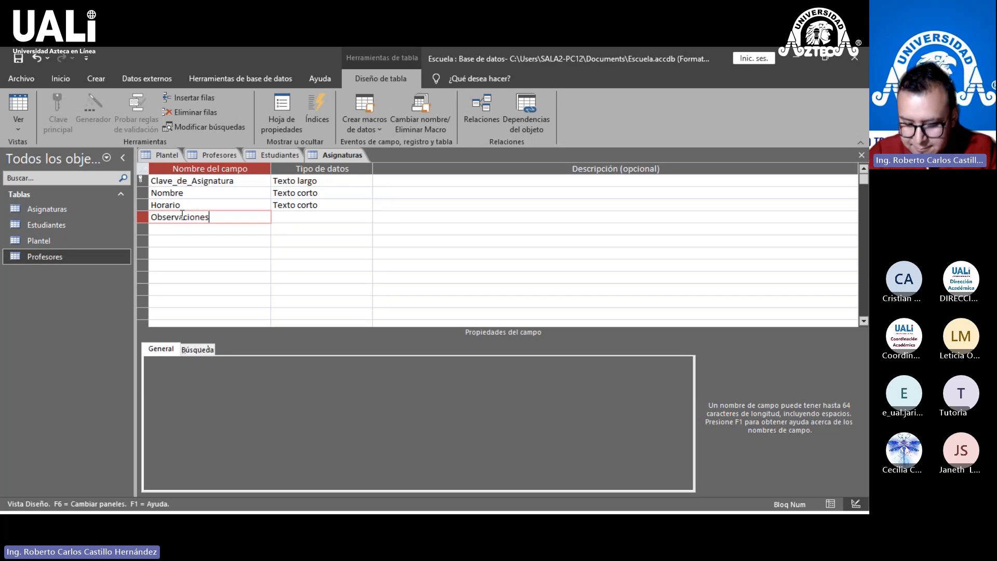
{"action": "left_click", "coordinate": [289, 217]}
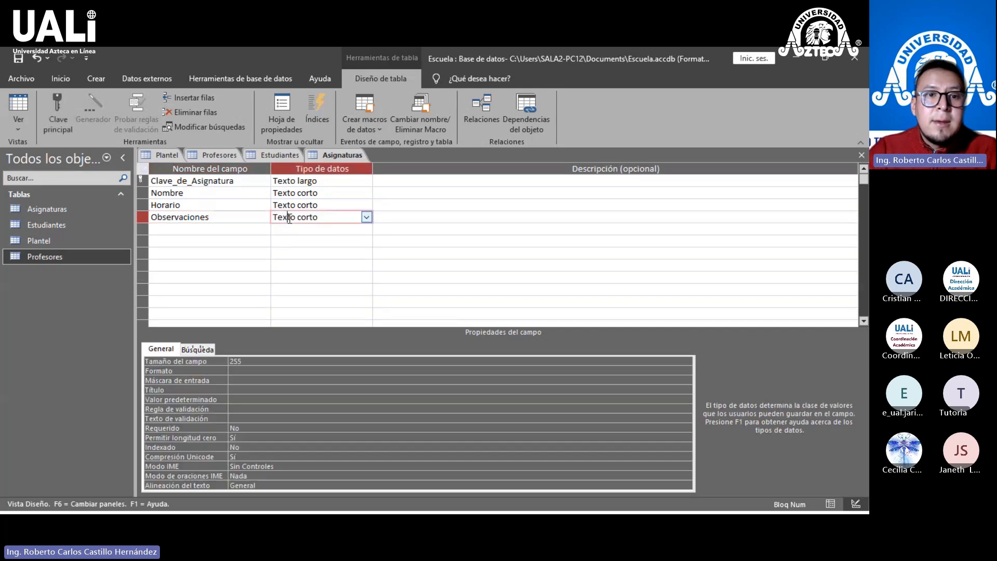
Step: Set the field size of the Nombre field in the Asignaturas table to 60
{"action": "left_click", "coordinate": [226, 193]}
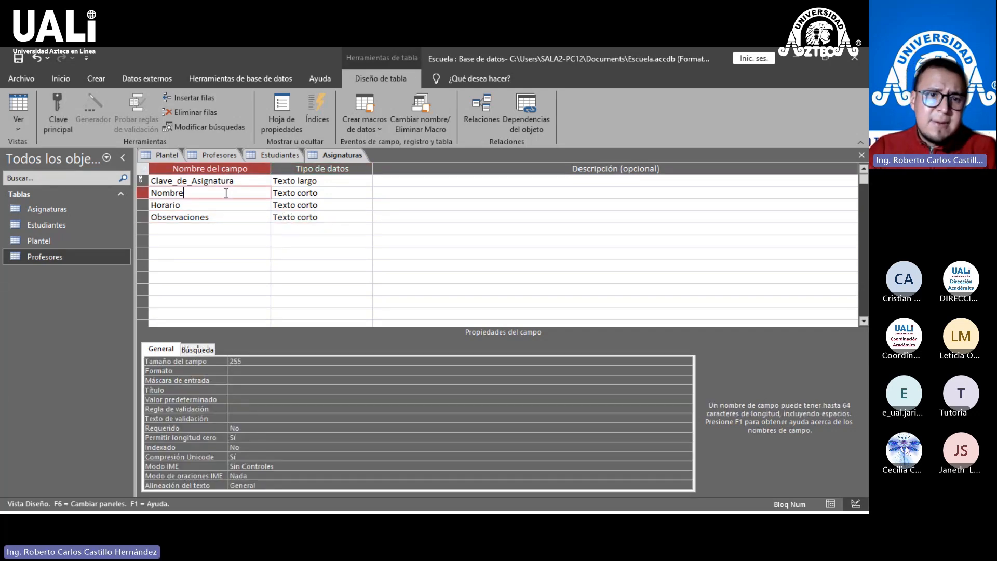
{"action": "left_click", "coordinate": [323, 192]}
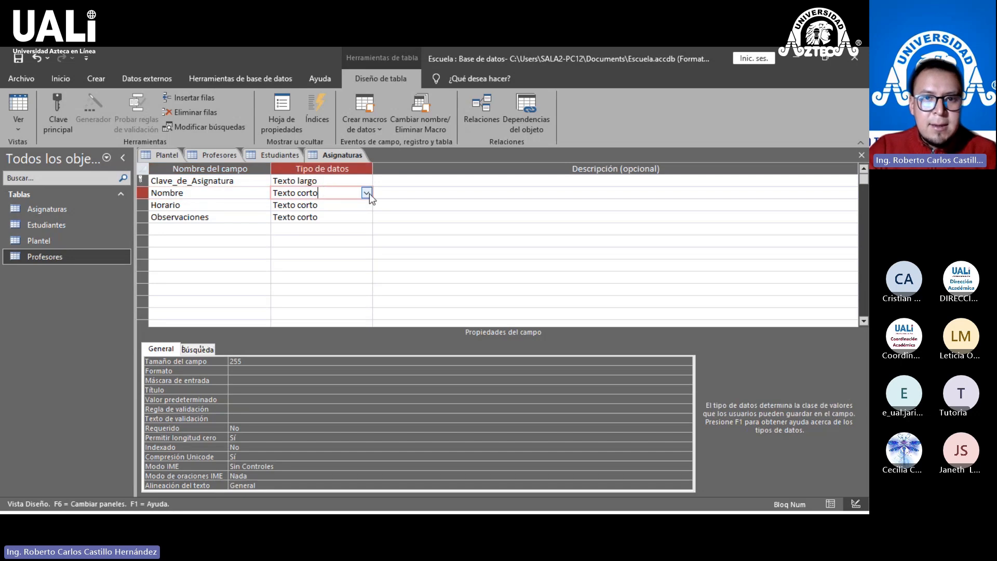
{"action": "double_click", "coordinate": [258, 361]}
{"action": "type", "text": "60"}
{"action": "left_click", "coordinate": [359, 194]}
Step: Change the data type of the Horario field to Fecha/Hora
{"action": "left_click", "coordinate": [362, 206]}
{"action": "left_click", "coordinate": [367, 206]}
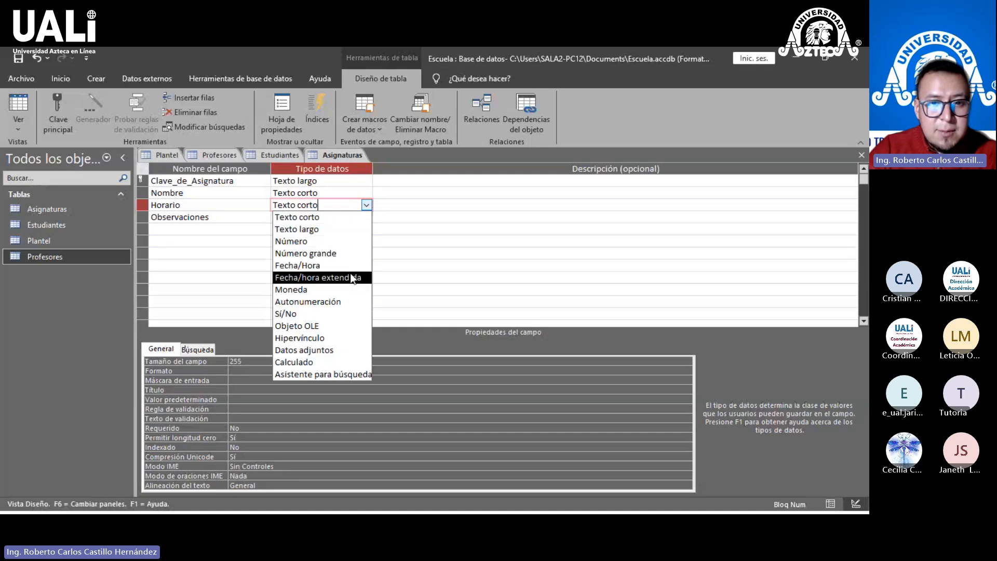
{"action": "left_click", "coordinate": [347, 266]}
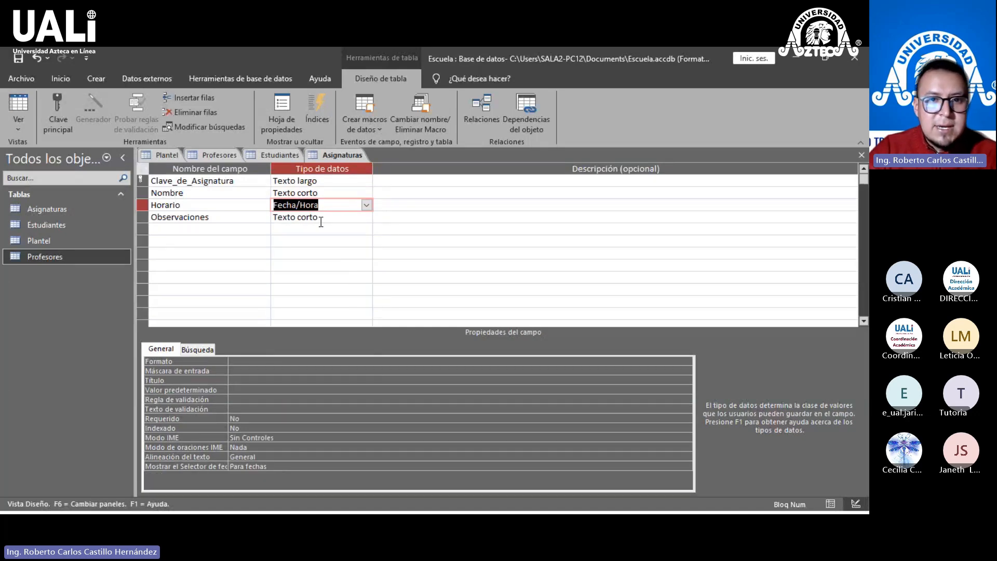
{"action": "left_click", "coordinate": [322, 216]}
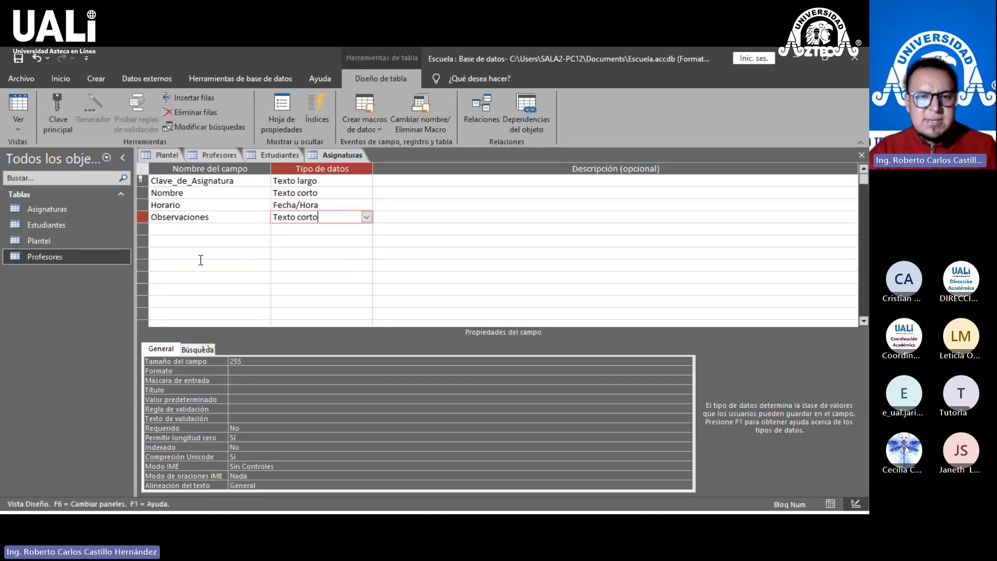
{"action": "right_click", "coordinate": [332, 160]}
{"action": "key", "text": "Escape"}
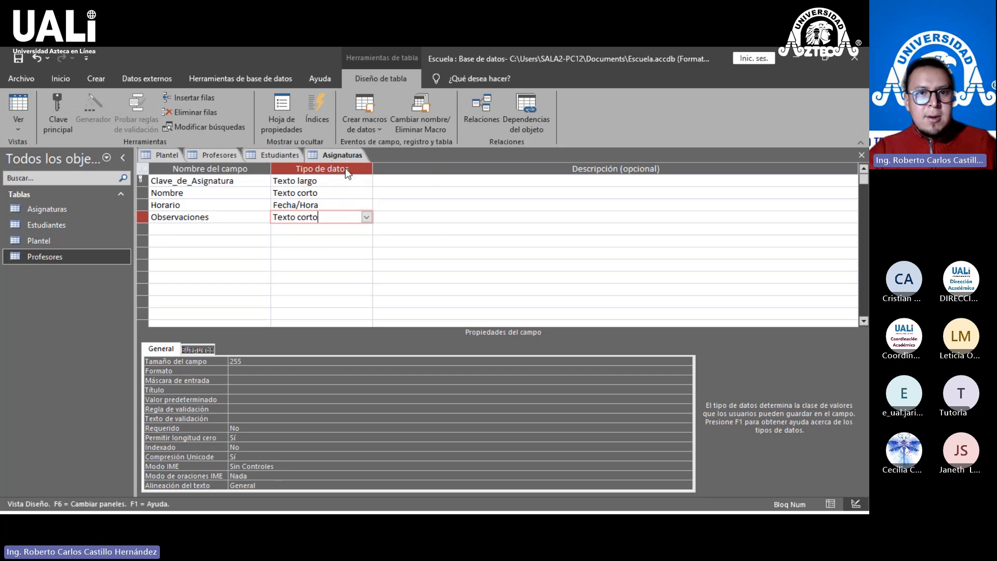
Step: Review the Plantel, Profesores, Estudiantes and Asignaturas tables and check the Estudiantes field definitions
{"action": "left_click", "coordinate": [270, 156]}
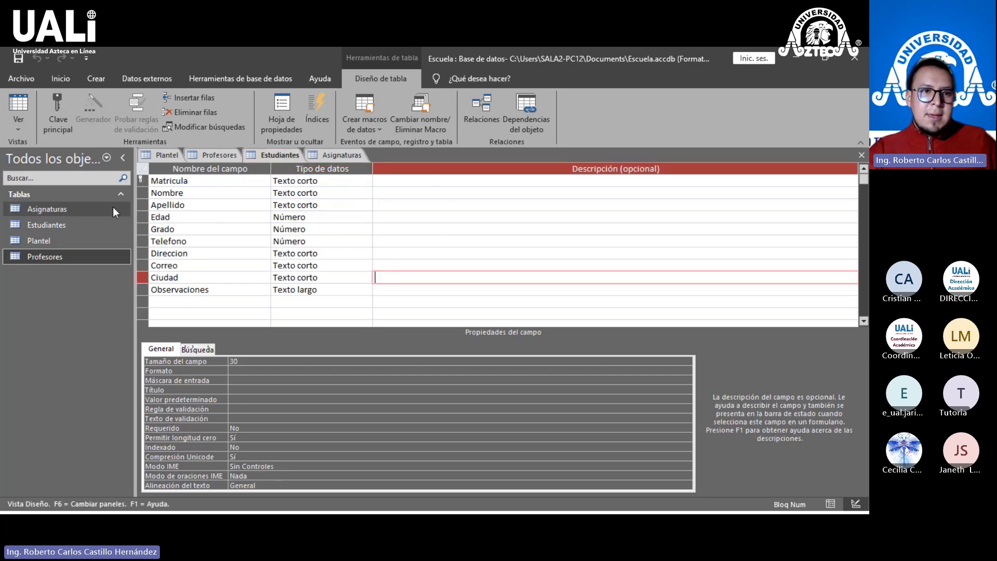
{"action": "left_click", "coordinate": [54, 224]}
{"action": "left_click", "coordinate": [49, 241]}
{"action": "left_click", "coordinate": [51, 257]}
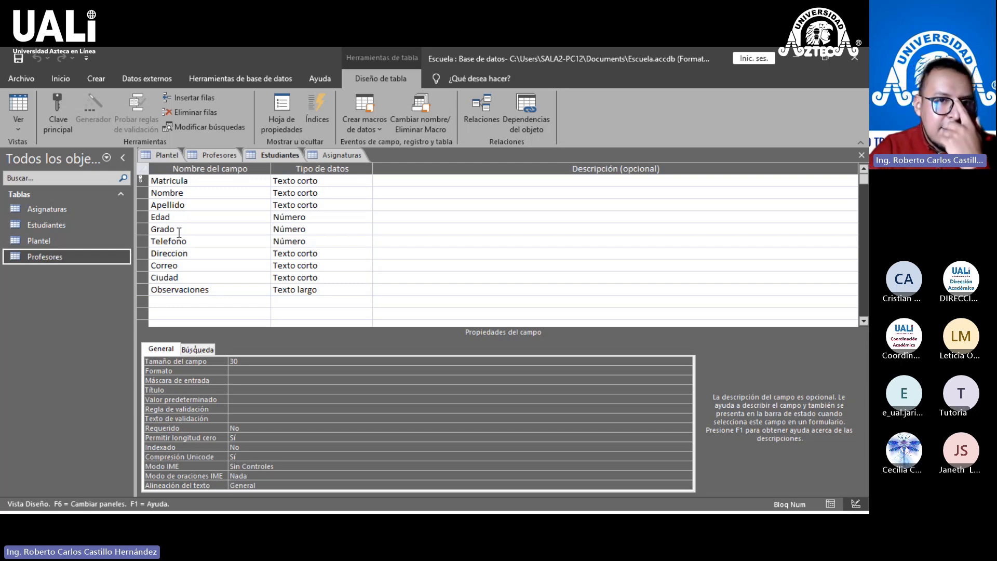
{"action": "left_click", "coordinate": [166, 154]}
{"action": "left_click", "coordinate": [207, 157]}
{"action": "left_click", "coordinate": [266, 158]}
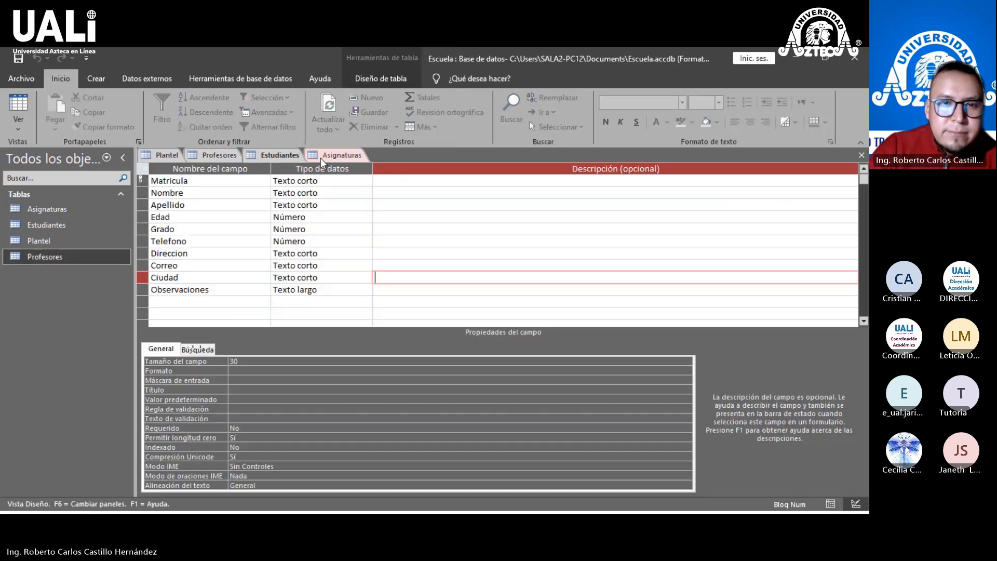
{"action": "left_click", "coordinate": [330, 157]}
Step: Switch the Estudiantes and Asignaturas tables from design view to datasheet view
{"action": "left_click", "coordinate": [277, 158]}
{"action": "right_click", "coordinate": [278, 157]}
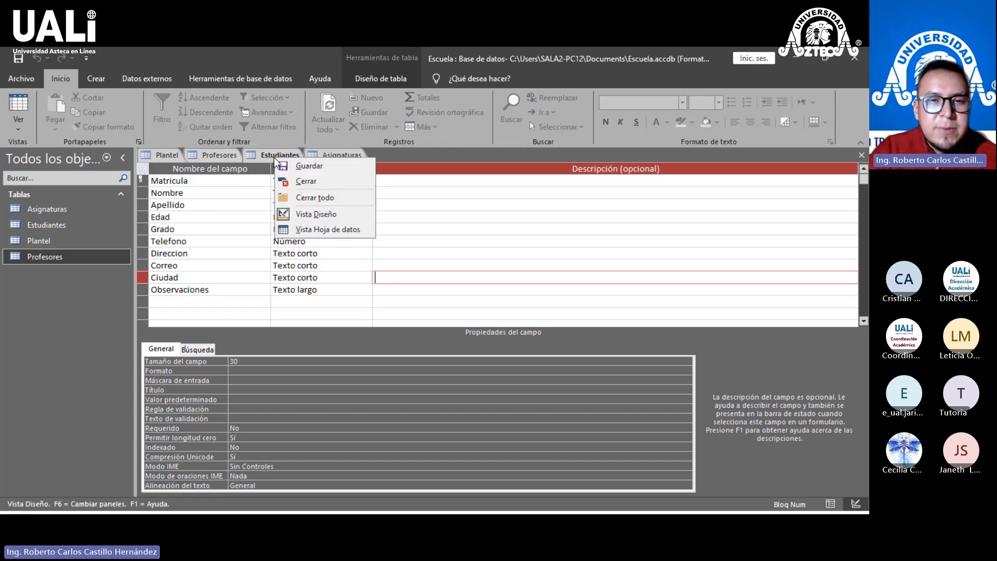
{"action": "left_click", "coordinate": [322, 229]}
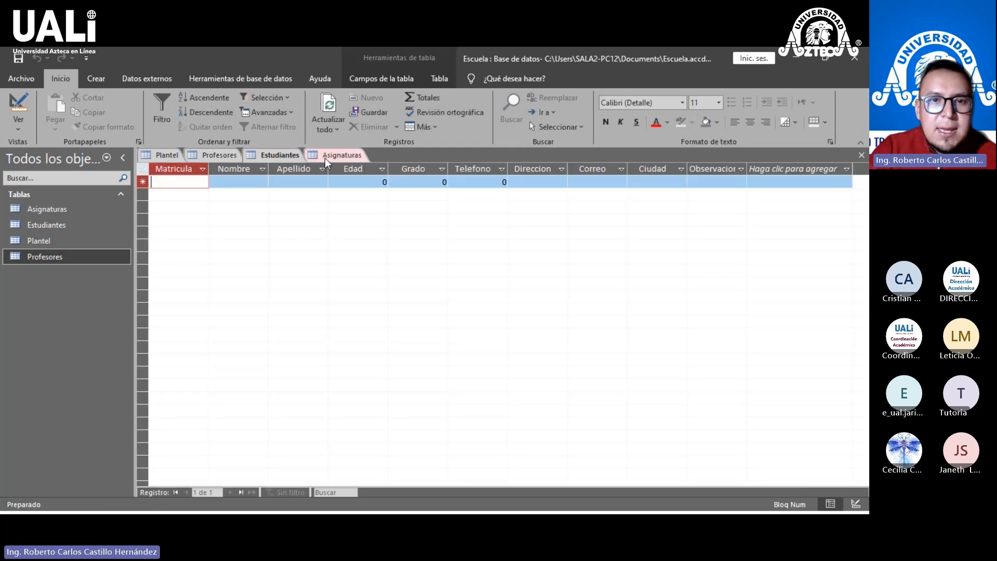
{"action": "right_click", "coordinate": [327, 156]}
{"action": "left_click", "coordinate": [358, 232]}
Step: Go through the datasheets of the Plantel, Profesores, Estudiantes and Asignaturas tables to compare their columns
{"action": "left_click", "coordinate": [270, 156]}
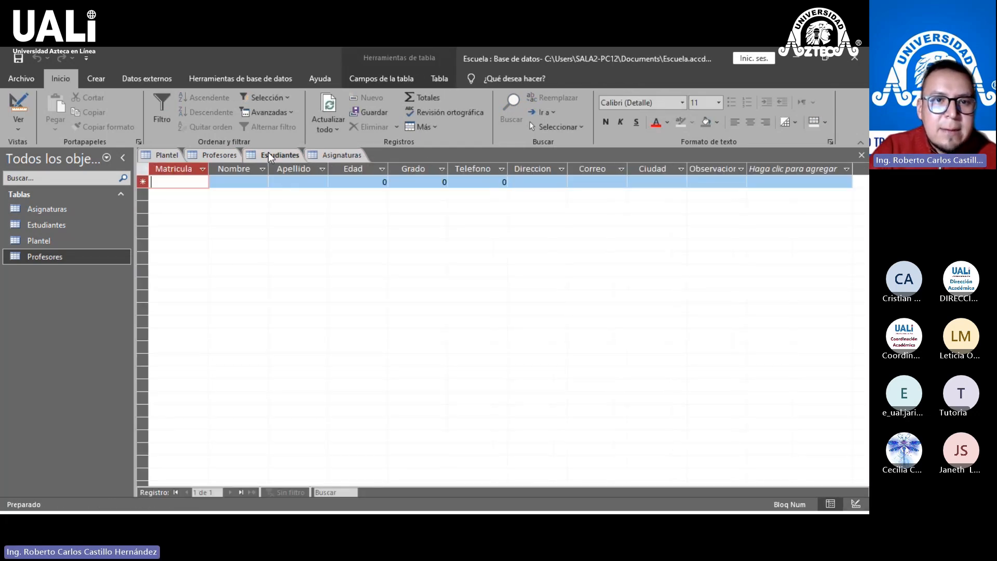
{"action": "left_click", "coordinate": [220, 154]}
{"action": "left_click", "coordinate": [166, 155]}
{"action": "left_click", "coordinate": [219, 154]}
{"action": "left_click", "coordinate": [279, 155]}
{"action": "left_click", "coordinate": [338, 154]}
{"action": "left_click", "coordinate": [275, 155]}
{"action": "left_click", "coordinate": [218, 154]}
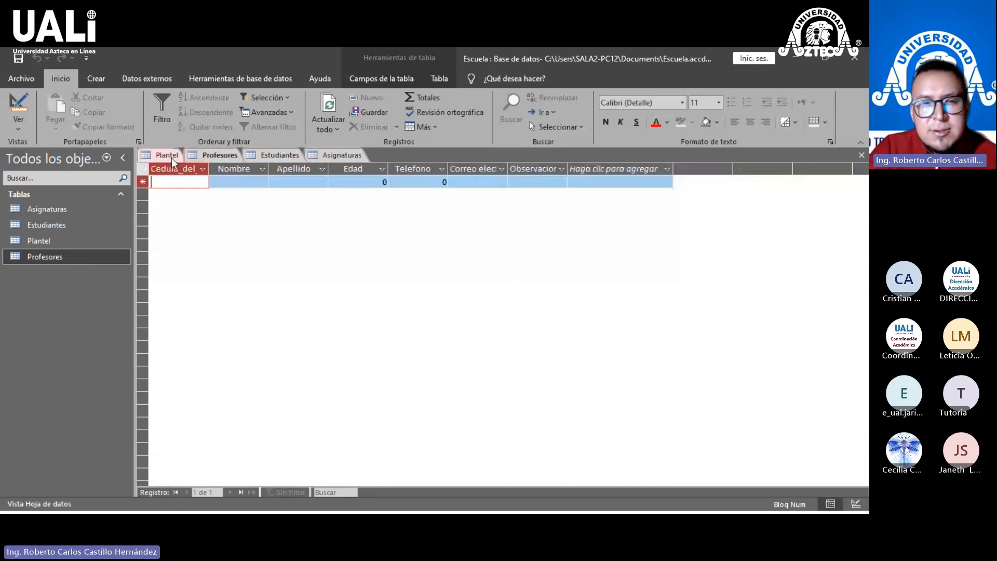
{"action": "left_click", "coordinate": [169, 156]}
{"action": "left_click", "coordinate": [220, 155]}
{"action": "left_click", "coordinate": [279, 154]}
{"action": "left_click", "coordinate": [338, 155]}
{"action": "left_click", "coordinate": [279, 155]}
{"action": "left_click", "coordinate": [201, 155]}
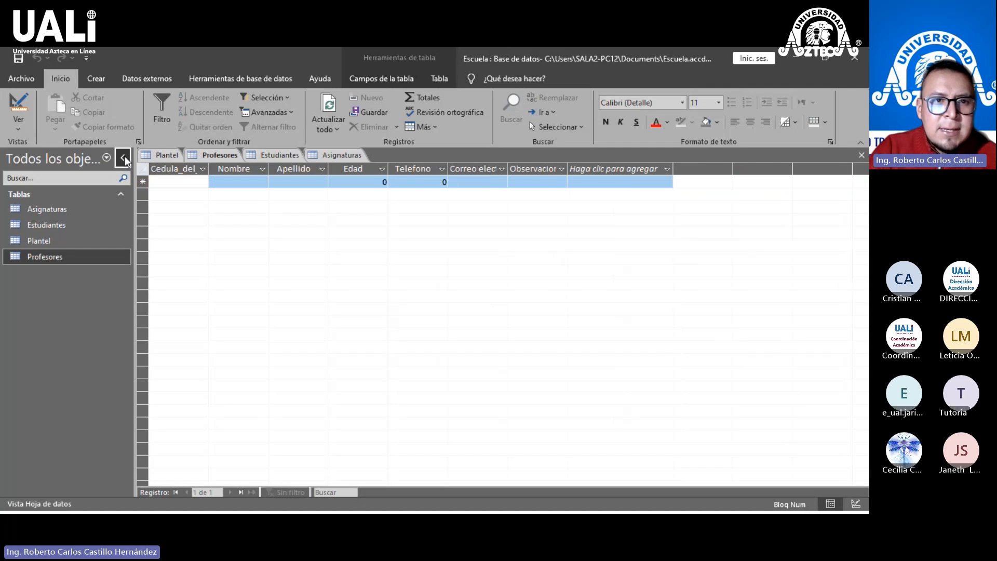
{"action": "left_click", "coordinate": [123, 158]}
{"action": "left_click", "coordinate": [10, 162]}
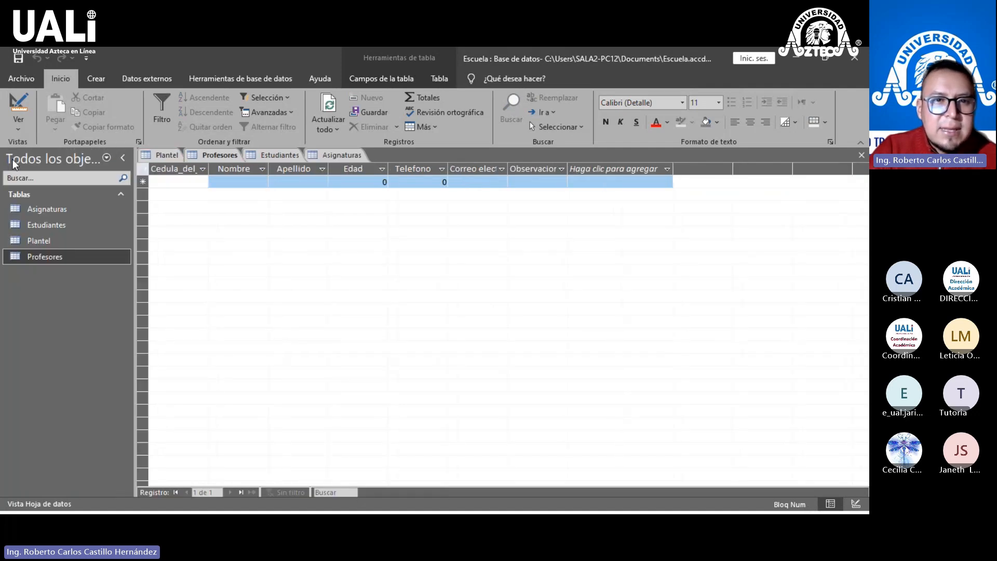
{"action": "left_click", "coordinate": [154, 157]}
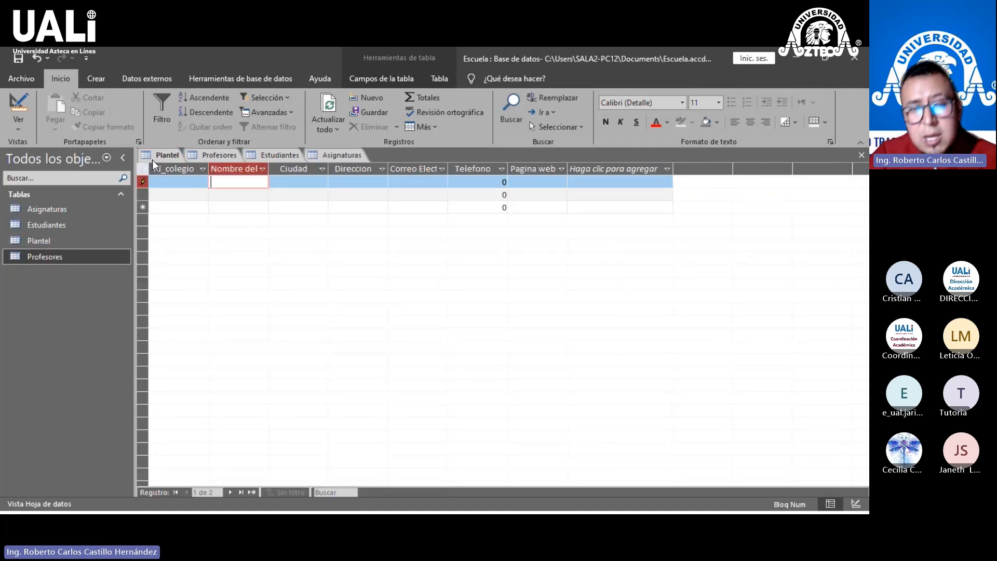
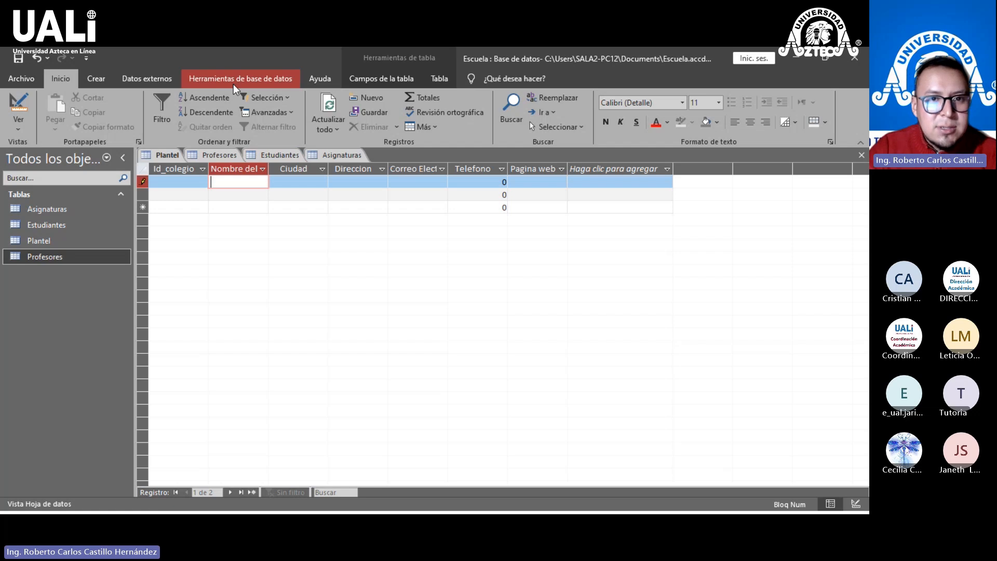
{"action": "left_click", "coordinate": [218, 156]}
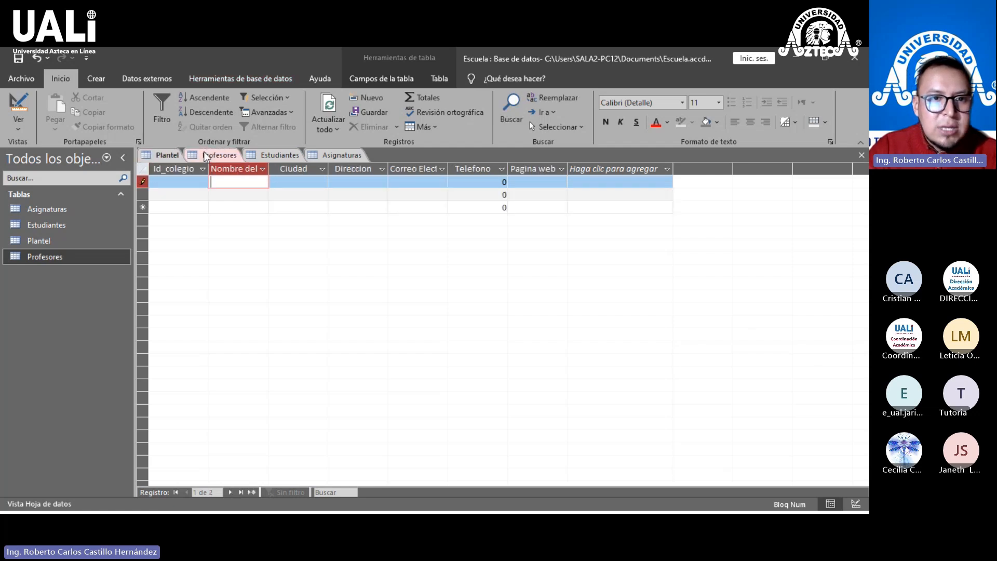
{"action": "left_click", "coordinate": [271, 156]}
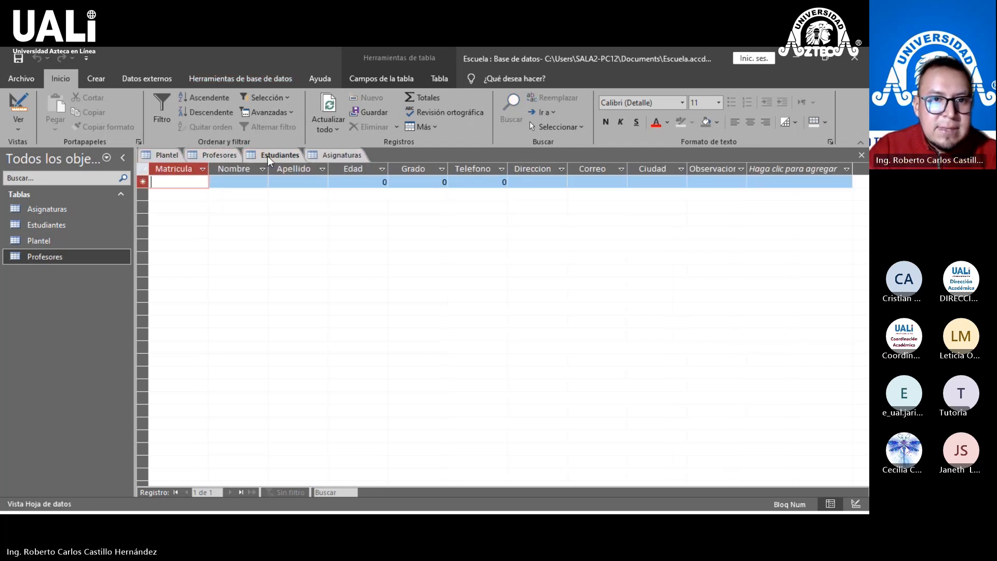
{"action": "left_click", "coordinate": [216, 157]}
{"action": "left_click", "coordinate": [157, 158]}
{"action": "left_click", "coordinate": [216, 157]}
{"action": "left_click", "coordinate": [270, 158]}
{"action": "left_click", "coordinate": [340, 155]}
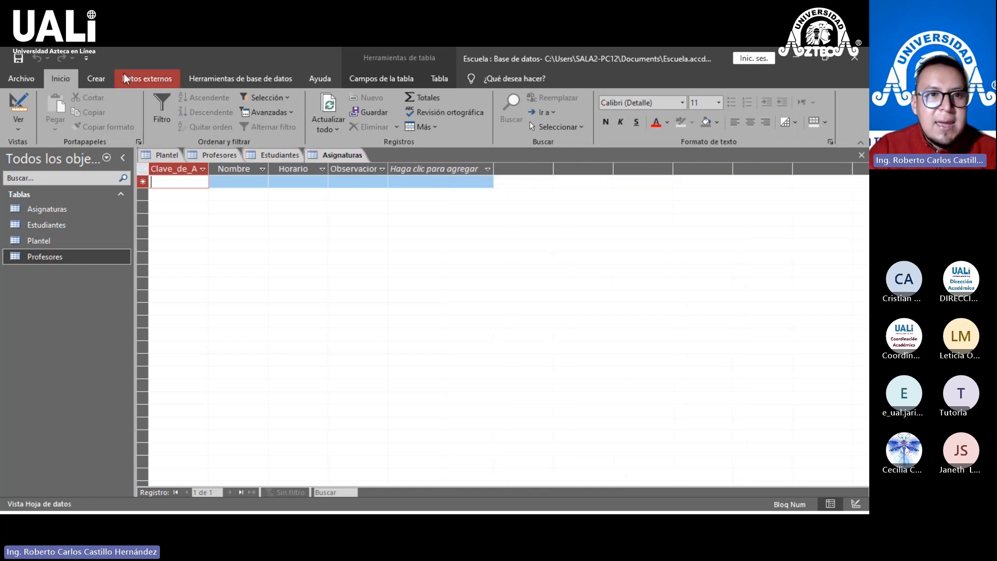
Step: Open the Relaciones window of the database so that tables can be chosen for the relationships layout
{"action": "left_click", "coordinate": [105, 79]}
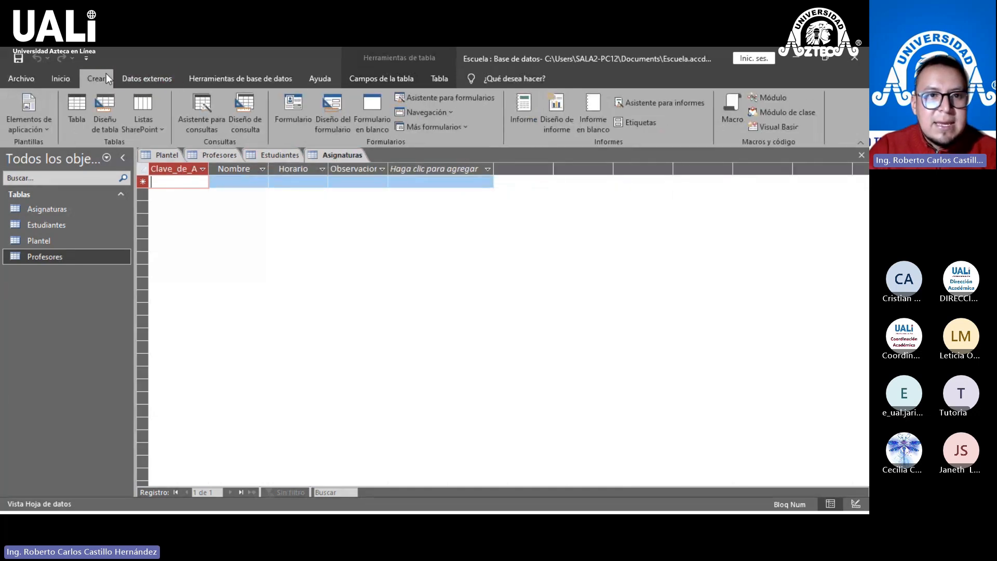
{"action": "left_click", "coordinate": [154, 73]}
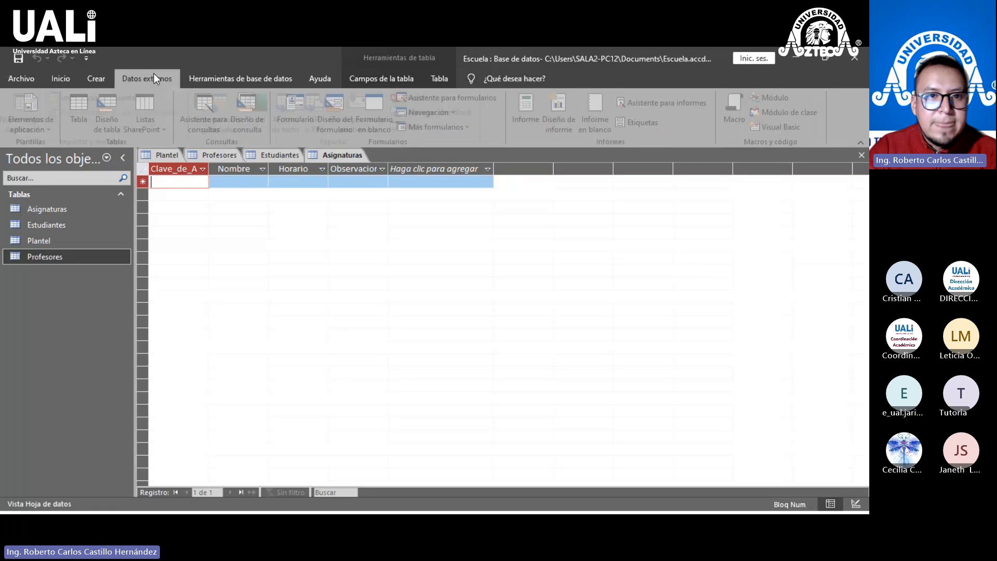
{"action": "left_click", "coordinate": [218, 75]}
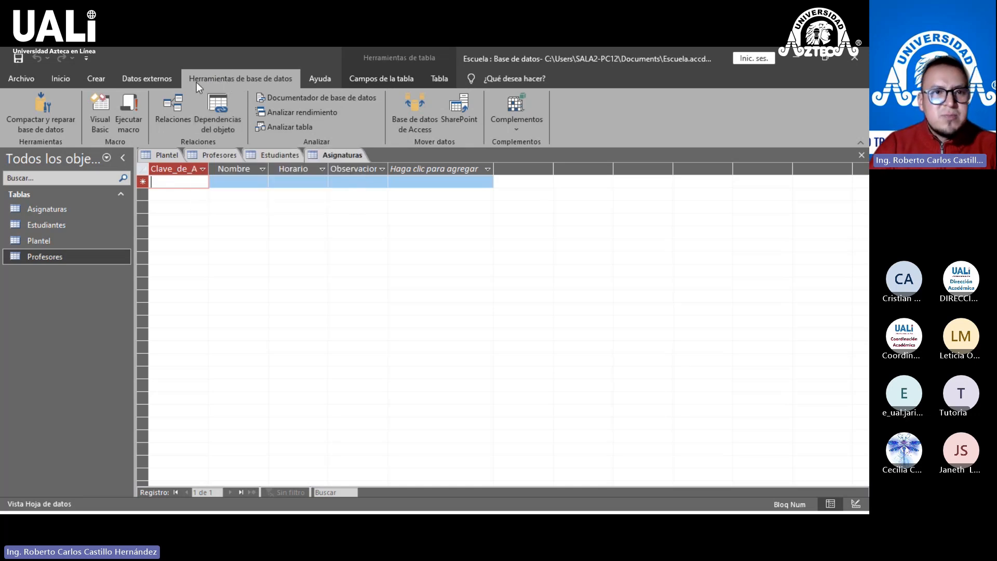
{"action": "left_click", "coordinate": [108, 82]}
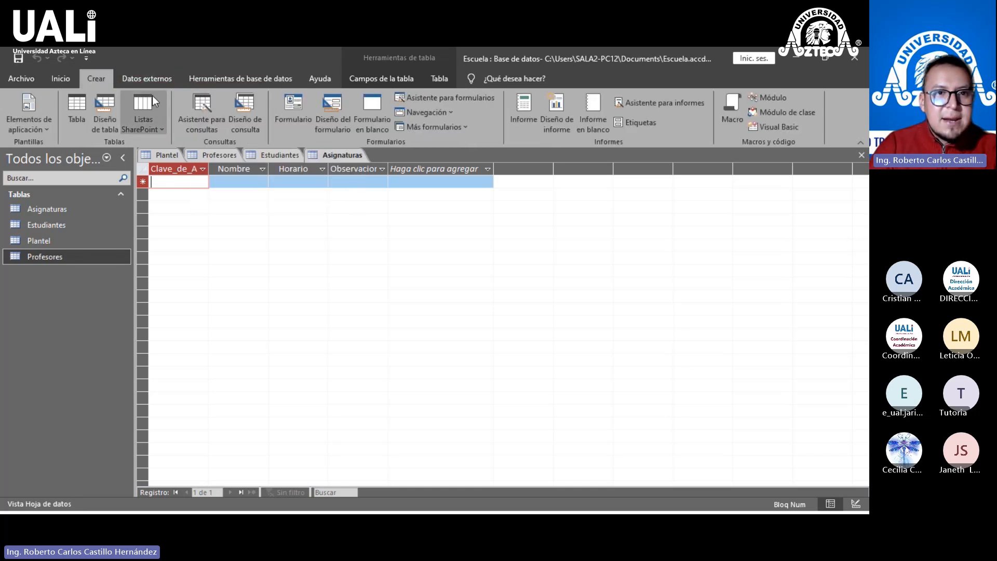
{"action": "left_click", "coordinate": [233, 78]}
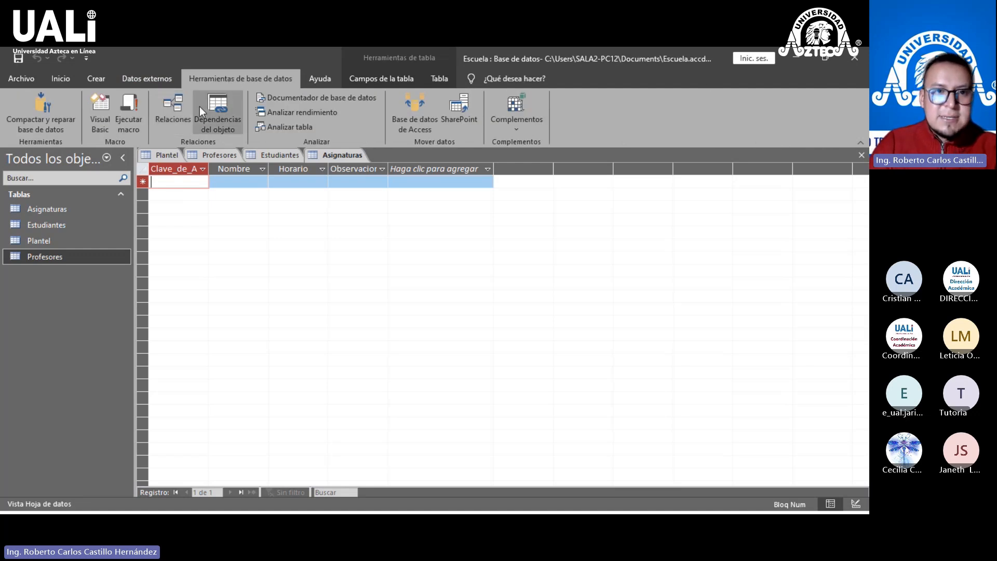
{"action": "left_click", "coordinate": [165, 106]}
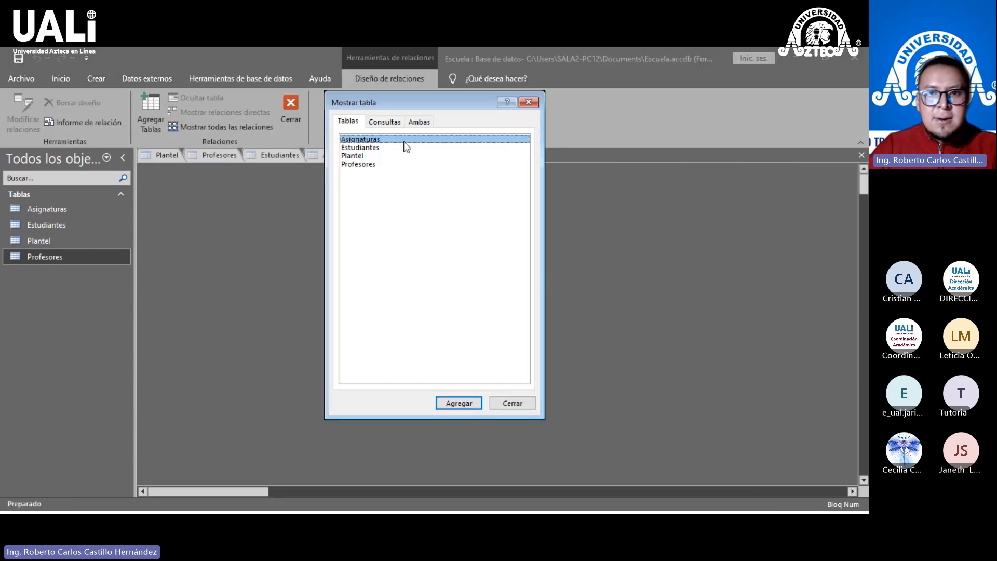
Step: Select all four tables, Asignaturas through Profesores, in the list of tables available for the relationships layout
{"action": "left_click", "coordinate": [398, 121]}
{"action": "left_click", "coordinate": [358, 123]}
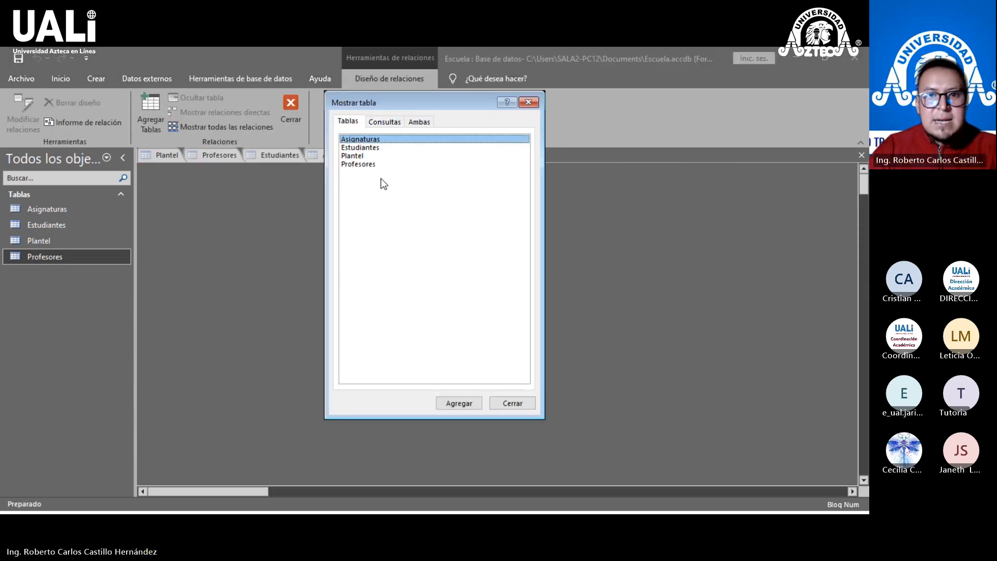
{"action": "left_click", "coordinate": [375, 198]}
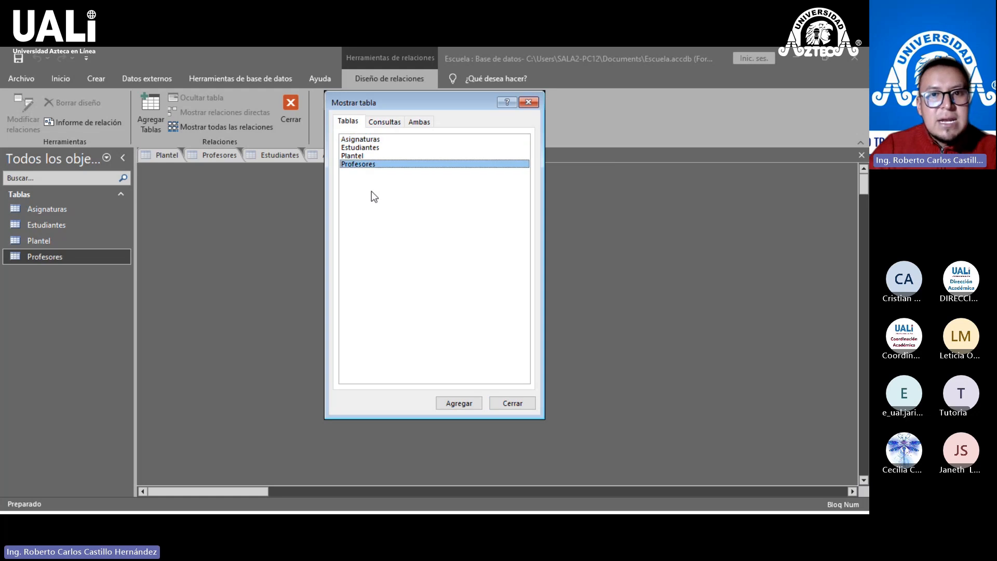
{"action": "left_click", "coordinate": [359, 150], "text": "shift"}
{"action": "left_click", "coordinate": [356, 138], "text": "shift"}
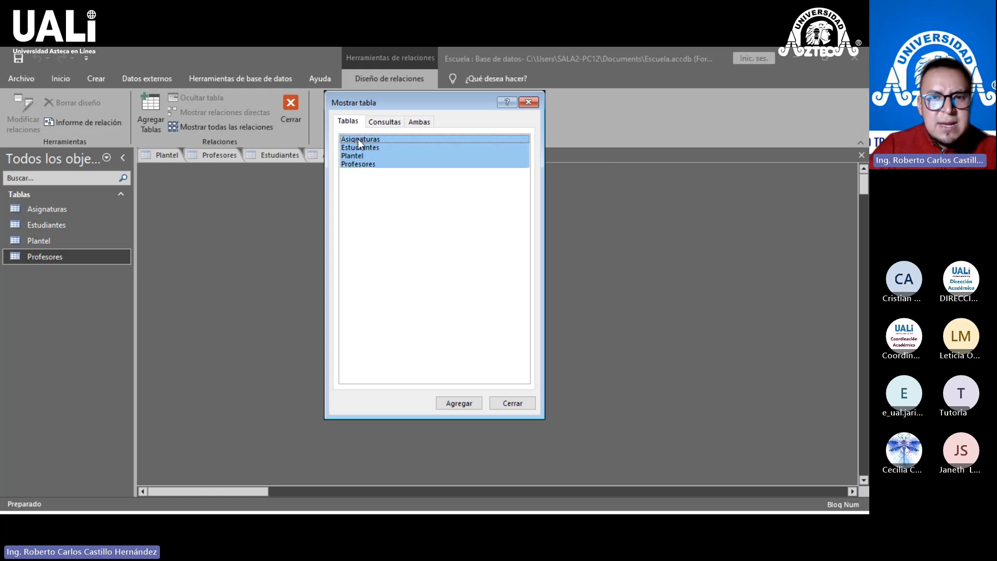
Step: Add the Asignaturas, Estudiantes, Plantel and Profesores tables to the relationships layout and finish choosing tables
{"action": "left_click", "coordinate": [356, 136]}
{"action": "left_click", "coordinate": [357, 148]}
{"action": "left_click", "coordinate": [358, 156]}
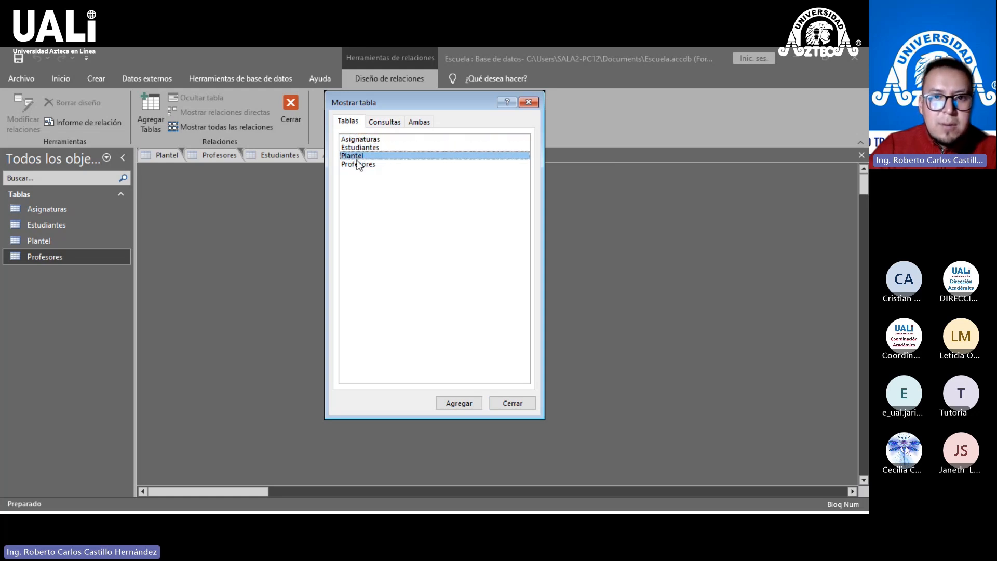
{"action": "left_click", "coordinate": [353, 163]}
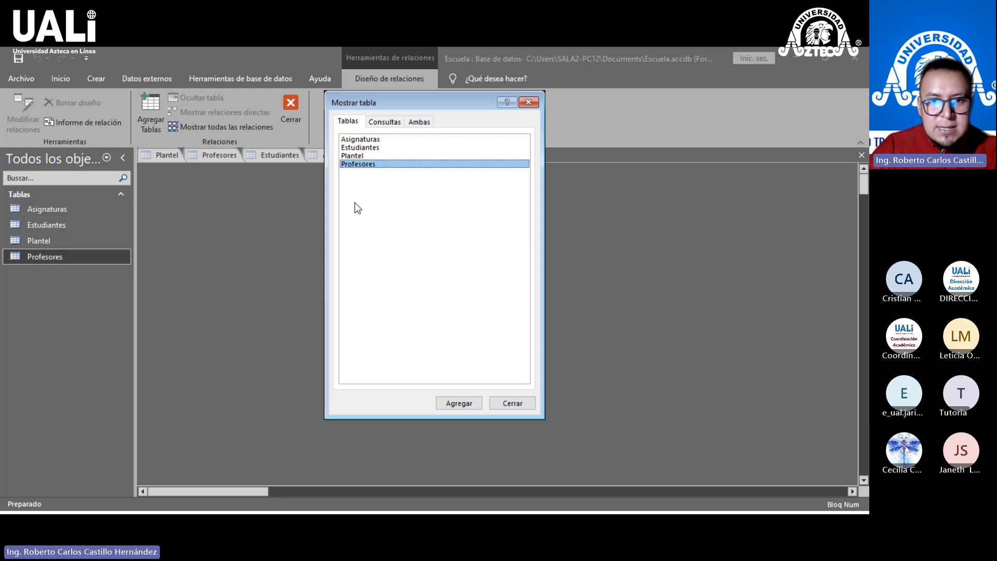
{"action": "left_click", "coordinate": [350, 139], "text": "shift"}
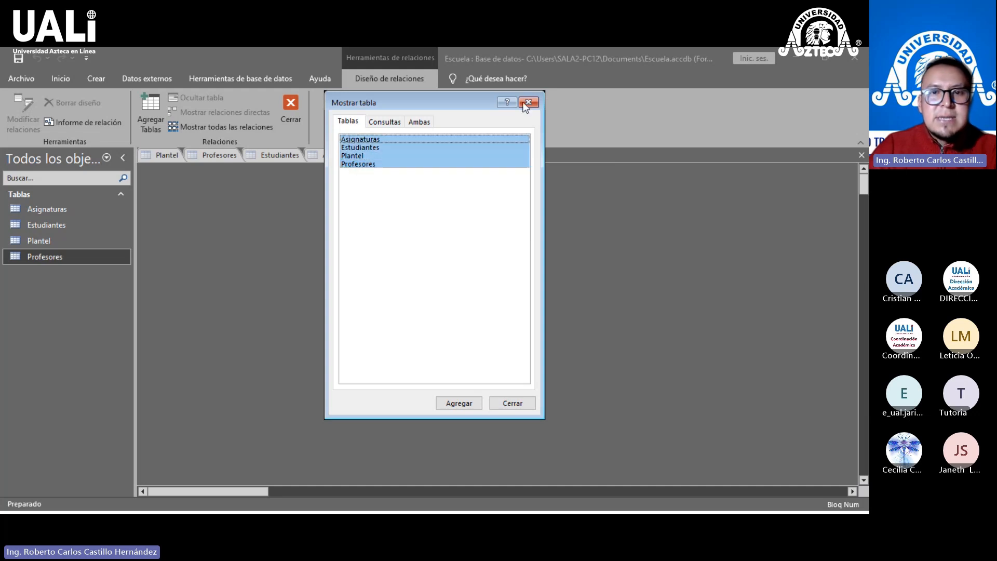
{"action": "left_click", "coordinate": [469, 403]}
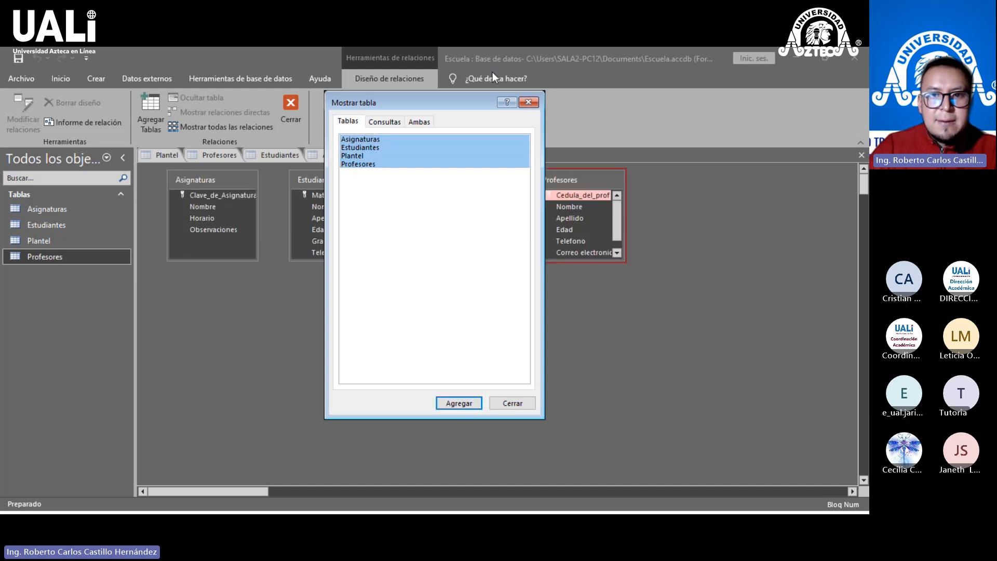
{"action": "left_click", "coordinate": [512, 404]}
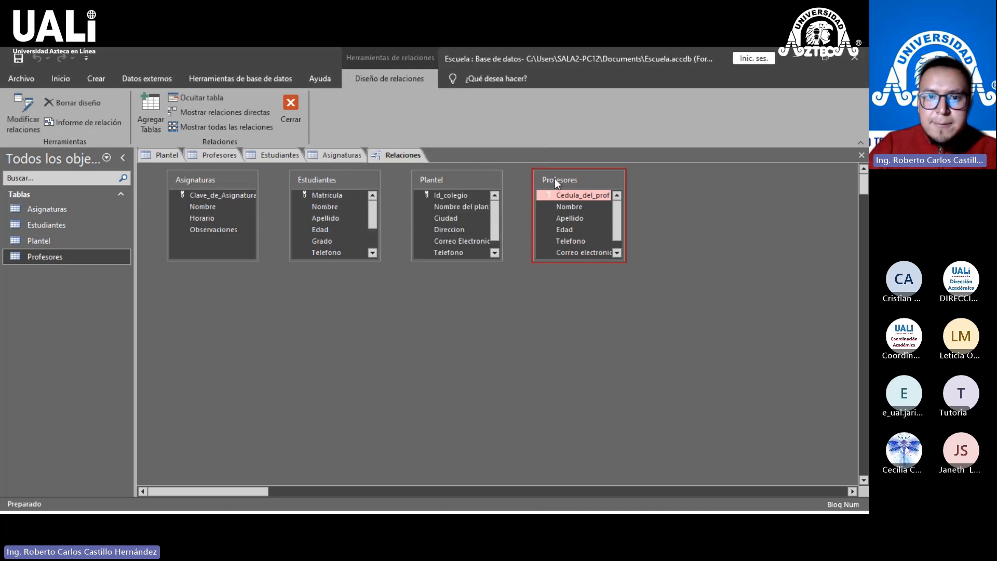
Step: Spread the Profesores, Plantel, Estudiantes and Asignaturas table boxes farther apart in the relationships layout
{"action": "left_click_drag", "start_coordinate": [555, 178], "coordinate": [639, 192]}
{"action": "left_click_drag", "start_coordinate": [442, 178], "coordinate": [476, 198]}
{"action": "left_click", "coordinate": [352, 180]}
{"action": "left_click_drag", "start_coordinate": [351, 180], "coordinate": [394, 199]}
{"action": "left_click", "coordinate": [229, 182]}
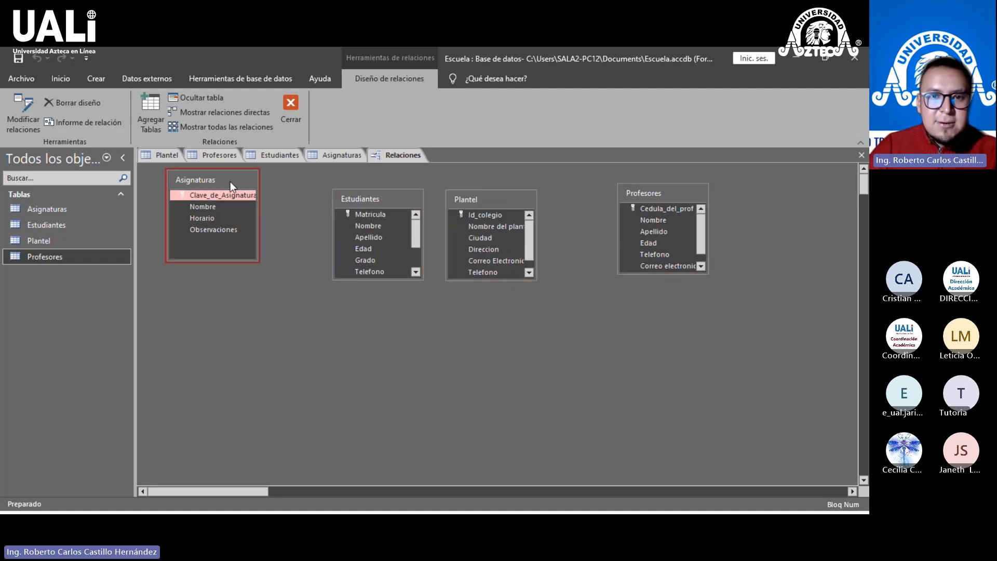
{"action": "left_click_drag", "start_coordinate": [229, 181], "coordinate": [261, 228]}
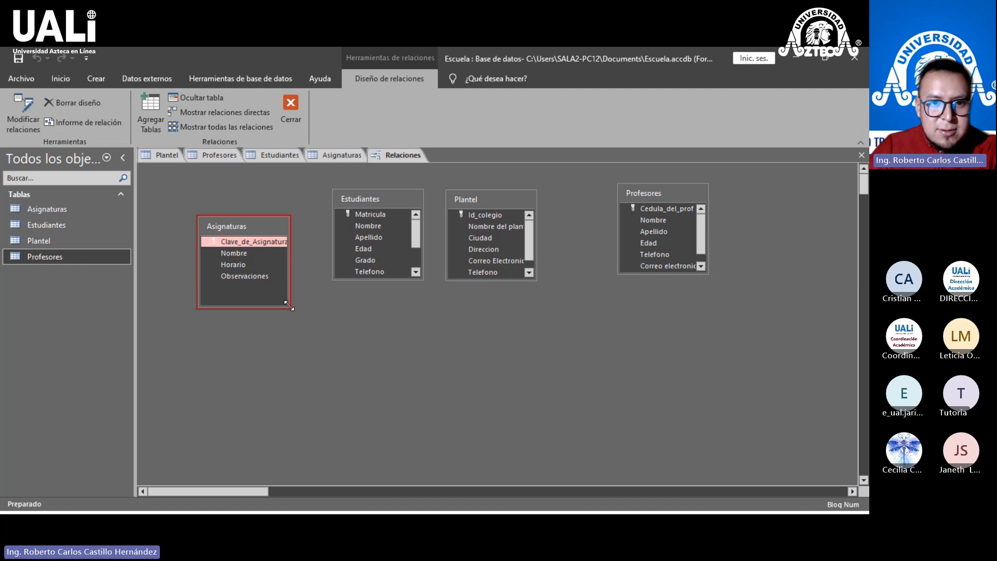
Step: Resize the Asignaturas and Estudiantes boxes to fit all their fields, placing Asignaturas in the layout's upper-left corner and Estudiantes below it
{"action": "left_click_drag", "start_coordinate": [290, 306], "coordinate": [323, 288]}
{"action": "left_click_drag", "start_coordinate": [289, 226], "coordinate": [233, 190]}
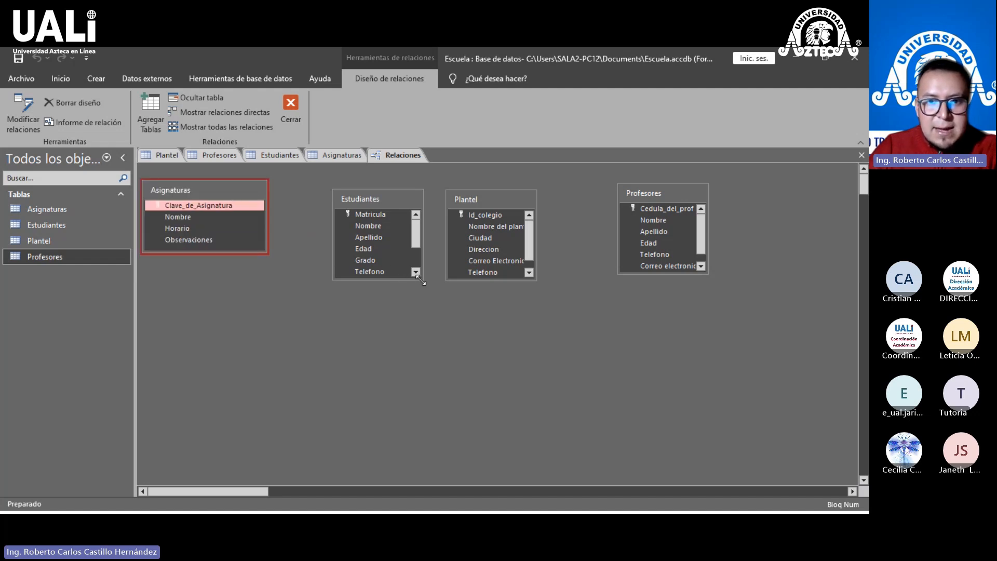
{"action": "left_click_drag", "start_coordinate": [420, 281], "coordinate": [472, 331]}
{"action": "left_click_drag", "start_coordinate": [407, 200], "coordinate": [296, 287]}
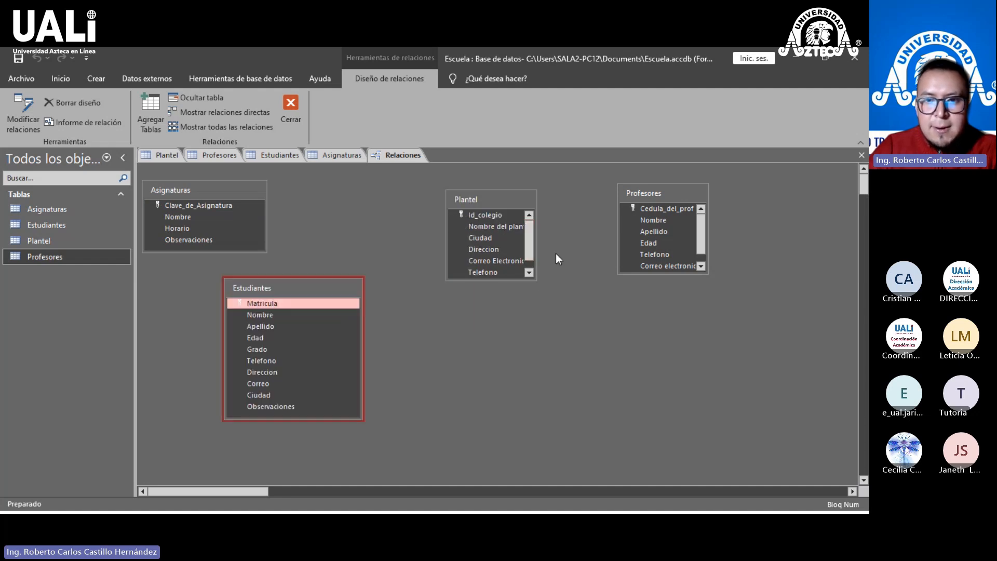
Step: Enlarge the Plantel table box so that its full field names fit
{"action": "left_click_drag", "start_coordinate": [537, 281], "coordinate": [567, 291]}
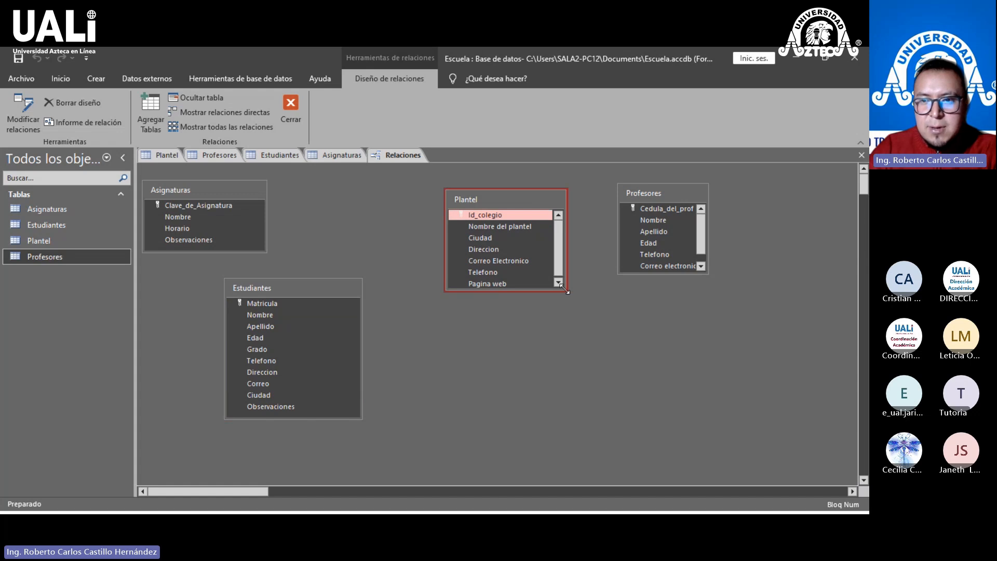
Step: Enlarge the Plantel and Profesores boxes in the relationships diagram to fit all their fields, and move Profesores lower
{"action": "left_click_drag", "start_coordinate": [565, 290], "coordinate": [578, 297]}
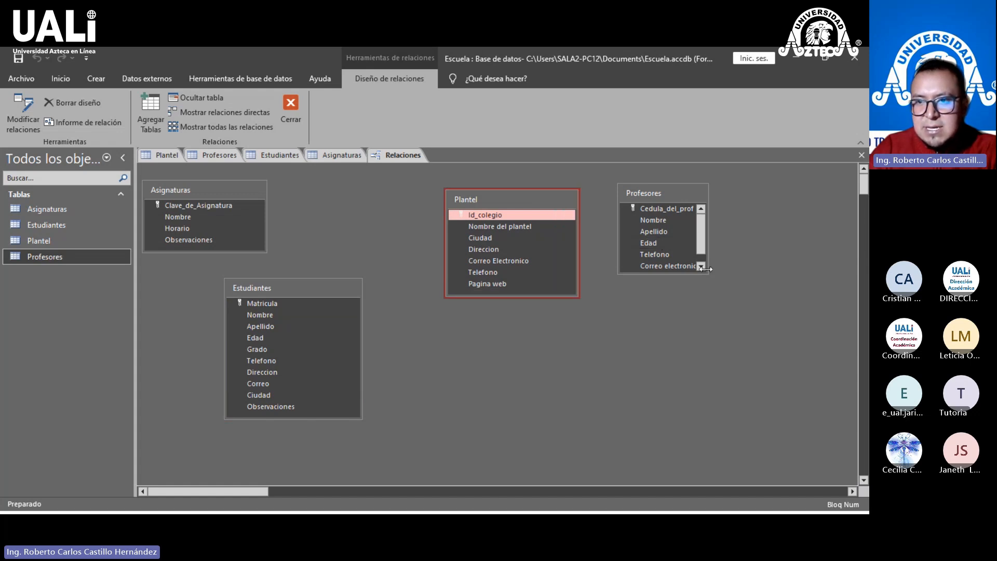
{"action": "left_click_drag", "start_coordinate": [706, 270], "coordinate": [754, 301]}
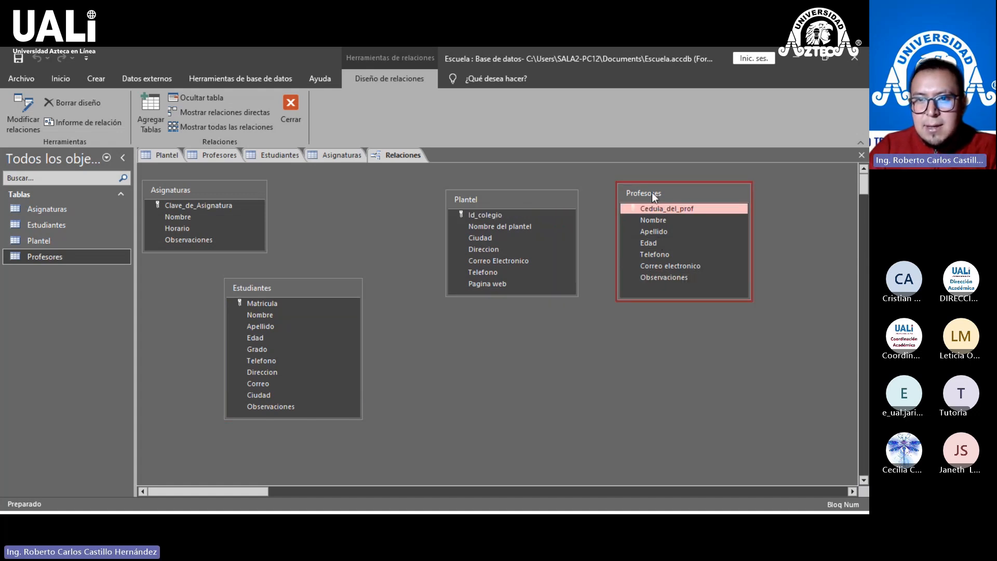
{"action": "left_click_drag", "start_coordinate": [652, 192], "coordinate": [665, 270]}
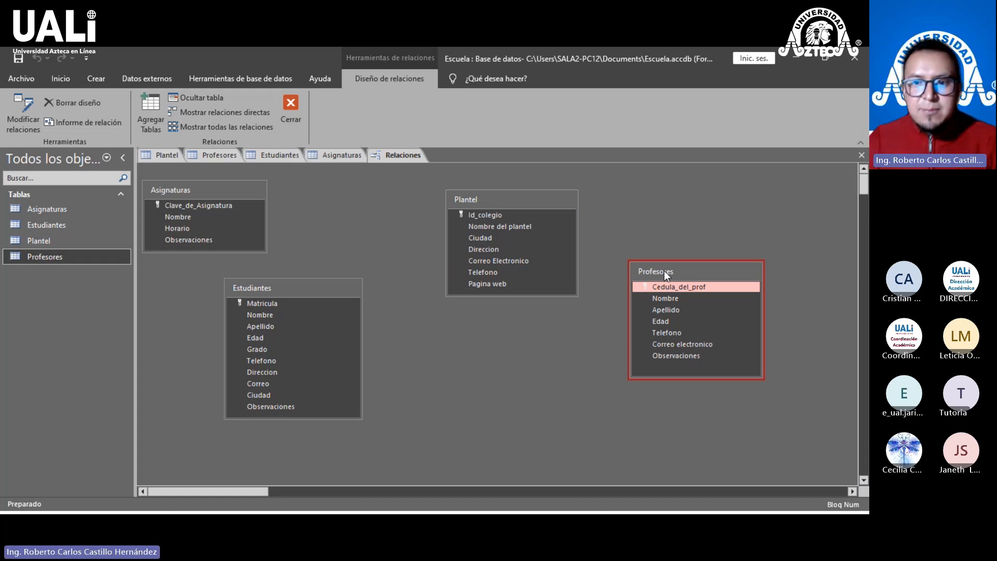
{"action": "left_click", "coordinate": [480, 214]}
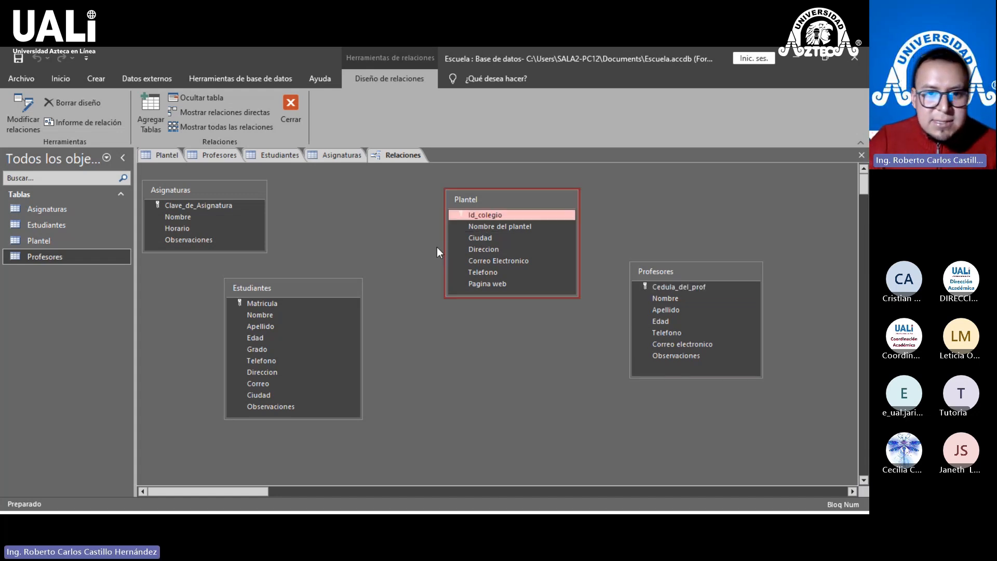
{"action": "left_click", "coordinate": [285, 305]}
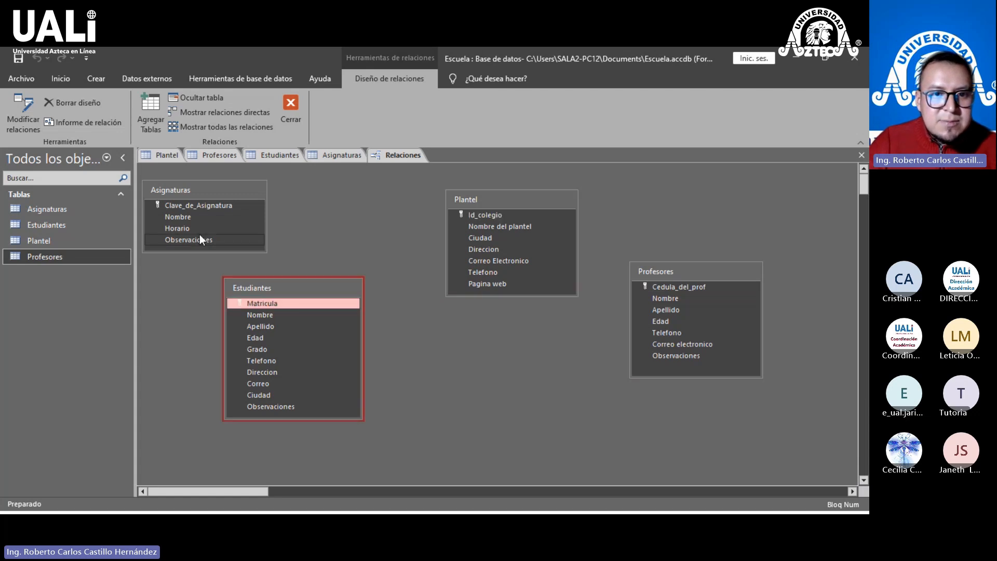
{"action": "left_click", "coordinate": [192, 205]}
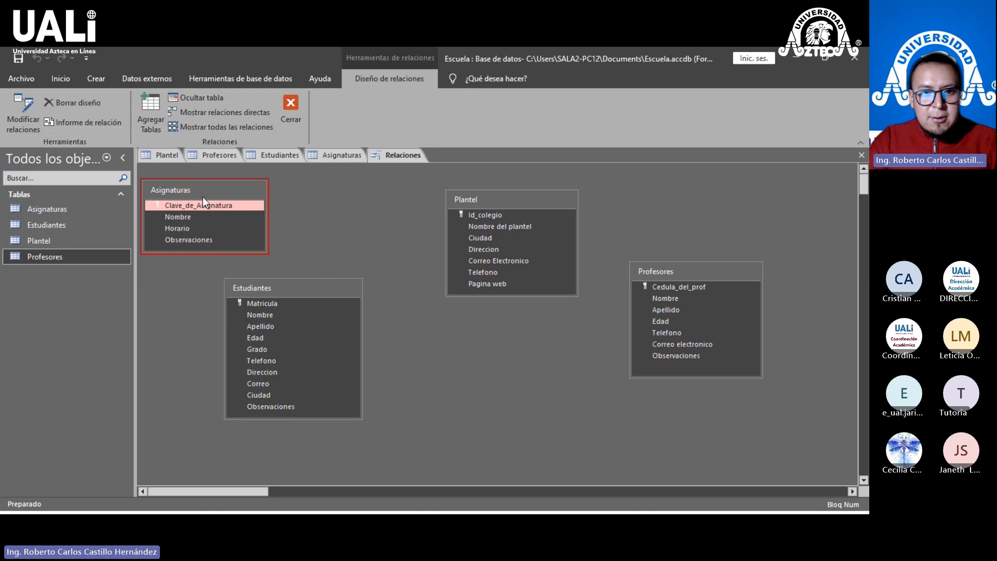
Step: Arrange the table boxes in a two-by-two grid, with Profesores above Plantel and Asignaturas above Estudiantes
{"action": "left_click_drag", "start_coordinate": [203, 197], "coordinate": [519, 363]}
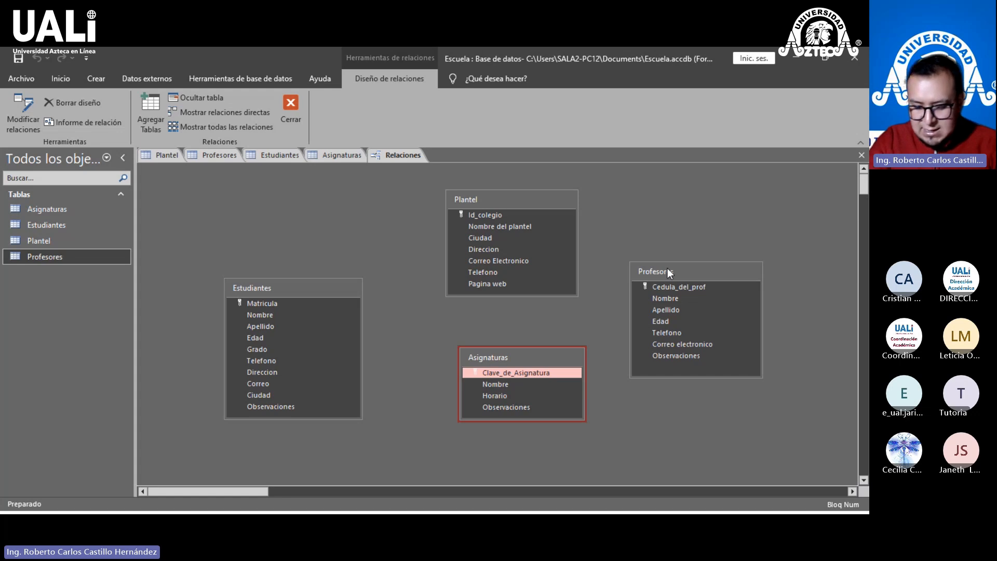
{"action": "left_click_drag", "start_coordinate": [668, 268], "coordinate": [189, 185]}
{"action": "left_click_drag", "start_coordinate": [493, 204], "coordinate": [638, 247]}
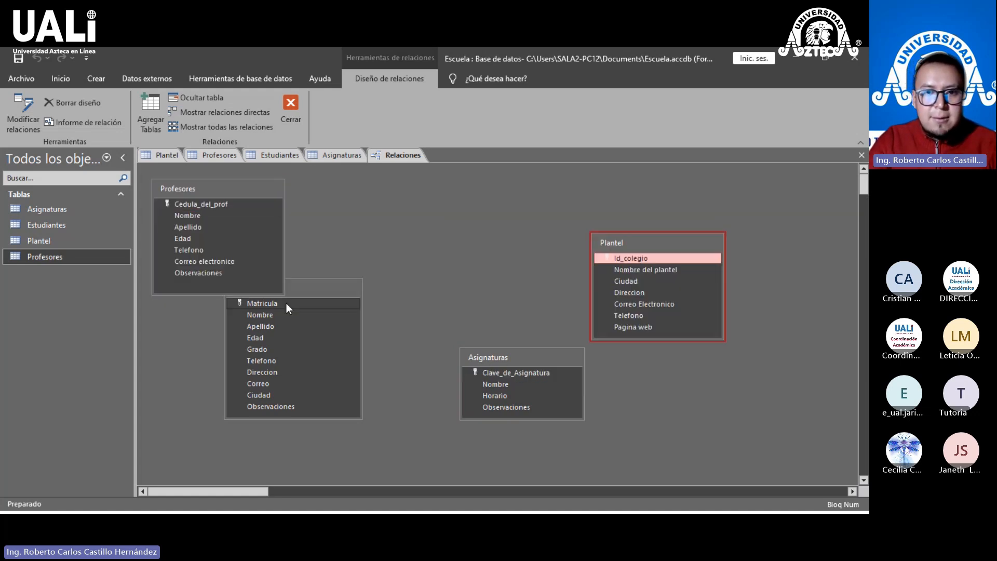
{"action": "left_click", "coordinate": [309, 286]}
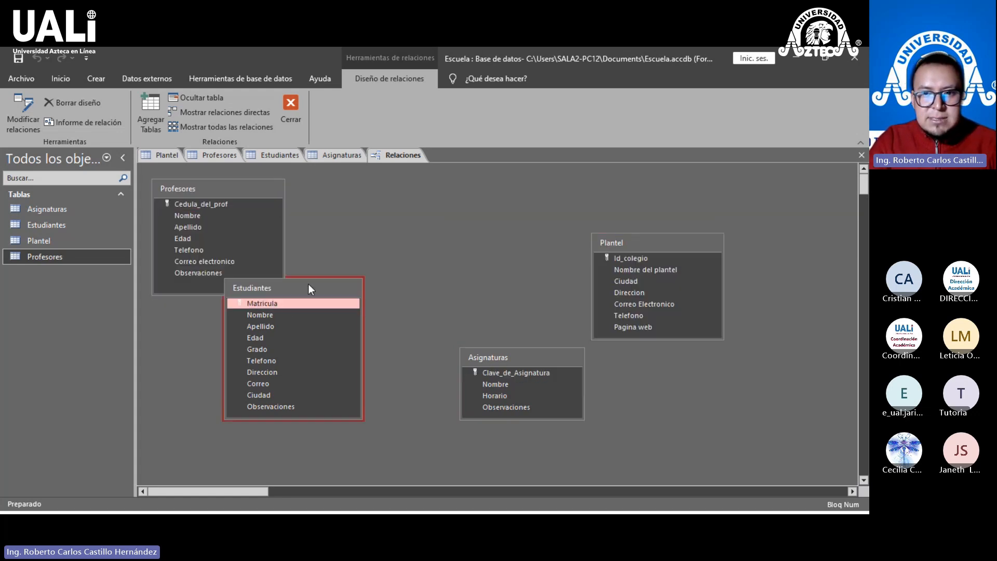
{"action": "left_click_drag", "start_coordinate": [308, 285], "coordinate": [331, 368]}
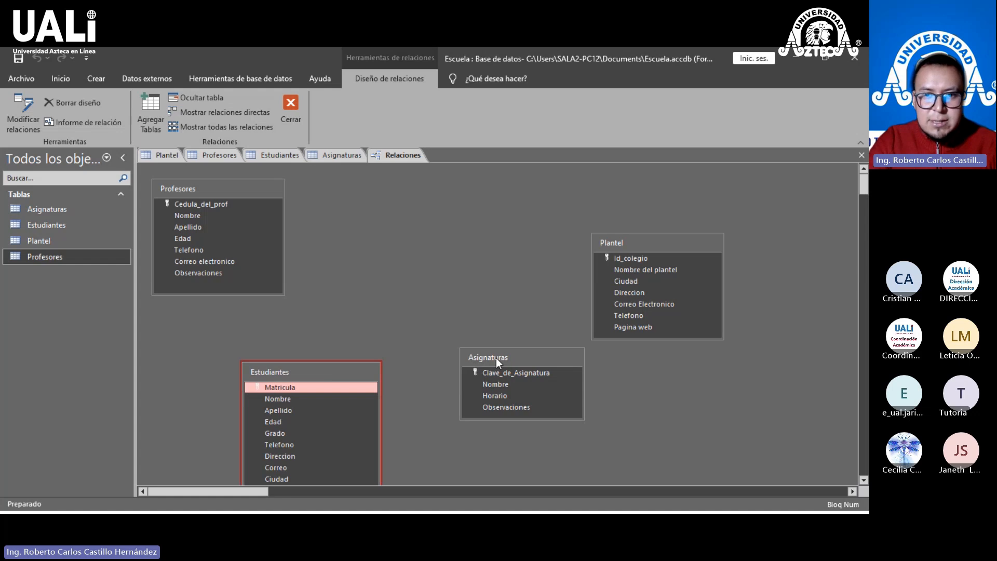
{"action": "left_click_drag", "start_coordinate": [497, 357], "coordinate": [471, 188]}
{"action": "left_click_drag", "start_coordinate": [213, 189], "coordinate": [213, 184]}
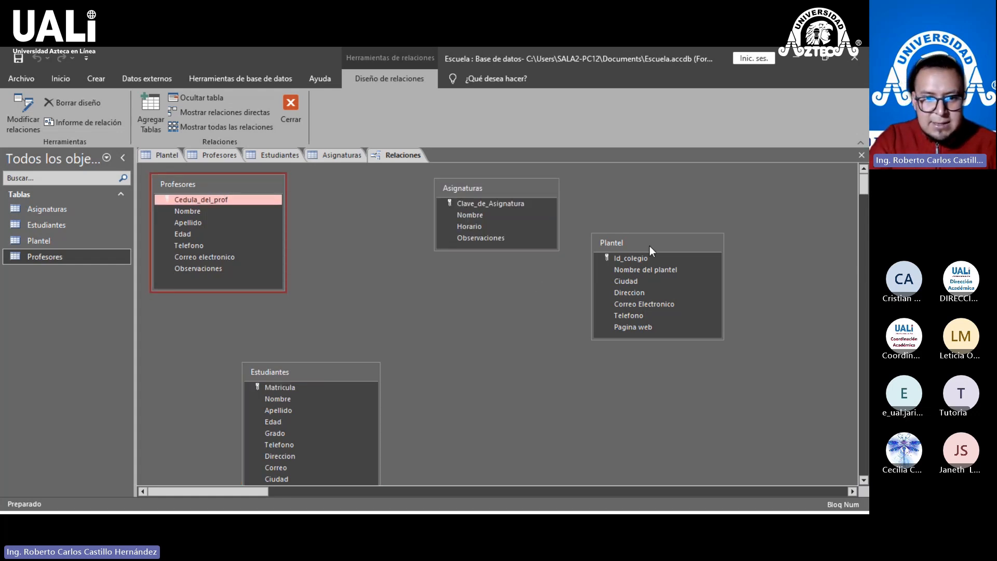
{"action": "left_click_drag", "start_coordinate": [649, 245], "coordinate": [211, 332]}
{"action": "left_click", "coordinate": [304, 369]}
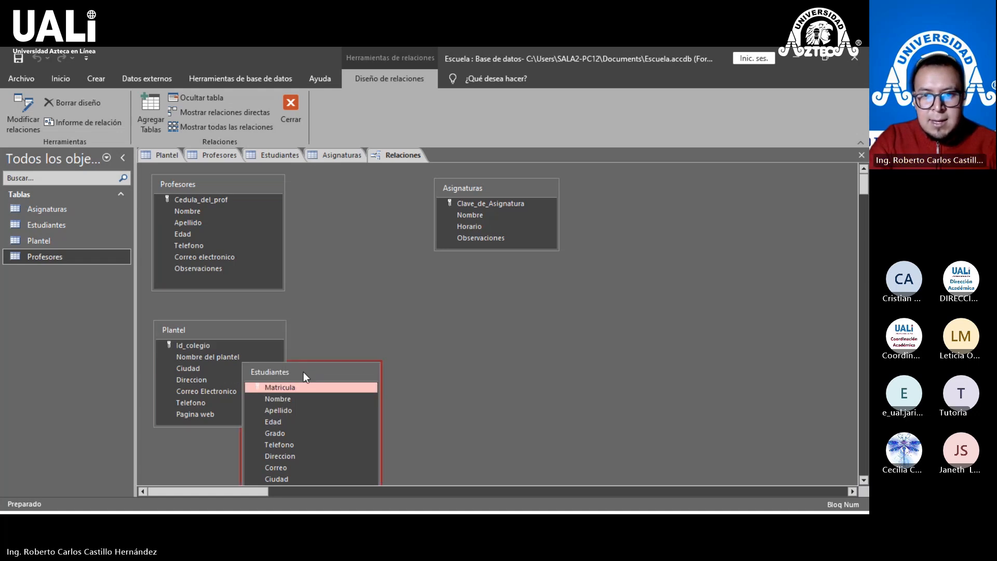
{"action": "left_click_drag", "start_coordinate": [303, 372], "coordinate": [497, 329]}
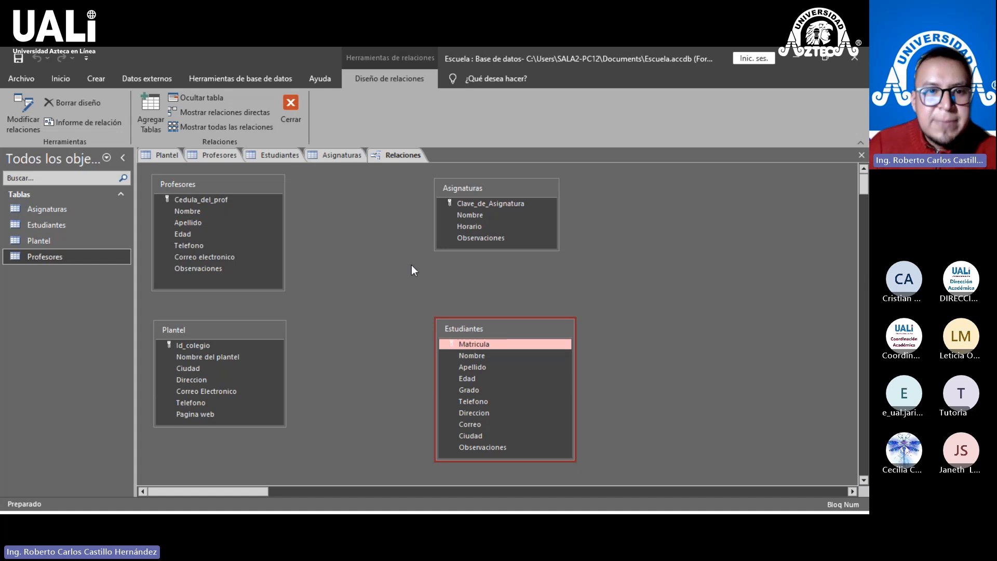
Step: Examine the Profesores and Plantel tables and their key fields in the relationships diagram
{"action": "left_click", "coordinate": [229, 191]}
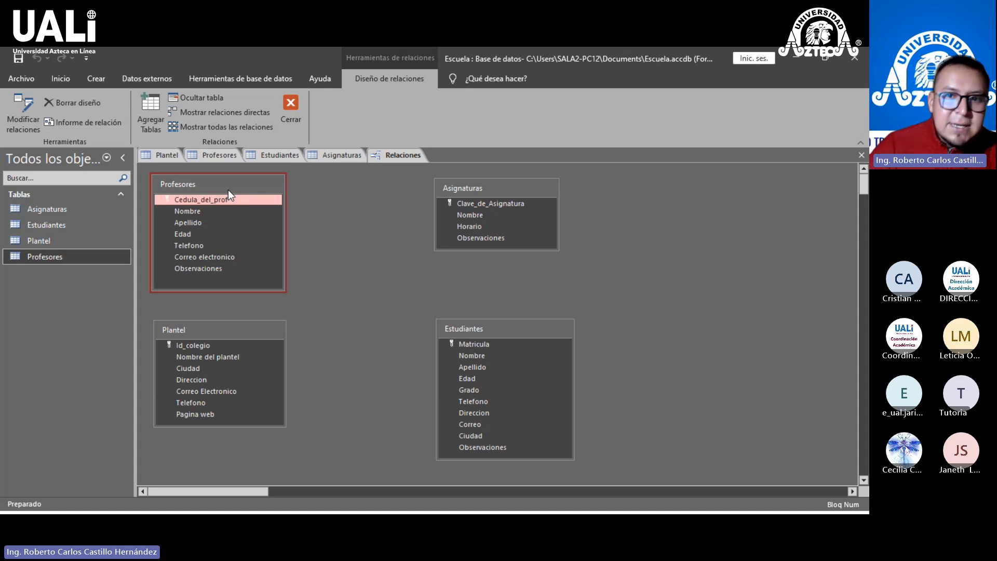
{"action": "left_click", "coordinate": [255, 351]}
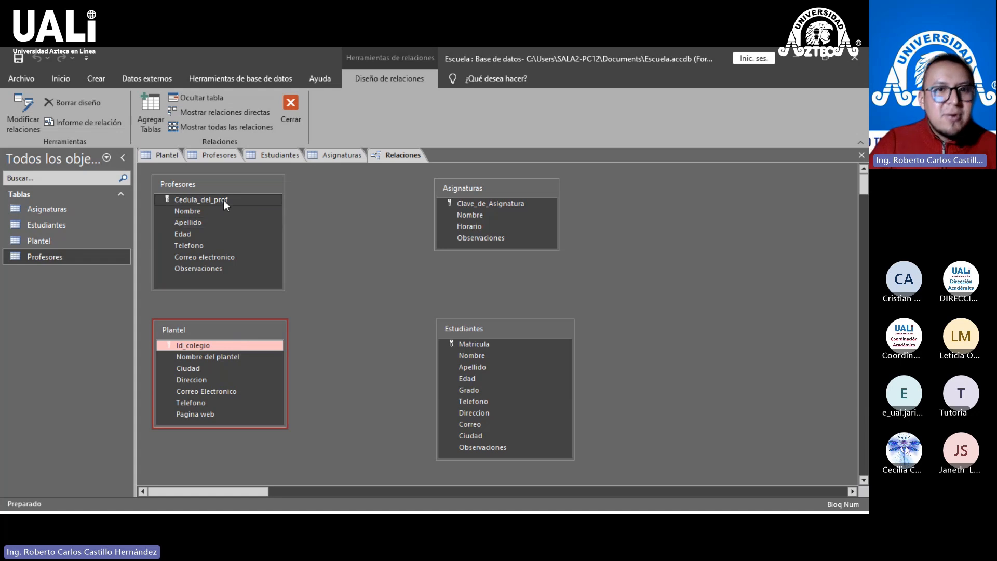
{"action": "left_click", "coordinate": [195, 185]}
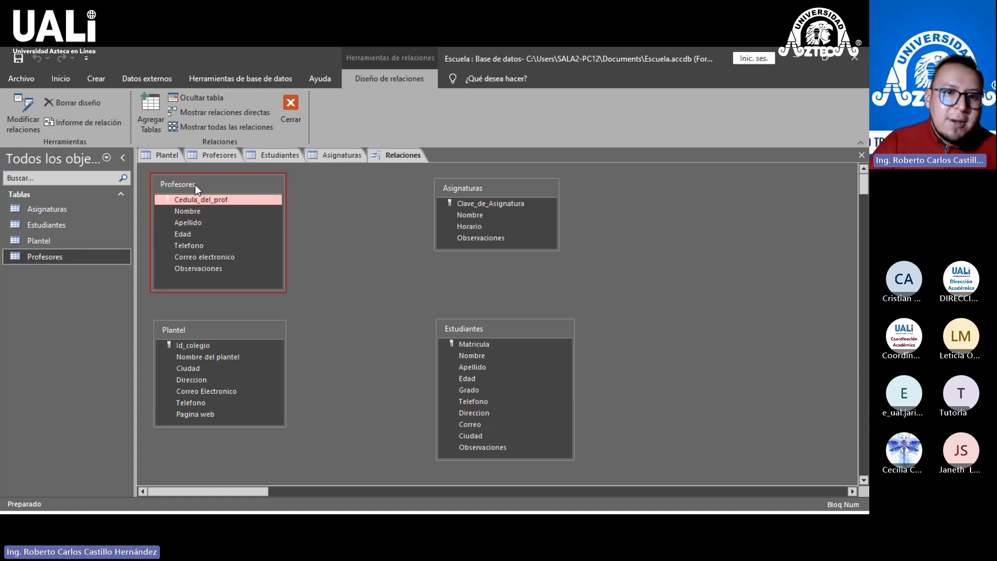
{"action": "left_click", "coordinate": [210, 334]}
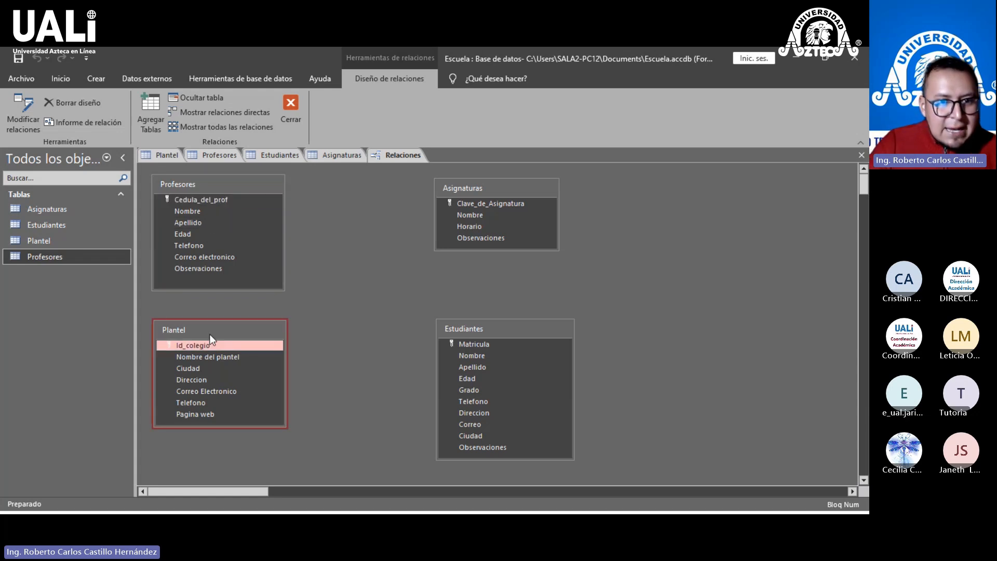
{"action": "left_click", "coordinate": [214, 187]}
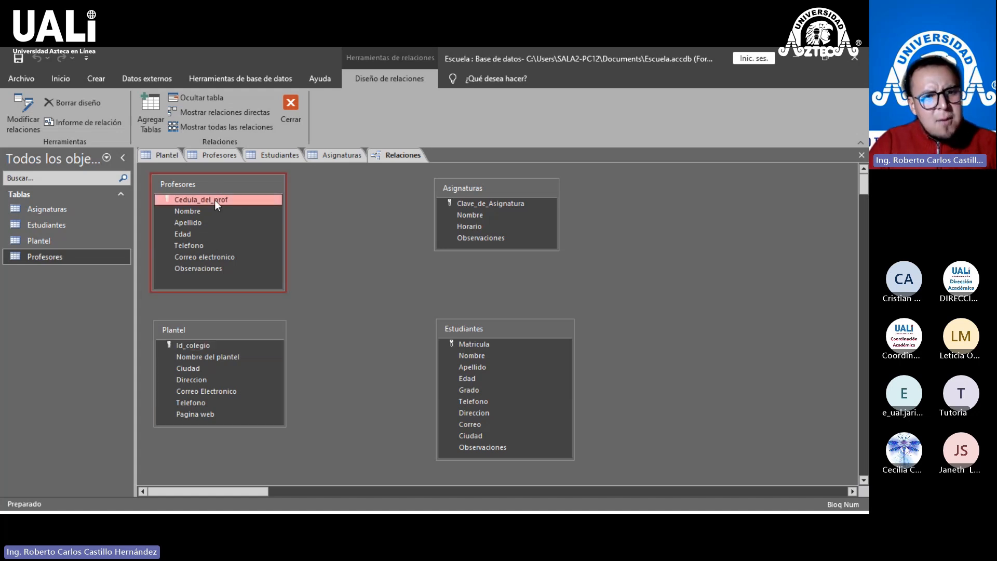
{"action": "left_click", "coordinate": [269, 331]}
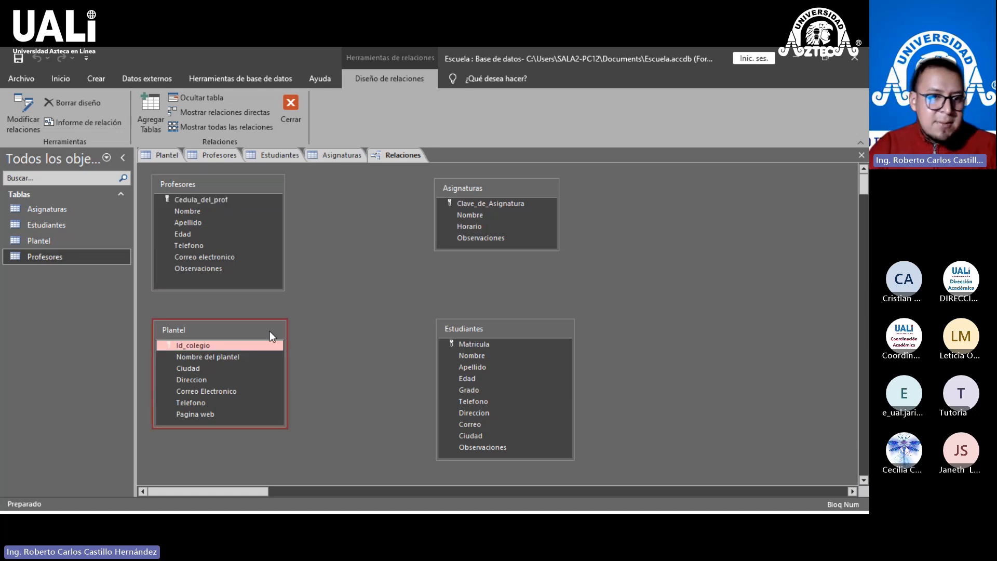
{"action": "left_click", "coordinate": [189, 186]}
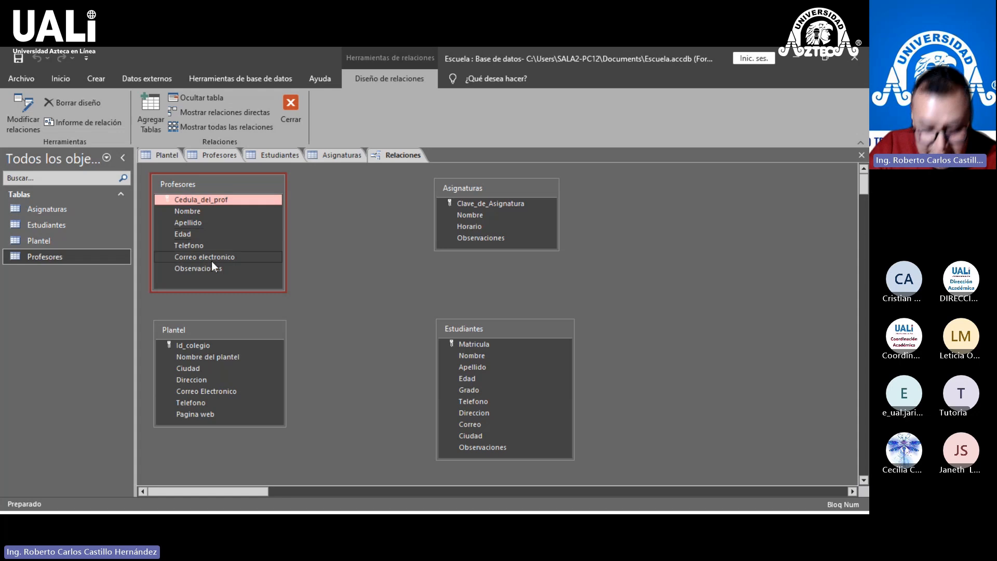
Step: Try to open the Plantel table in Design view from the relationships diagram
{"action": "left_click", "coordinate": [206, 331]}
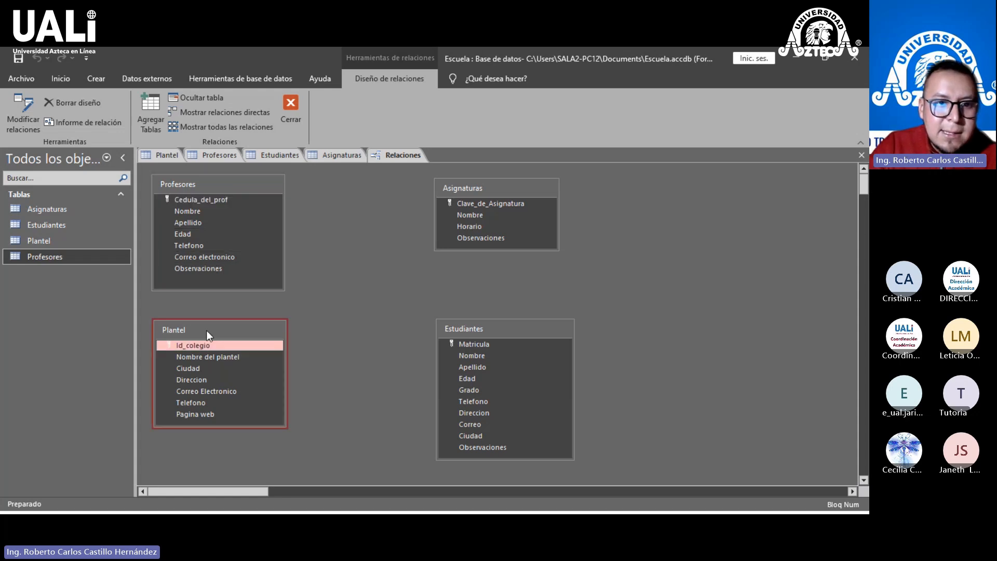
{"action": "right_click", "coordinate": [207, 330]}
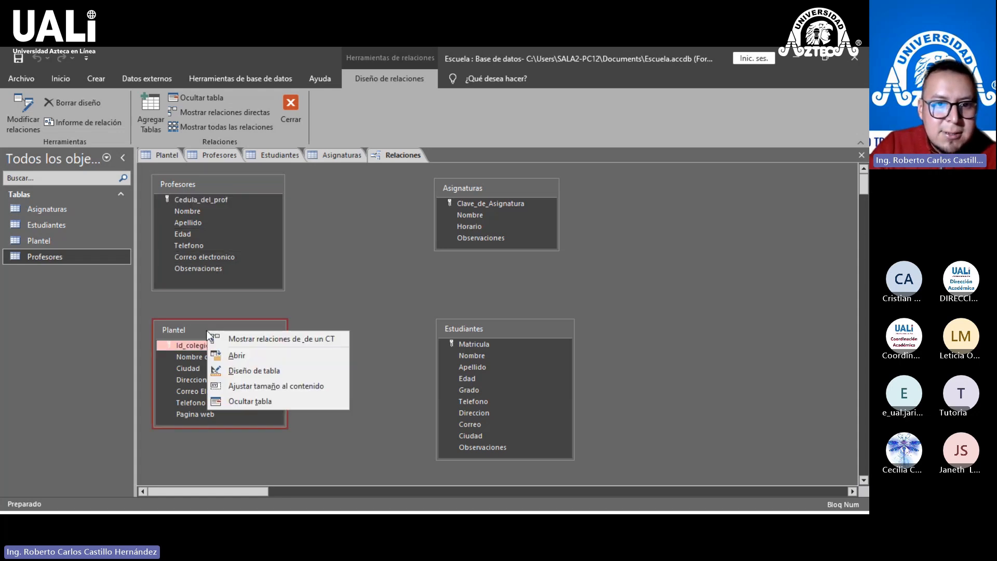
{"action": "left_click", "coordinate": [252, 371]}
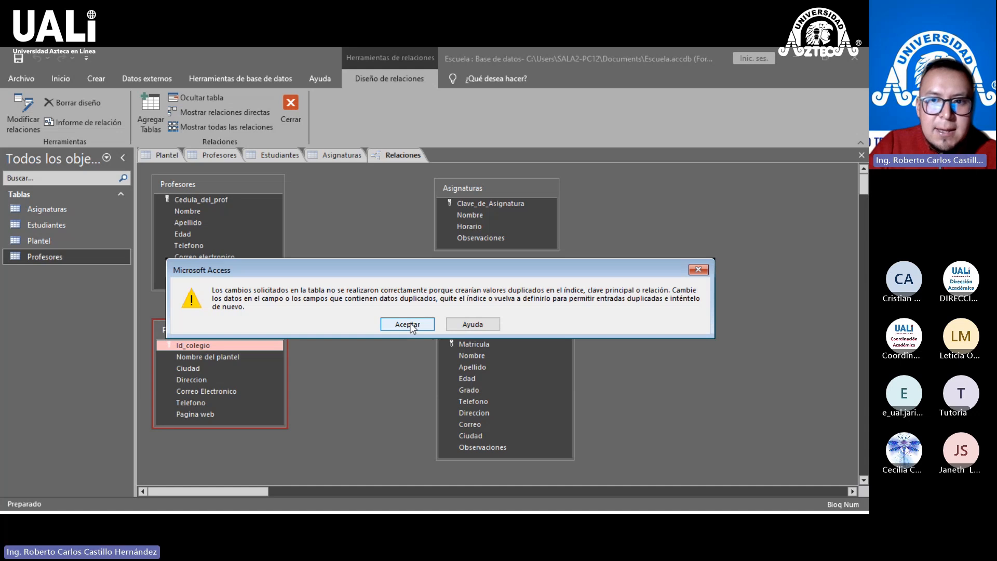
{"action": "left_click", "coordinate": [408, 324]}
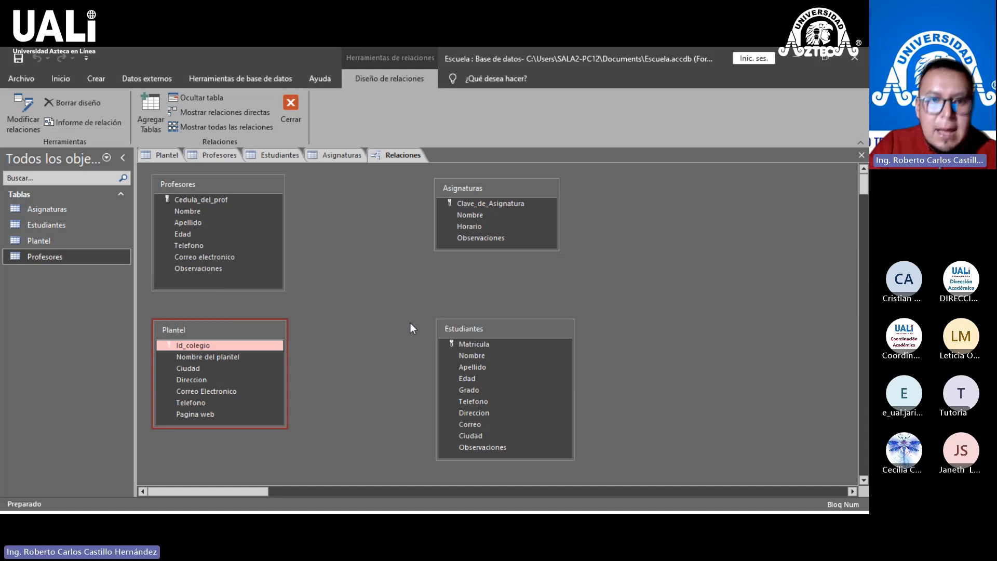
Step: Close the open Plantel datasheet without saving its pending record
{"action": "left_click", "coordinate": [164, 155]}
{"action": "right_click", "coordinate": [171, 155]}
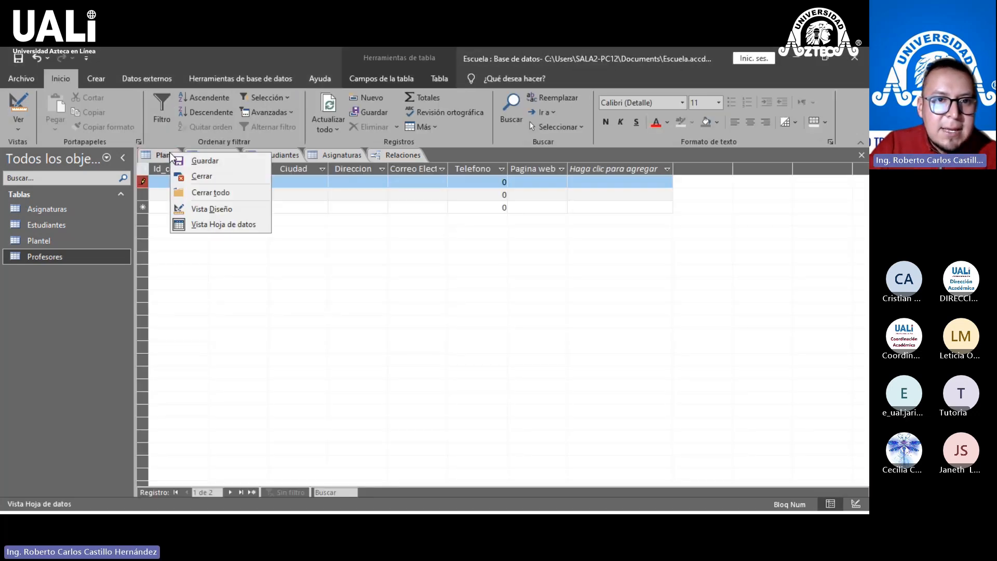
{"action": "left_click", "coordinate": [190, 176]}
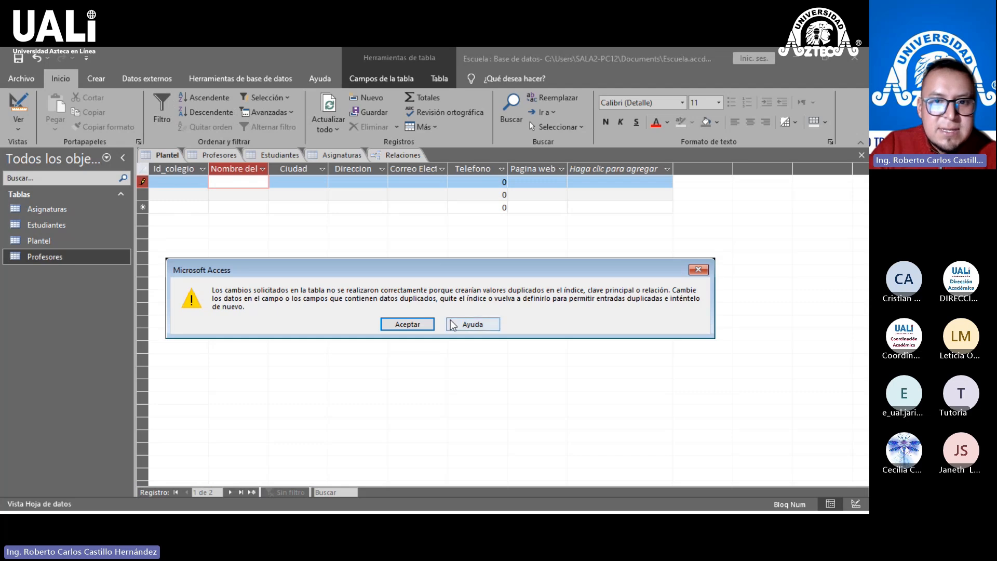
{"action": "left_click", "coordinate": [408, 324]}
{"action": "left_click", "coordinate": [404, 335]}
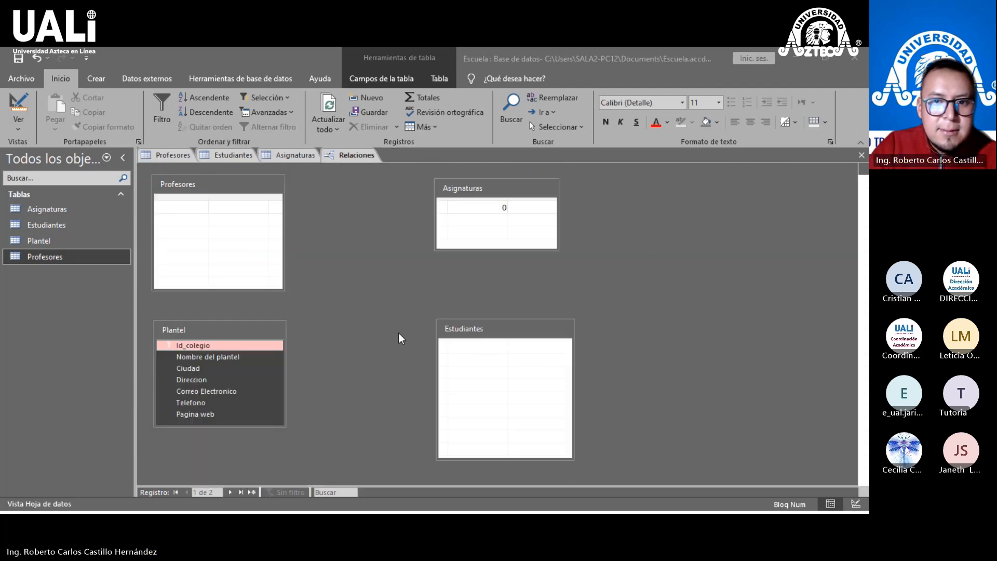
Step: Close the Profesores, Estudiantes and Asignaturas datasheets, keeping only the relationships diagram open
{"action": "right_click", "coordinate": [179, 158]}
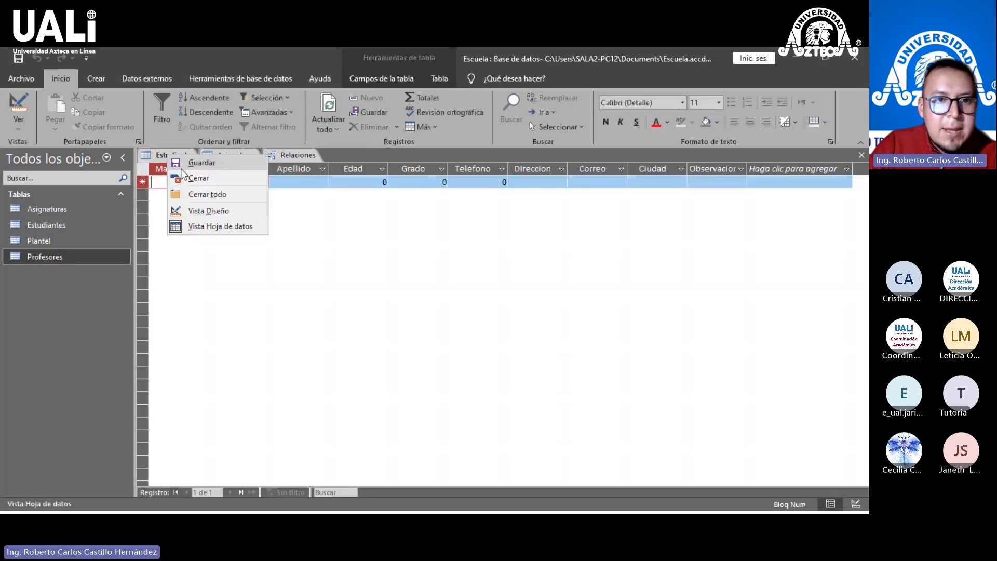
{"action": "left_click", "coordinate": [188, 178]}
{"action": "right_click", "coordinate": [161, 157]}
{"action": "left_click", "coordinate": [172, 181]}
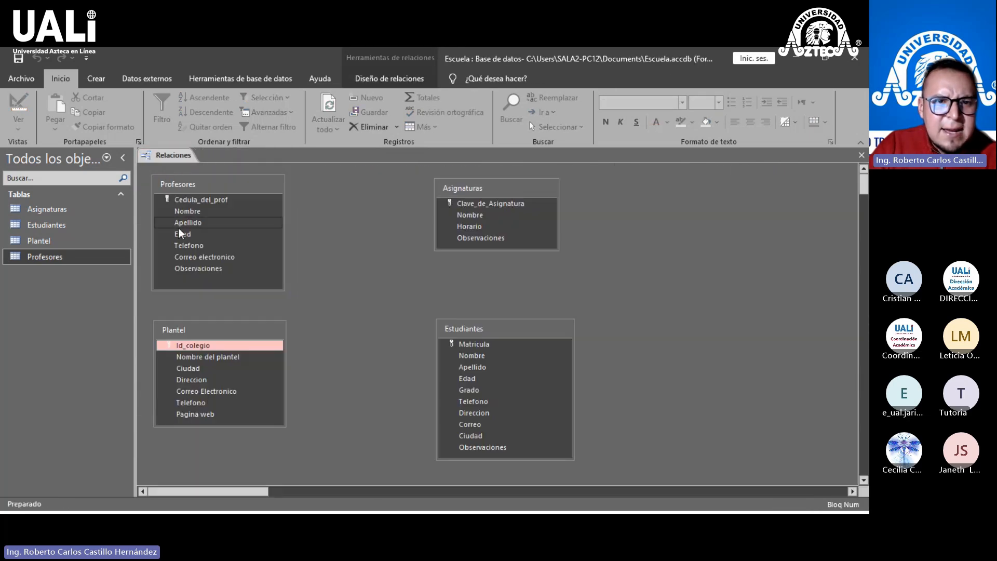
Step: Open the Profesores table in Design view from the relationships diagram
{"action": "left_click", "coordinate": [191, 191]}
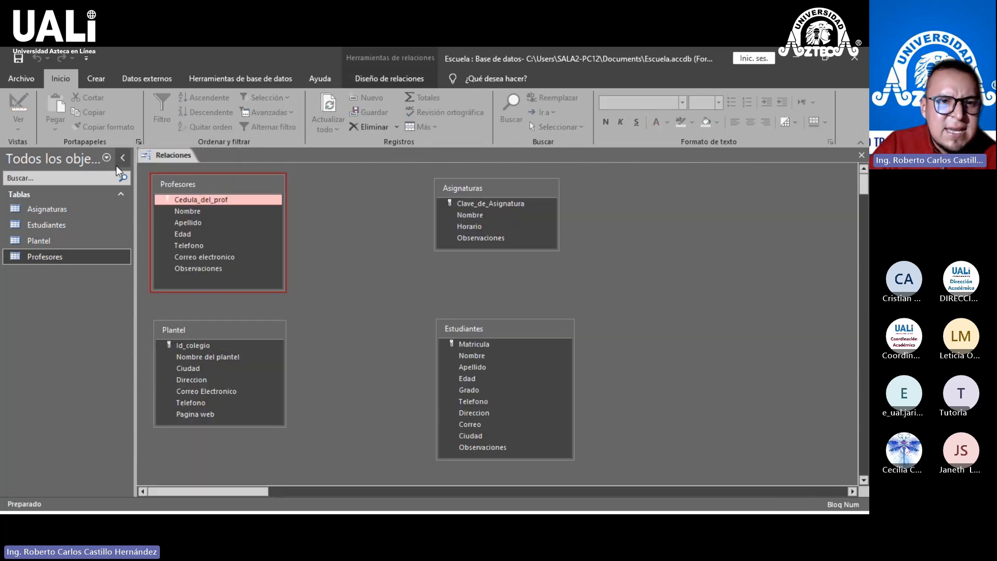
{"action": "right_click", "coordinate": [177, 188]}
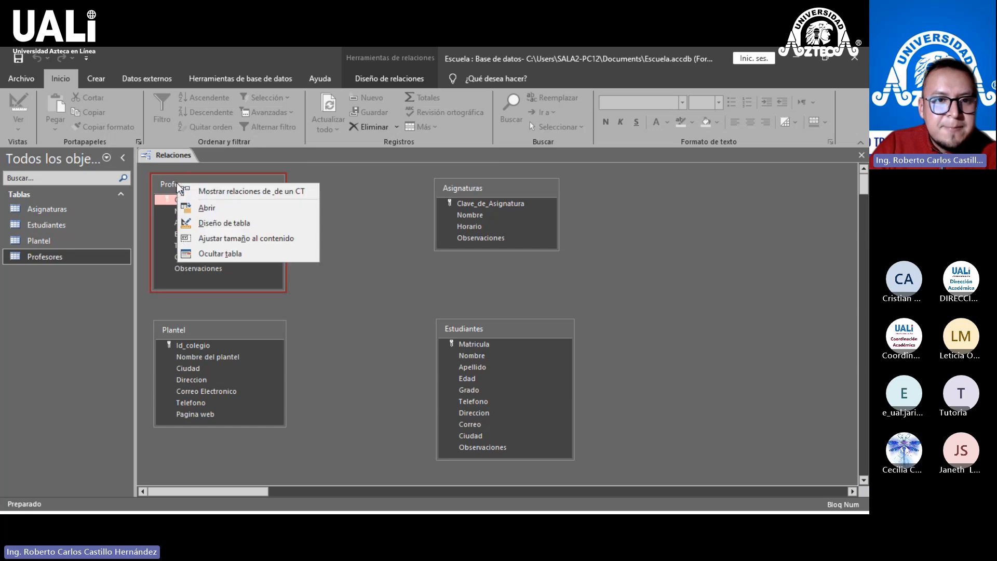
{"action": "left_click", "coordinate": [240, 222]}
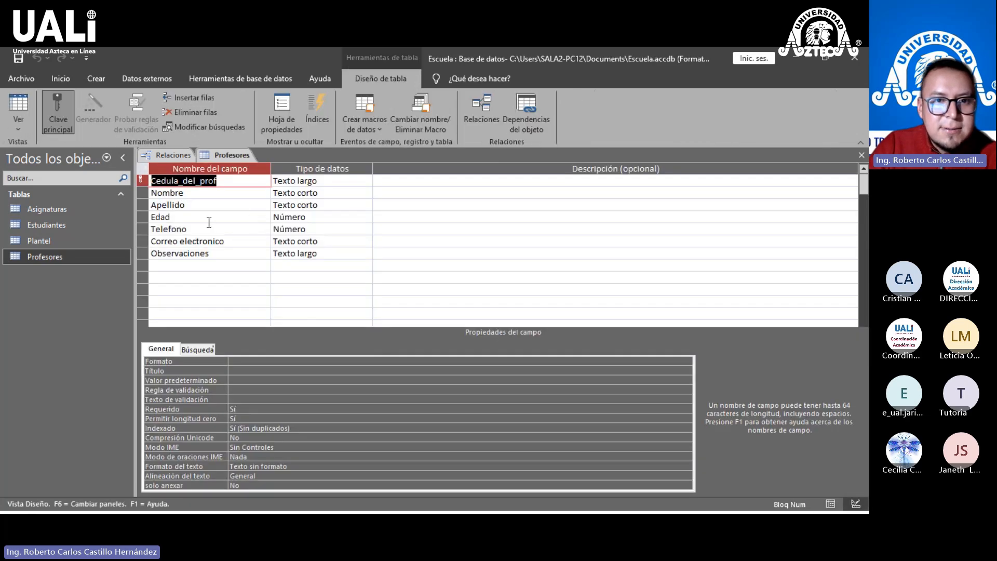
Step: Return to the relationships diagram and open the Plantel table in Design view
{"action": "left_click", "coordinate": [173, 156]}
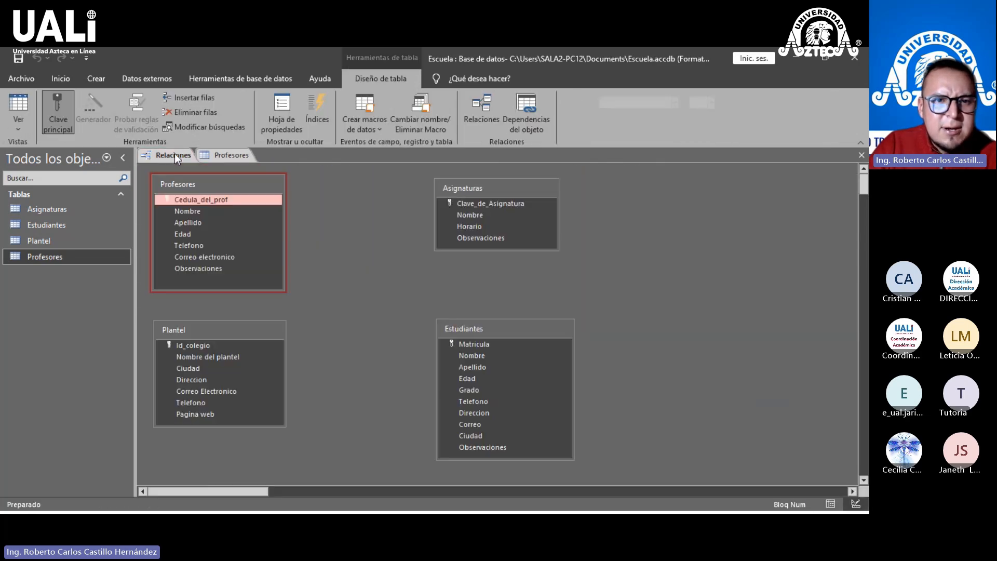
{"action": "right_click", "coordinate": [203, 333]}
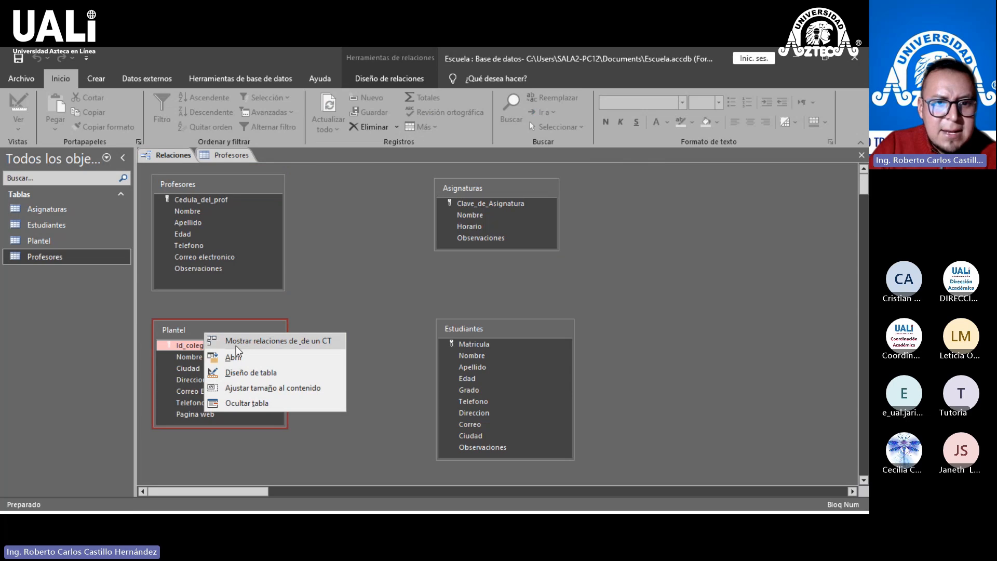
{"action": "left_click", "coordinate": [245, 372]}
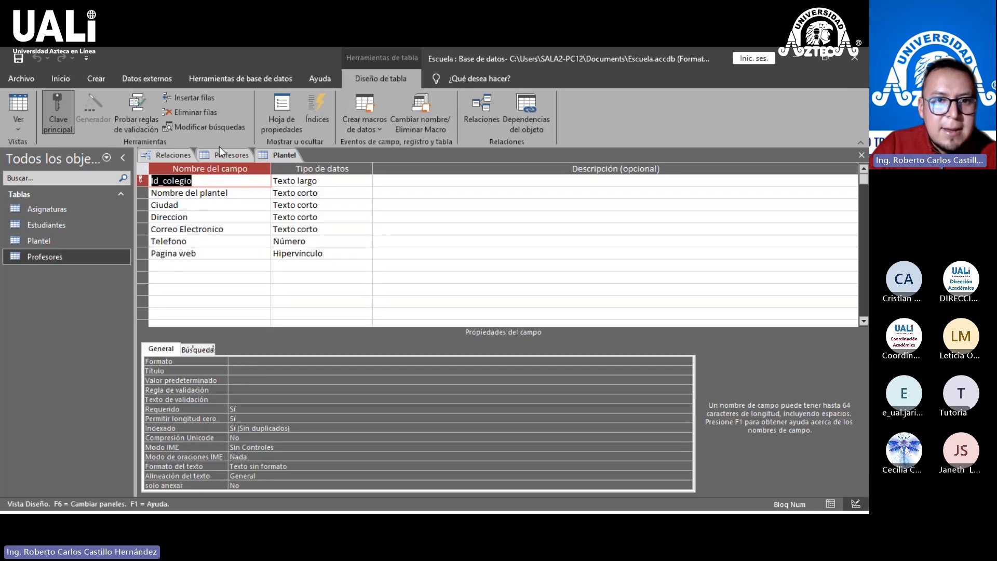
Step: Compare the field lists of the Profesores and Plantel table designs with their boxes in the relationships diagram
{"action": "left_click_drag", "start_coordinate": [228, 157], "coordinate": [285, 158]}
{"action": "left_click", "coordinate": [230, 157]}
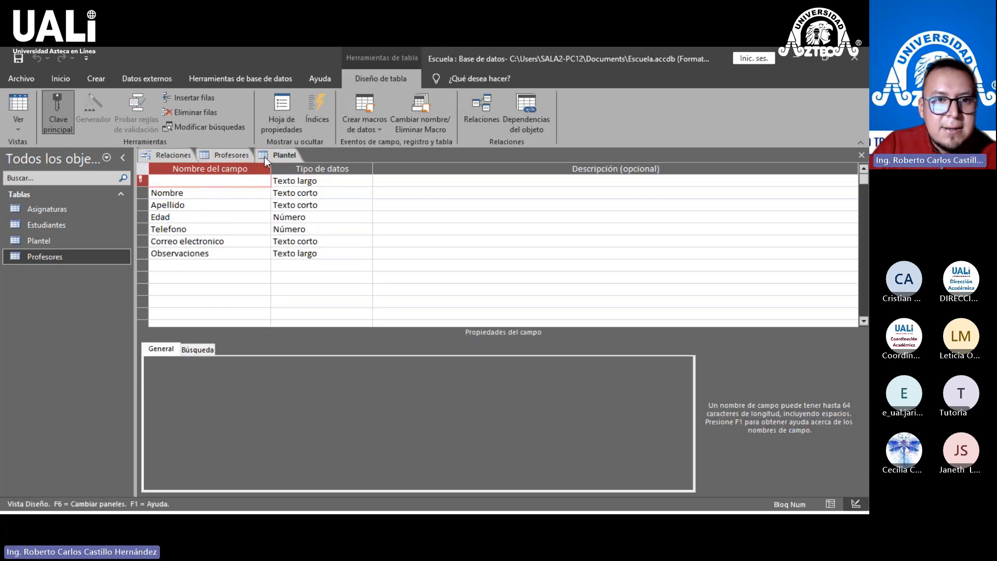
{"action": "left_click", "coordinate": [172, 165]}
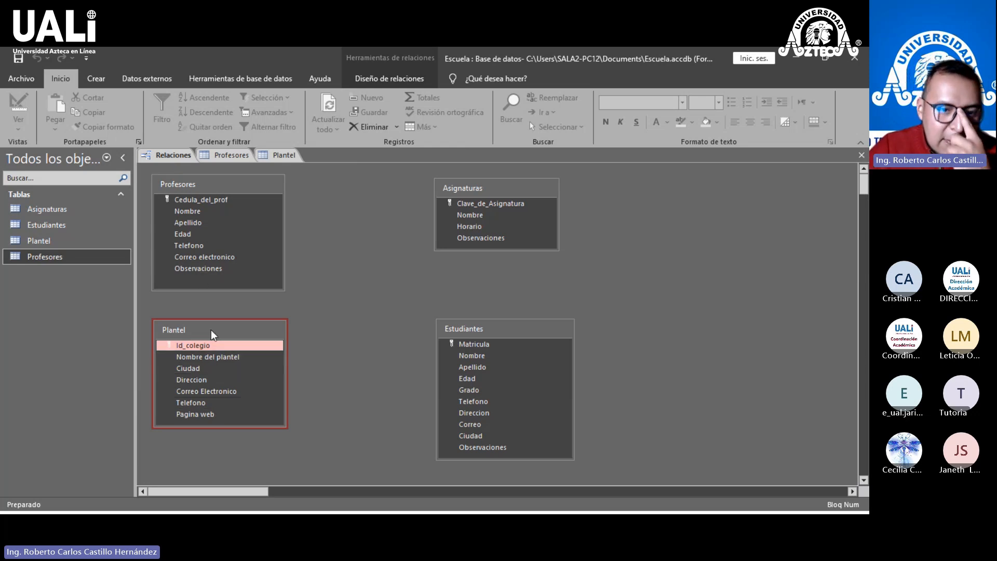
{"action": "left_click", "coordinate": [275, 155]}
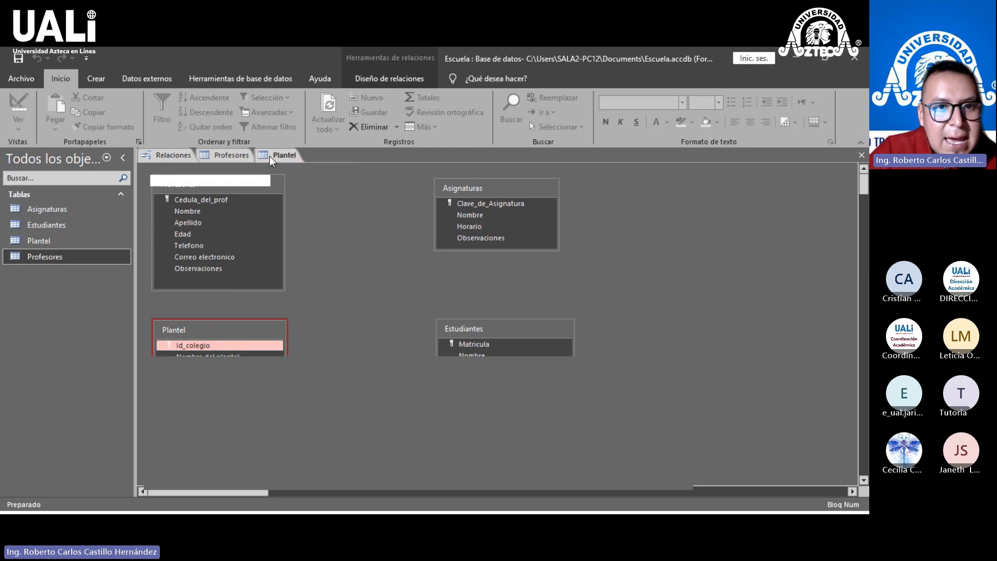
{"action": "left_click", "coordinate": [231, 156]}
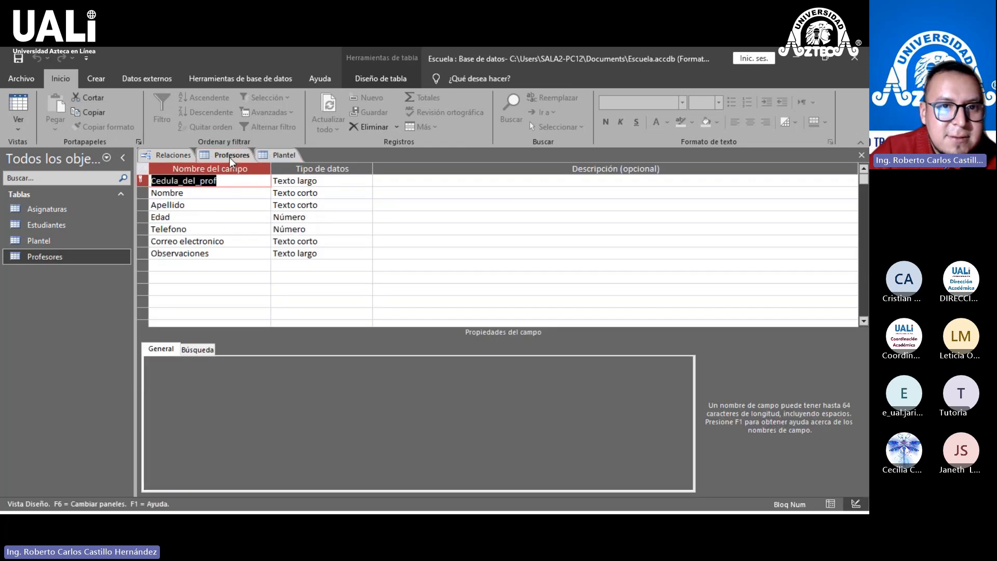
{"action": "left_click", "coordinate": [289, 155]}
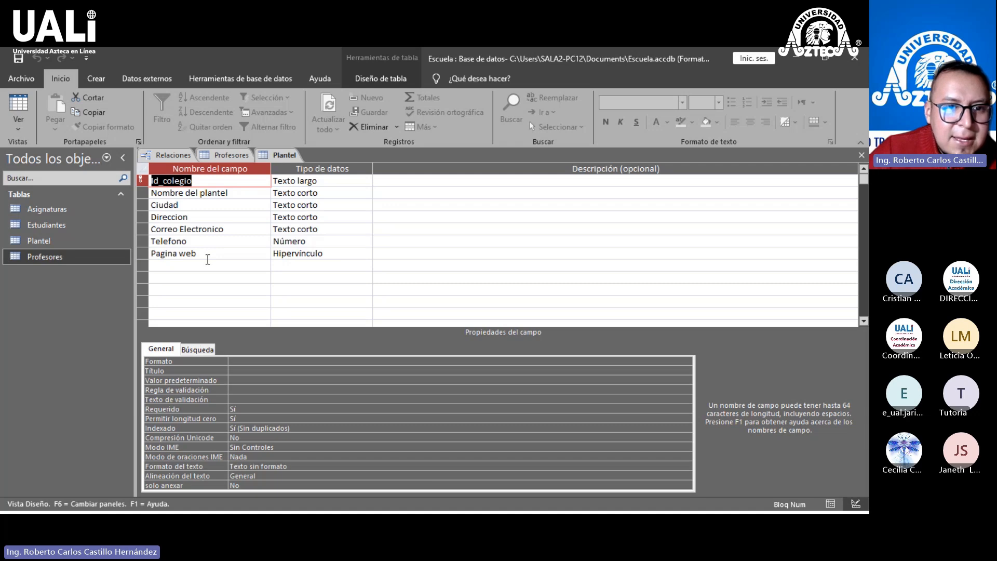
{"action": "left_click", "coordinate": [207, 258]}
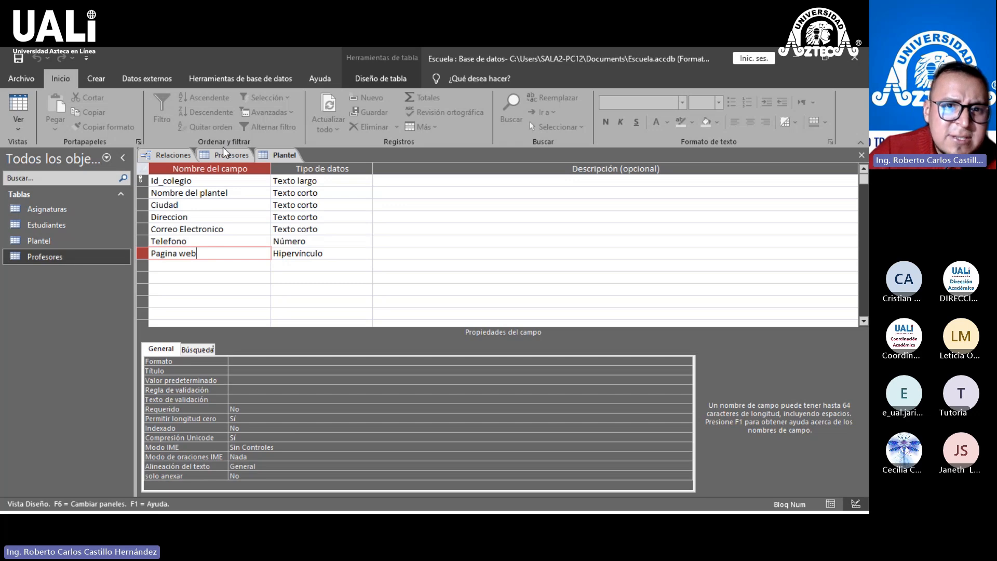
{"action": "left_click", "coordinate": [234, 157]}
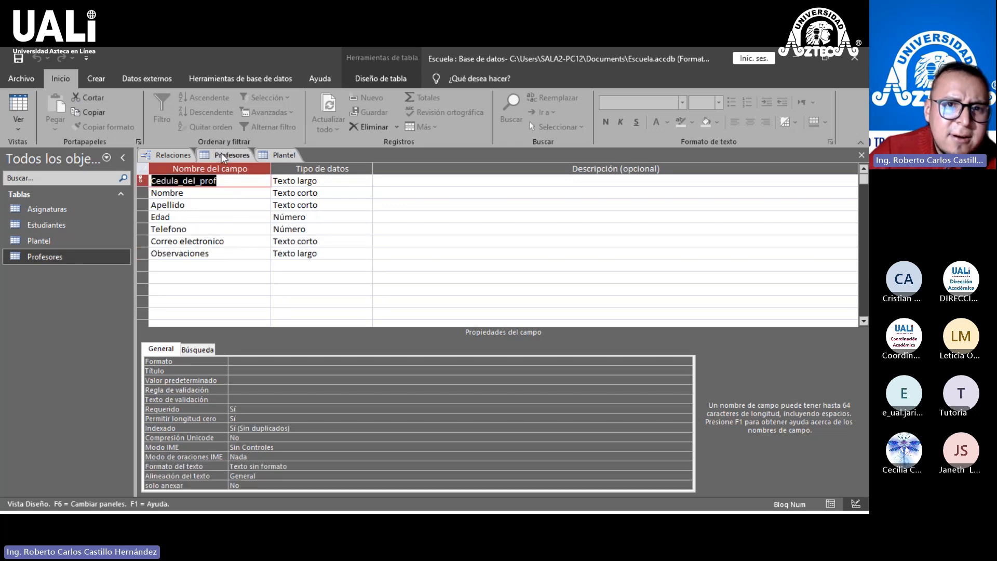
{"action": "left_click", "coordinate": [264, 159]}
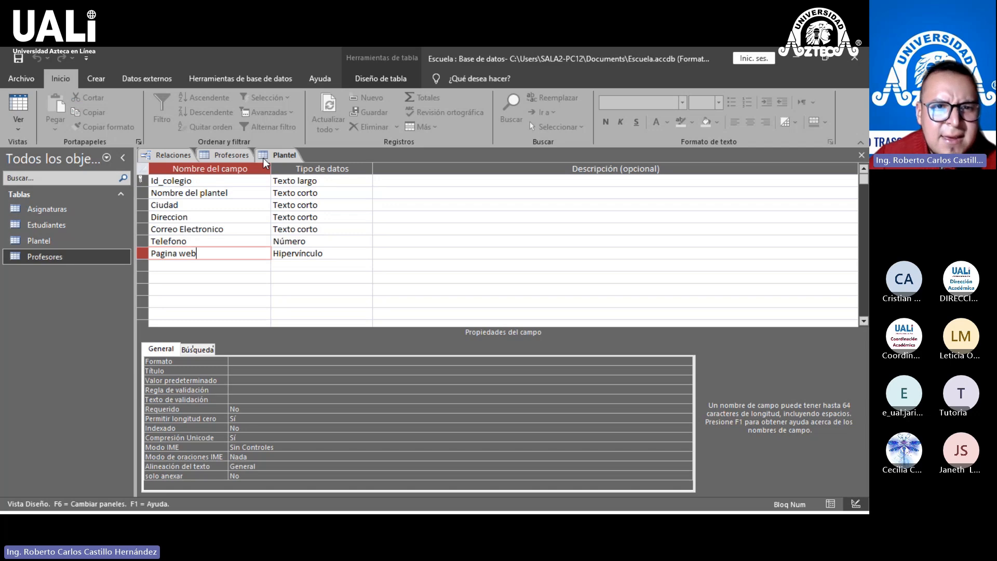
{"action": "left_click", "coordinate": [224, 154]}
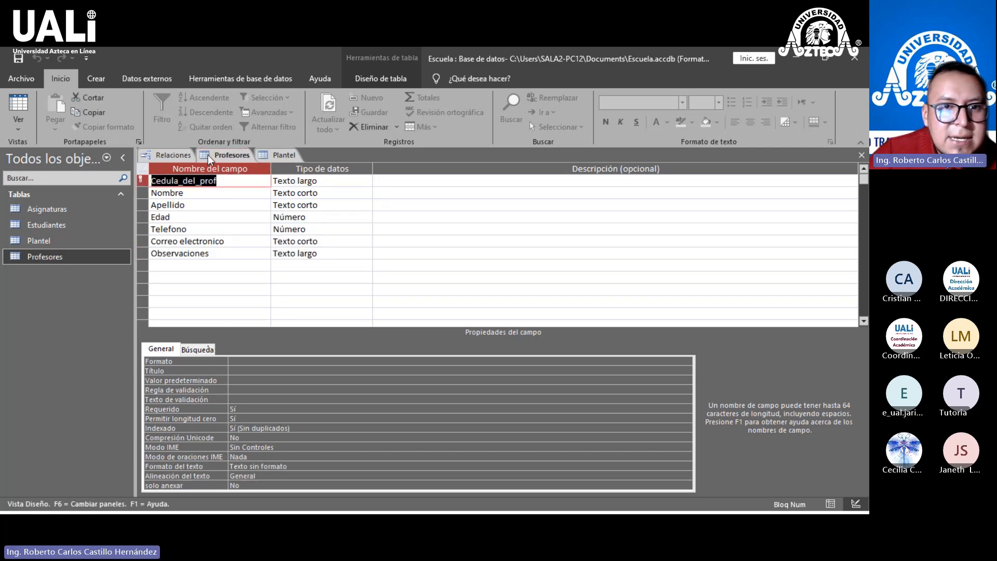
{"action": "left_click", "coordinate": [280, 155]}
{"action": "left_click", "coordinate": [225, 155]}
{"action": "left_click", "coordinate": [168, 155]}
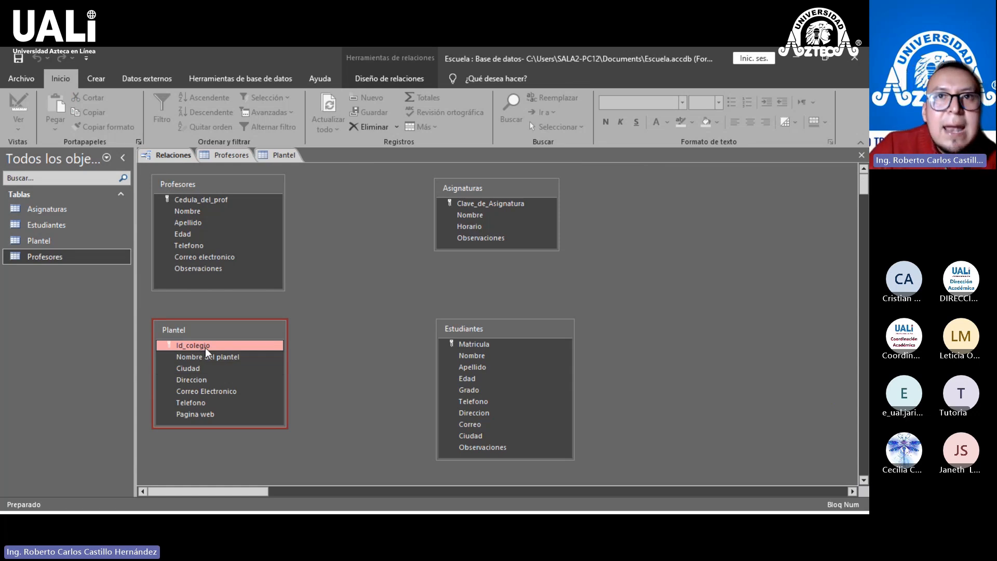
Step: Compare the Id_colegio key field of Plantel with the fields and first empty row of the Profesores design
{"action": "left_click", "coordinate": [218, 159]}
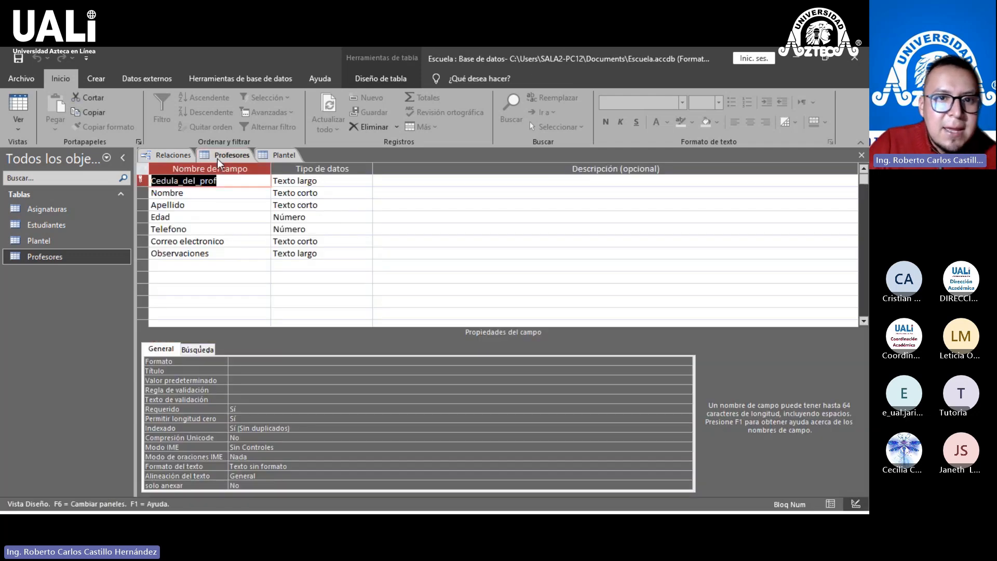
{"action": "left_click", "coordinate": [283, 157]}
{"action": "left_click", "coordinate": [241, 181]}
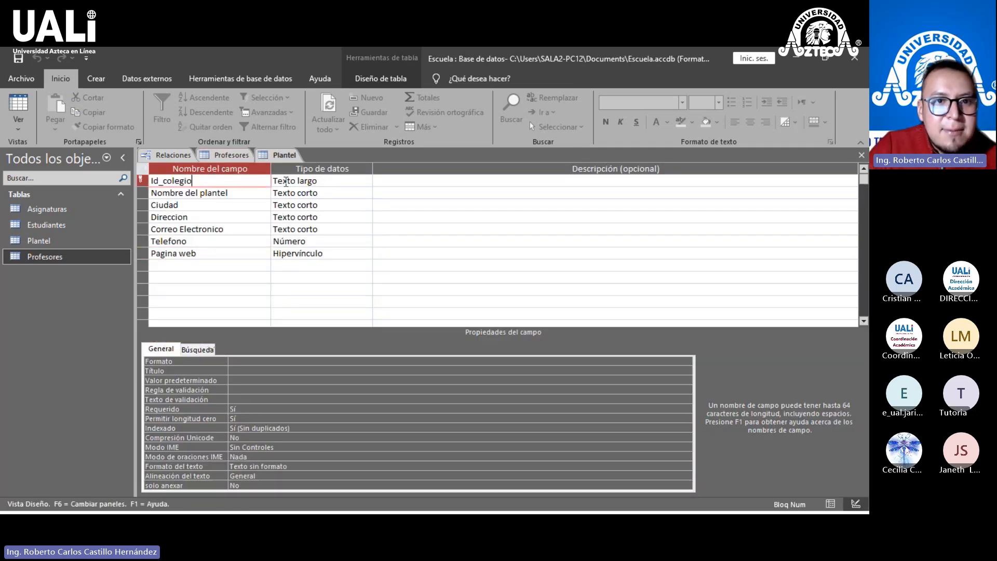
{"action": "left_click", "coordinate": [228, 155]}
{"action": "left_click", "coordinate": [291, 155]}
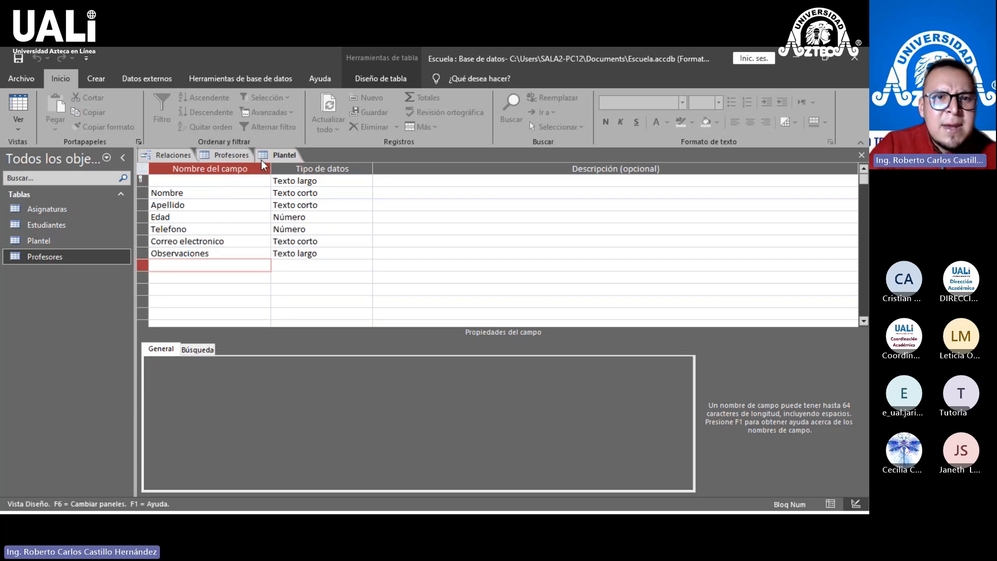
{"action": "left_click", "coordinate": [233, 156]}
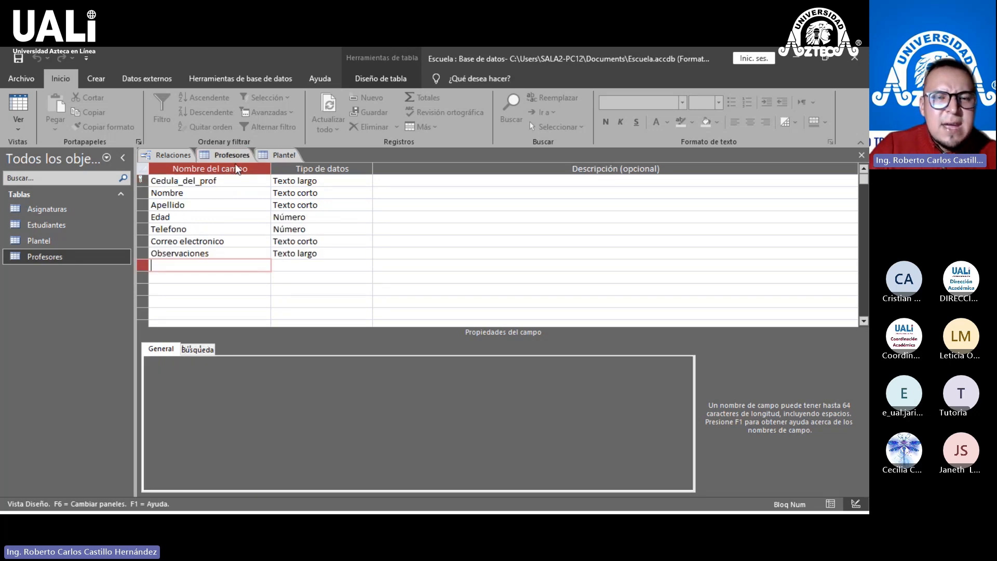
{"action": "left_click", "coordinate": [266, 156]}
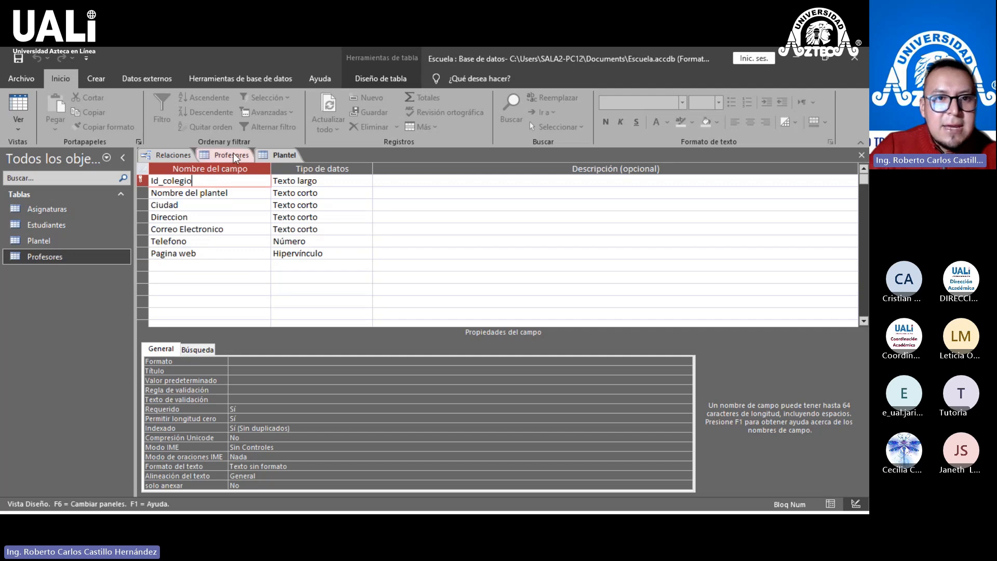
{"action": "left_click", "coordinate": [233, 156]}
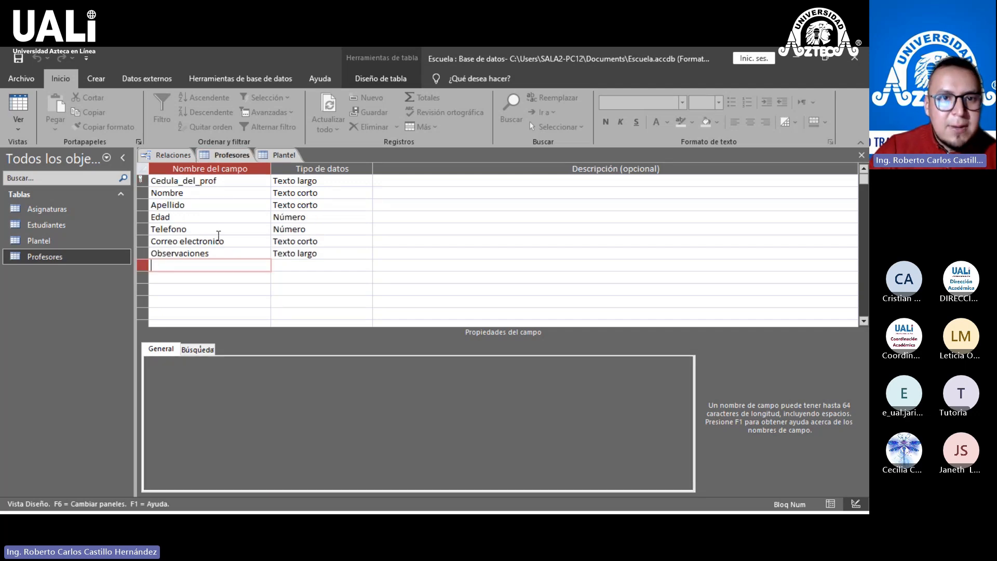
{"action": "left_click", "coordinate": [267, 157]}
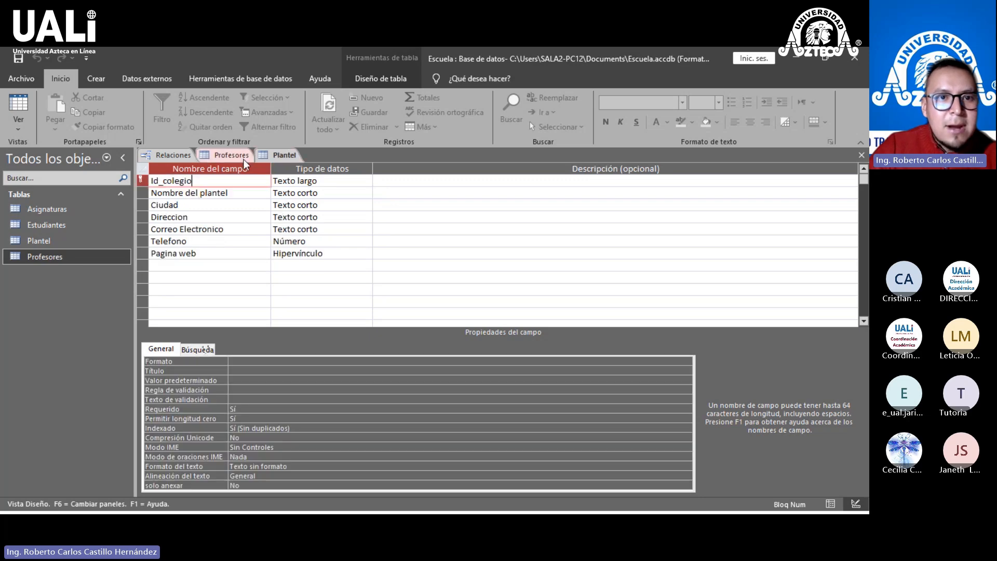
{"action": "left_click", "coordinate": [236, 157]}
{"action": "left_click", "coordinate": [261, 157]}
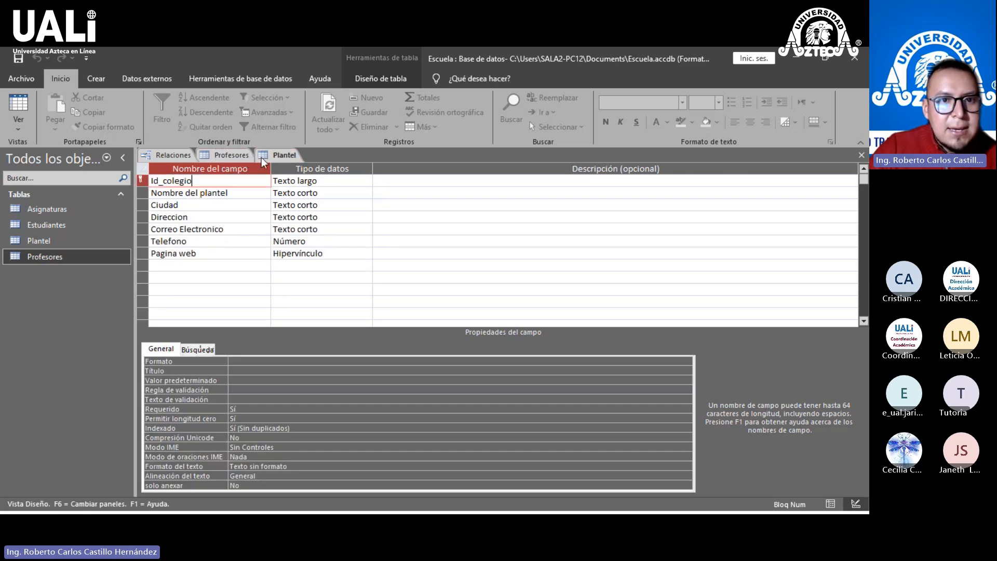
Step: Examine the name, data type and format property of the Id_colegio field in the Plantel design
{"action": "left_click", "coordinate": [293, 180]}
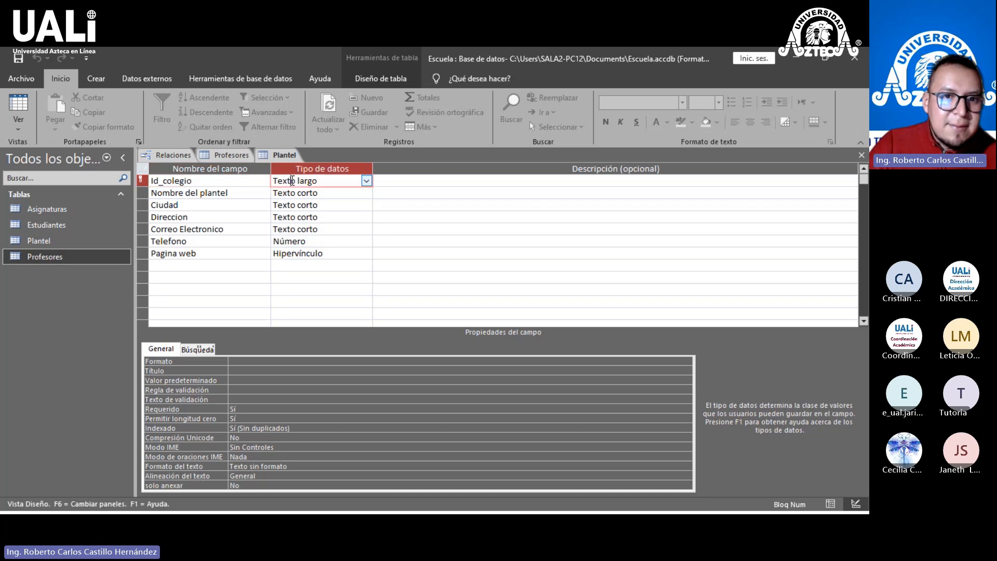
{"action": "left_click", "coordinate": [257, 180]}
{"action": "double_click", "coordinate": [258, 179]}
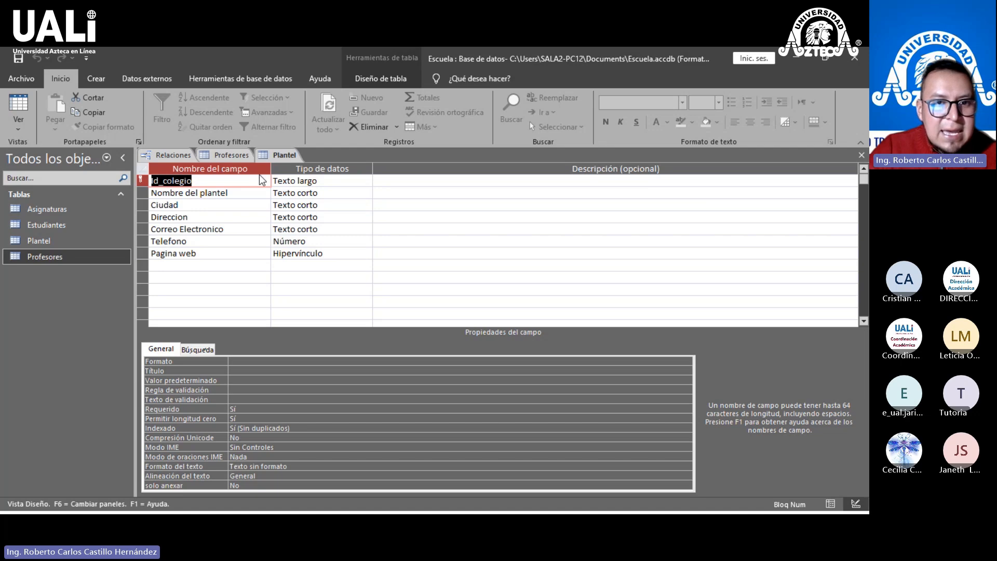
{"action": "left_click", "coordinate": [295, 183]}
{"action": "left_click", "coordinate": [258, 361]}
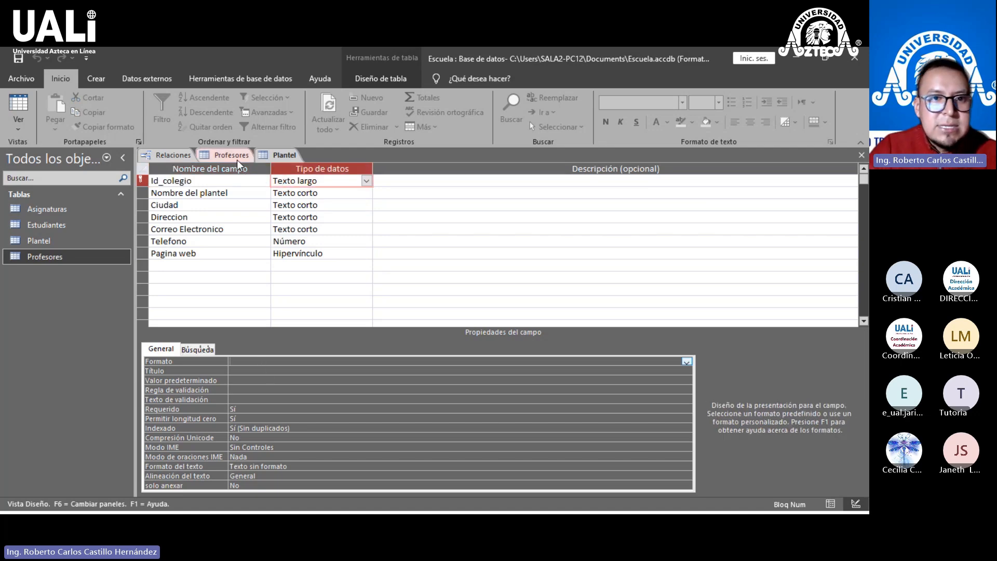
{"action": "left_click", "coordinate": [198, 180]}
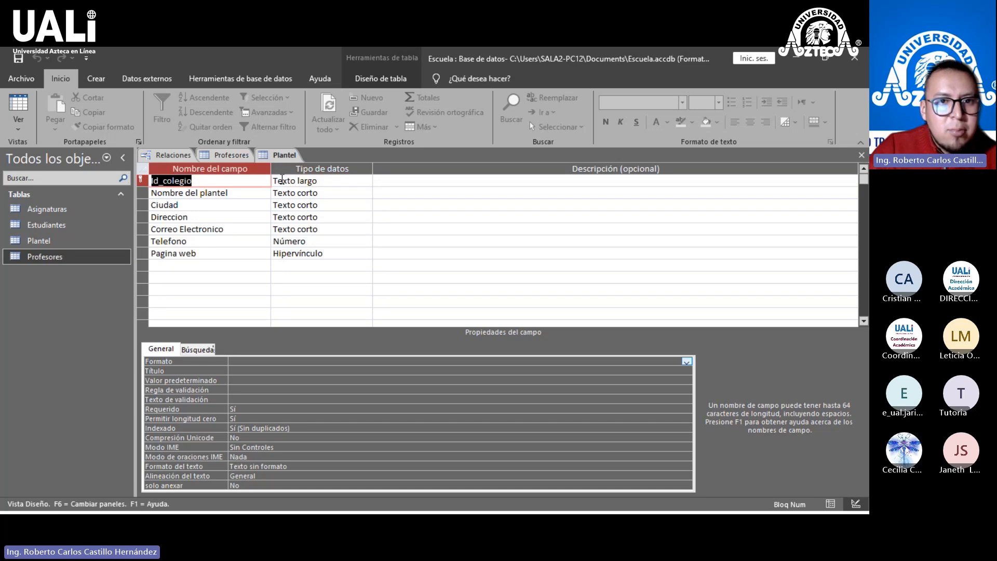
{"action": "left_click", "coordinate": [318, 180]}
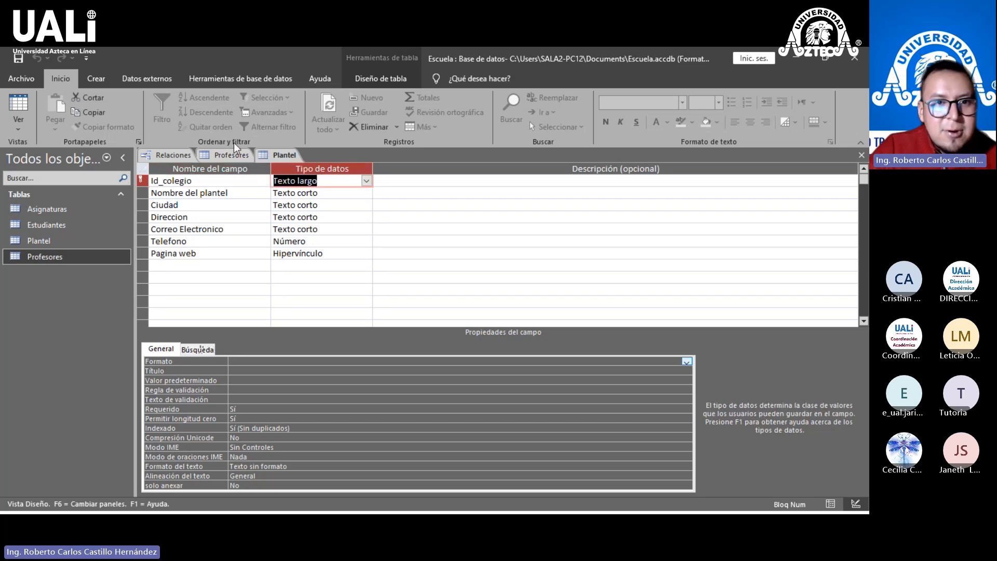
Step: Check the Id_colegio name and data type in Plantel against the existing fields of the Profesores design
{"action": "left_click", "coordinate": [230, 154]}
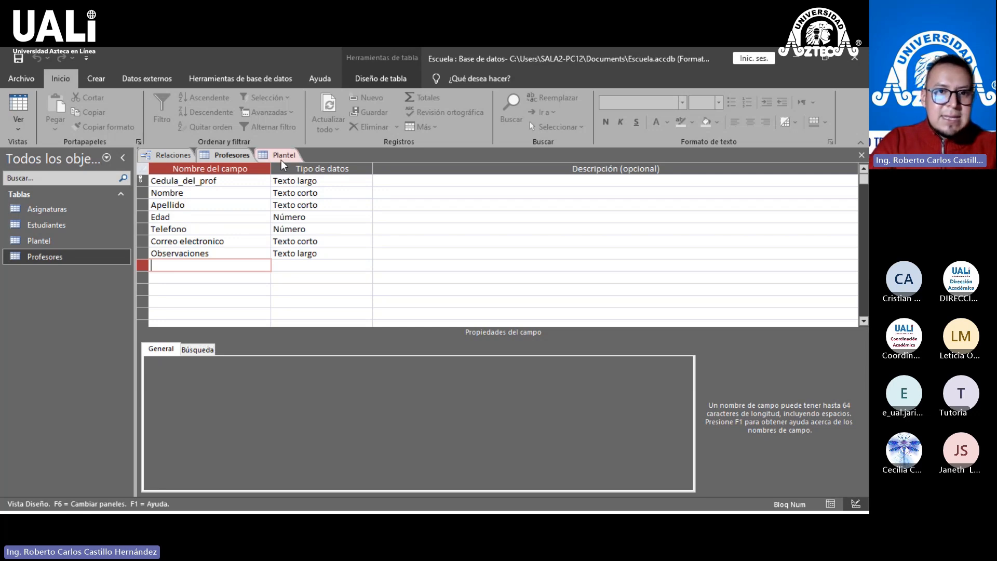
{"action": "left_click", "coordinate": [280, 156]}
{"action": "left_click", "coordinate": [199, 179]}
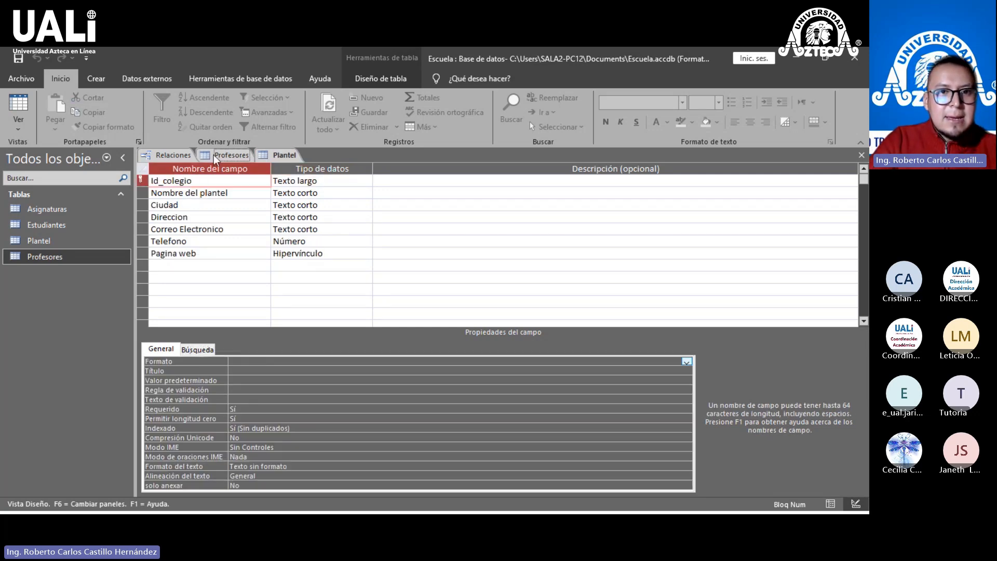
{"action": "left_click", "coordinate": [214, 155]}
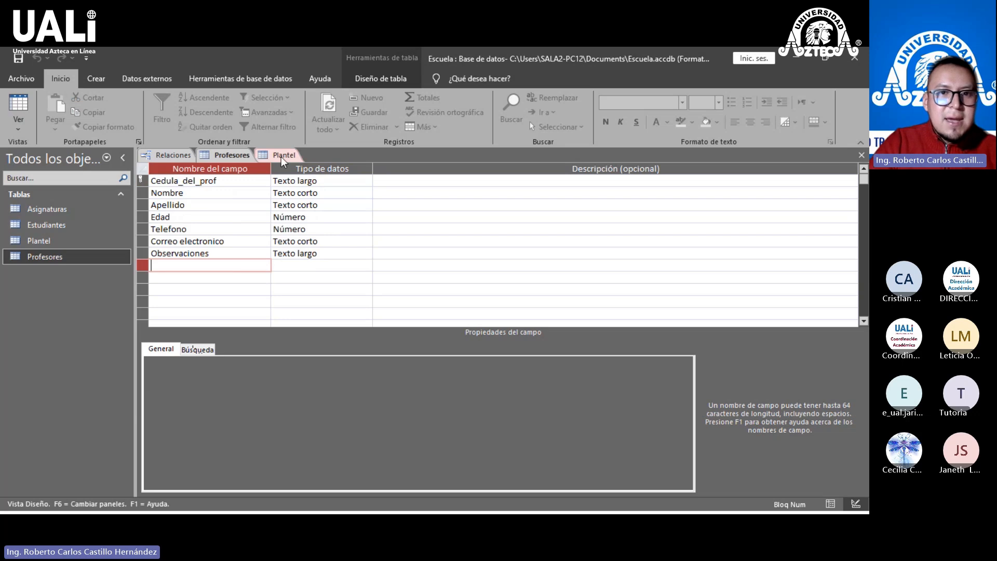
{"action": "left_click", "coordinate": [281, 156]}
{"action": "left_click", "coordinate": [292, 181]}
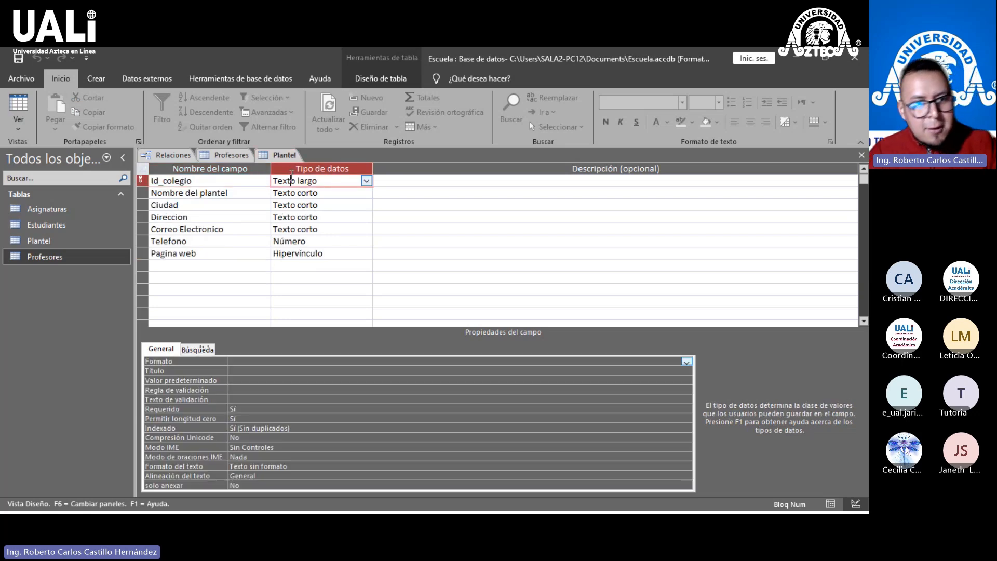
{"action": "left_click", "coordinate": [234, 156]}
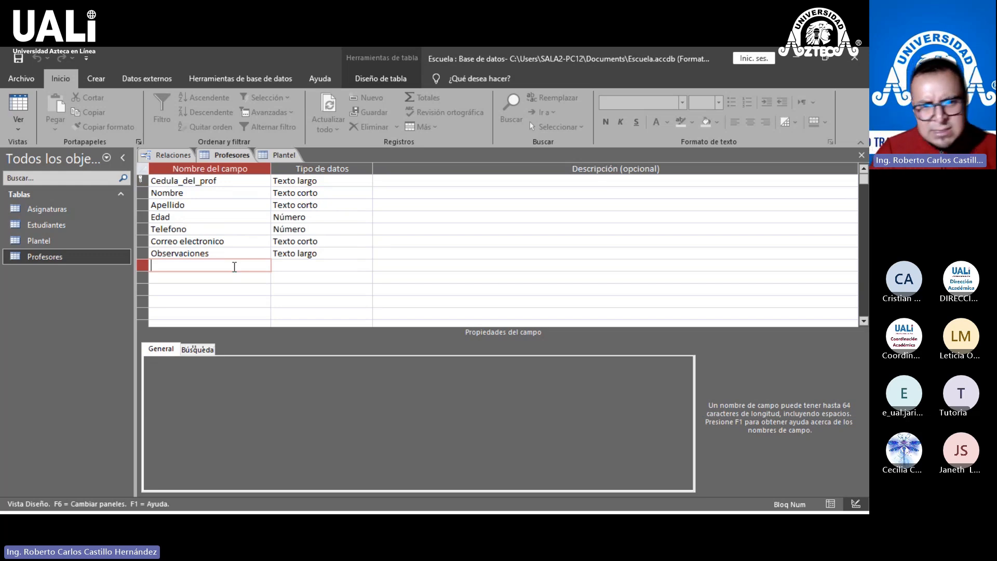
{"action": "left_click", "coordinate": [264, 156]}
{"action": "left_click", "coordinate": [232, 155]}
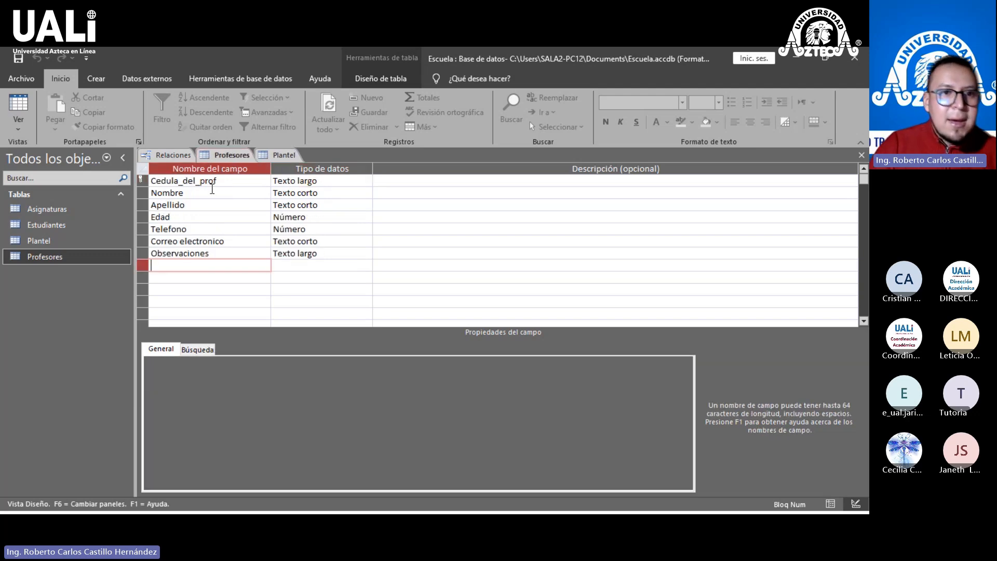
{"action": "left_click", "coordinate": [271, 155]}
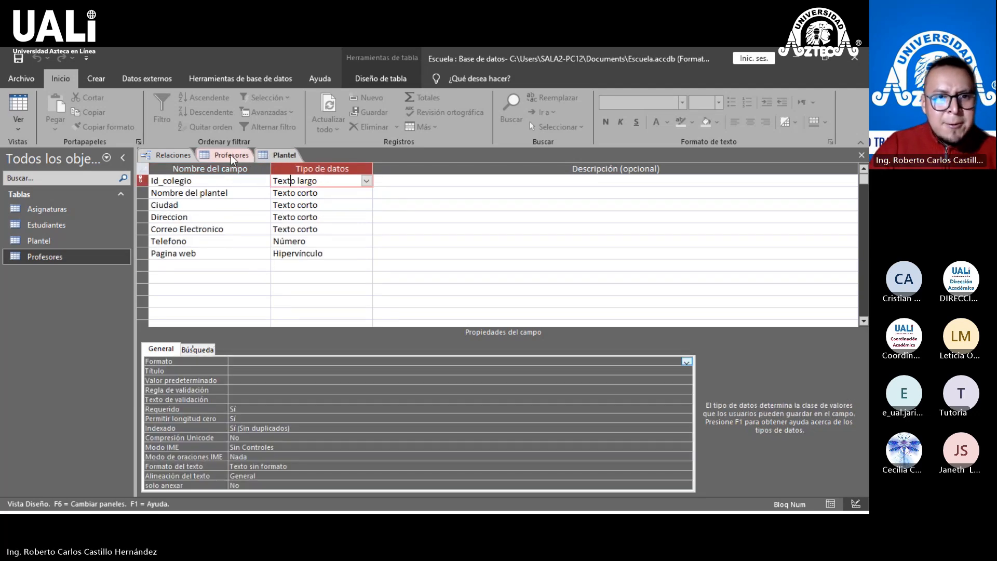
Step: Add a field named Id_colegio below Observaciones in the Profesores design and return to the Plantel design
{"action": "left_click", "coordinate": [231, 155]}
{"action": "type", "text": "I"}
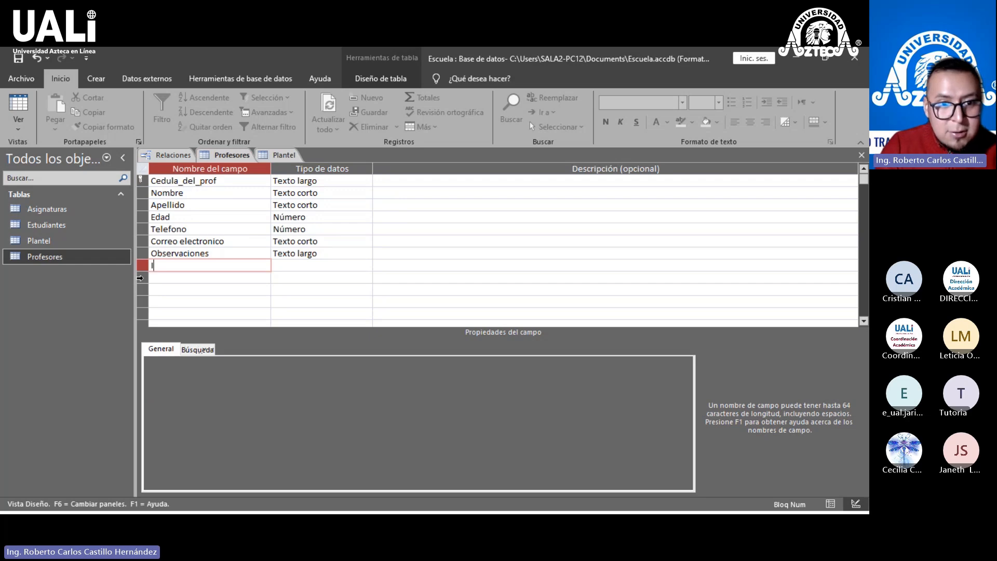
{"action": "type", "text": "D-"}
{"action": "key", "text": "BackSpace"}
{"action": "key", "text": "BackSpace"}
{"action": "type", "text": "D_"}
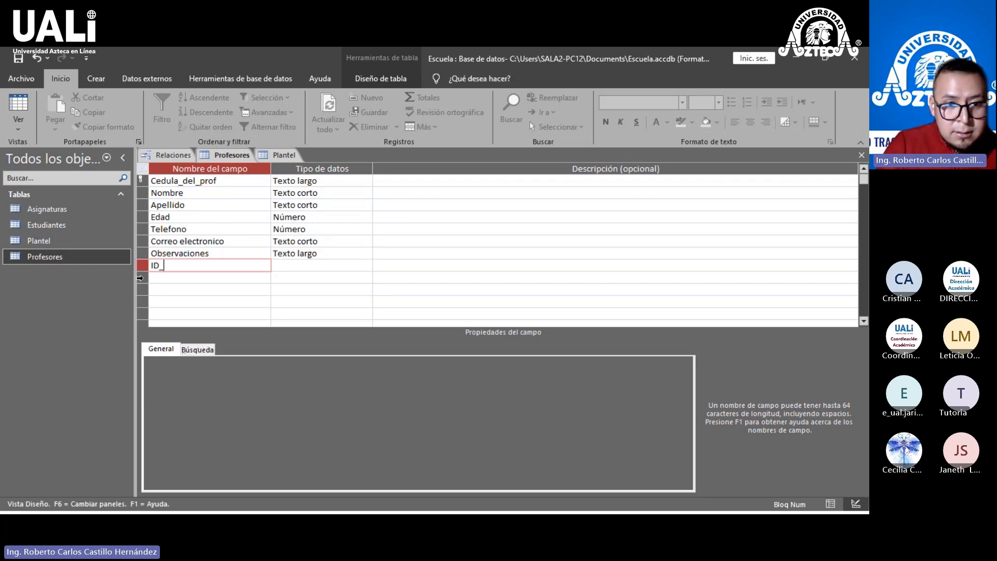
{"action": "key", "text": "BackSpace"}
{"action": "key", "text": "BackSpace"}
{"action": "type", "text": "d"}
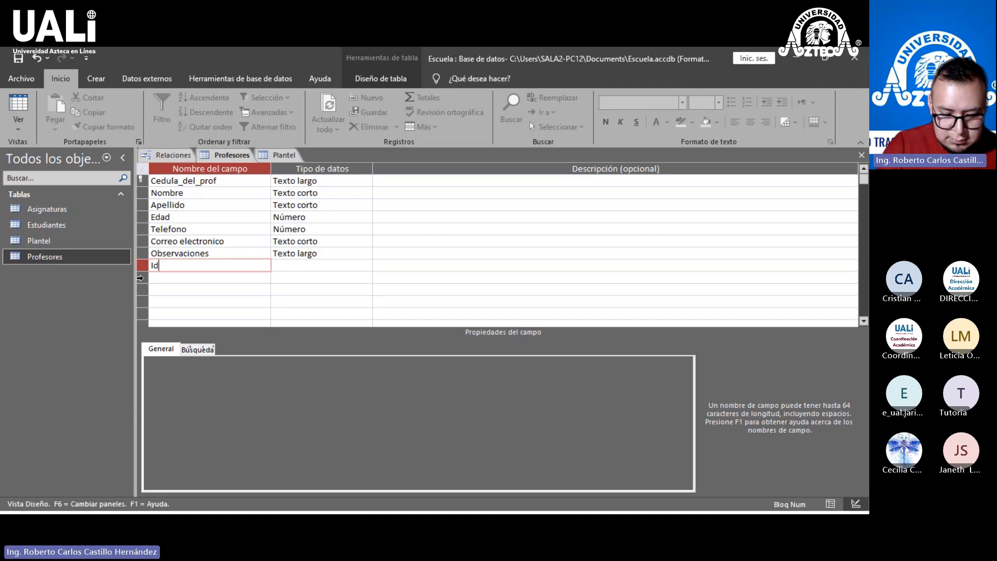
{"action": "type", "text": "_colegio"}
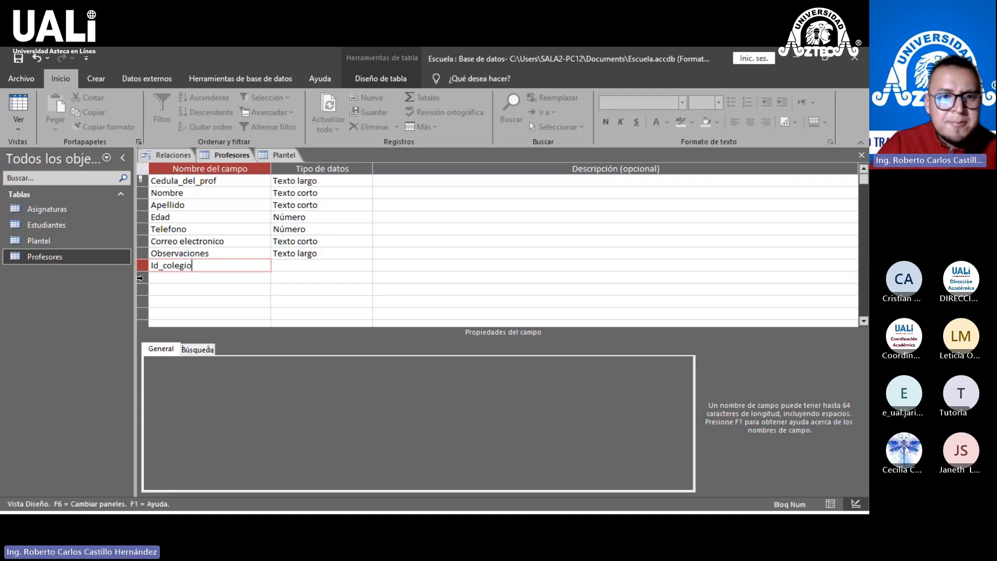
{"action": "left_click", "coordinate": [264, 158]}
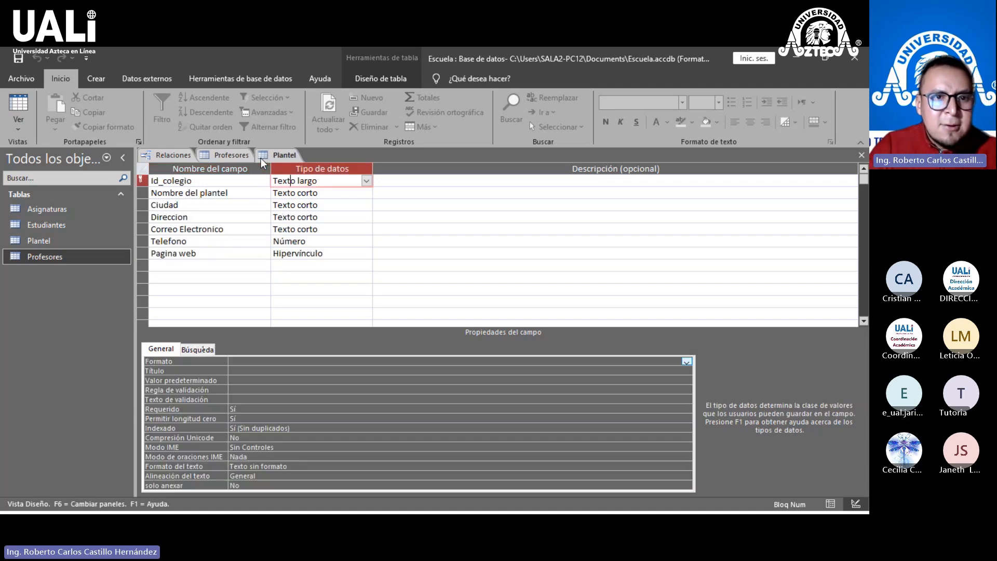
Step: Set the data type of the Id_colegio field in the Profesores design to Texto largo, matching Plantel's key field
{"action": "left_click", "coordinate": [214, 156]}
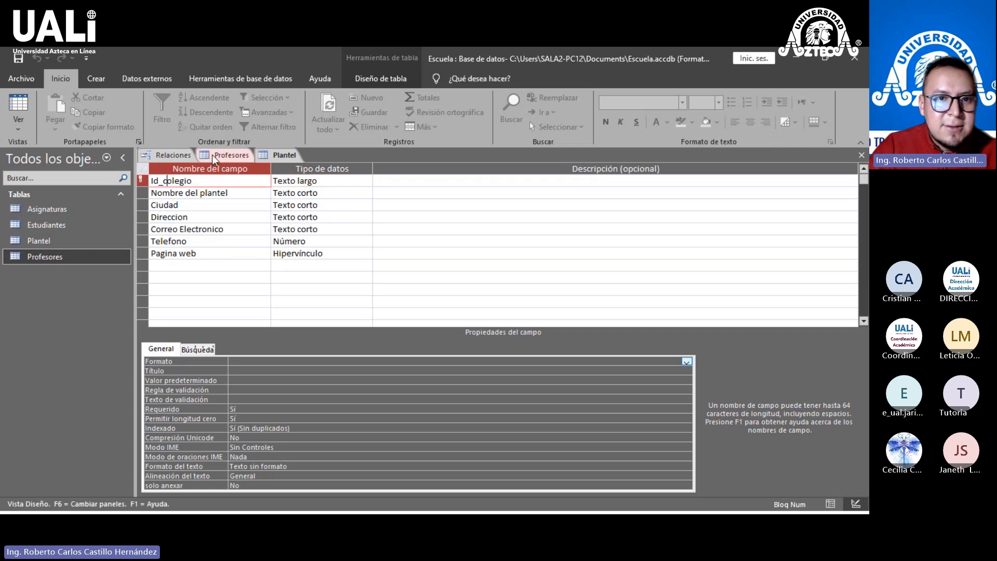
{"action": "left_click", "coordinate": [272, 157]}
{"action": "left_click", "coordinate": [245, 156]}
{"action": "left_click", "coordinate": [306, 265]}
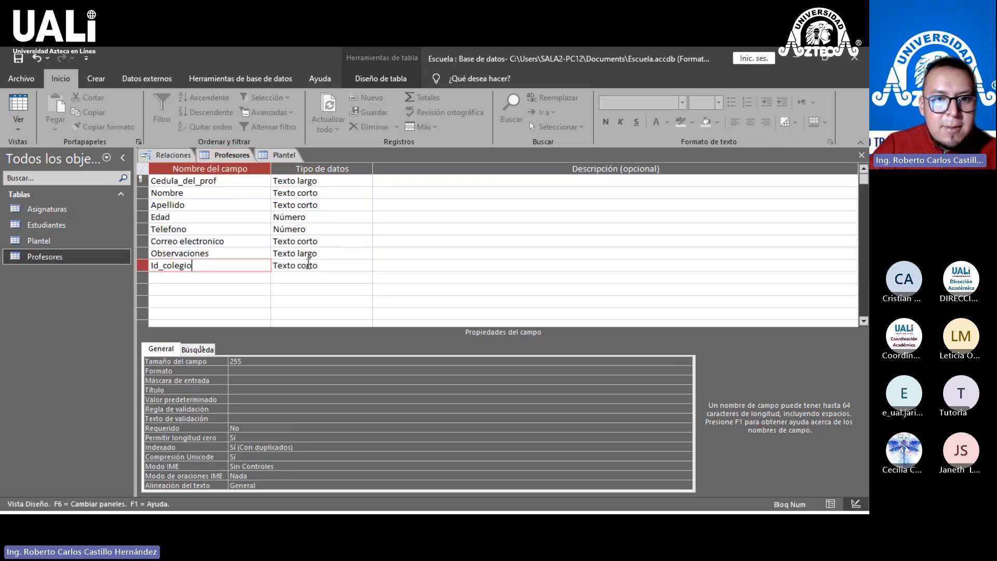
{"action": "left_click", "coordinate": [272, 154]}
{"action": "left_click", "coordinate": [245, 156]}
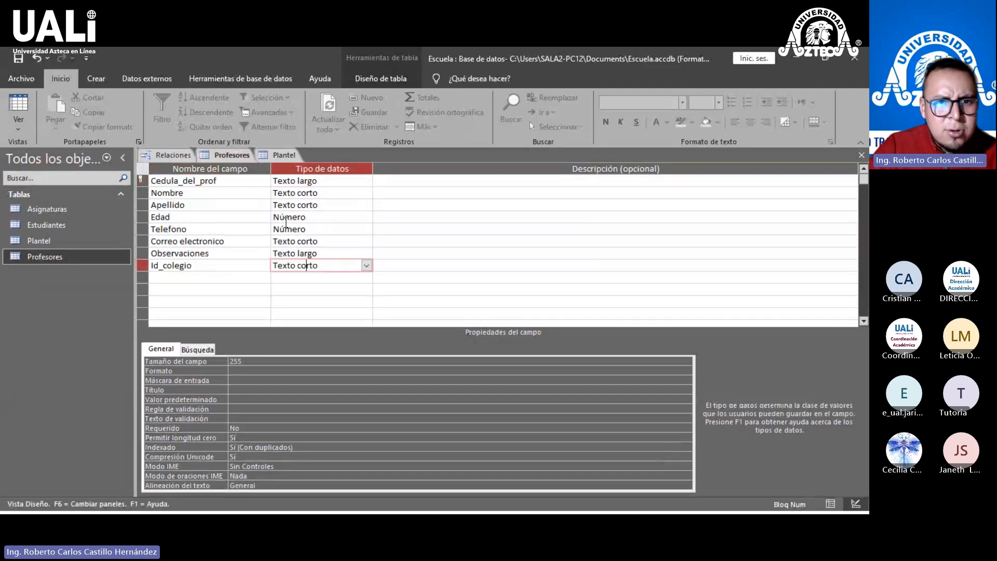
{"action": "left_click_drag", "start_coordinate": [324, 267], "coordinate": [264, 269]}
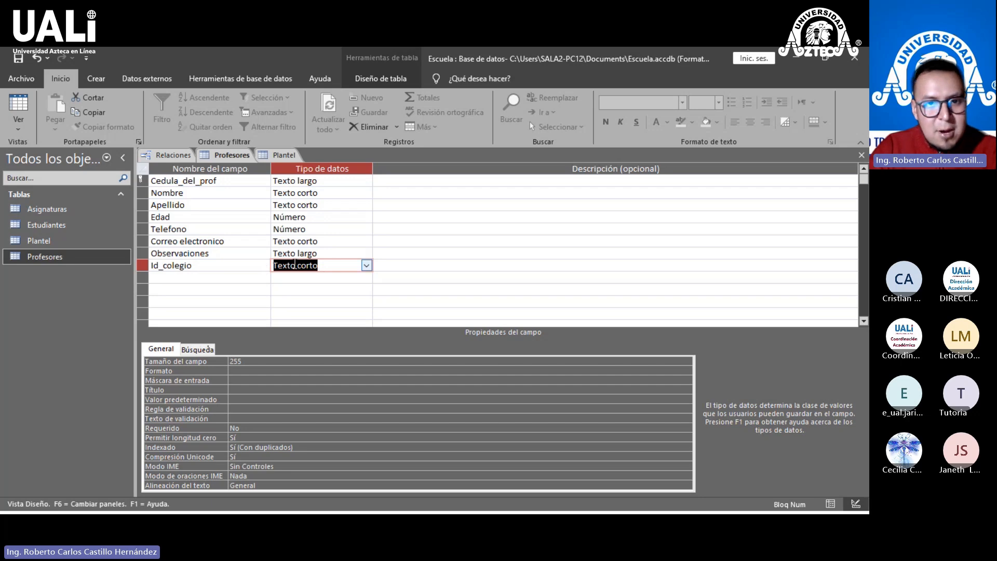
{"action": "left_click", "coordinate": [270, 155]}
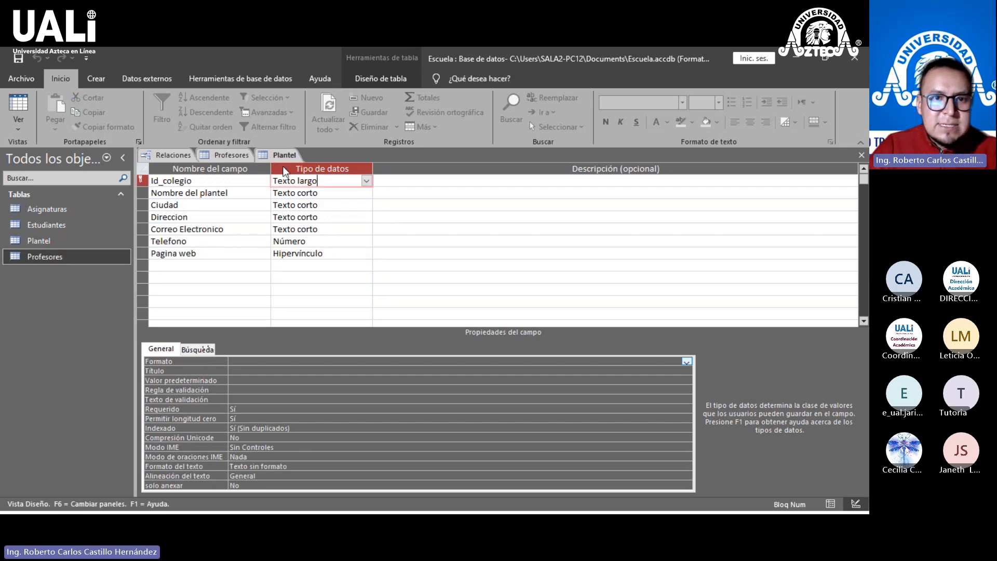
{"action": "left_click", "coordinate": [327, 181]}
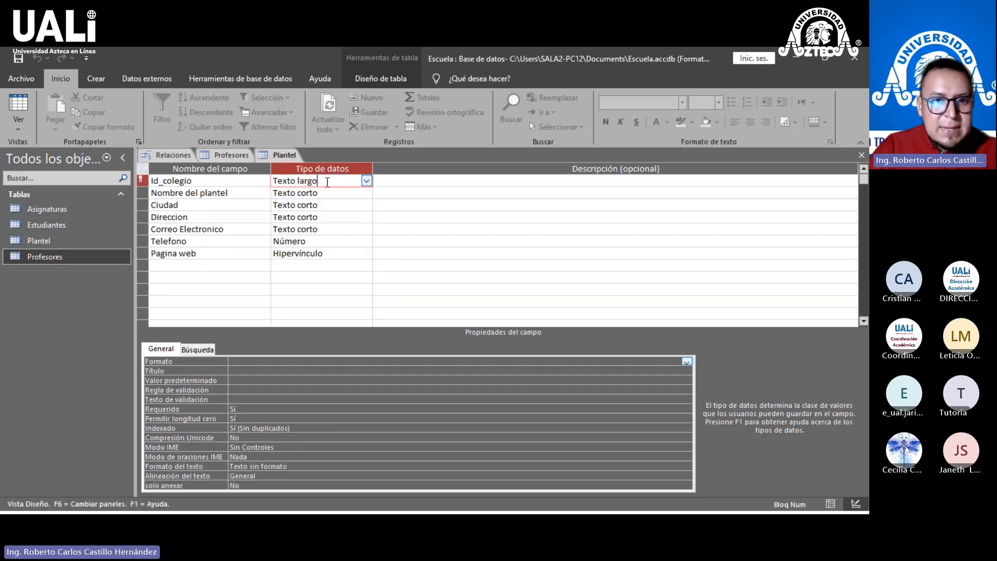
{"action": "left_click", "coordinate": [247, 156]}
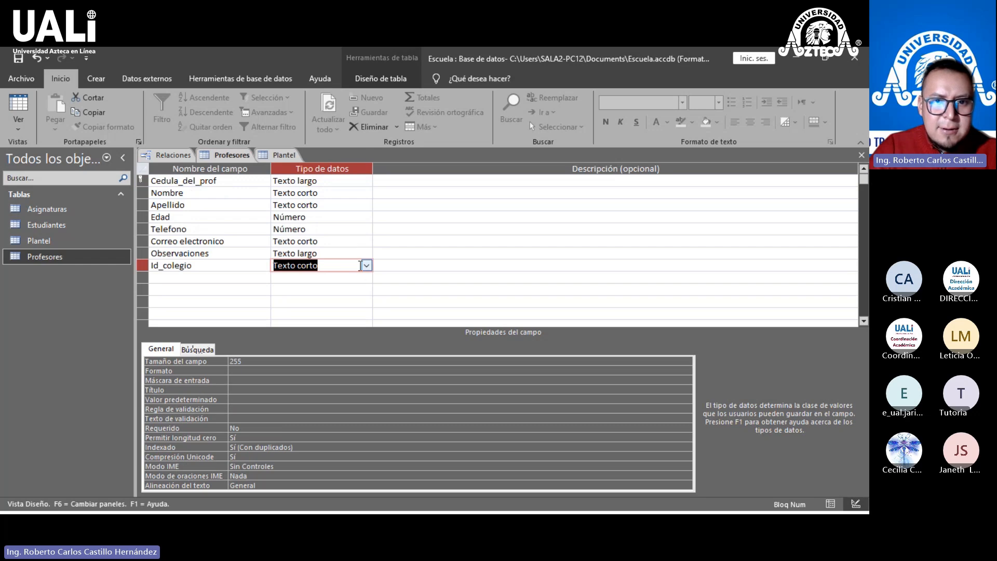
{"action": "left_click", "coordinate": [366, 265]}
{"action": "left_click", "coordinate": [344, 289]}
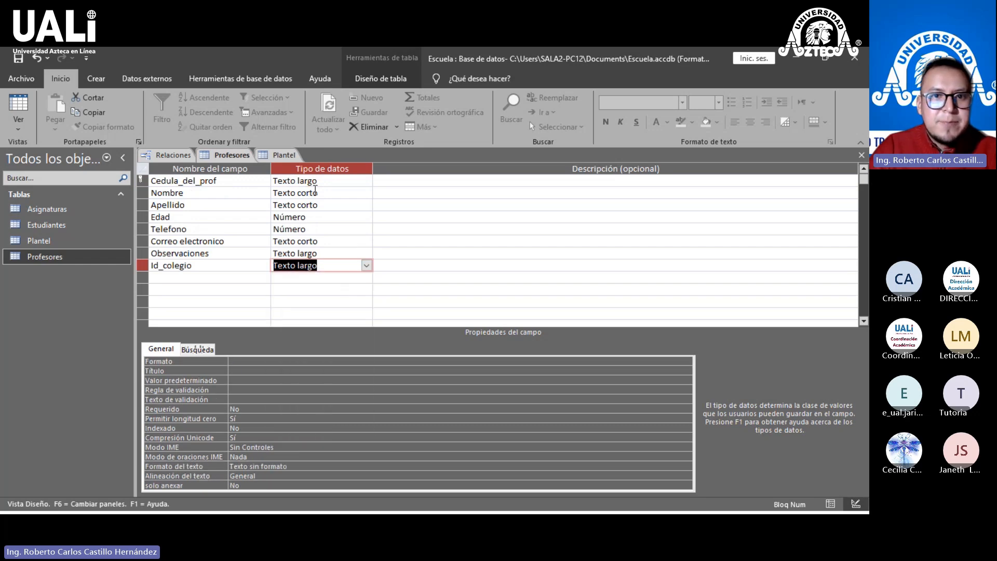
Step: Save and close the Profesores and Plantel table designs, returning to the relationships diagram
{"action": "right_click", "coordinate": [232, 157]}
{"action": "left_click", "coordinate": [253, 169]}
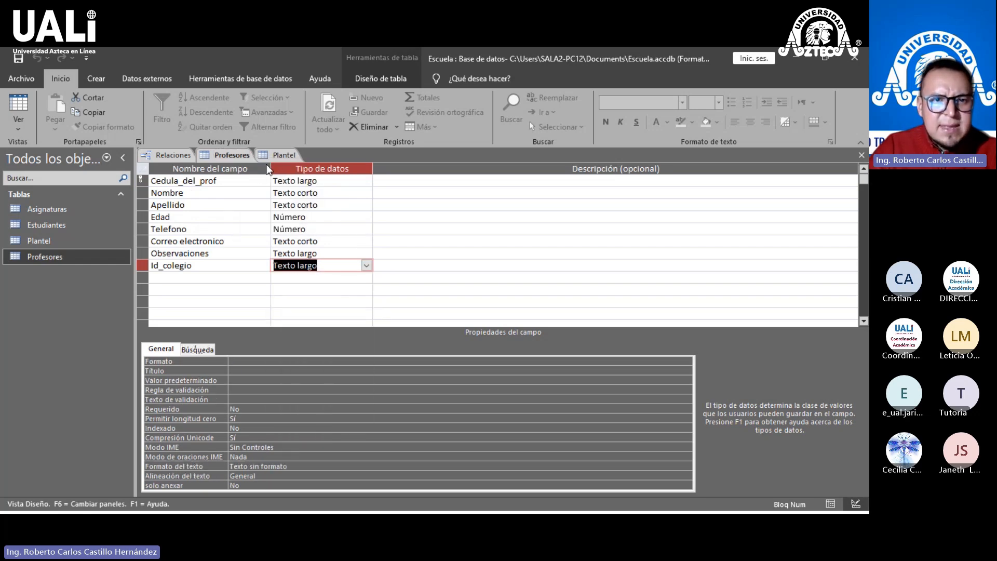
{"action": "right_click", "coordinate": [267, 155]}
{"action": "left_click", "coordinate": [291, 165]}
{"action": "right_click", "coordinate": [272, 157]}
{"action": "left_click", "coordinate": [294, 180]}
{"action": "right_click", "coordinate": [236, 160]}
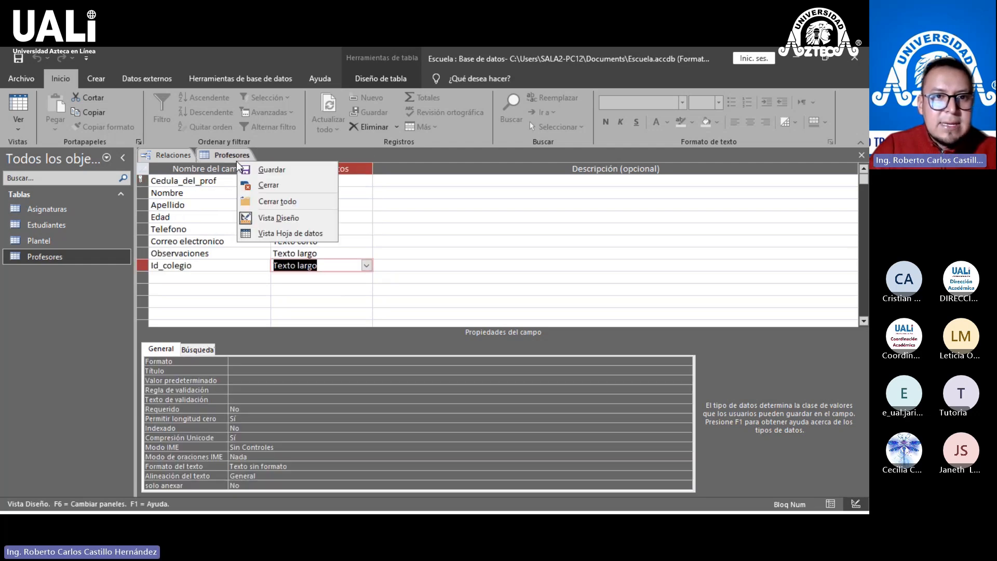
{"action": "left_click", "coordinate": [263, 183]}
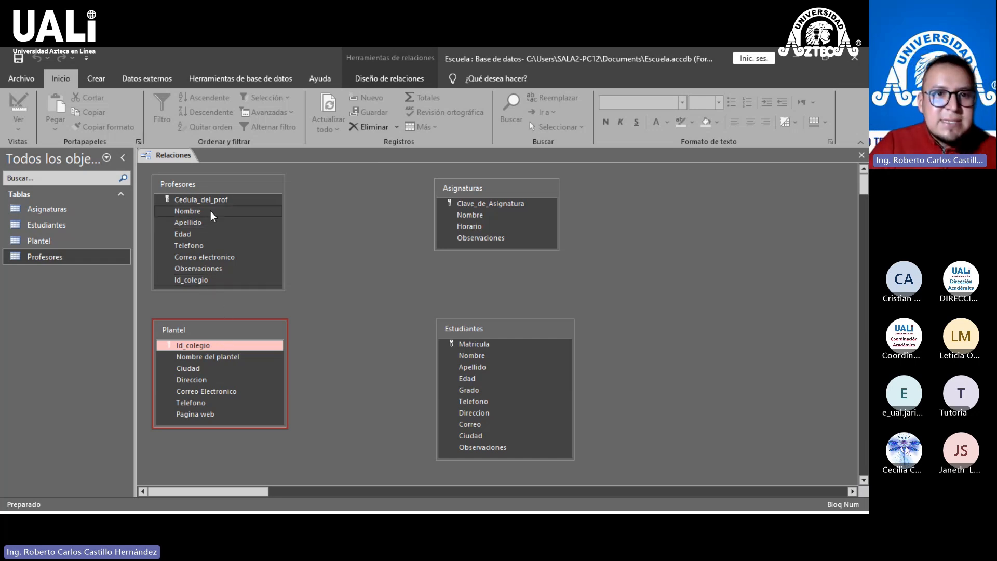
Step: Move the Profesores table slightly up, lengthen it to show all its fields, and move Plantel just beneath it
{"action": "left_click", "coordinate": [207, 188]}
{"action": "left_click_drag", "start_coordinate": [206, 188], "coordinate": [204, 184]}
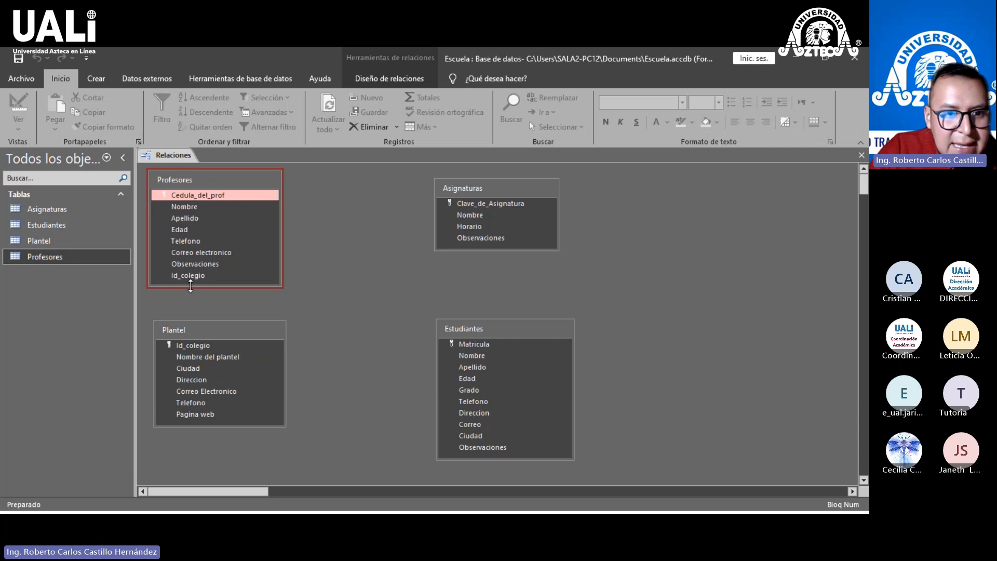
{"action": "left_click_drag", "start_coordinate": [191, 285], "coordinate": [191, 297]}
{"action": "left_click", "coordinate": [191, 333]}
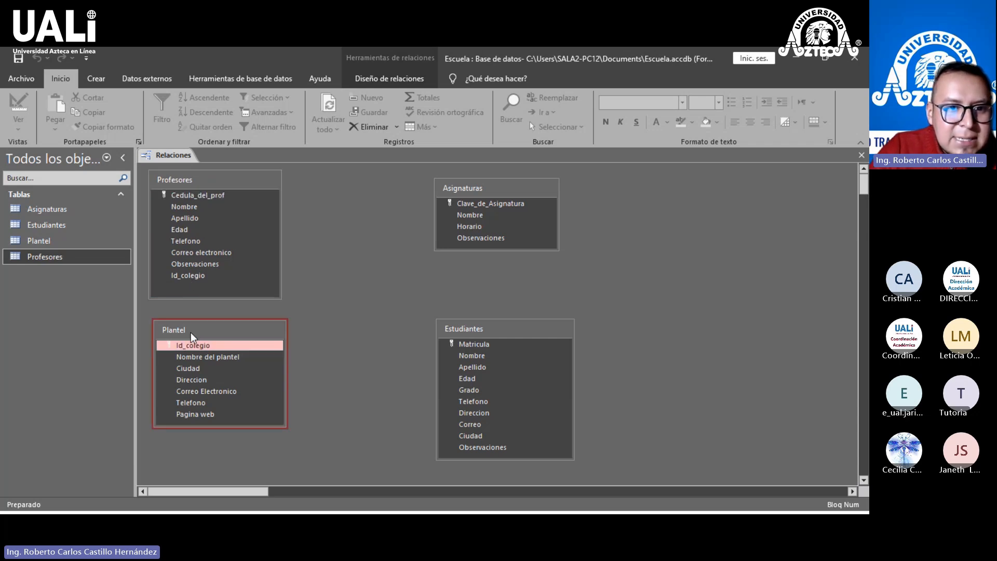
{"action": "left_click_drag", "start_coordinate": [192, 333], "coordinate": [187, 324]}
Step: Create a relationship from Plantel's Id_colegio to Profesores' Id_colegio with referential integrity enforced
{"action": "left_click", "coordinate": [188, 336]}
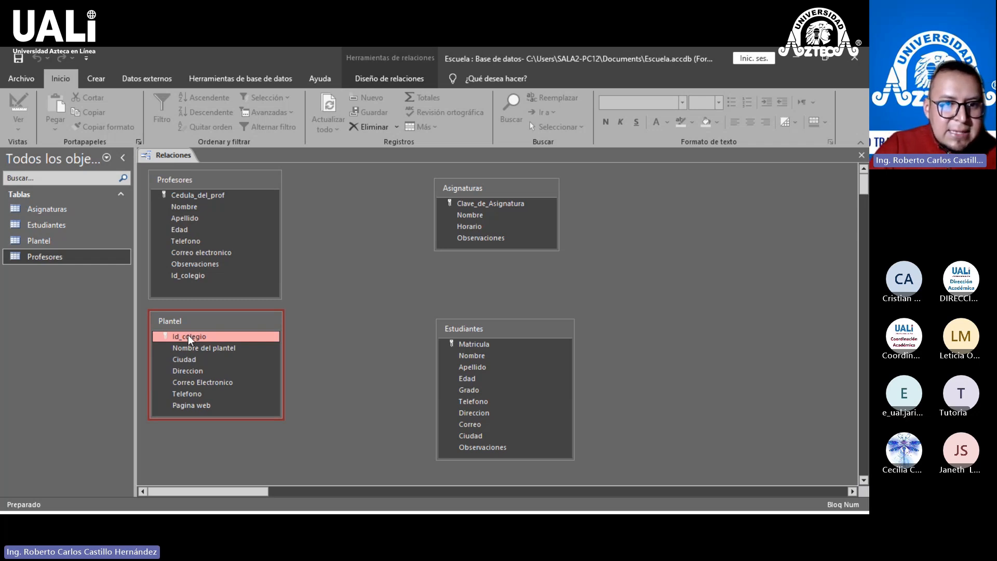
{"action": "left_click_drag", "start_coordinate": [188, 335], "coordinate": [192, 272]}
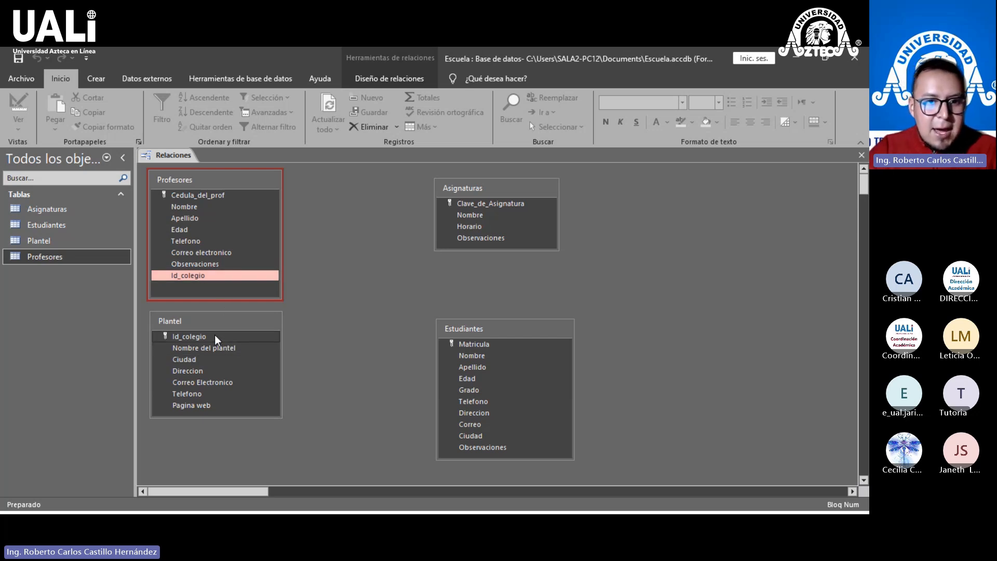
{"action": "left_click", "coordinate": [198, 337]}
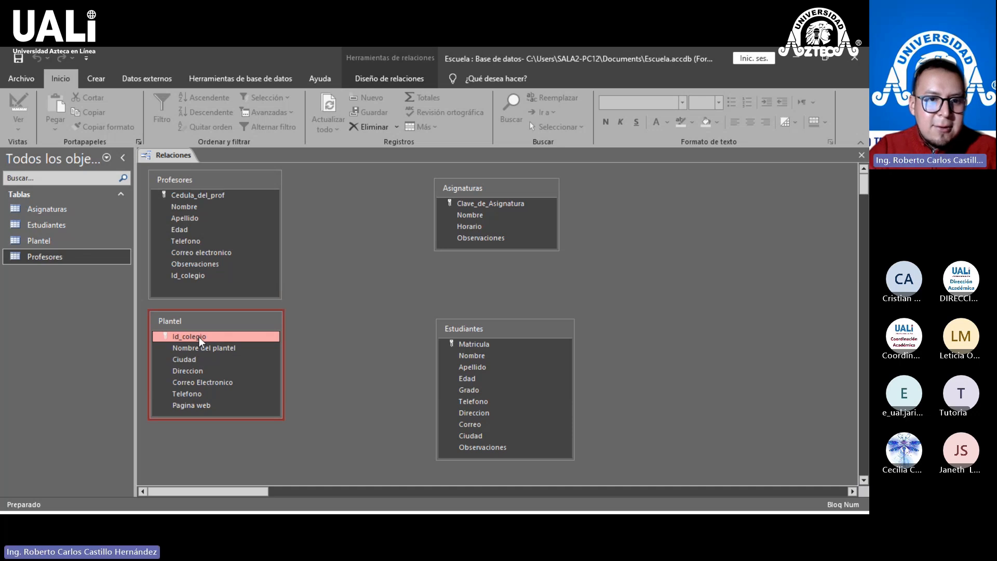
{"action": "left_click_drag", "start_coordinate": [198, 336], "coordinate": [183, 276]}
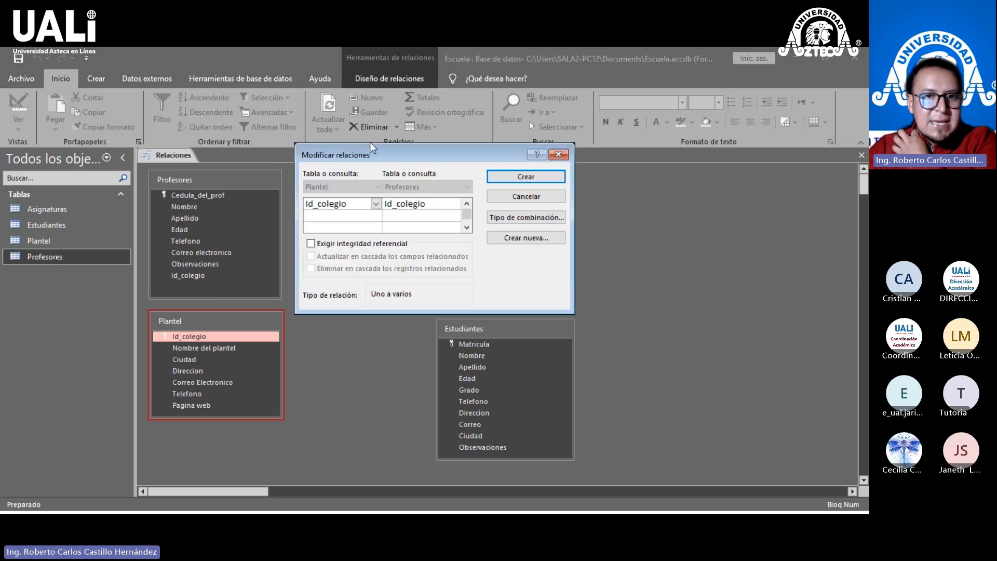
{"action": "left_click_drag", "start_coordinate": [370, 150], "coordinate": [383, 200]}
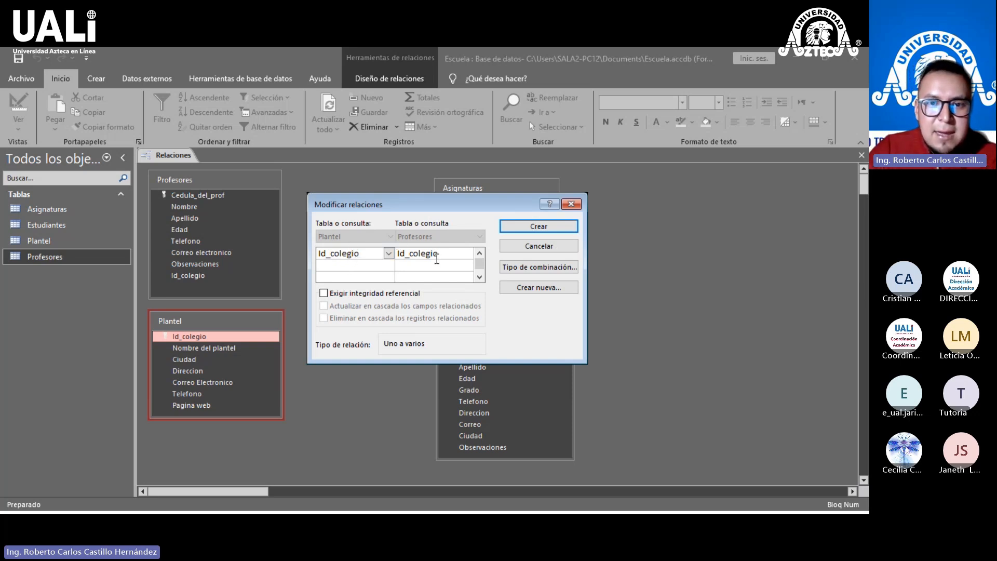
{"action": "left_click", "coordinate": [364, 294]}
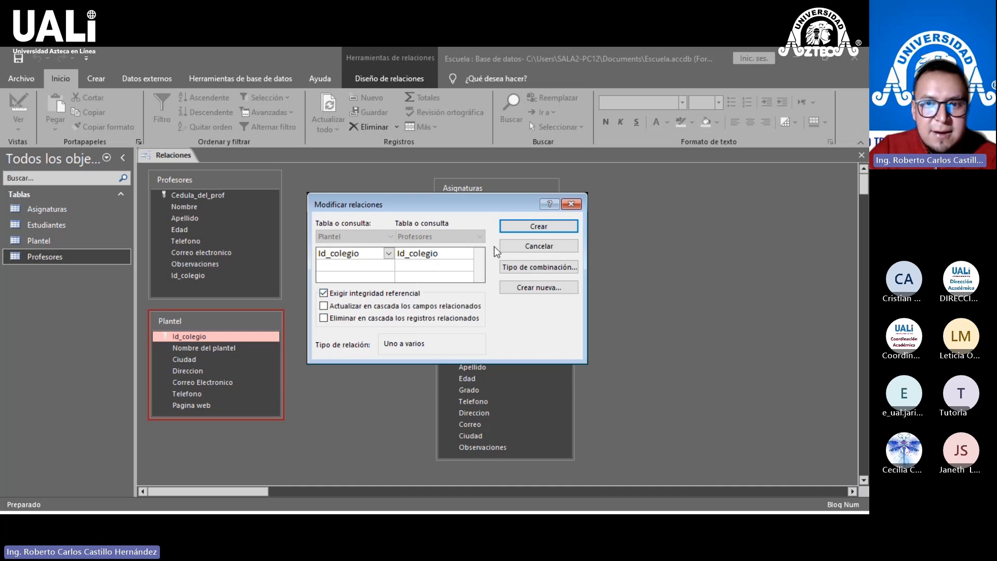
{"action": "left_click", "coordinate": [513, 226]}
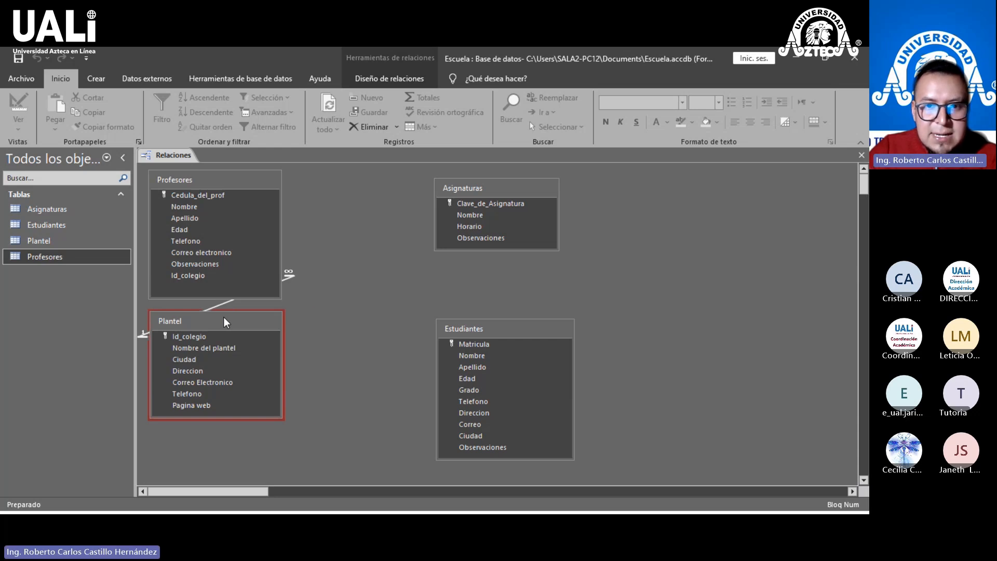
Step: Rearrange the diagram with Plantel below Profesores, Estudiantes farther right and higher, and Asignaturas slightly closer to Profesores
{"action": "left_click_drag", "start_coordinate": [224, 317], "coordinate": [392, 317]}
{"action": "left_click", "coordinate": [480, 327]}
{"action": "left_click_drag", "start_coordinate": [480, 326], "coordinate": [573, 283]}
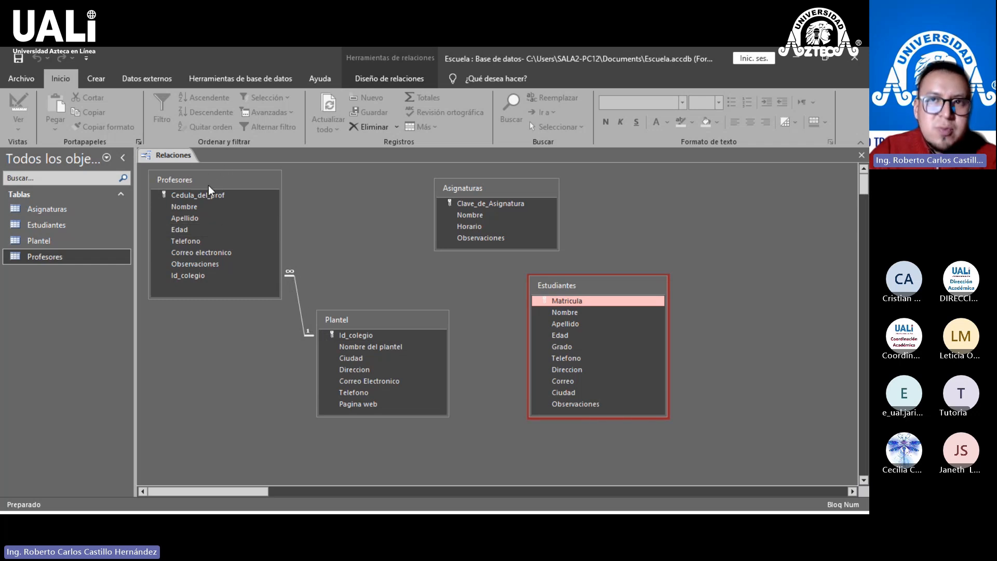
{"action": "left_click", "coordinate": [343, 319]}
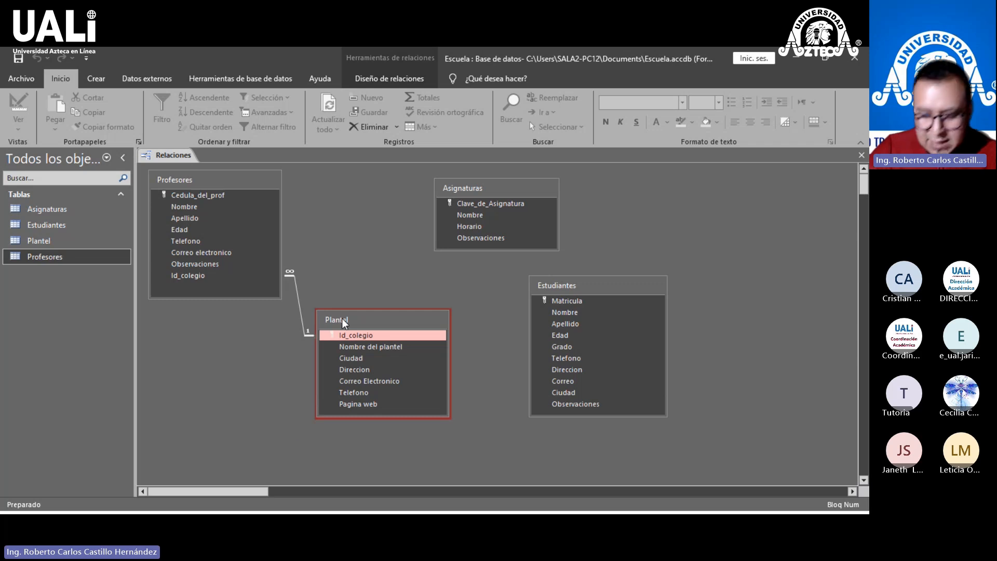
{"action": "left_click_drag", "start_coordinate": [342, 318], "coordinate": [186, 336]}
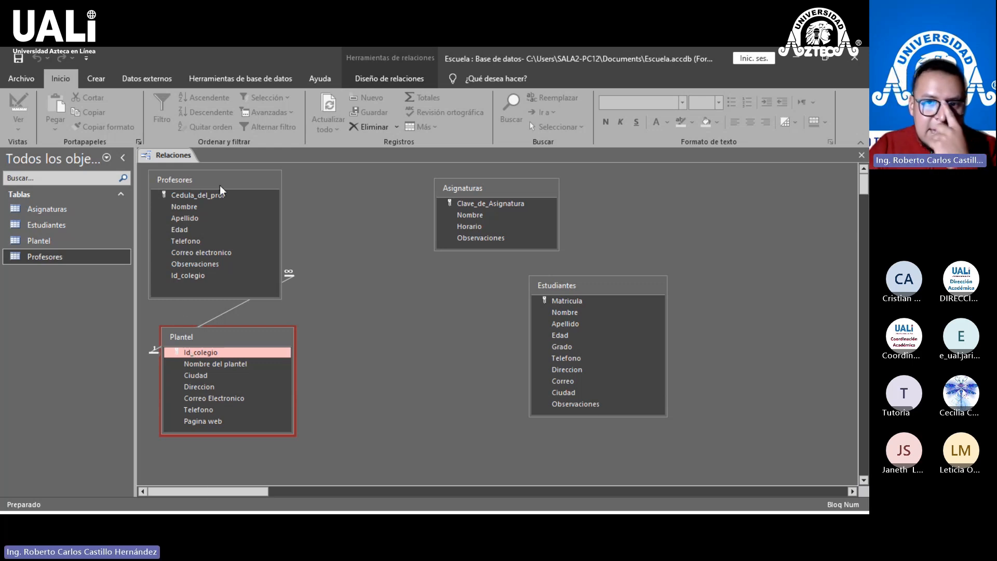
{"action": "left_click_drag", "start_coordinate": [464, 185], "coordinate": [442, 180]}
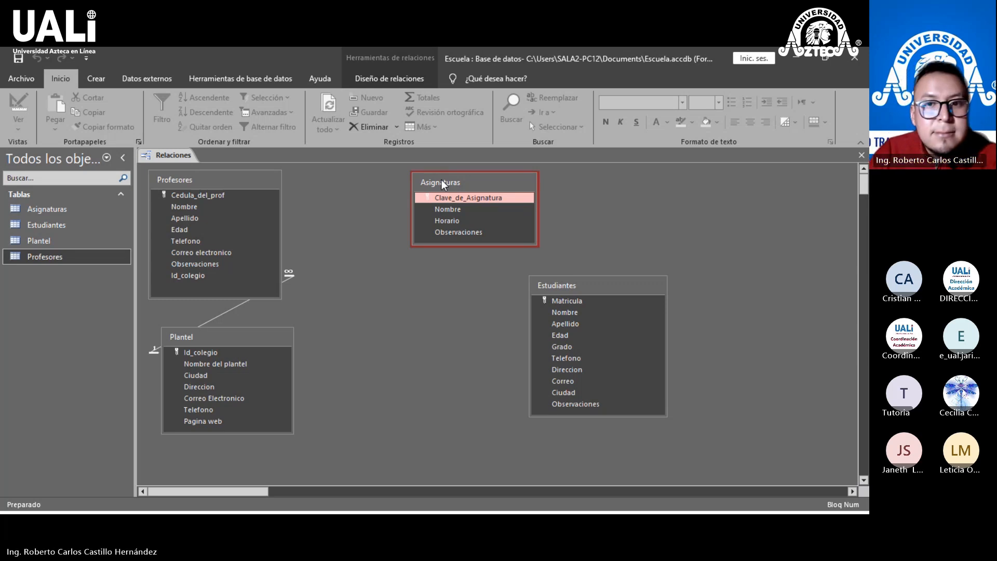
{"action": "left_click_drag", "start_coordinate": [205, 195], "coordinate": [466, 239]}
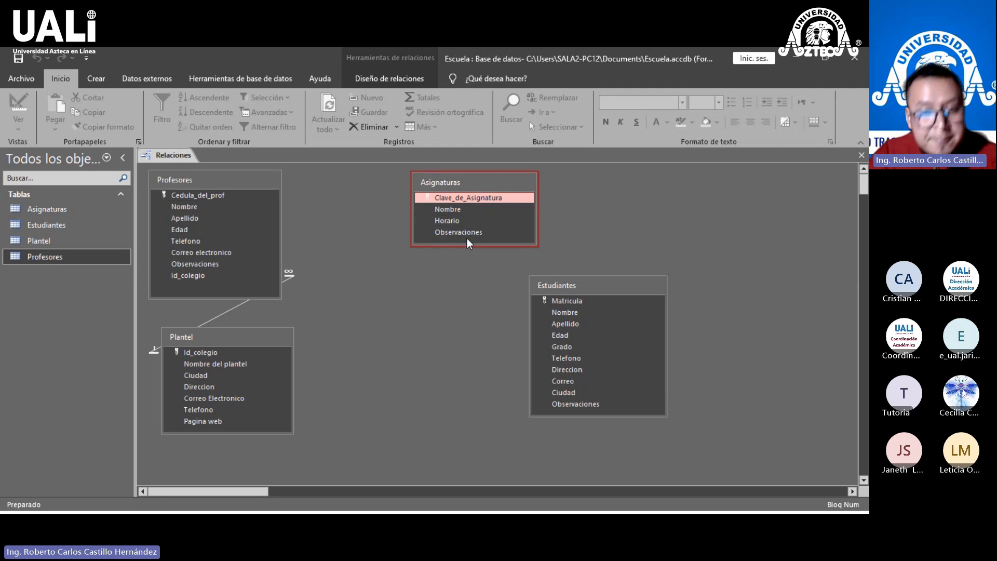
{"action": "left_click_drag", "start_coordinate": [467, 238], "coordinate": [447, 184]}
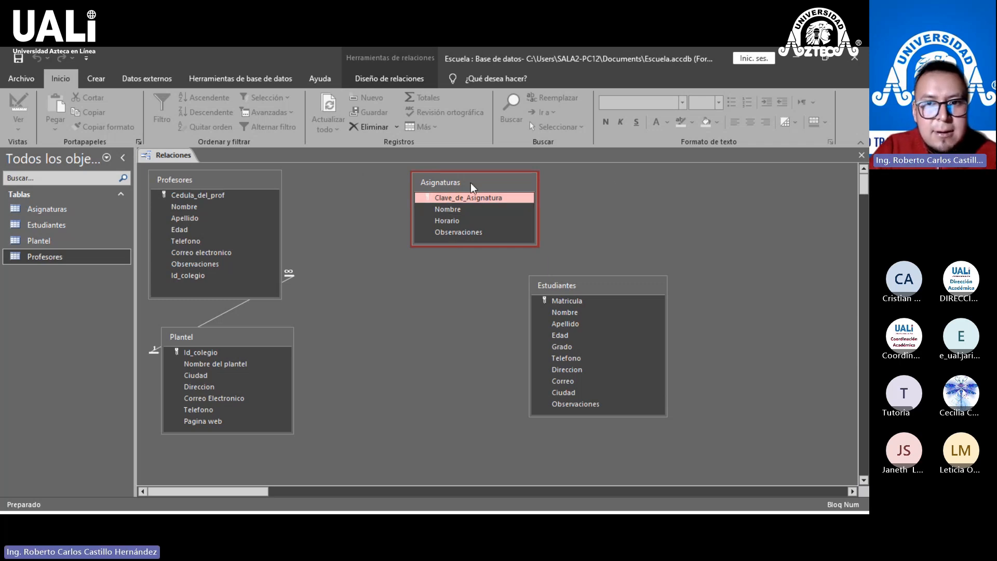
Step: Open the Asignaturas and Profesores tables from the relationships diagram in design view
{"action": "right_click", "coordinate": [470, 183]}
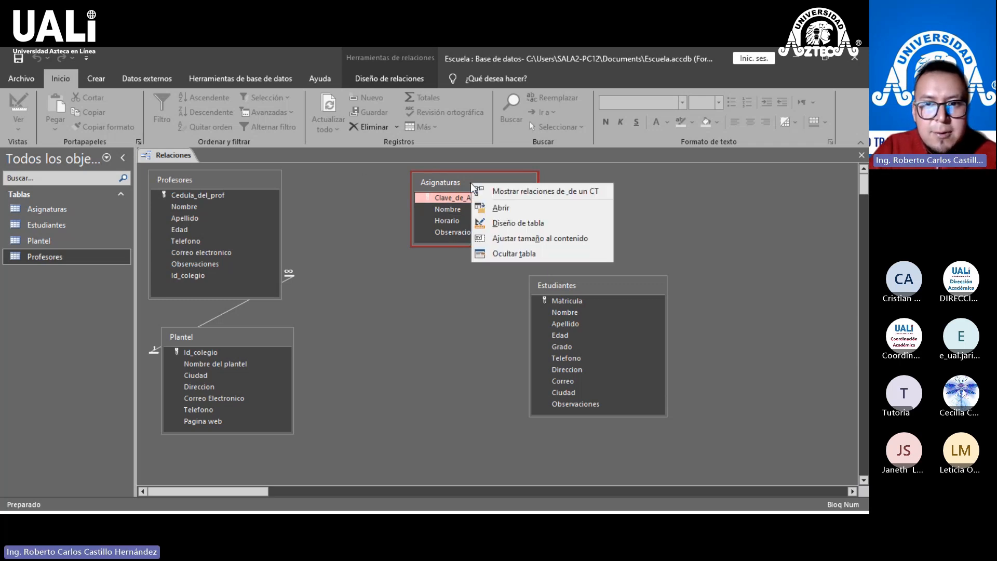
{"action": "left_click", "coordinate": [515, 224]}
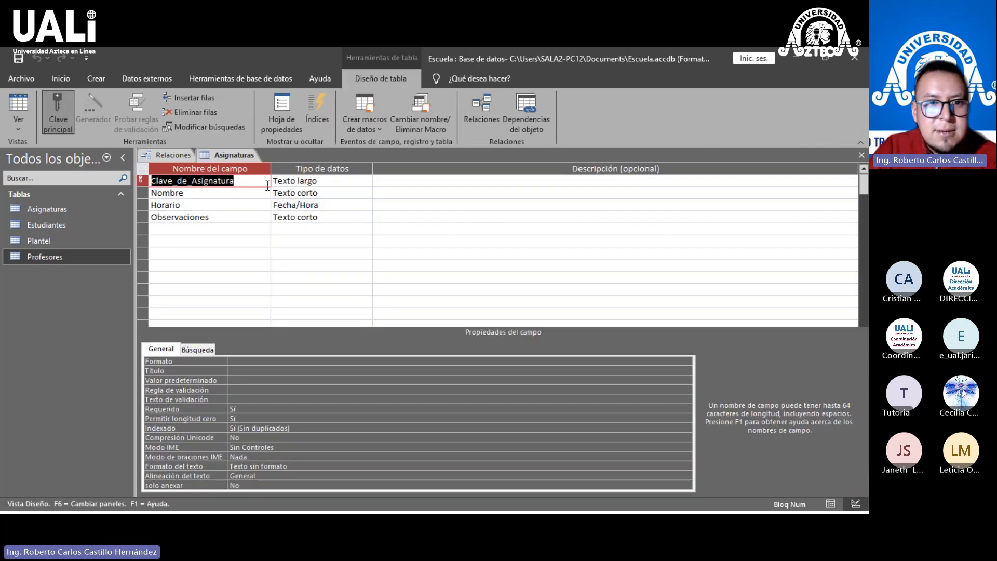
{"action": "left_click", "coordinate": [164, 155]}
{"action": "right_click", "coordinate": [231, 184]}
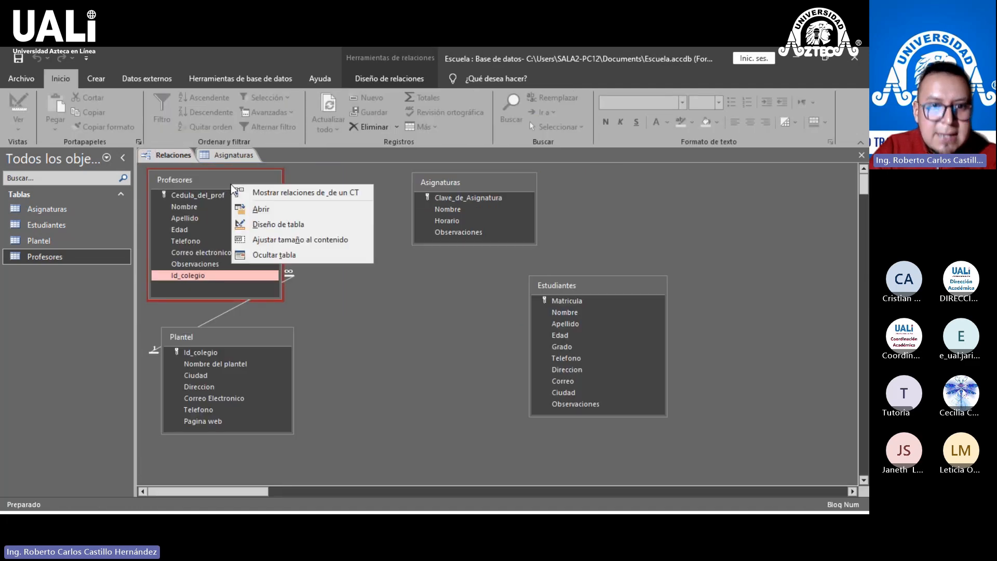
{"action": "left_click", "coordinate": [276, 224]}
Step: Compare the fields of the Asignaturas design with the name and data type of Profesores' key field Cedula_del_prof
{"action": "left_click", "coordinate": [238, 153]}
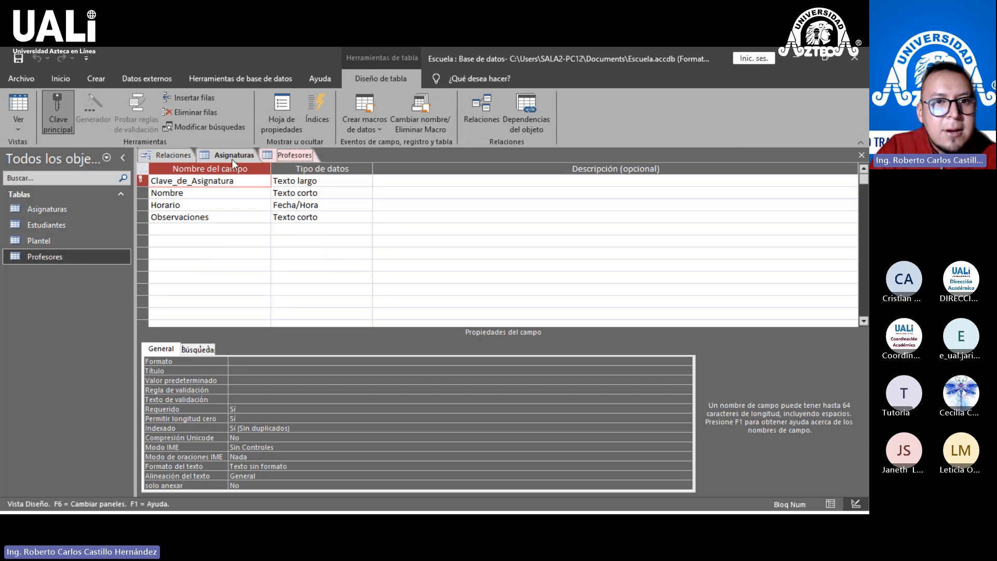
{"action": "left_click", "coordinate": [260, 155]}
{"action": "left_click", "coordinate": [172, 155]}
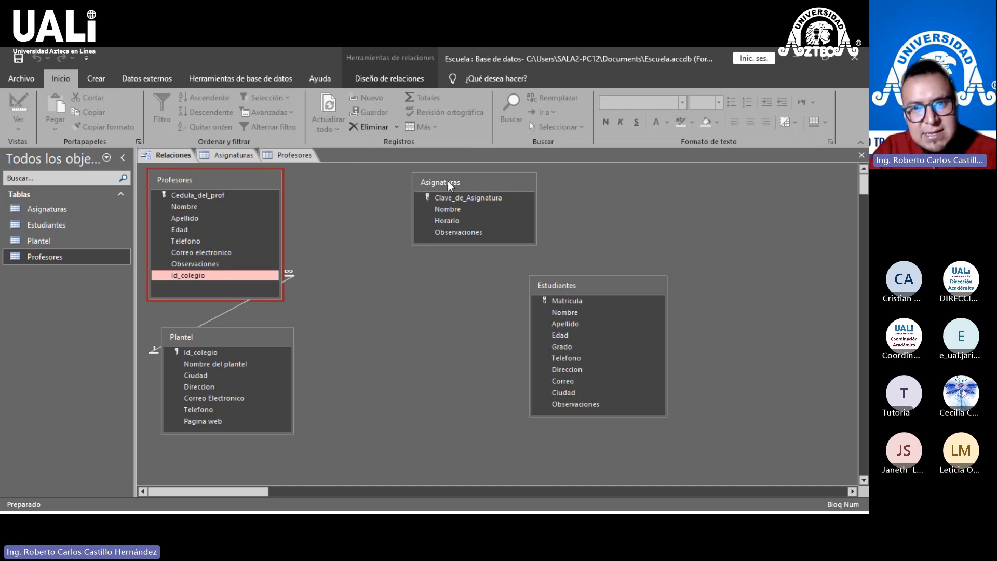
{"action": "left_click", "coordinate": [214, 157]}
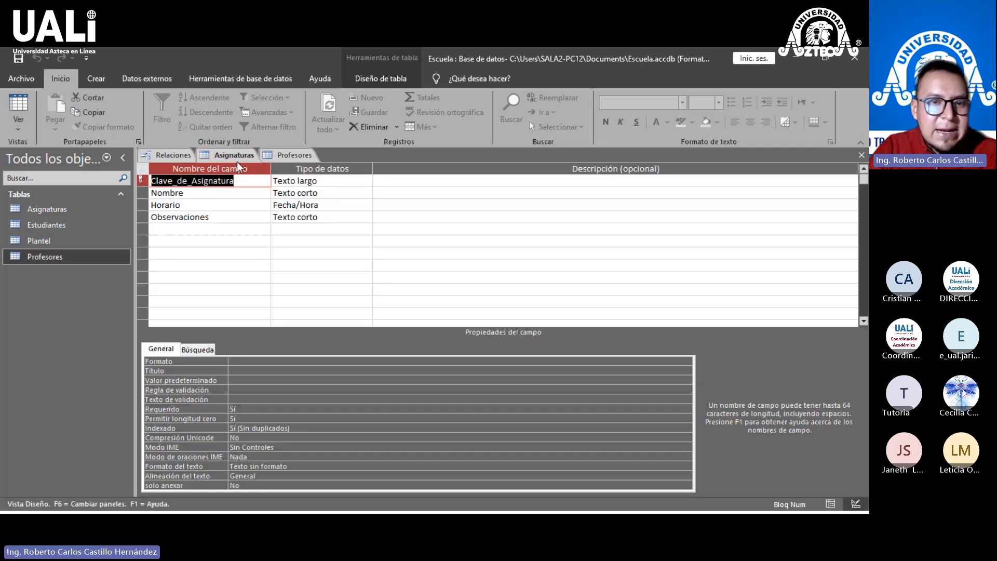
{"action": "left_click", "coordinate": [273, 157]}
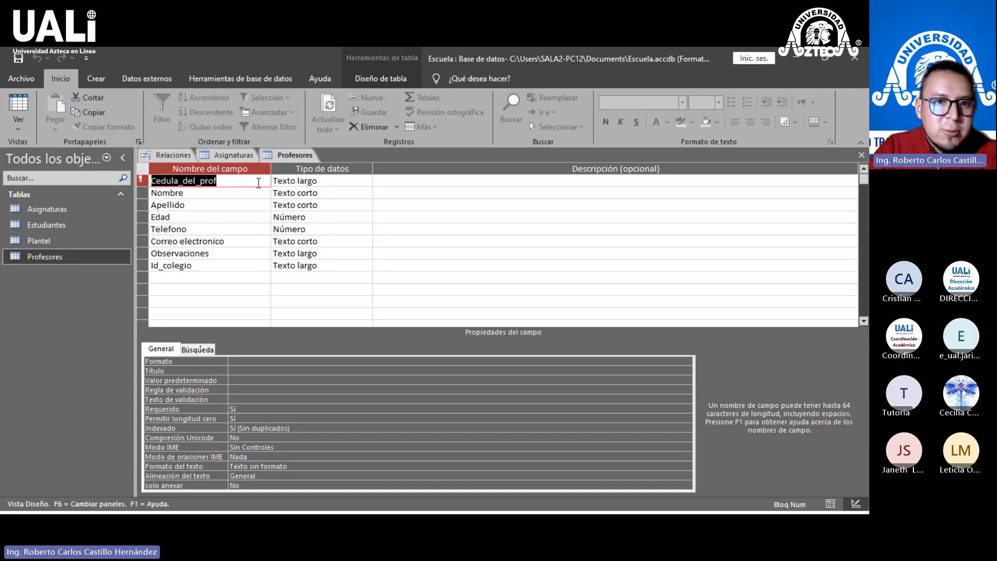
{"action": "left_click", "coordinate": [291, 182]}
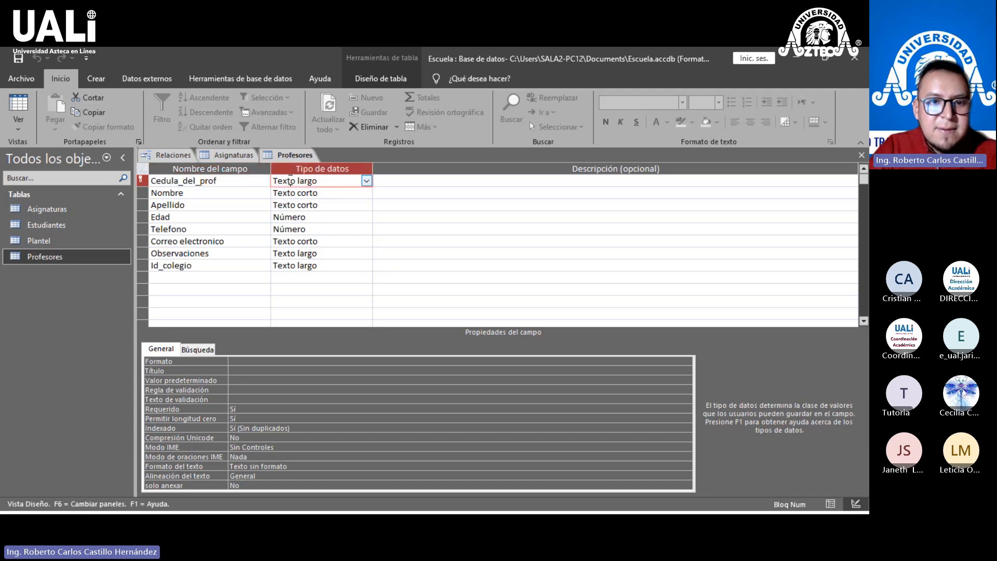
{"action": "left_click", "coordinate": [231, 180]}
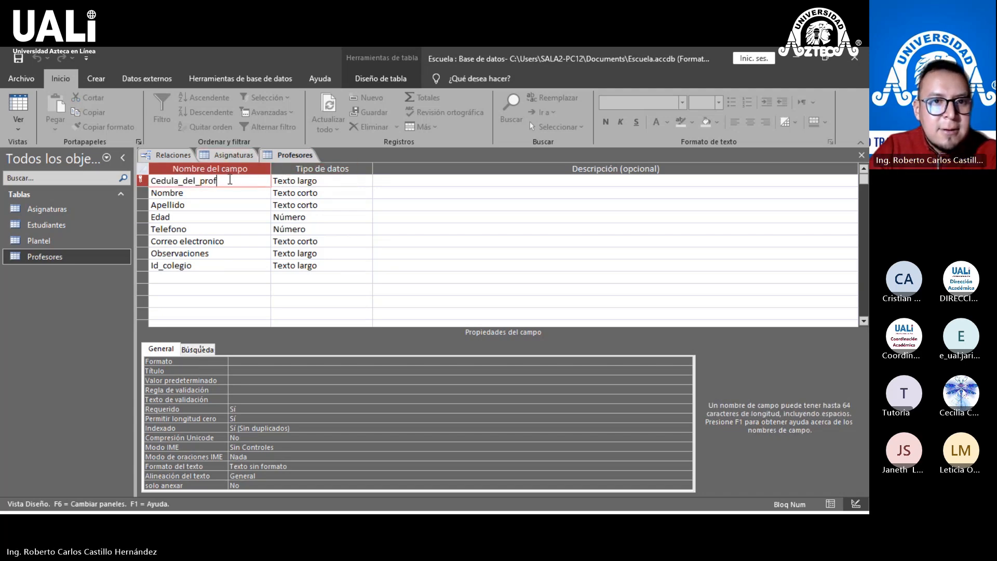
Step: Add a field named Cedula_del_Prof below Observaciones in the Asignaturas table design
{"action": "left_click", "coordinate": [232, 155]}
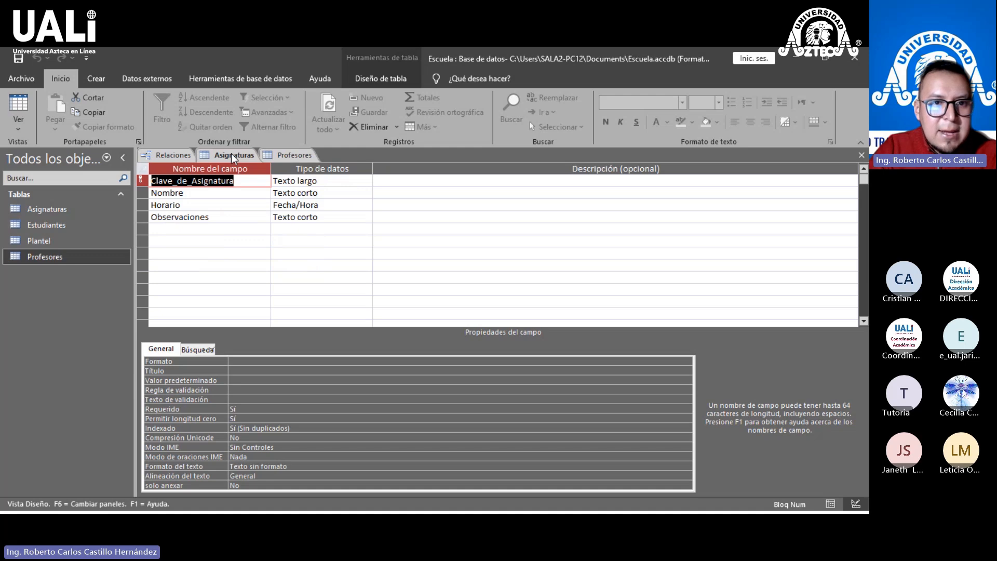
{"action": "left_click", "coordinate": [197, 229]}
{"action": "type", "text": "Ce"}
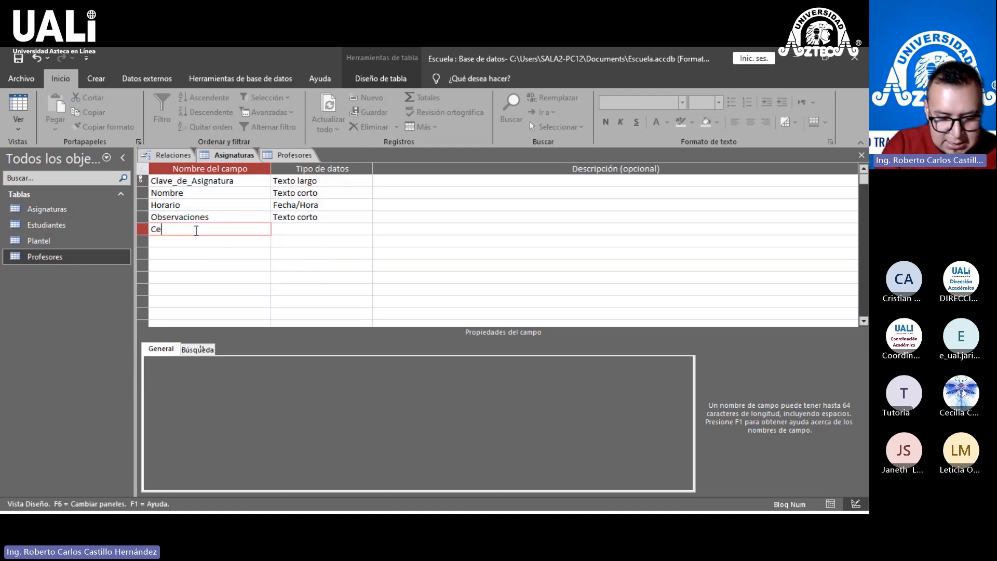
{"action": "type", "text": "dula_"}
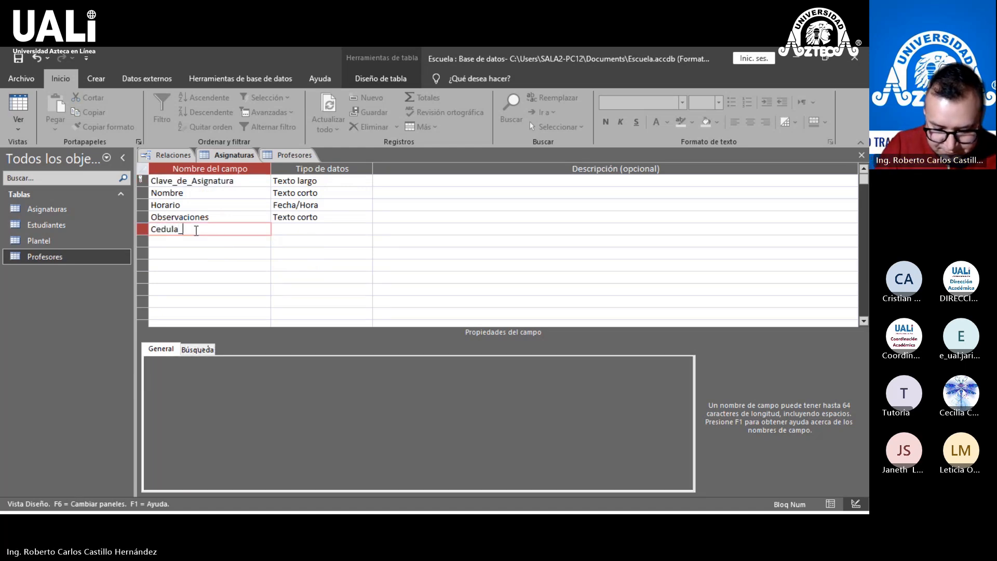
{"action": "type", "text": "D"}
{"action": "key", "text": "BackSpace"}
{"action": "type", "text": "del"}
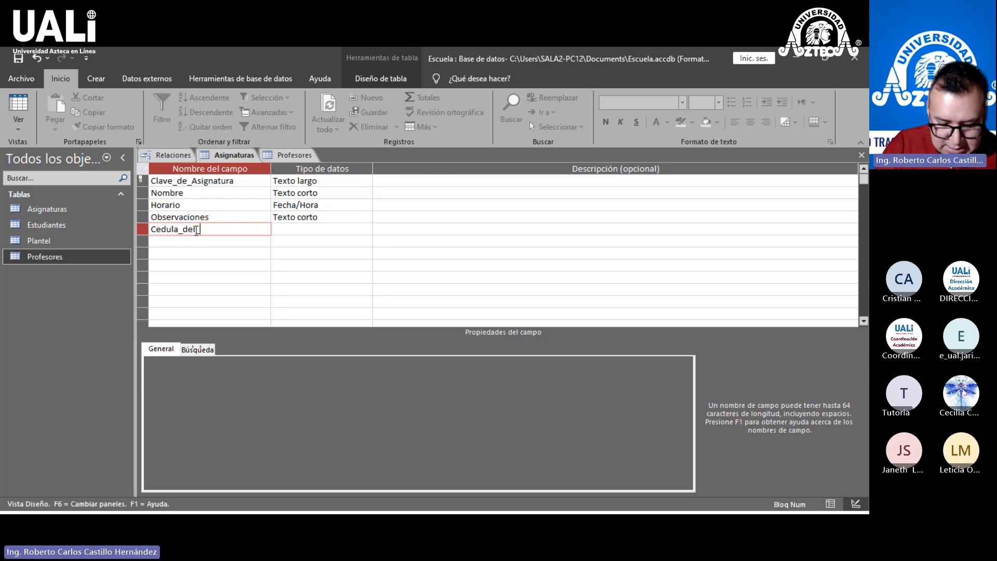
{"action": "type", "text": "_Prof"}
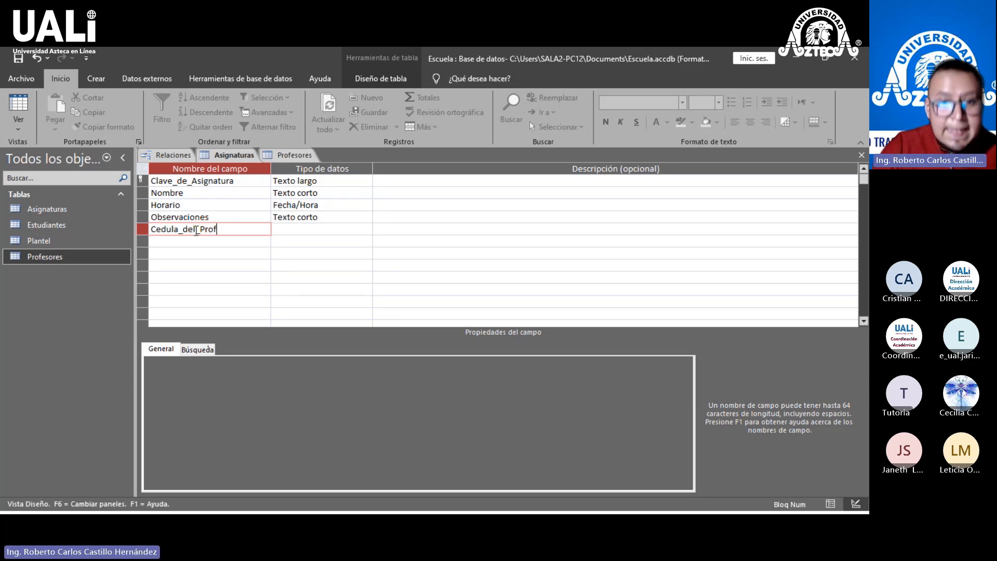
{"action": "key", "text": "Tab"}
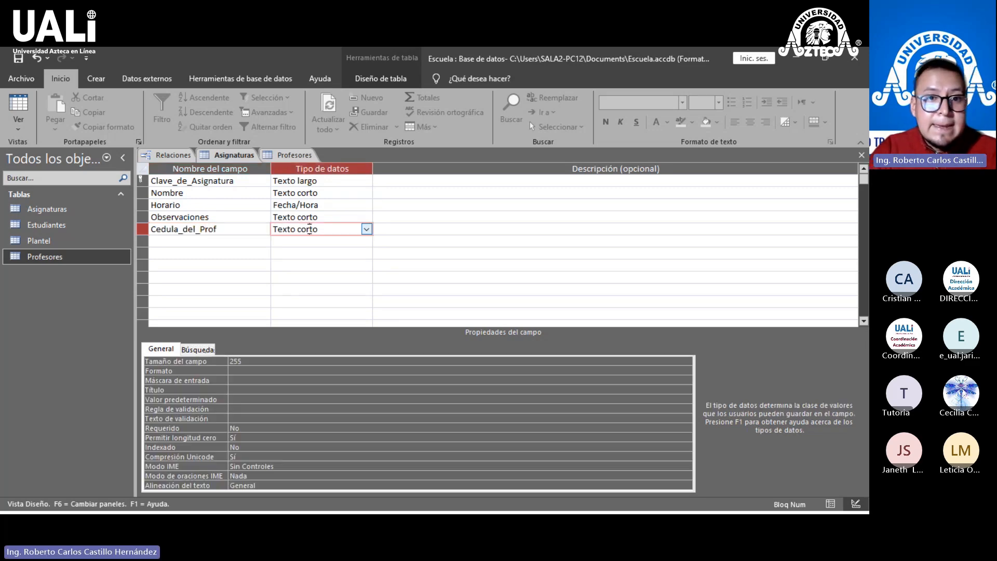
Step: Check the data type of Profesores' key field and set Cedula_del_Prof in Asignaturas to Texto largo
{"action": "left_click", "coordinate": [292, 155]}
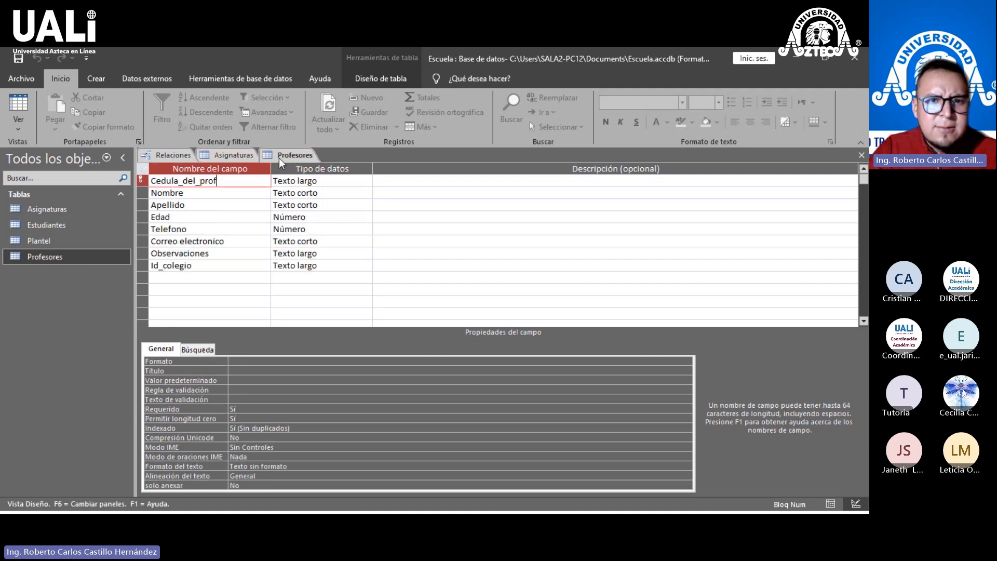
{"action": "left_click", "coordinate": [242, 156]}
{"action": "left_click", "coordinate": [366, 229]}
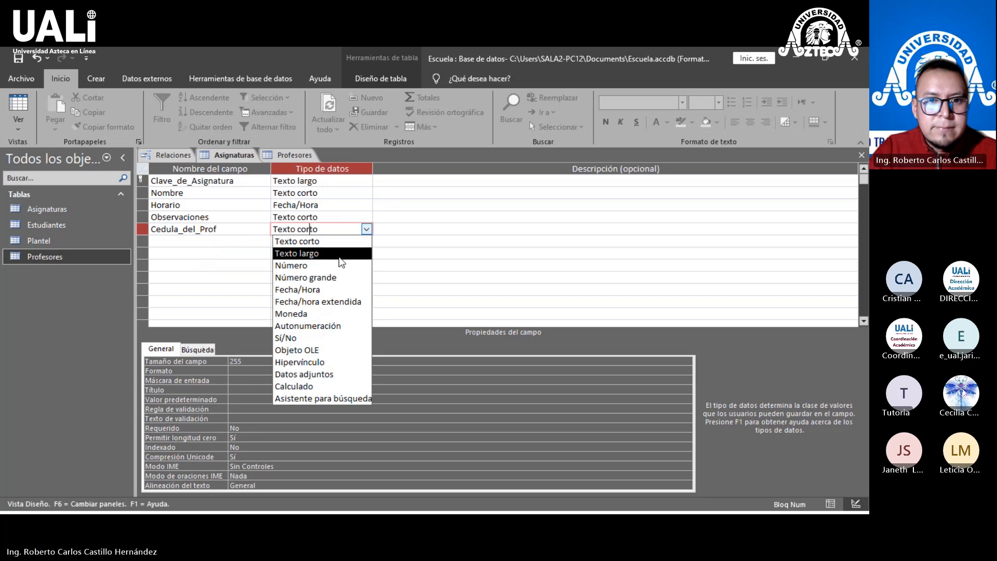
{"action": "left_click", "coordinate": [341, 256]}
Step: Save the Asignaturas design and close both the Asignaturas and Profesores tables
{"action": "left_click", "coordinate": [280, 158]}
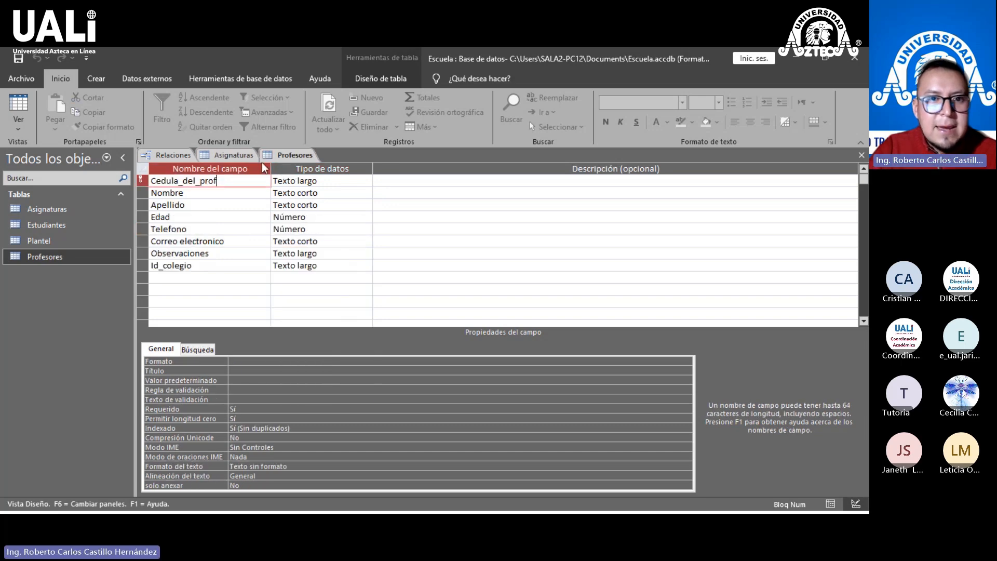
{"action": "left_click", "coordinate": [230, 157]}
{"action": "left_click", "coordinate": [267, 156]}
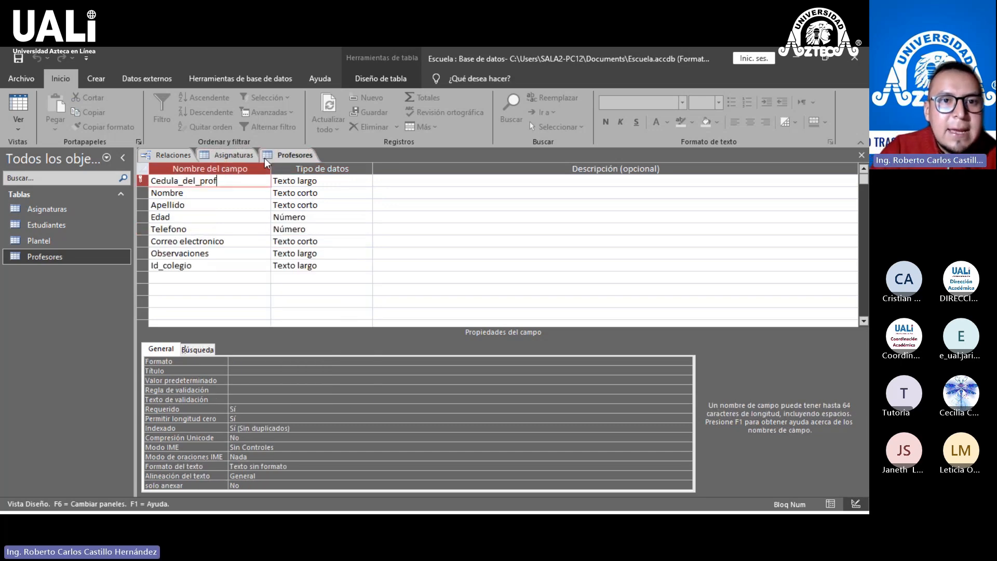
{"action": "right_click", "coordinate": [267, 158]}
{"action": "left_click", "coordinate": [276, 165]}
{"action": "right_click", "coordinate": [229, 151]}
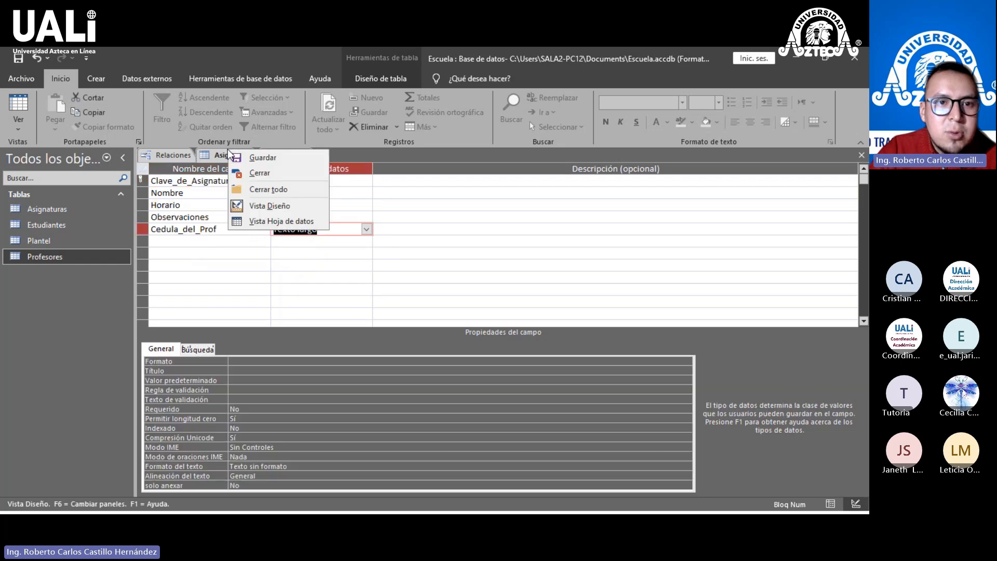
{"action": "left_click", "coordinate": [244, 156]}
{"action": "right_click", "coordinate": [243, 159]}
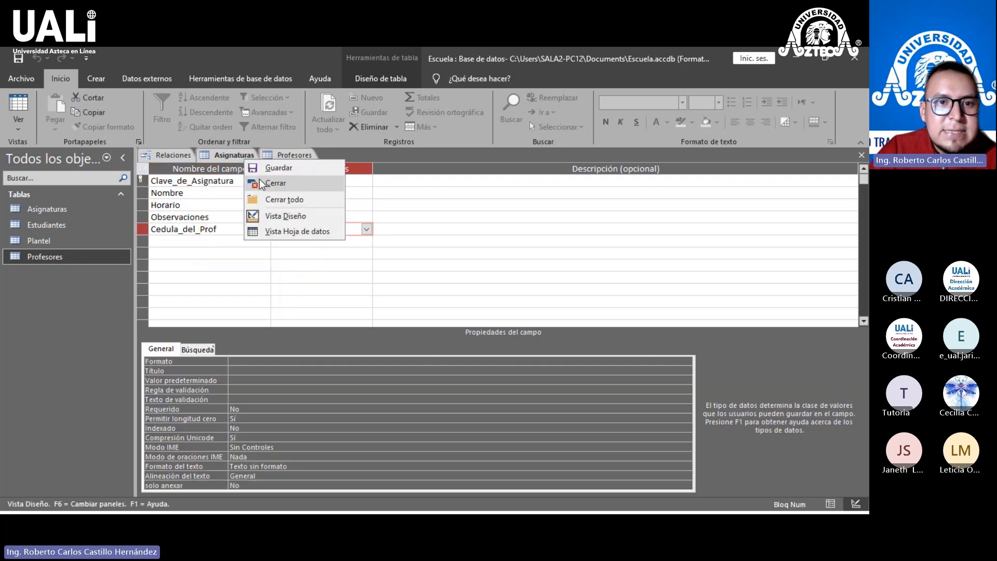
{"action": "left_click", "coordinate": [260, 179]}
{"action": "right_click", "coordinate": [241, 154]}
{"action": "left_click", "coordinate": [245, 176]}
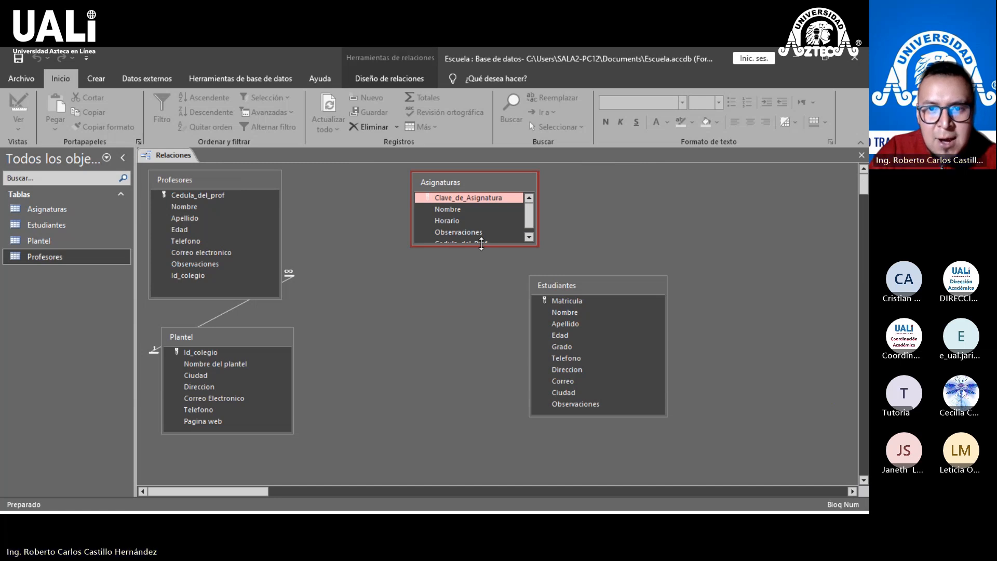
Step: Enlarge the Asignaturas box to show all its fields and relate Profesores' Cedula_del_prof to Asignaturas' Cedula_del_Prof with referential integrity enforced
{"action": "left_click_drag", "start_coordinate": [481, 243], "coordinate": [482, 259]}
{"action": "left_click_drag", "start_coordinate": [459, 180], "coordinate": [447, 180]}
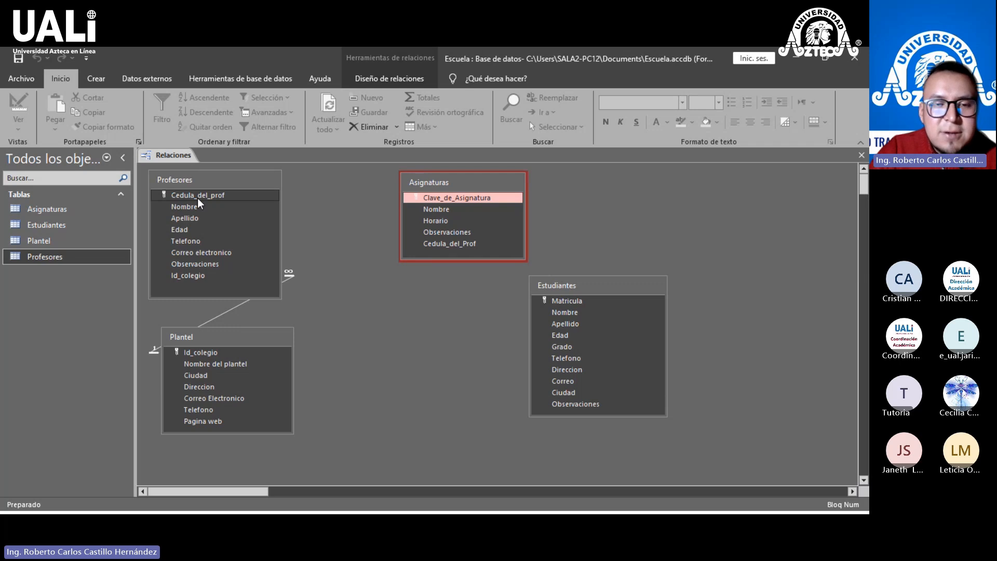
{"action": "left_click_drag", "start_coordinate": [198, 198], "coordinate": [428, 213]}
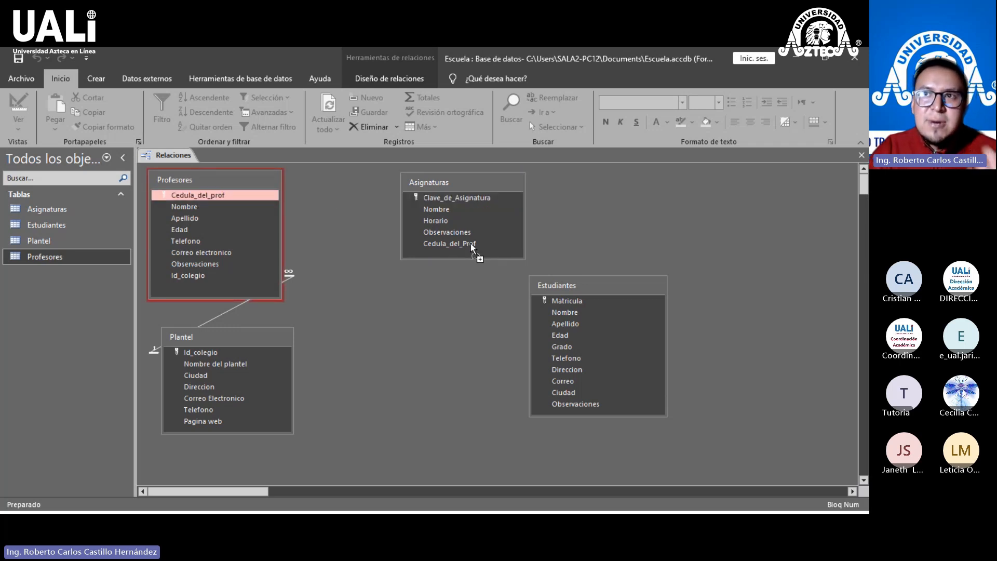
{"action": "left_click_drag", "start_coordinate": [472, 248], "coordinate": [473, 248]}
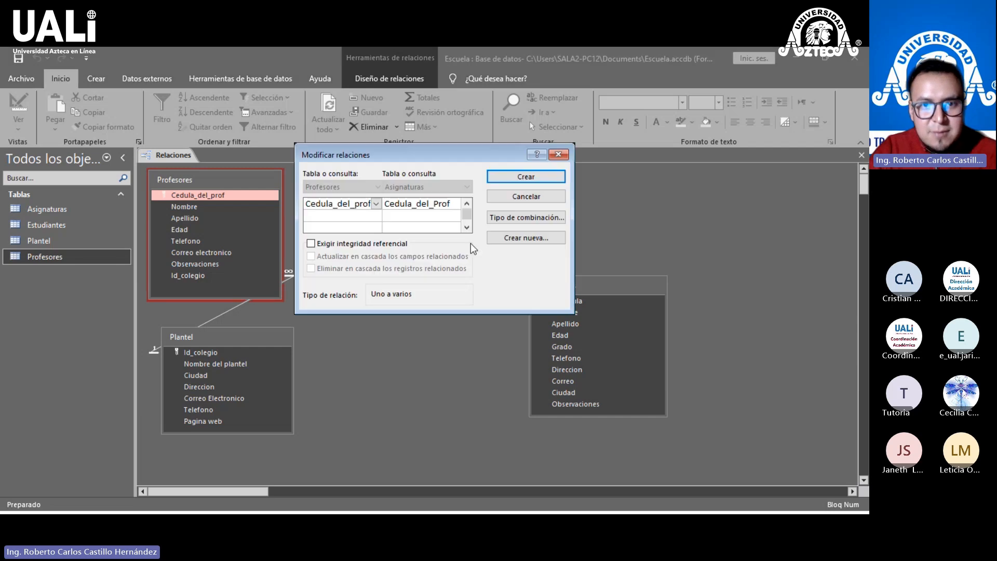
{"action": "left_click", "coordinate": [387, 243]}
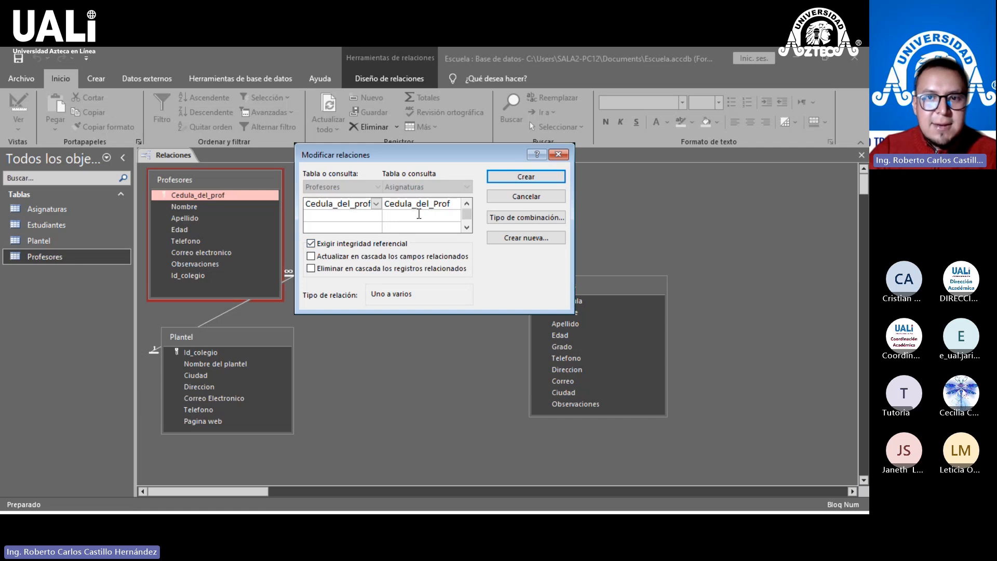
{"action": "left_click", "coordinate": [507, 179]}
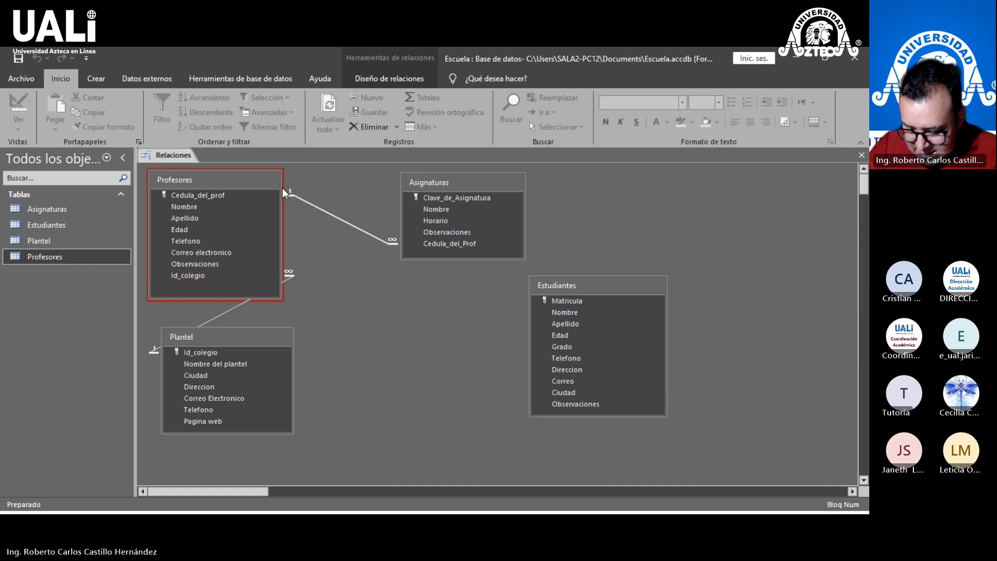
Step: Rearrange the diagram with Plantel farther right and slightly higher, between Profesores and Estudiantes, and Estudiantes lower beside it
{"action": "left_click", "coordinate": [254, 220]}
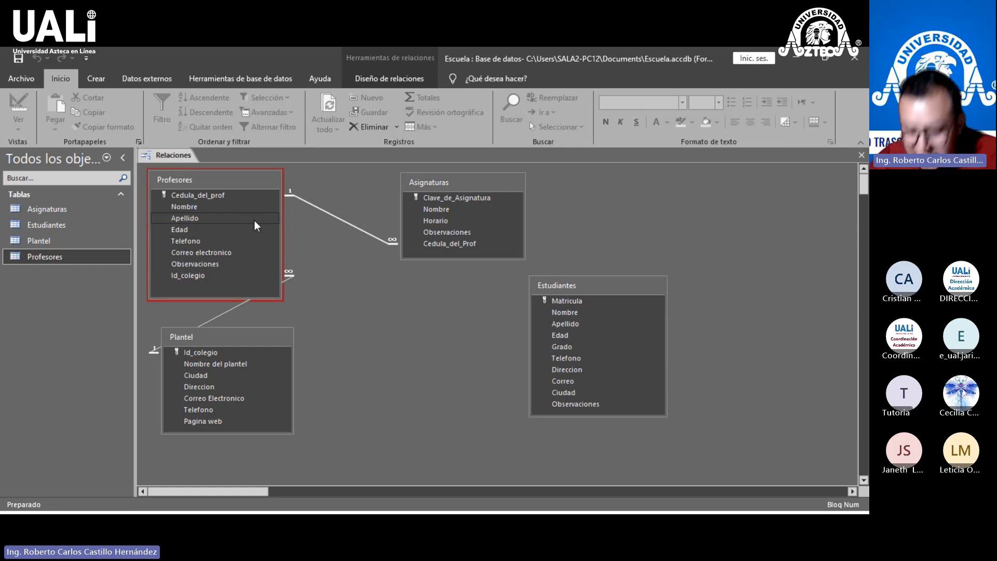
{"action": "left_click", "coordinate": [280, 336]}
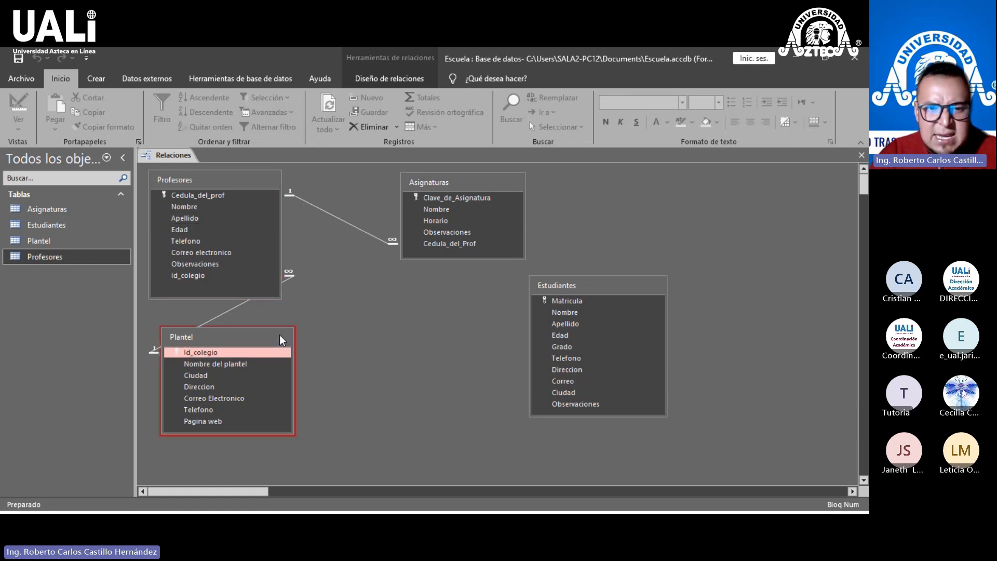
{"action": "left_click_drag", "start_coordinate": [280, 334], "coordinate": [429, 336]}
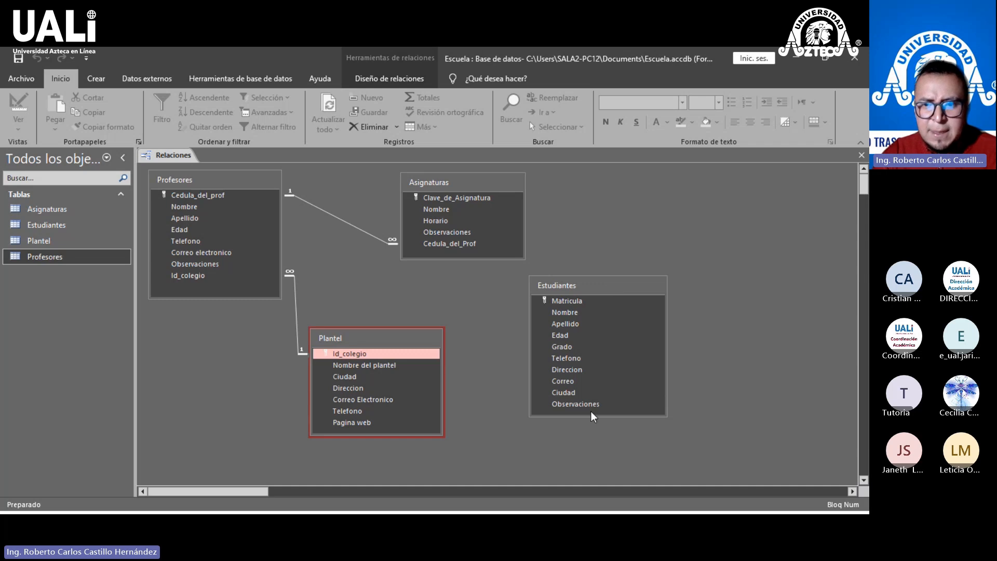
{"action": "left_click", "coordinate": [584, 289]}
{"action": "left_click_drag", "start_coordinate": [584, 289], "coordinate": [584, 335]}
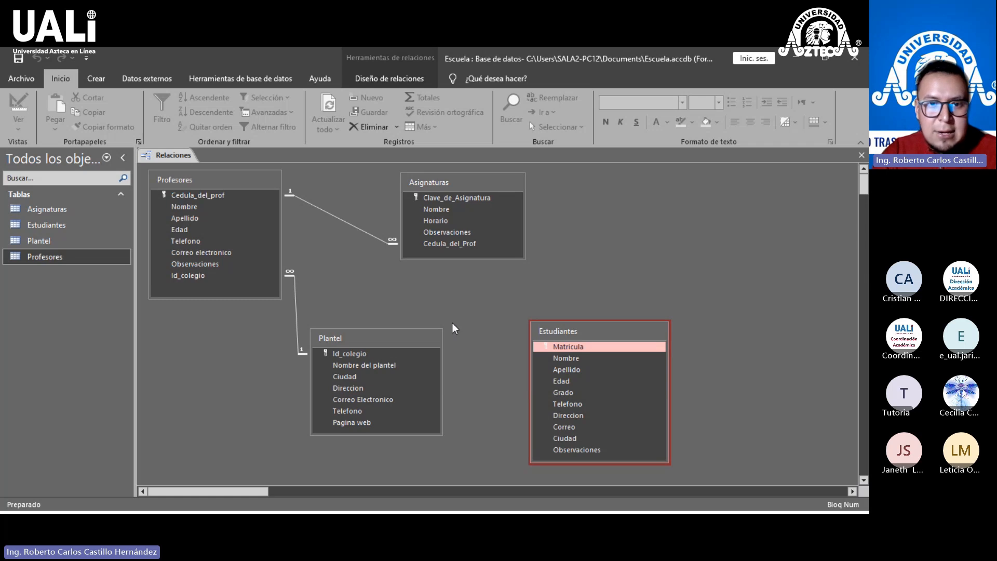
{"action": "left_click", "coordinate": [419, 342]}
{"action": "left_click_drag", "start_coordinate": [419, 341], "coordinate": [422, 325]}
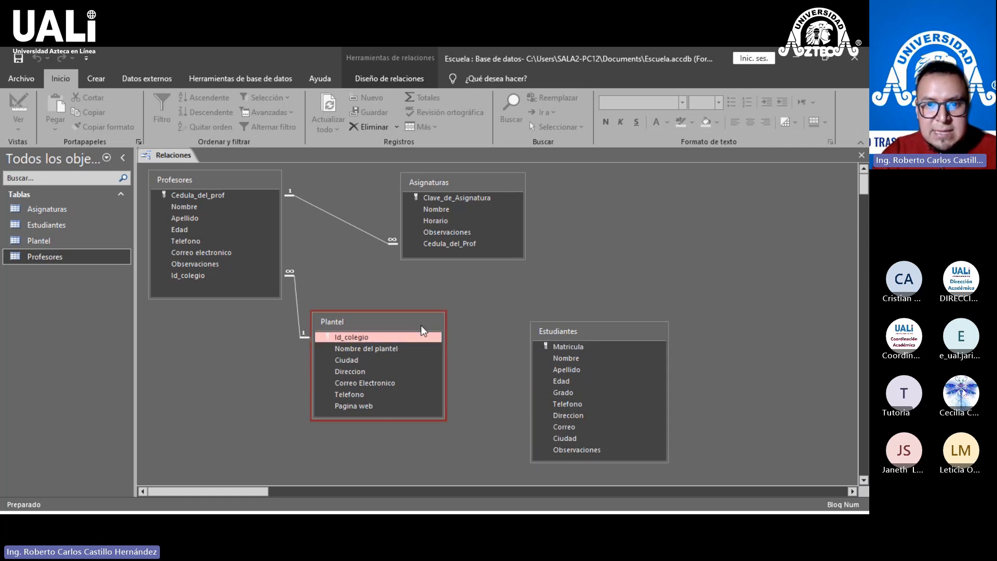
{"action": "left_click", "coordinate": [604, 329]}
{"action": "left_click_drag", "start_coordinate": [604, 329], "coordinate": [603, 318]}
Step: Open the Estudiantes and Plantel tables from the relationships diagram in design view
{"action": "right_click", "coordinate": [604, 317]}
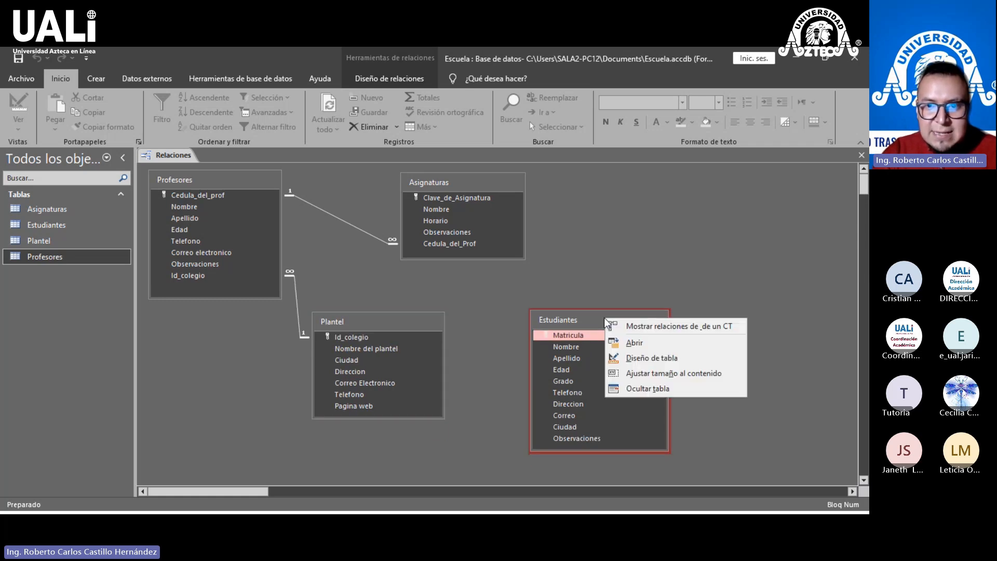
{"action": "left_click", "coordinate": [634, 360]}
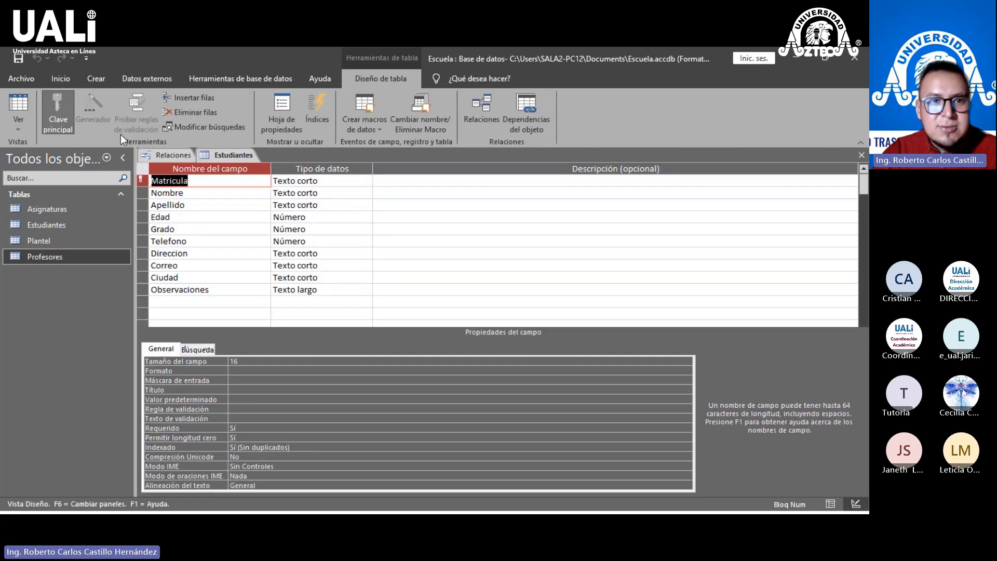
{"action": "left_click", "coordinate": [175, 155]}
{"action": "left_click", "coordinate": [369, 322]}
{"action": "right_click", "coordinate": [369, 322]}
{"action": "left_click", "coordinate": [432, 365]}
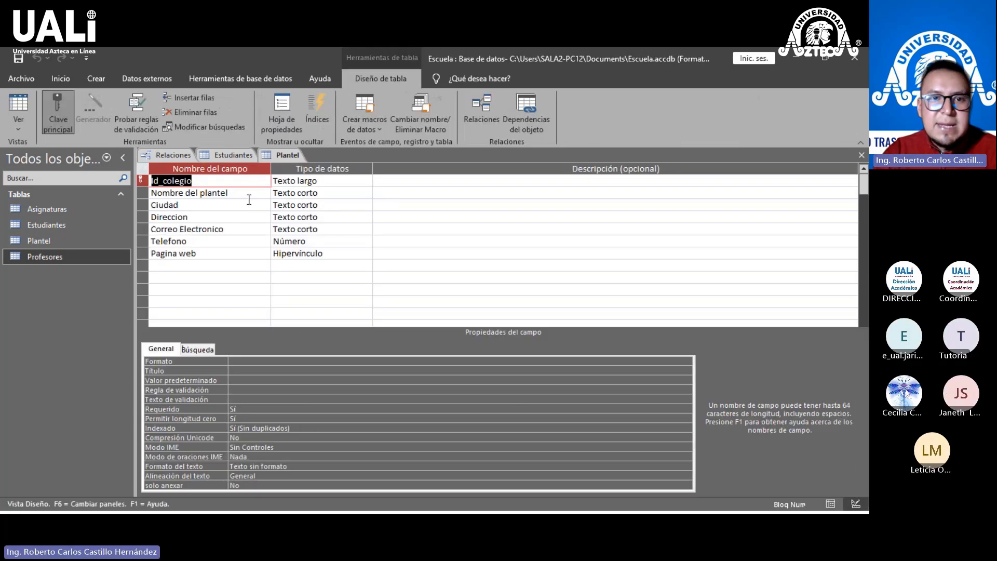
Step: Check Plantel's fields against those of Estudiantes and add a field named Id_plantel below Observaciones in Estudiantes
{"action": "left_click", "coordinate": [232, 159]}
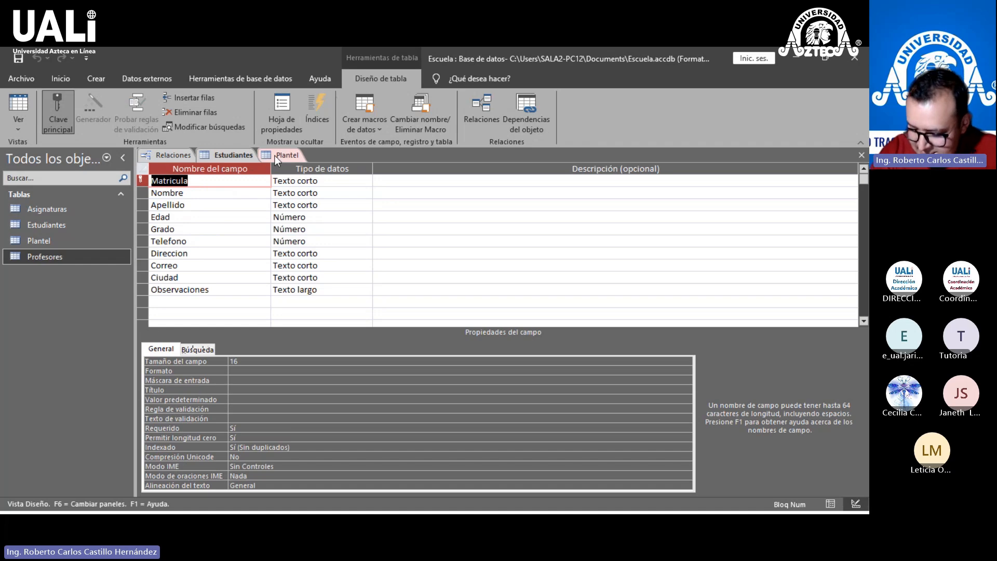
{"action": "left_click", "coordinate": [276, 155]}
{"action": "left_click", "coordinate": [221, 157]}
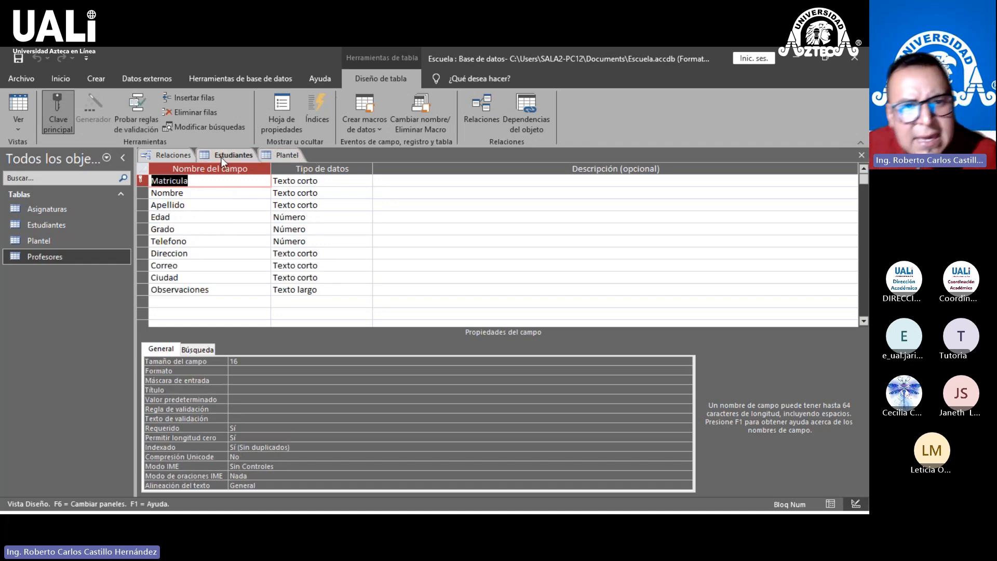
{"action": "left_click", "coordinate": [267, 158]}
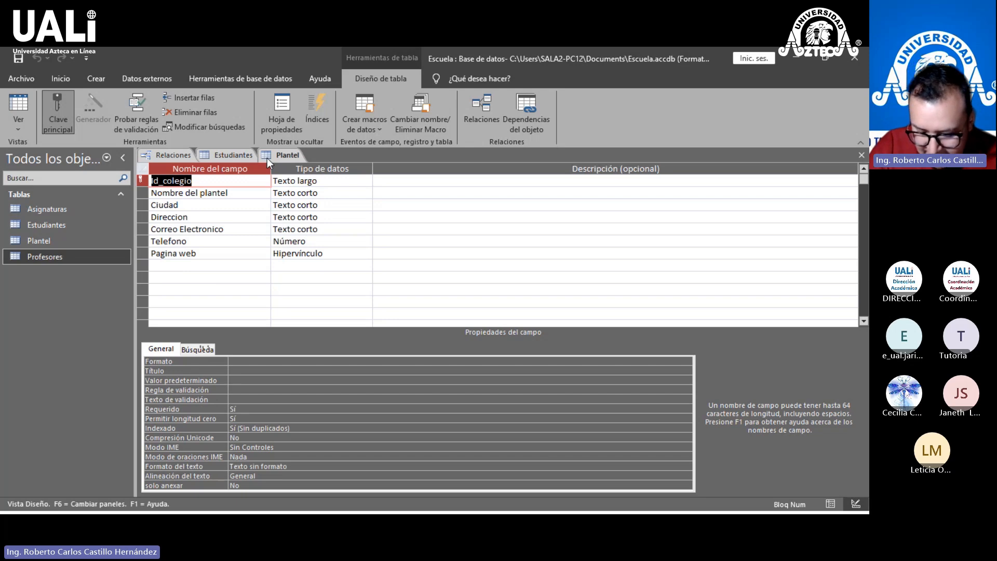
{"action": "left_click", "coordinate": [226, 156]}
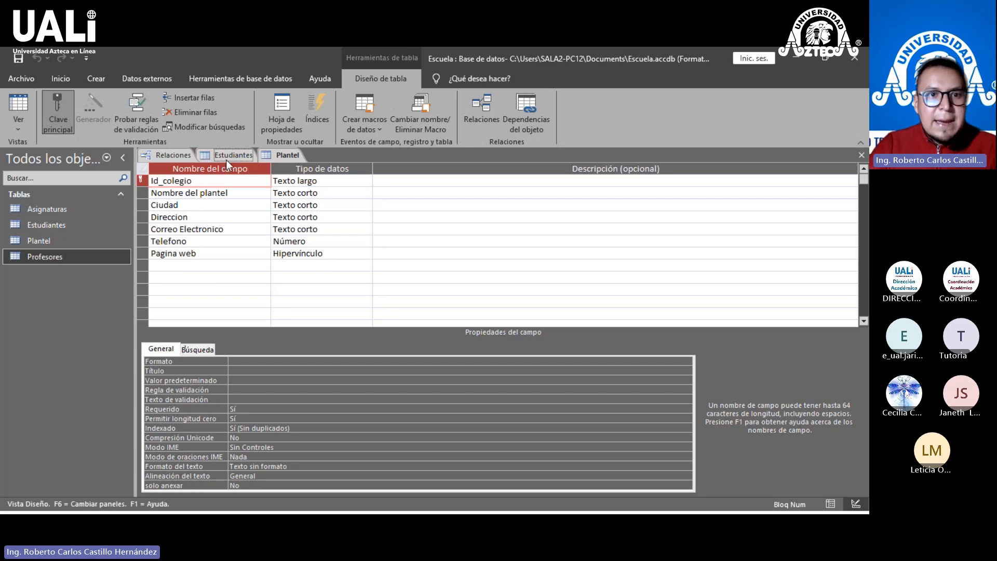
{"action": "left_click", "coordinate": [199, 302]}
{"action": "type", "text": "Id_plantel"}
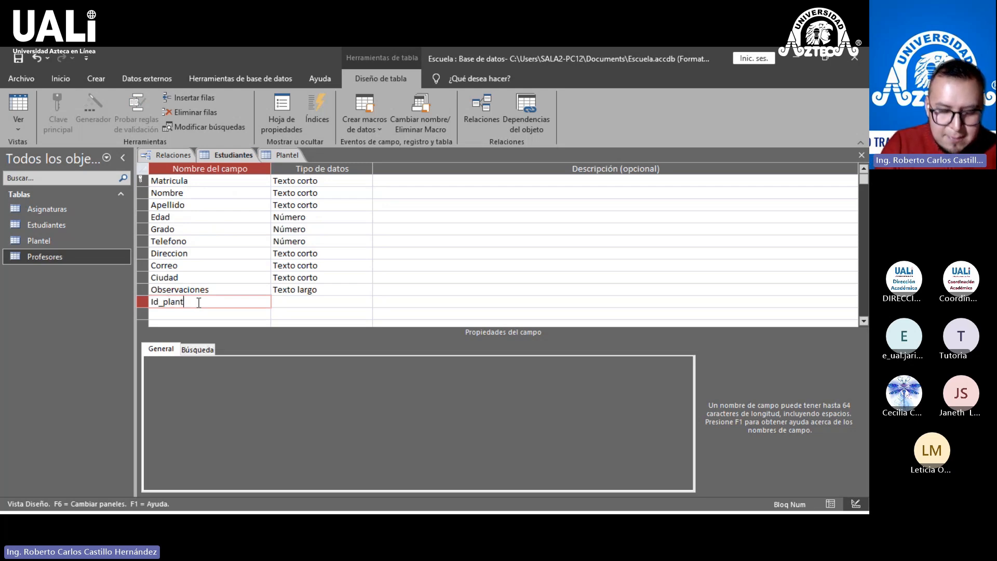
Step: Check the data type of Plantel's Id_colegio and set Id_plantel in Estudiantes to Texto largo
{"action": "left_click", "coordinate": [285, 155]}
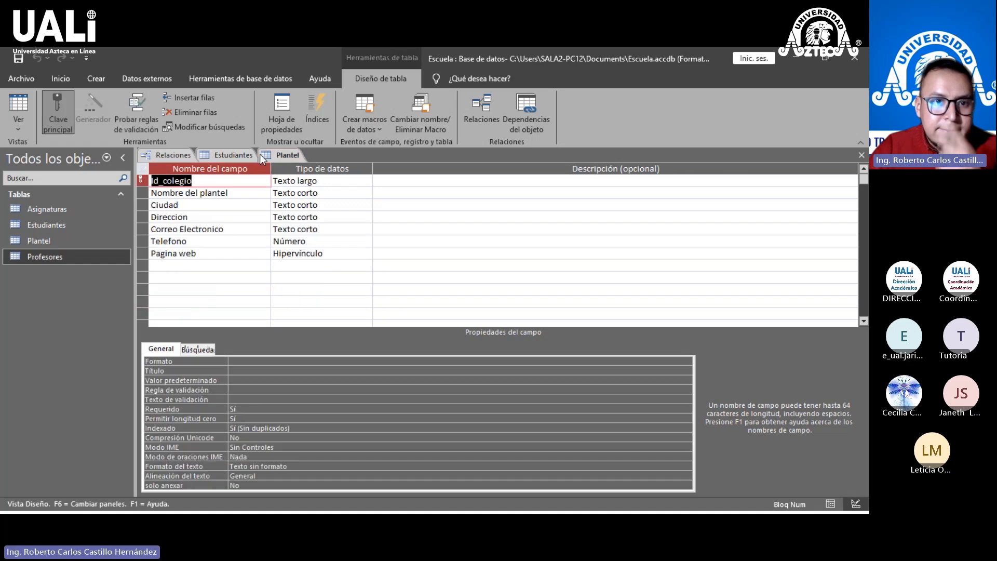
{"action": "left_click", "coordinate": [223, 155]}
{"action": "left_click_drag", "start_coordinate": [209, 307], "coordinate": [166, 304]}
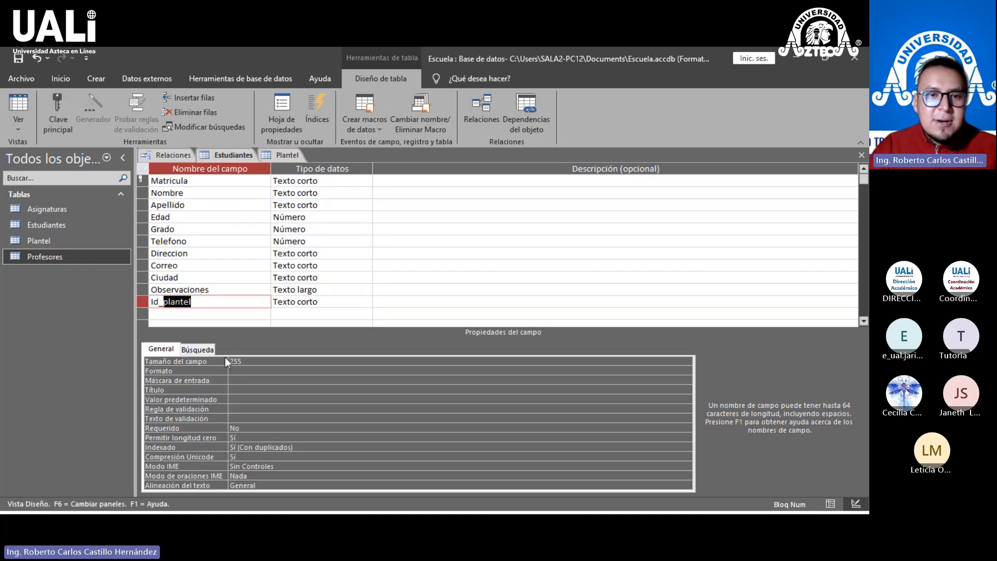
{"action": "left_click", "coordinate": [291, 155]}
{"action": "left_click", "coordinate": [230, 156]}
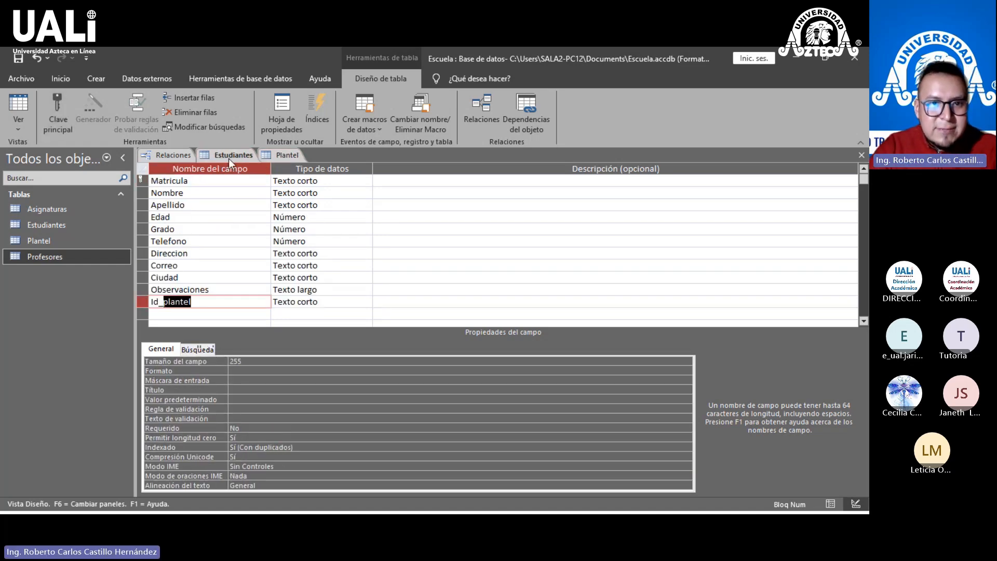
{"action": "left_click", "coordinate": [264, 155]}
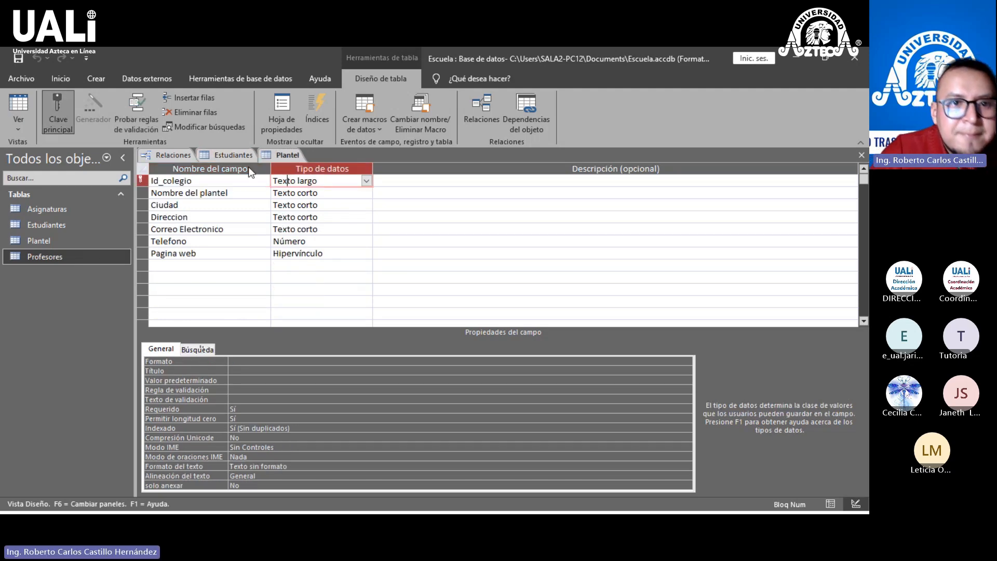
{"action": "left_click", "coordinate": [234, 155]}
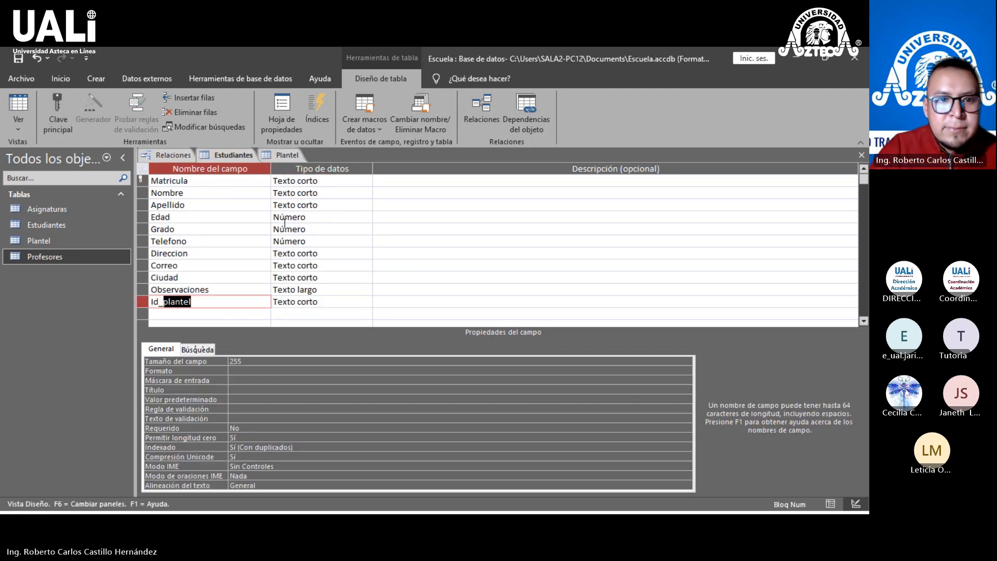
{"action": "double_click", "coordinate": [321, 303]}
{"action": "left_click", "coordinate": [366, 301]}
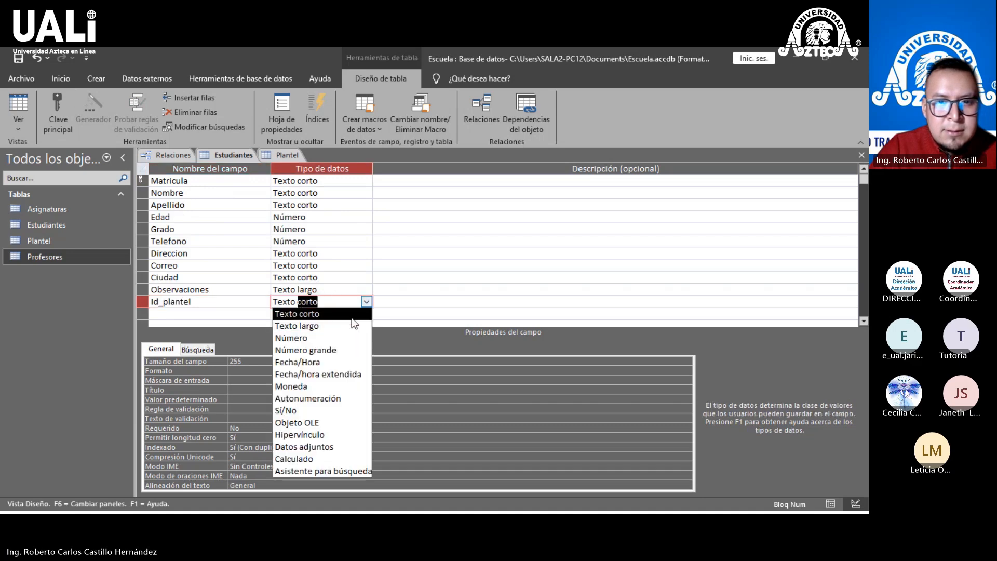
{"action": "left_click", "coordinate": [350, 327]}
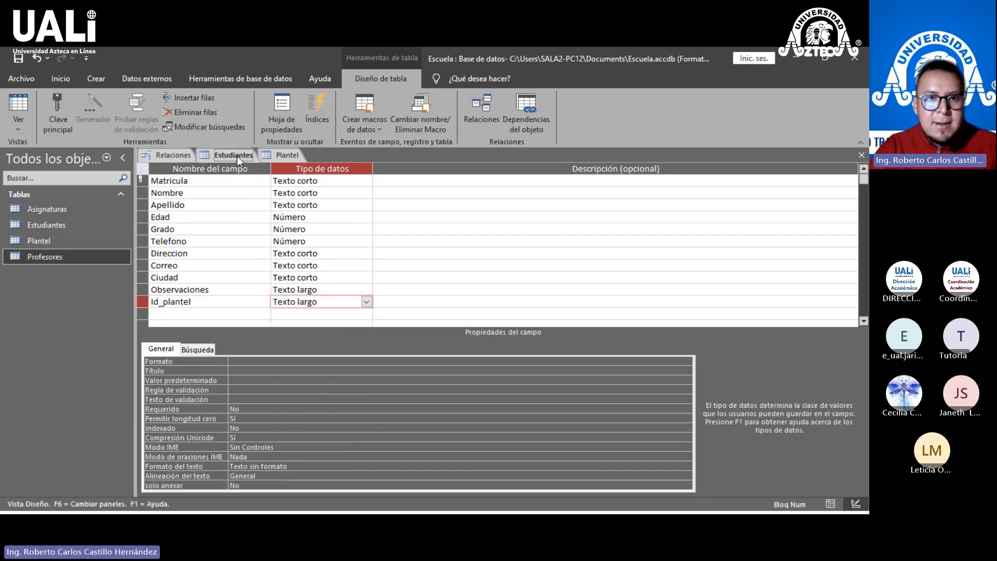
Step: Save the Estudiantes design and close both the Estudiantes and Plantel tables
{"action": "left_click", "coordinate": [277, 155]}
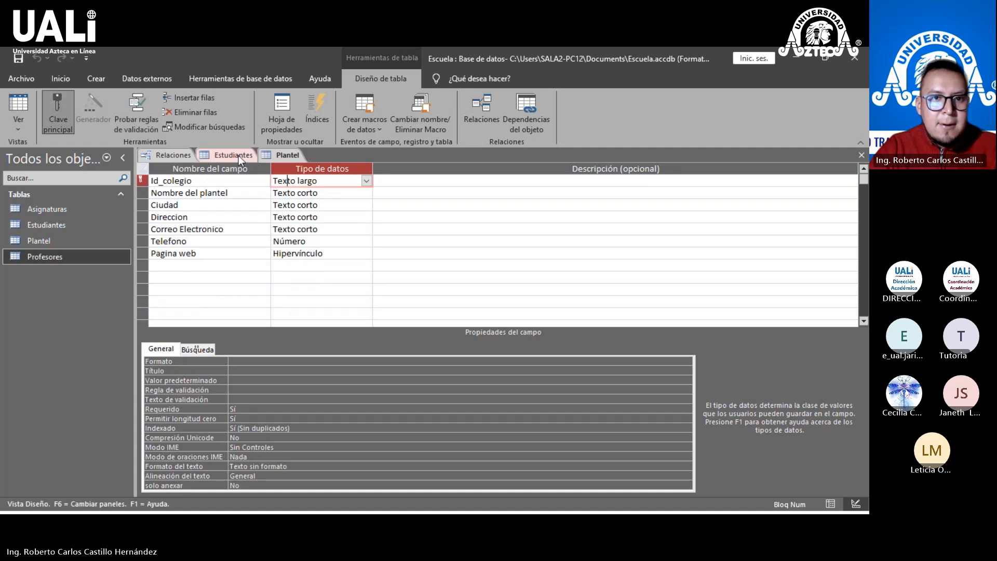
{"action": "left_click", "coordinate": [238, 155]}
{"action": "right_click", "coordinate": [239, 155]}
{"action": "left_click", "coordinate": [264, 165]}
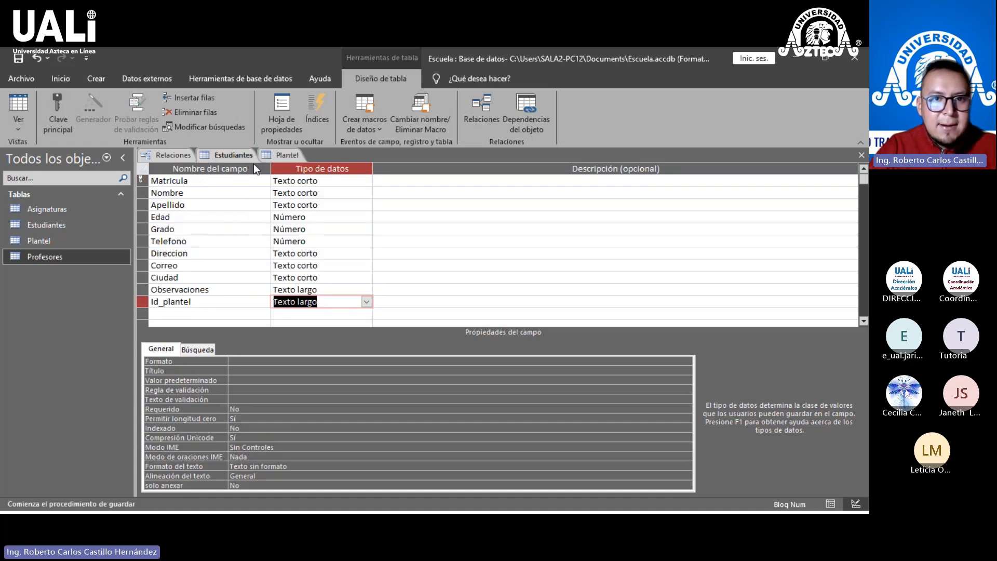
{"action": "left_click", "coordinate": [265, 156]}
{"action": "right_click", "coordinate": [265, 156]}
{"action": "left_click", "coordinate": [253, 155]}
{"action": "right_click", "coordinate": [236, 155]}
{"action": "left_click", "coordinate": [261, 179]}
{"action": "right_click", "coordinate": [222, 156]}
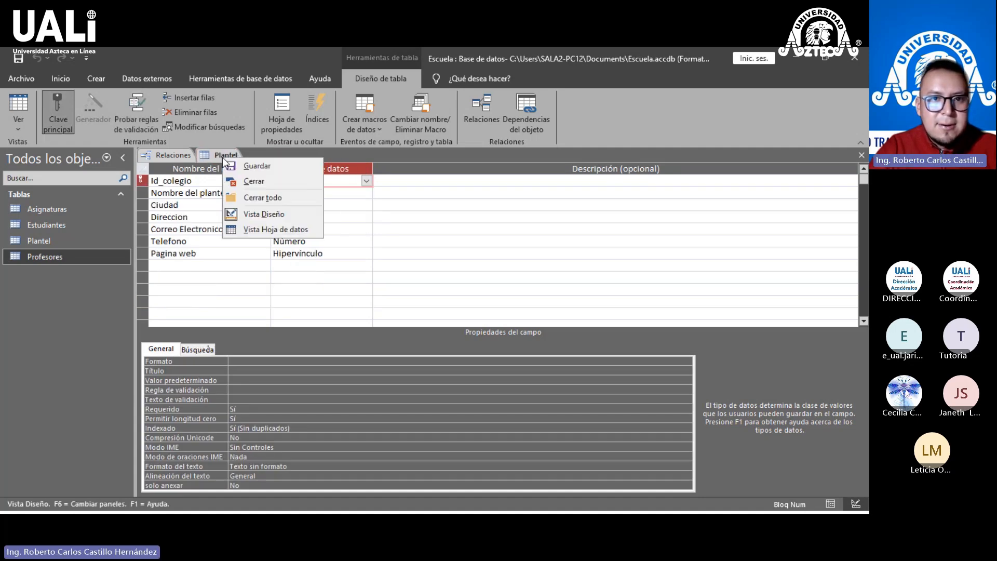
{"action": "left_click", "coordinate": [244, 180]}
Step: Enlarge the Estudiantes box to show all its fields and relate Plantel's Id_colegio to Estudiantes' Id_plantel with referential integrity enforced
{"action": "scroll", "coordinate": [653, 253], "scroll_direction": "down", "scroll_amount": 5}
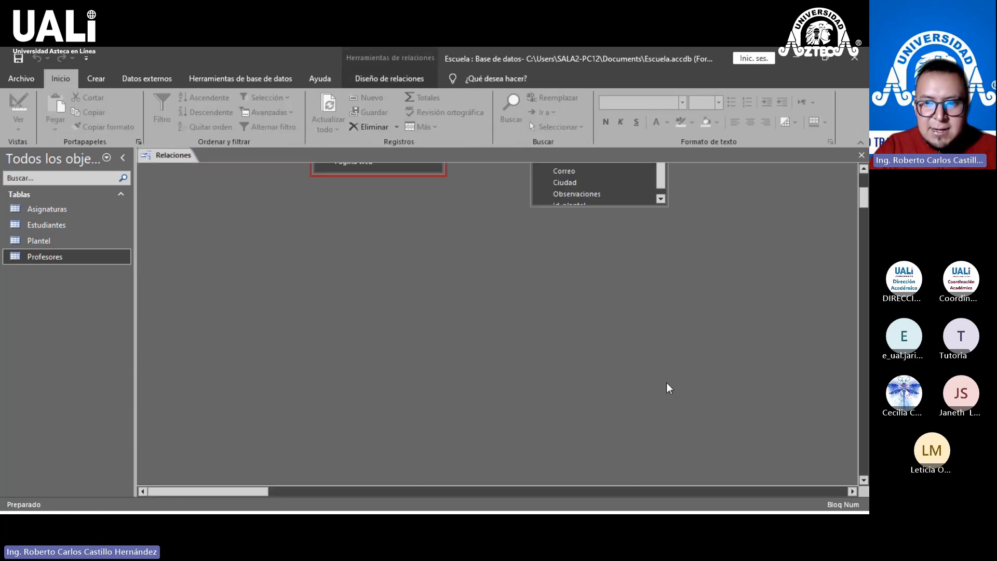
{"action": "scroll", "coordinate": [652, 253], "scroll_direction": "up", "scroll_amount": 3}
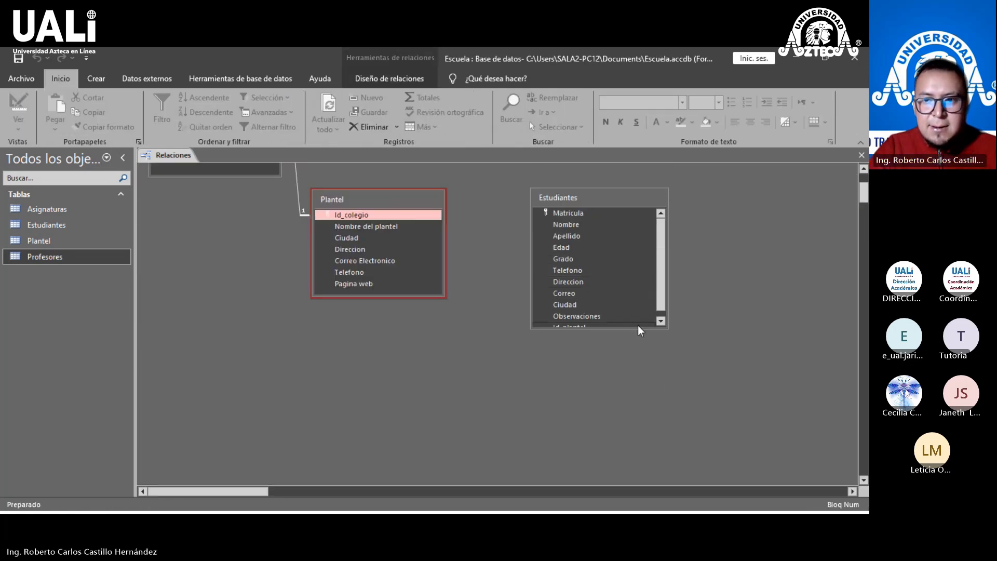
{"action": "left_click_drag", "start_coordinate": [638, 325], "coordinate": [640, 353]}
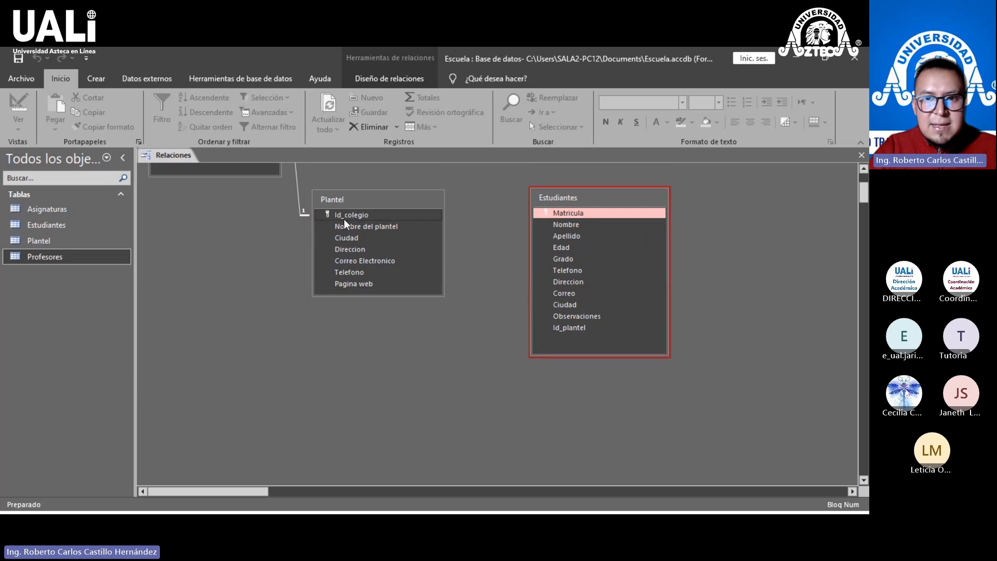
{"action": "scroll", "coordinate": [350, 220], "scroll_direction": "up", "scroll_amount": 2}
{"action": "left_click_drag", "start_coordinate": [359, 276], "coordinate": [587, 387]}
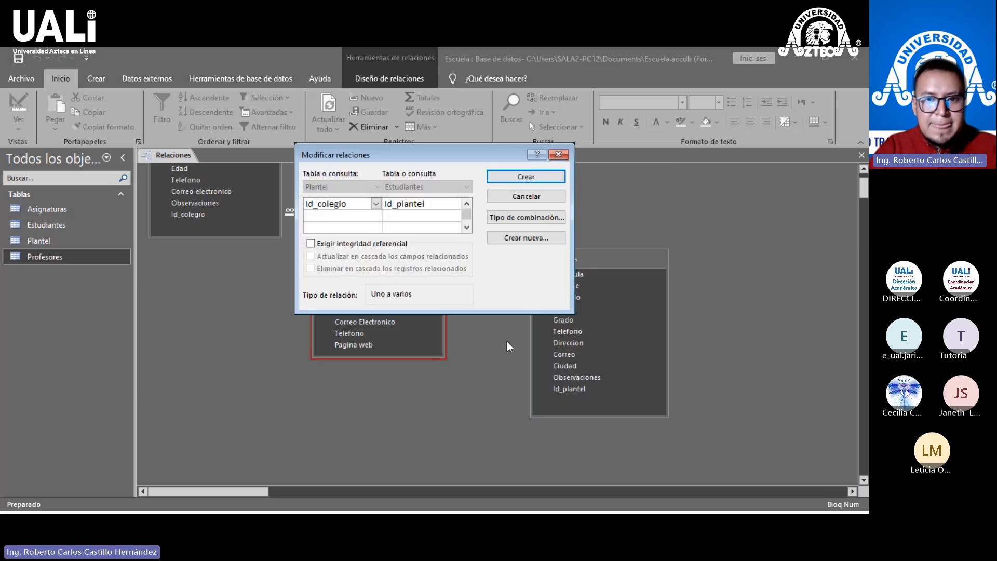
{"action": "left_click", "coordinate": [331, 245]}
{"action": "left_click", "coordinate": [546, 179]}
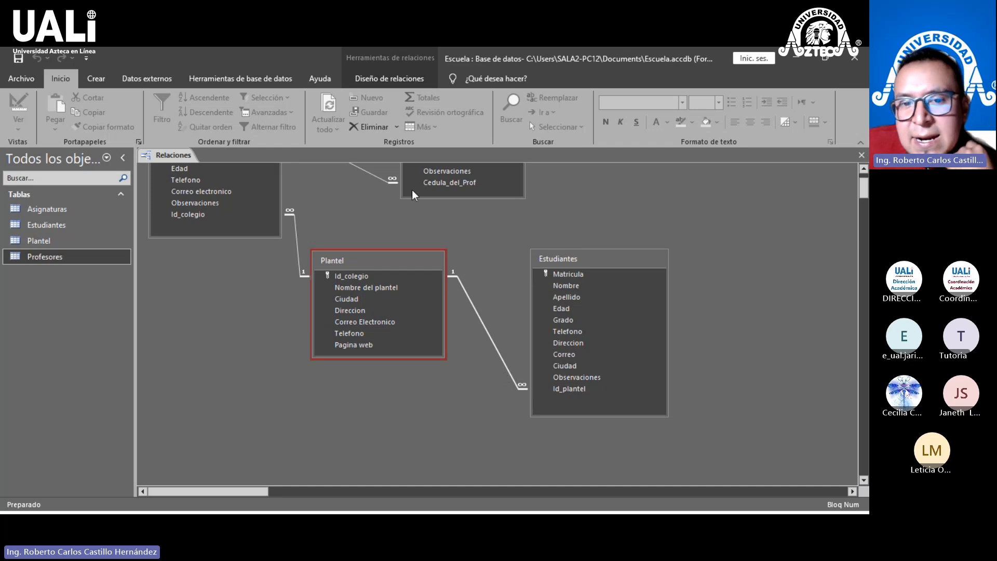
Step: Examine the two key fields joined by the relationship between Plantel and Estudiantes
{"action": "left_click", "coordinate": [579, 388]}
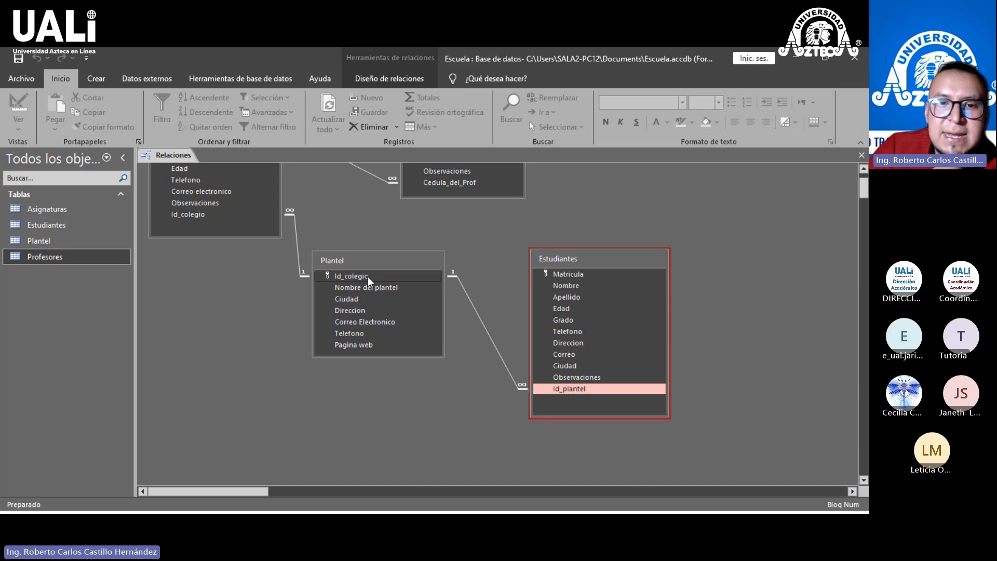
{"action": "left_click", "coordinate": [367, 276]}
{"action": "left_click", "coordinate": [570, 390]}
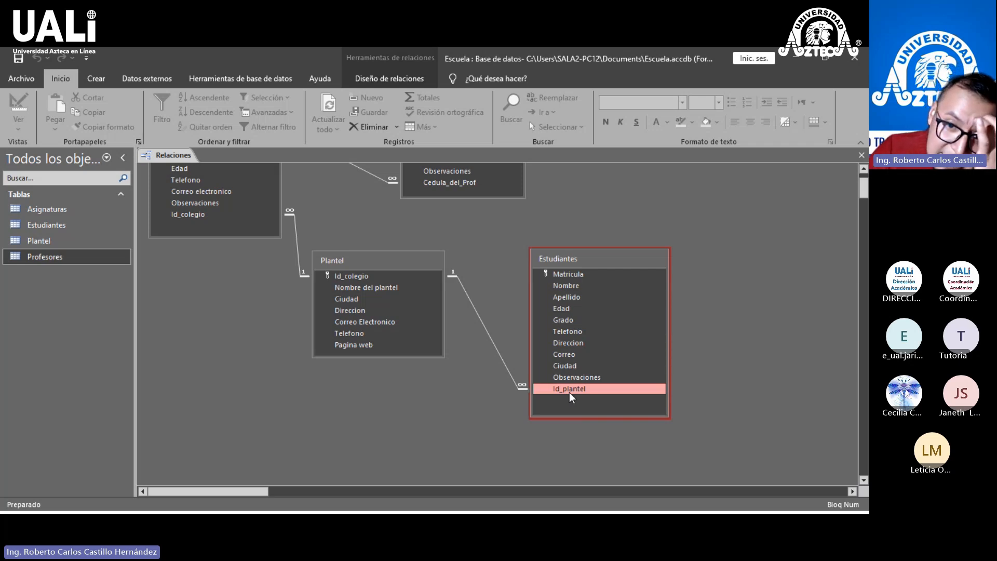
{"action": "left_click", "coordinate": [371, 272]}
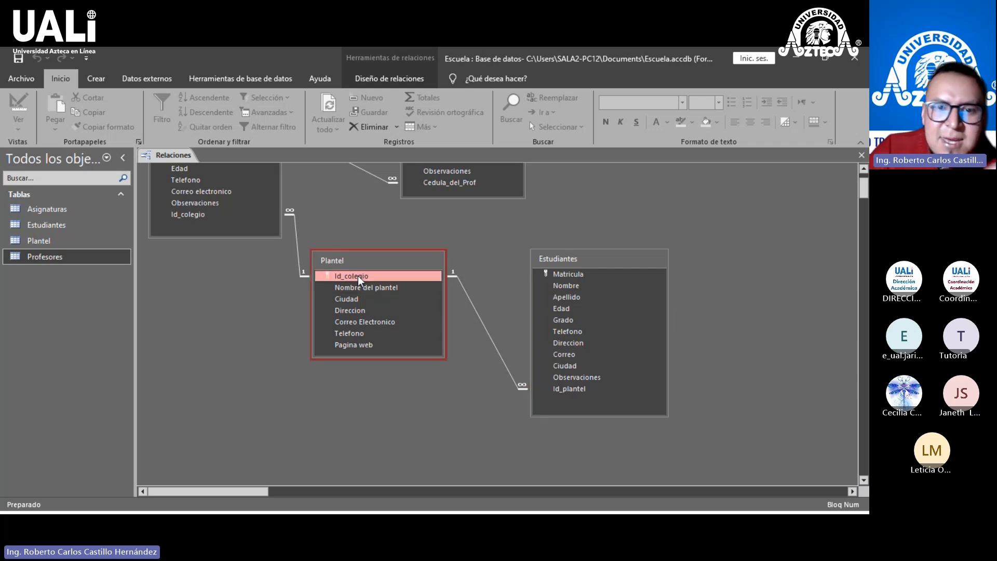
{"action": "left_click_drag", "start_coordinate": [358, 276], "coordinate": [563, 388]}
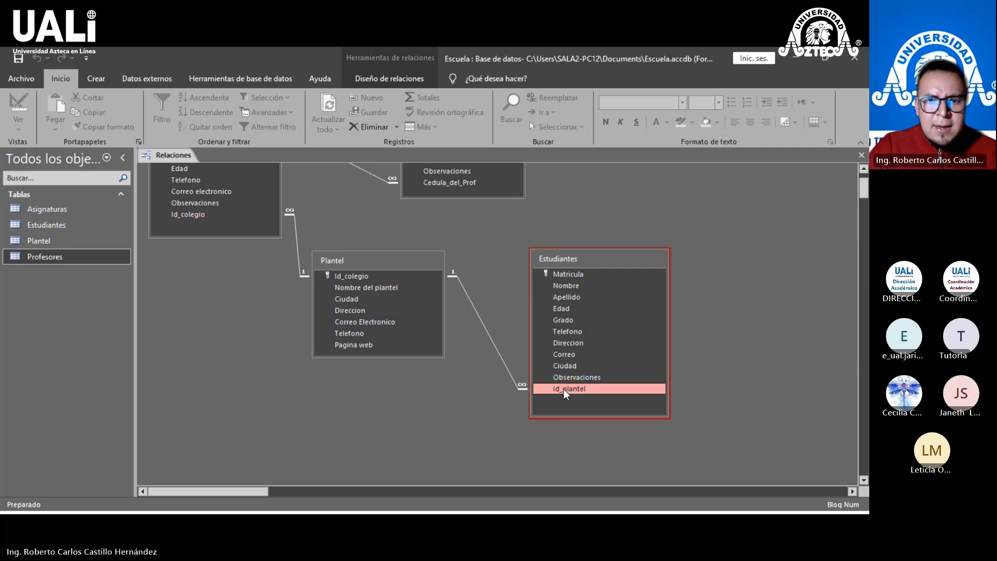
{"action": "left_click", "coordinate": [497, 352]}
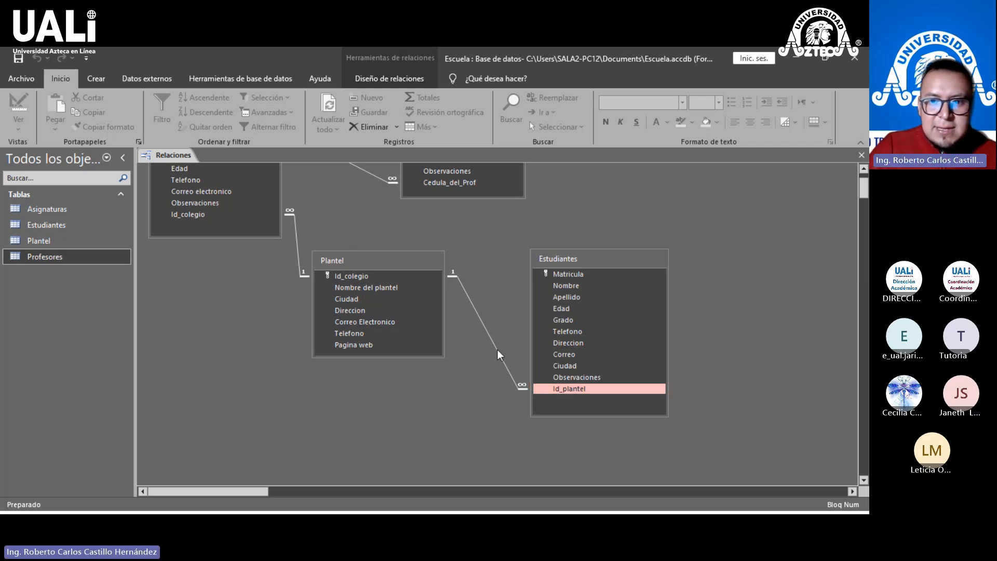
Step: Rename the Id_plantel field of Estudiantes as Id_colegio in design view, then save and close the table
{"action": "left_click", "coordinate": [553, 389]}
{"action": "right_click", "coordinate": [559, 257]}
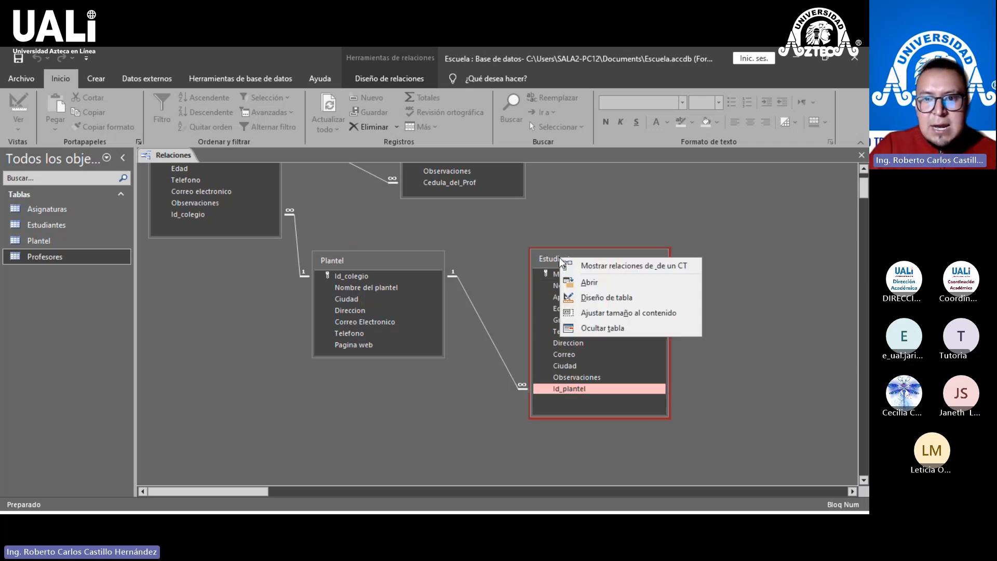
{"action": "left_click", "coordinate": [577, 297]}
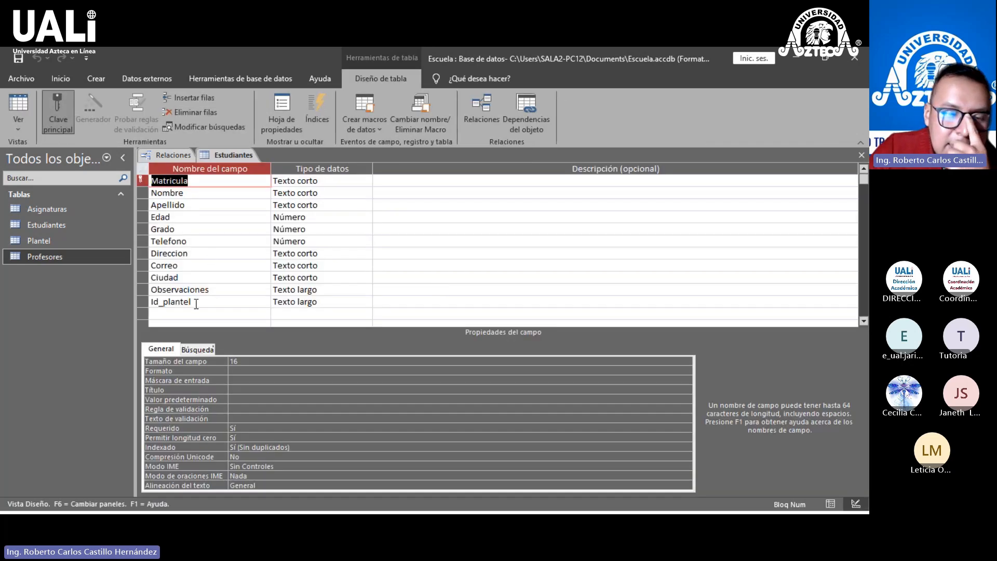
{"action": "left_click_drag", "start_coordinate": [197, 304], "coordinate": [162, 304]}
{"action": "type", "text": "Colegio"}
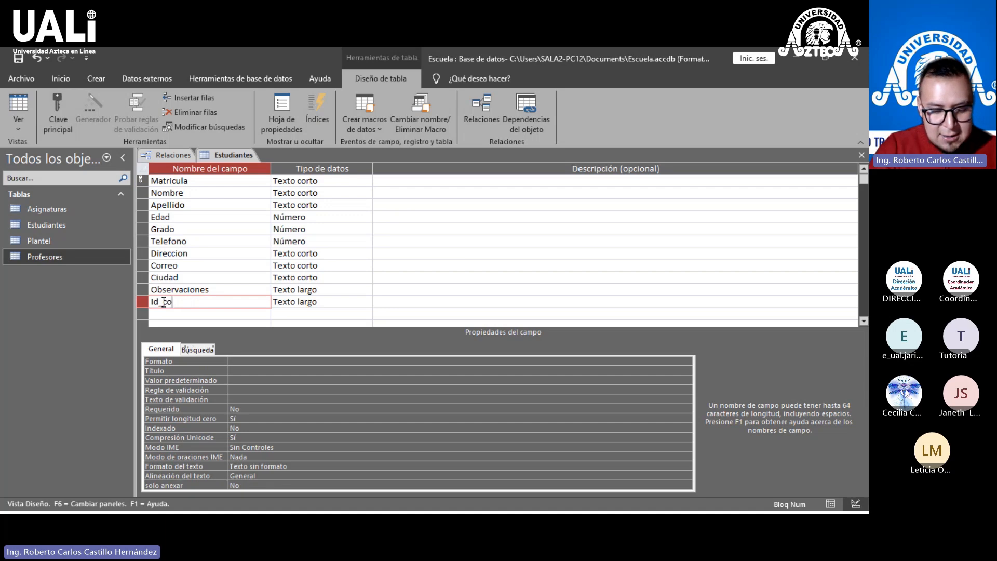
{"action": "left_click", "coordinate": [406, 305]}
{"action": "right_click", "coordinate": [222, 158]}
{"action": "key", "text": "Escape"}
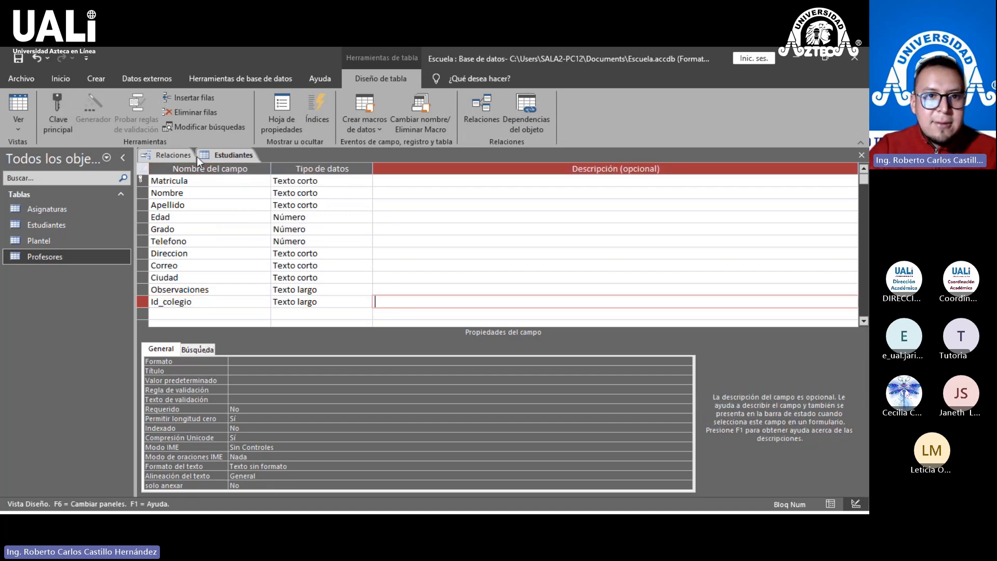
{"action": "left_click", "coordinate": [182, 157]}
{"action": "right_click", "coordinate": [219, 158]}
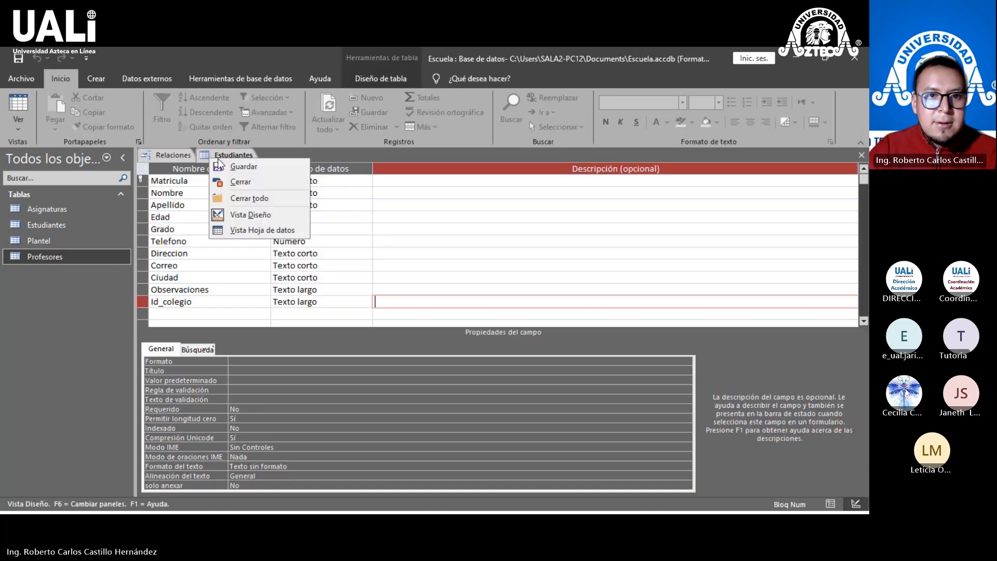
{"action": "left_click", "coordinate": [239, 182]}
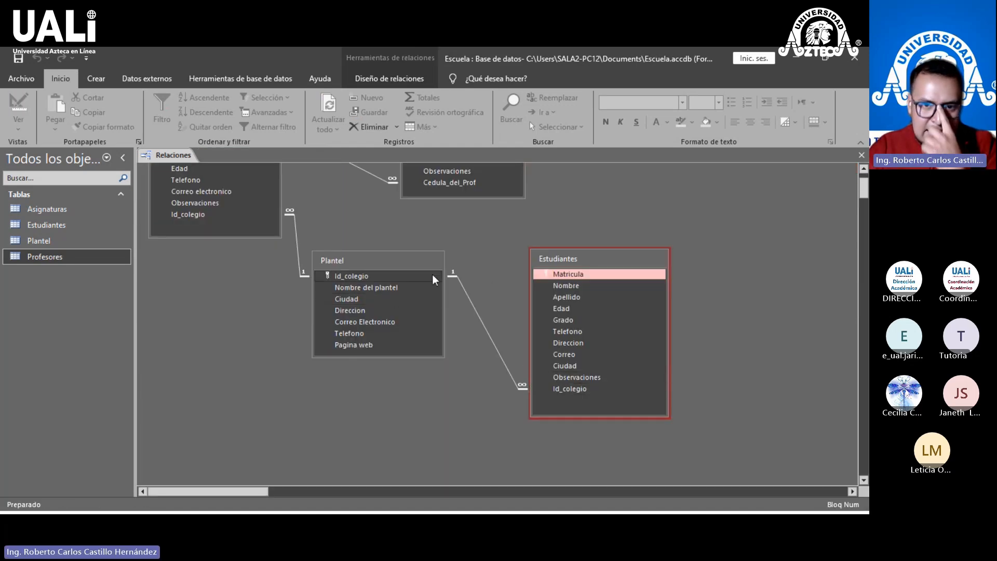
Step: Open the Asignaturas table from the relationships diagram in design view and check its fields against the diagram
{"action": "scroll", "coordinate": [403, 279], "scroll_direction": "up", "scroll_amount": 2}
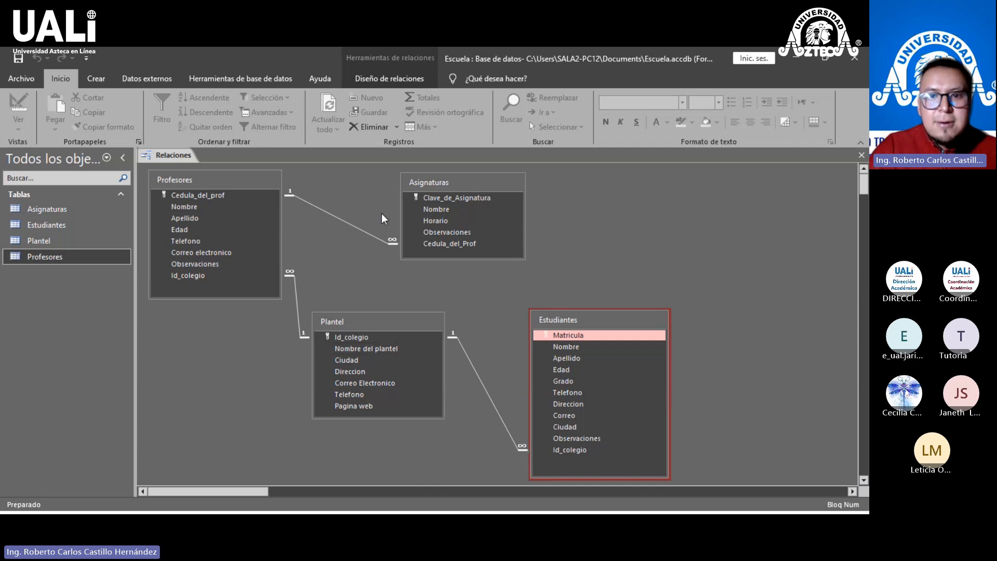
{"action": "left_click", "coordinate": [417, 183]}
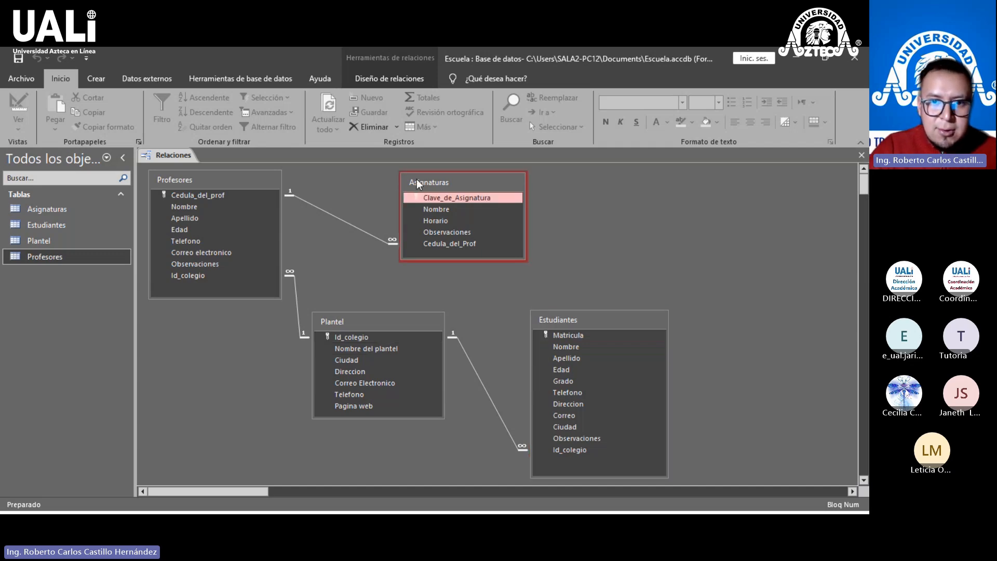
{"action": "right_click", "coordinate": [417, 182]}
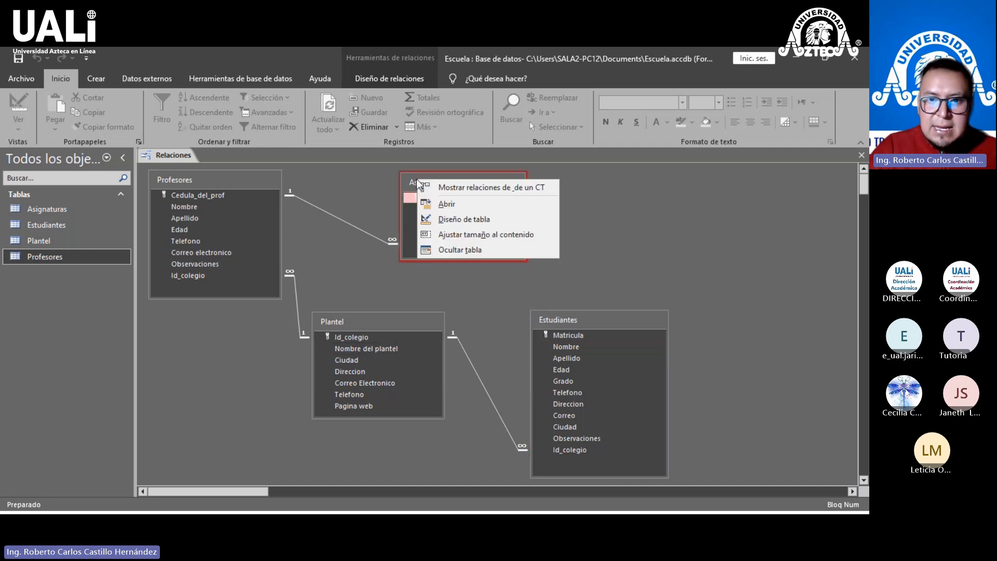
{"action": "left_click", "coordinate": [459, 221]}
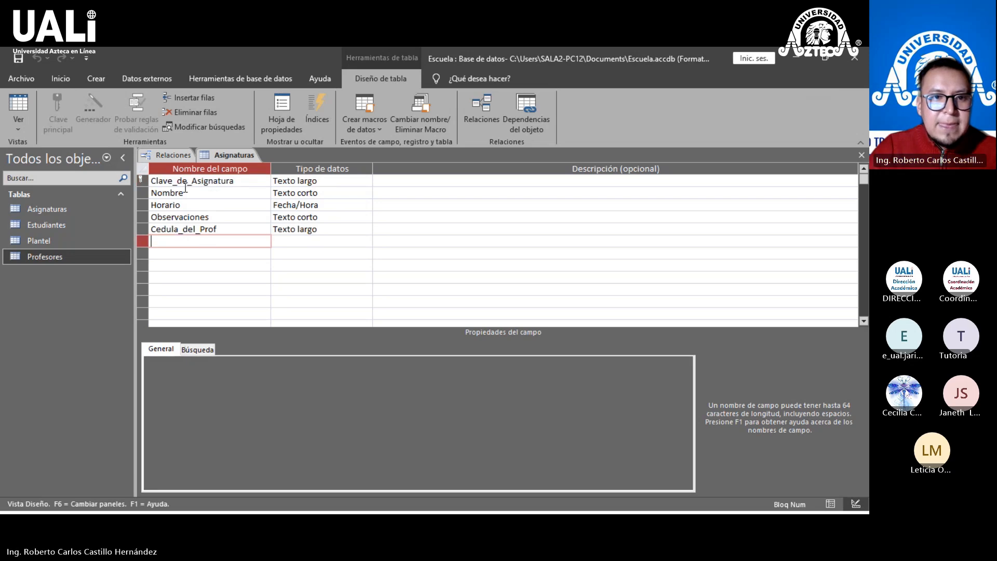
{"action": "left_click", "coordinate": [183, 155]}
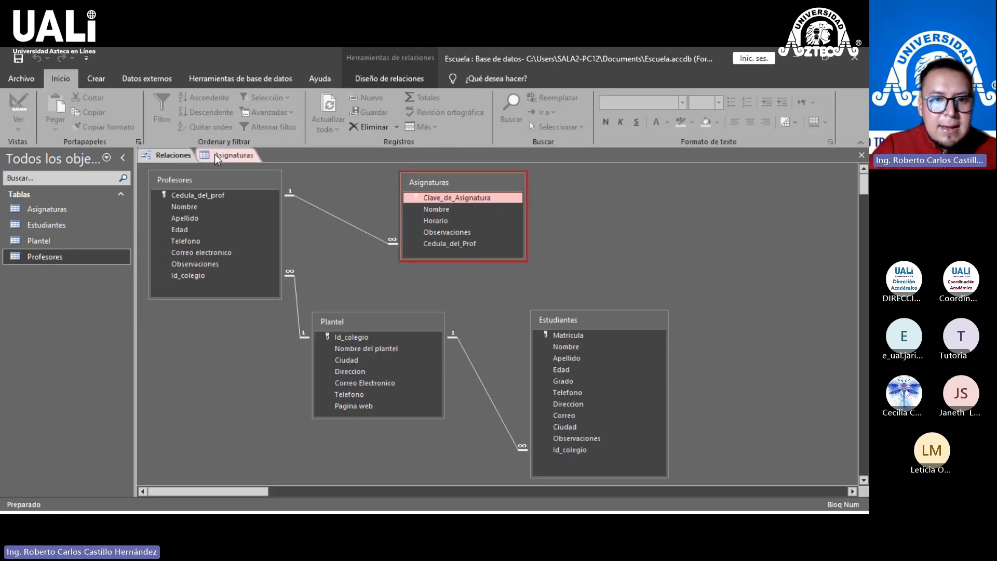
{"action": "left_click", "coordinate": [215, 156]}
Step: Add a field named Id_colegio with the Texto largo data type below Cedula_del_Prof in the Asignaturas table
{"action": "type", "text": "id_"}
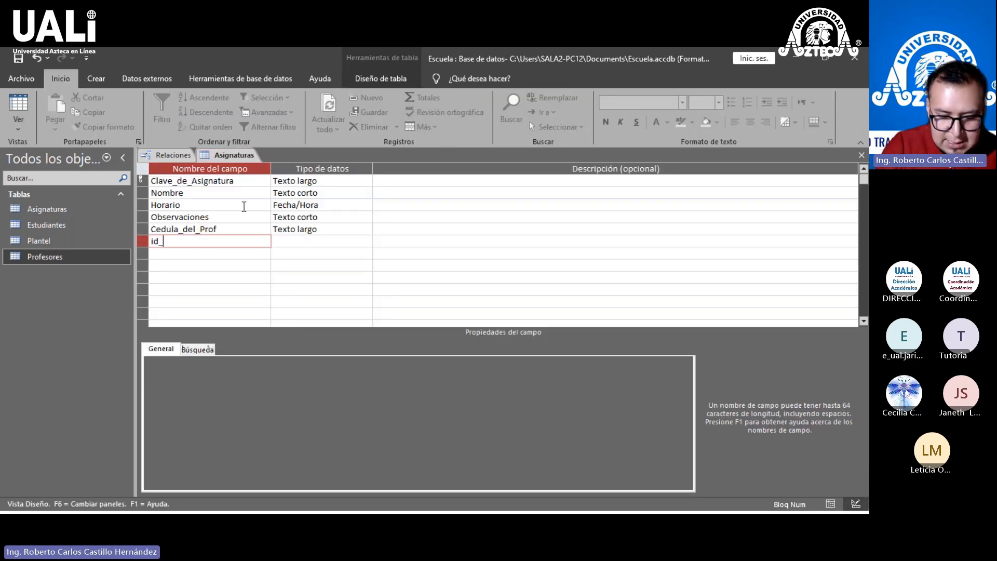
{"action": "type", "text": "co"}
{"action": "key", "text": "BackSpace"}
{"action": "key", "text": "BackSpace"}
{"action": "key", "text": "BackSpace"}
{"action": "key", "text": "BackSpace"}
{"action": "key", "text": "BackSpace"}
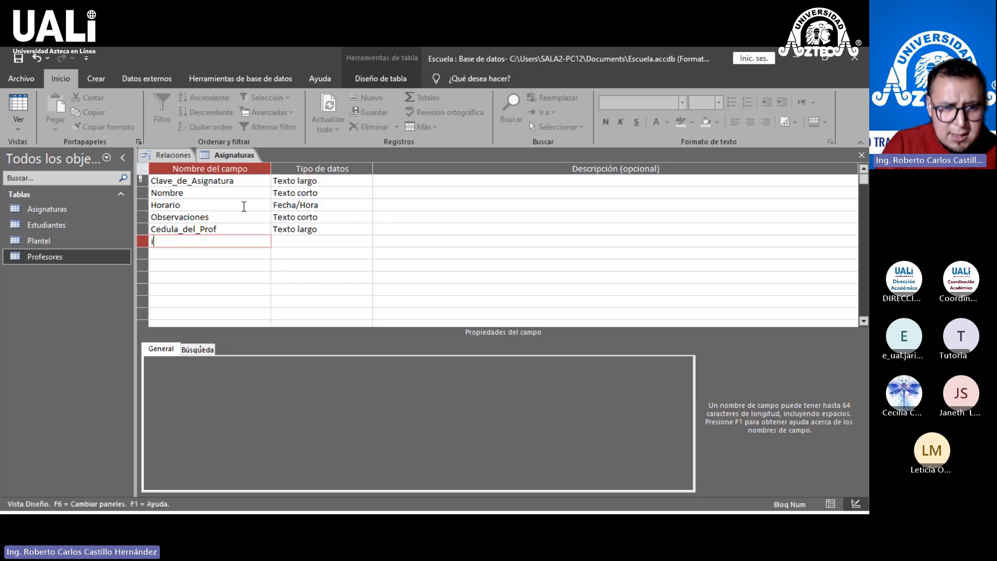
{"action": "type", "text": "Id_colegio"}
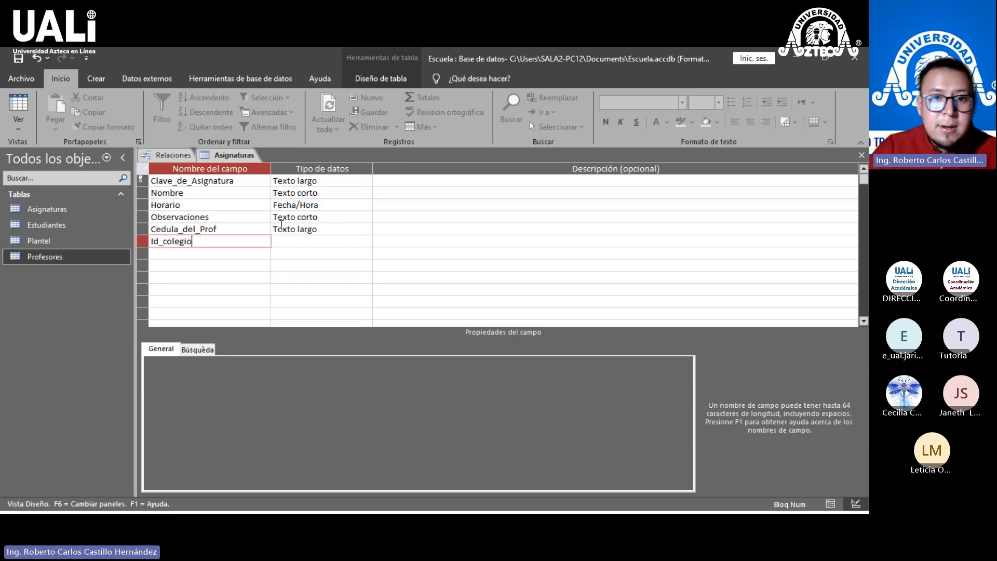
{"action": "left_click", "coordinate": [327, 241]}
{"action": "left_click", "coordinate": [367, 241]}
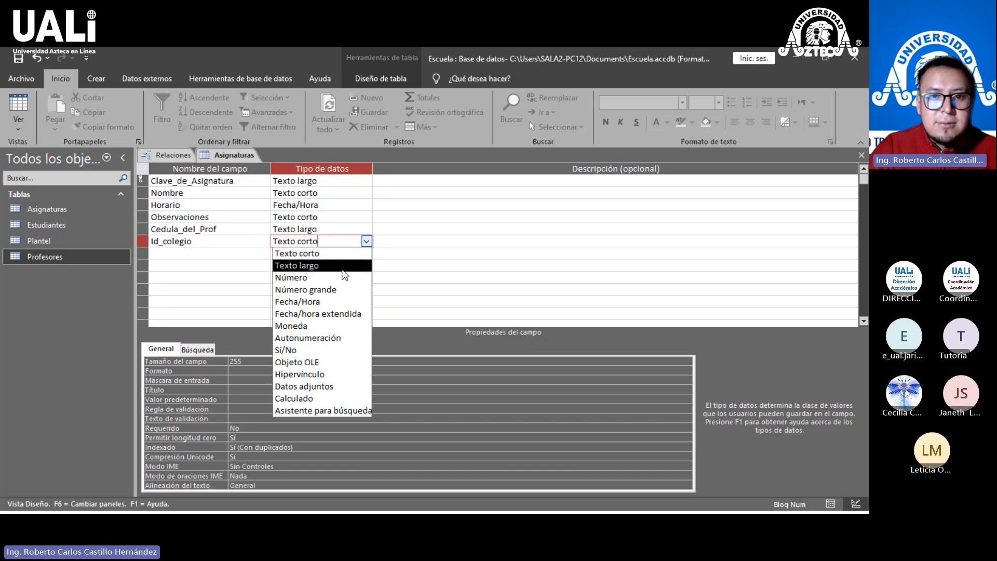
{"action": "left_click", "coordinate": [344, 266]}
Step: Save the Asignaturas table design and close the table to return to the relationships diagram
{"action": "right_click", "coordinate": [225, 155]}
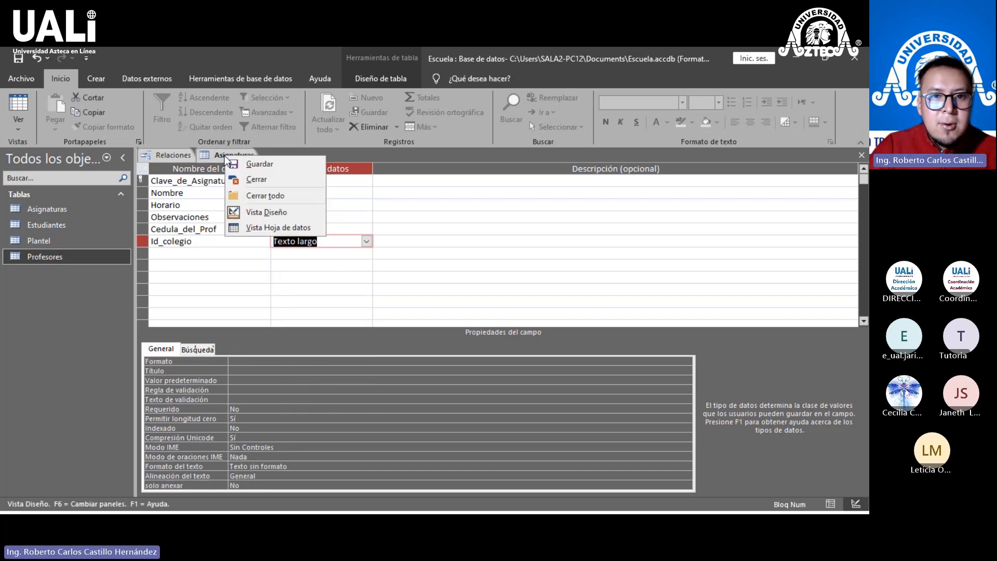
{"action": "left_click", "coordinate": [234, 160]}
{"action": "right_click", "coordinate": [234, 160]}
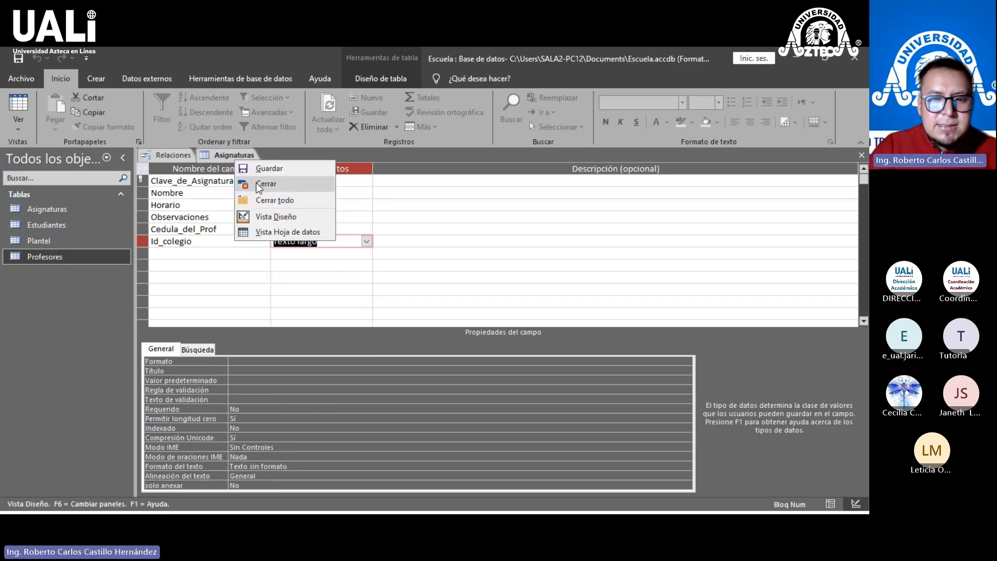
{"action": "left_click", "coordinate": [257, 183]}
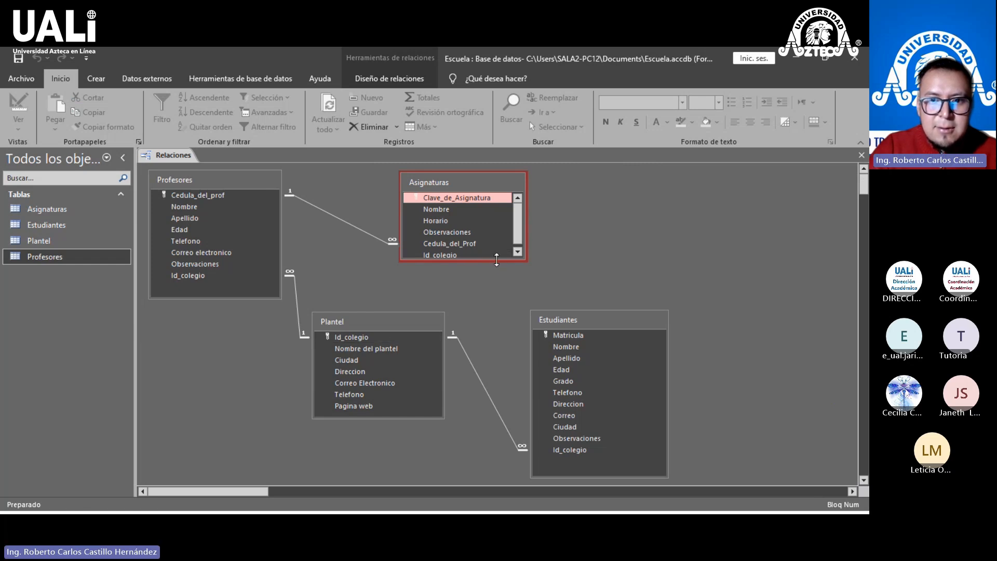
Step: Enlarge the Asignaturas box to show all fields and relate Plantel's Id_colegio to Asignaturas' Id_colegio with referential integrity enforced
{"action": "left_click_drag", "start_coordinate": [496, 259], "coordinate": [497, 271]}
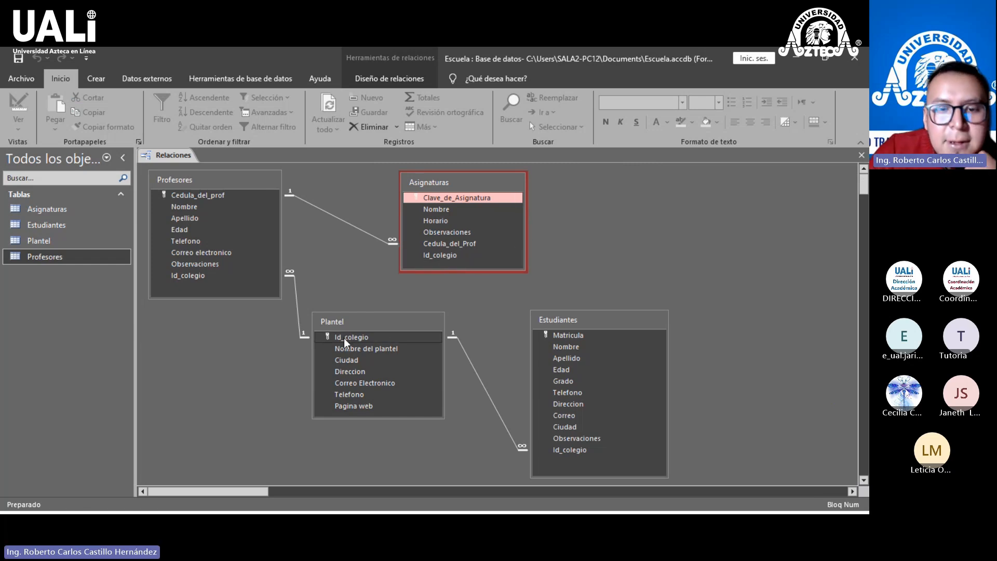
{"action": "left_click_drag", "start_coordinate": [344, 339], "coordinate": [428, 258]}
{"action": "left_click", "coordinate": [371, 244]}
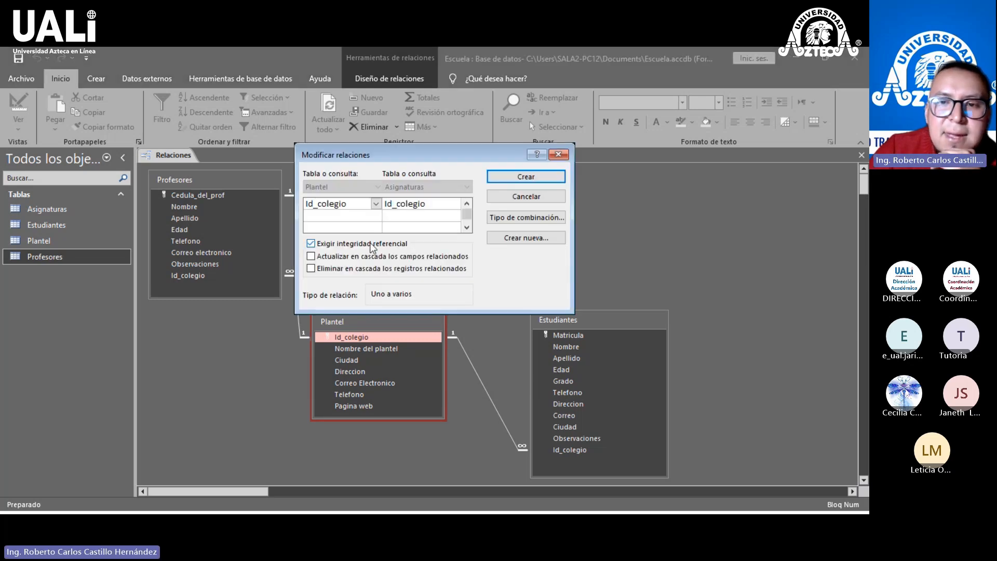
{"action": "left_click", "coordinate": [513, 180]}
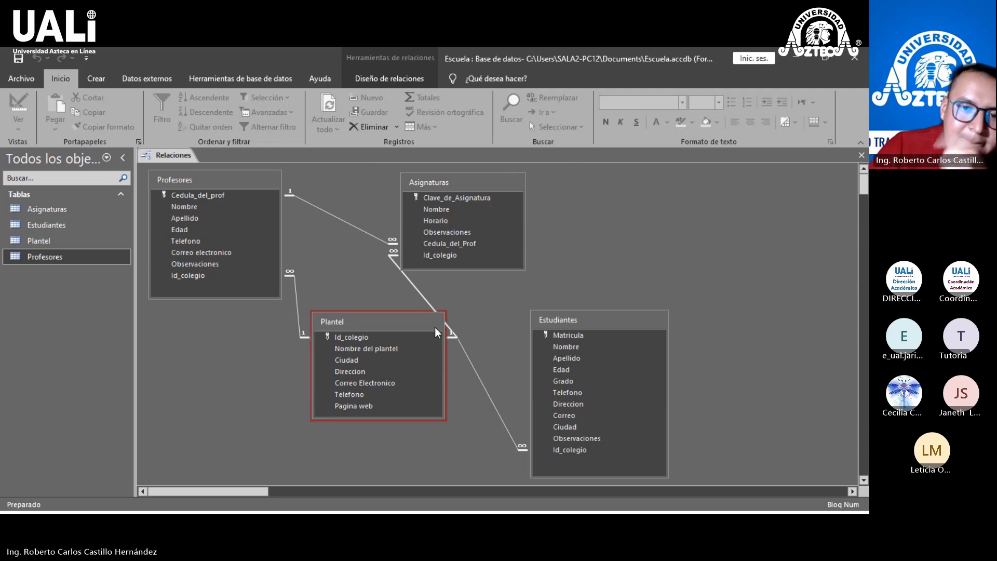
Step: Rearrange the Plantel, Estudiantes, Asignaturas and Profesores boxes in the relationships diagram so the relationship lines are clearly separated
{"action": "left_click_drag", "start_coordinate": [435, 327], "coordinate": [405, 350]}
{"action": "left_click", "coordinate": [592, 324]}
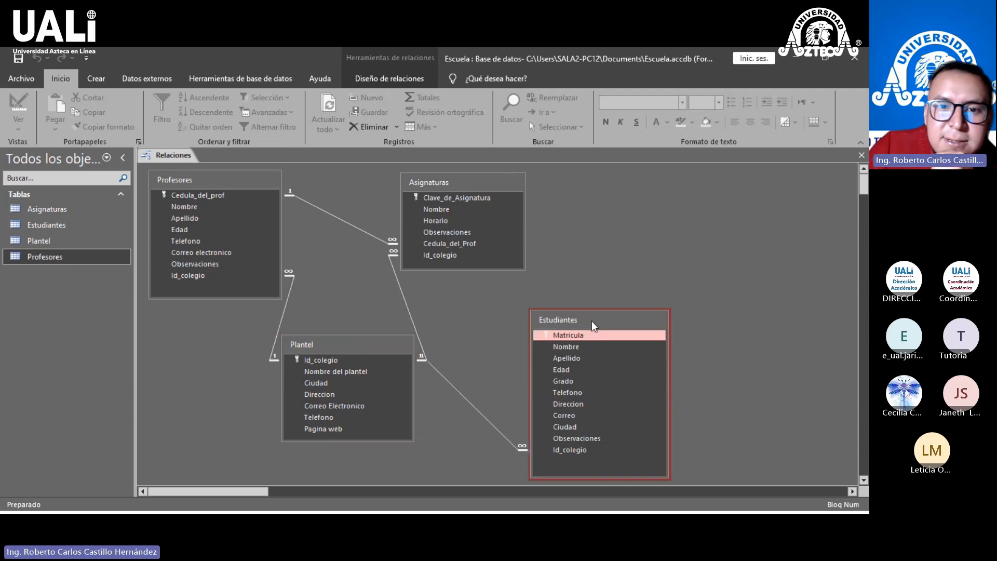
{"action": "left_click_drag", "start_coordinate": [591, 321], "coordinate": [519, 315]}
{"action": "left_click", "coordinate": [473, 183]}
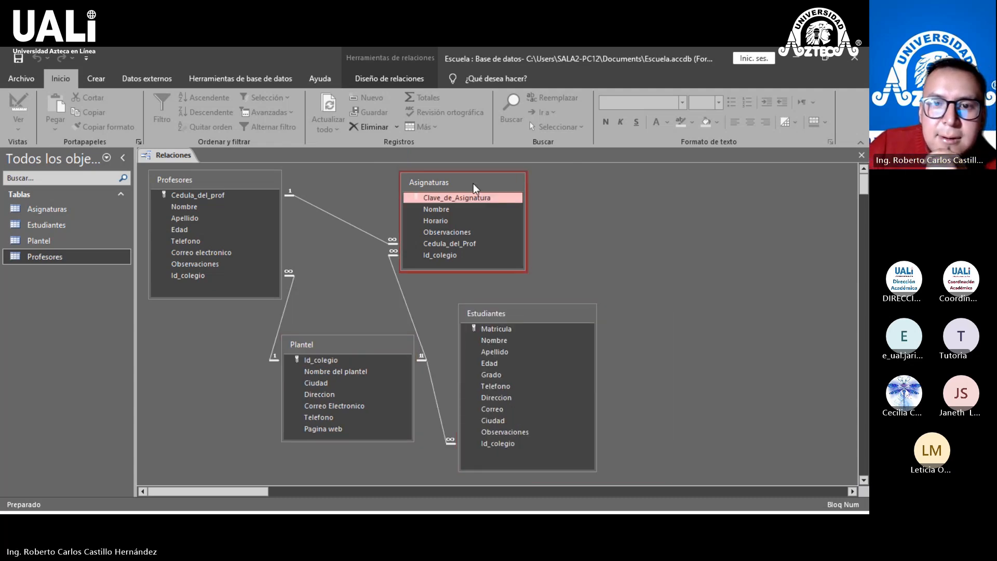
{"action": "left_click_drag", "start_coordinate": [473, 183], "coordinate": [554, 183]}
{"action": "left_click", "coordinate": [205, 183]}
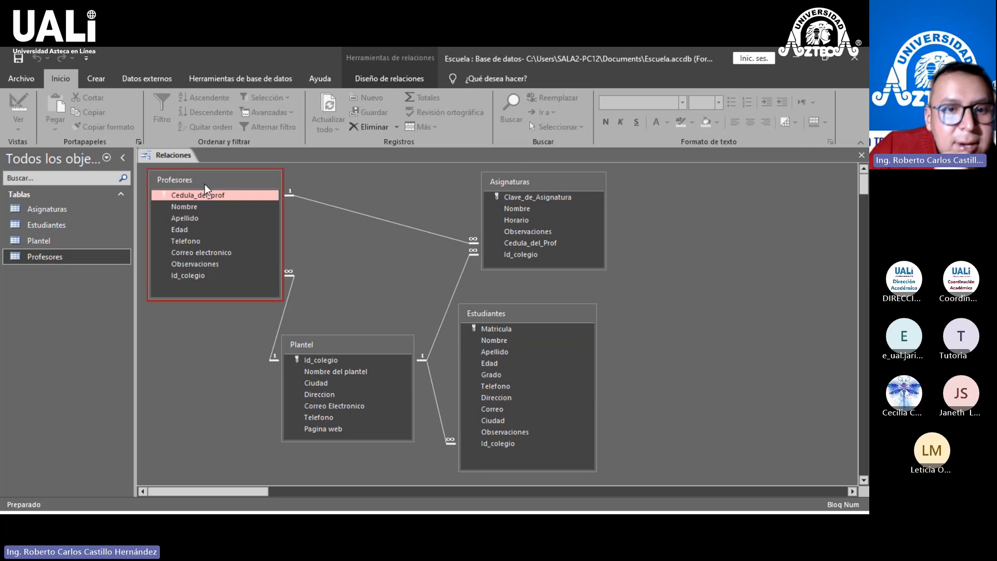
{"action": "left_click_drag", "start_coordinate": [205, 184], "coordinate": [211, 184]}
{"action": "left_click_drag", "start_coordinate": [346, 348], "coordinate": [401, 338]}
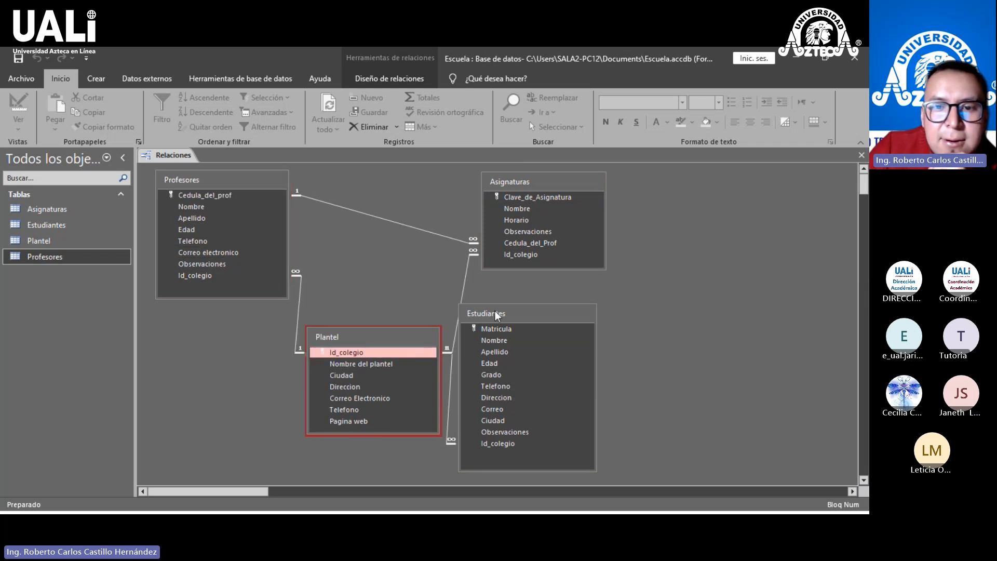
{"action": "left_click_drag", "start_coordinate": [495, 311], "coordinate": [520, 297]}
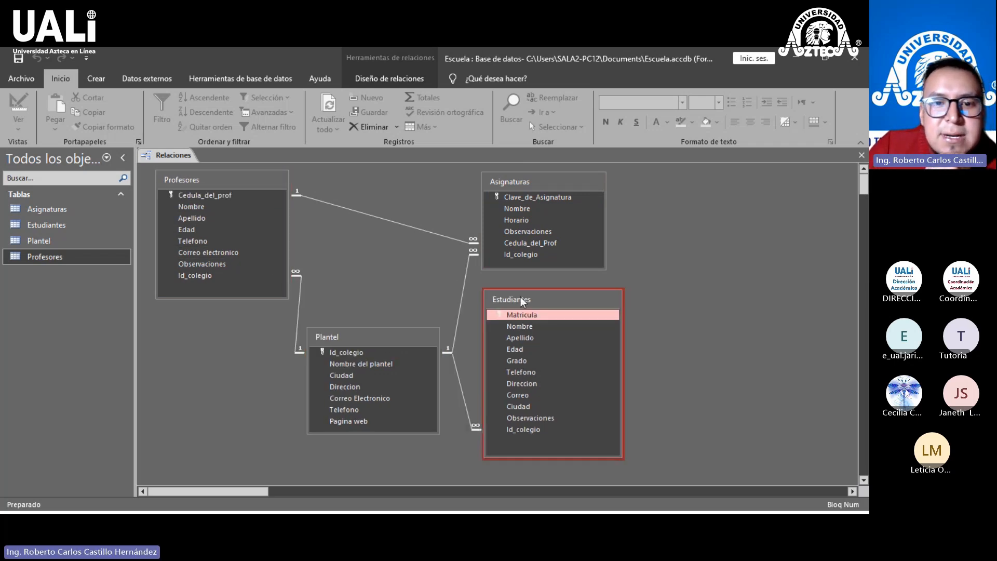
{"action": "left_click", "coordinate": [338, 352]}
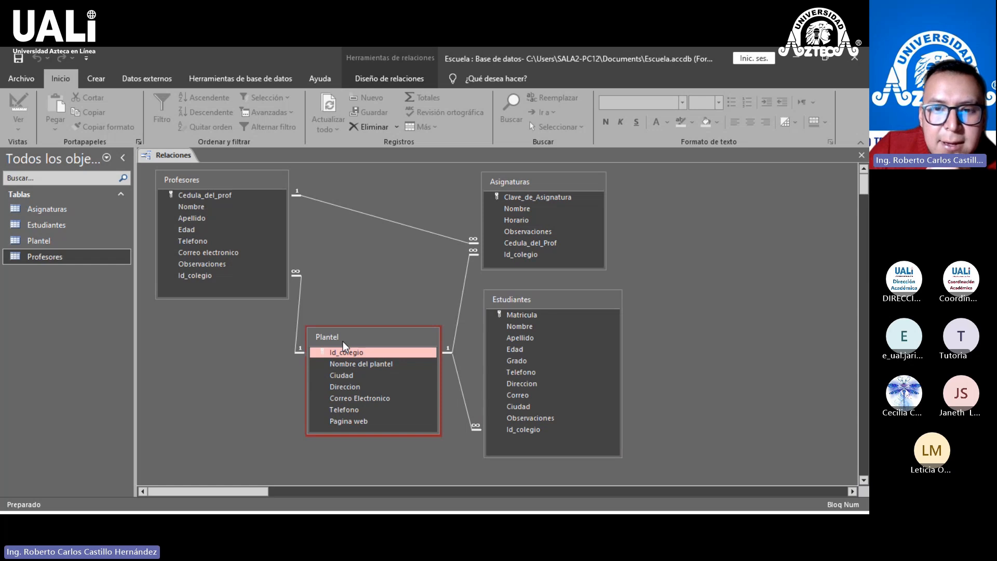
{"action": "left_click_drag", "start_coordinate": [342, 341], "coordinate": [360, 331]}
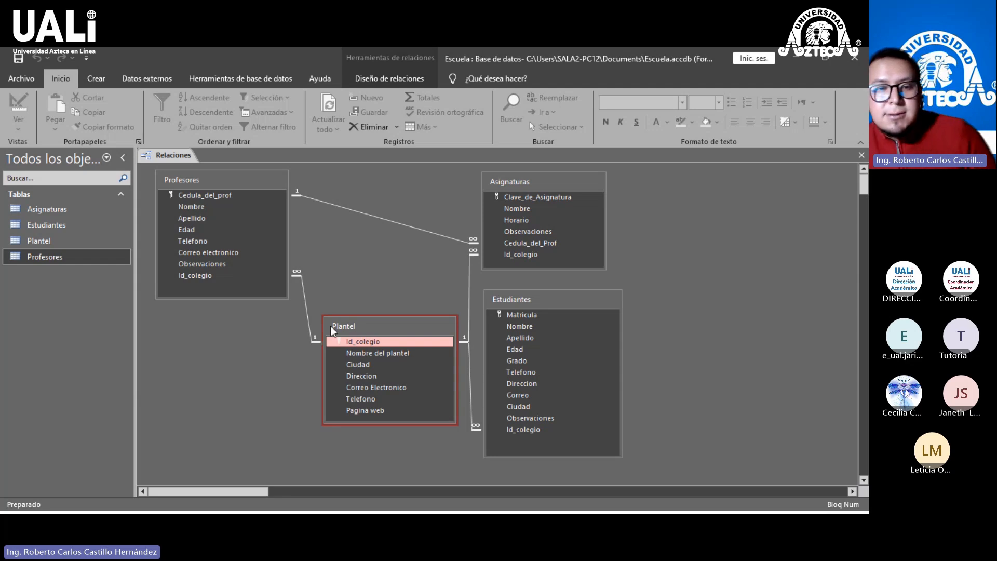
{"action": "right_click", "coordinate": [171, 156]}
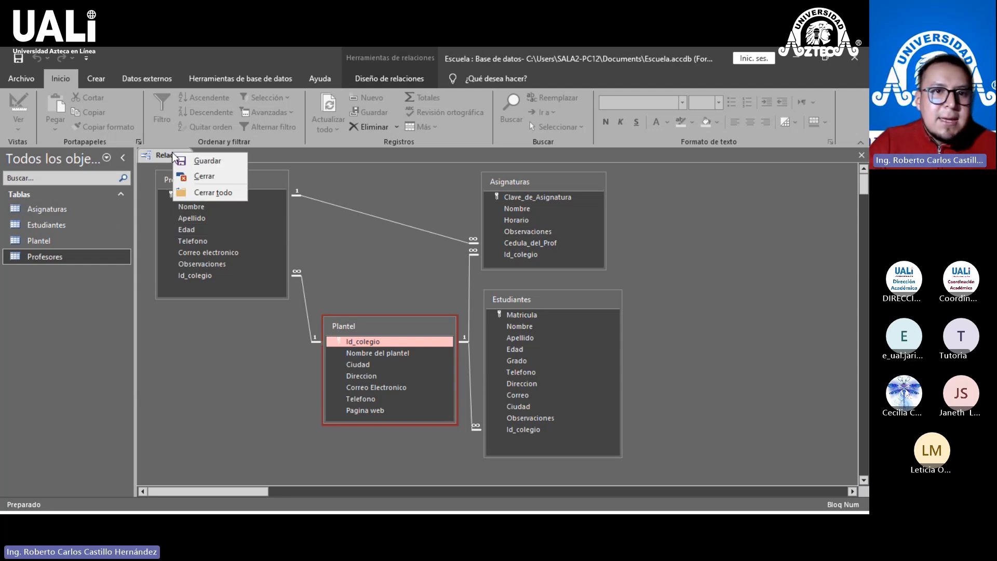
{"action": "key", "text": "Escape"}
Step: Open the Asignaturas, Estudiantes, Plantel and Profesores tables in datasheet view
{"action": "left_click", "coordinate": [62, 214]}
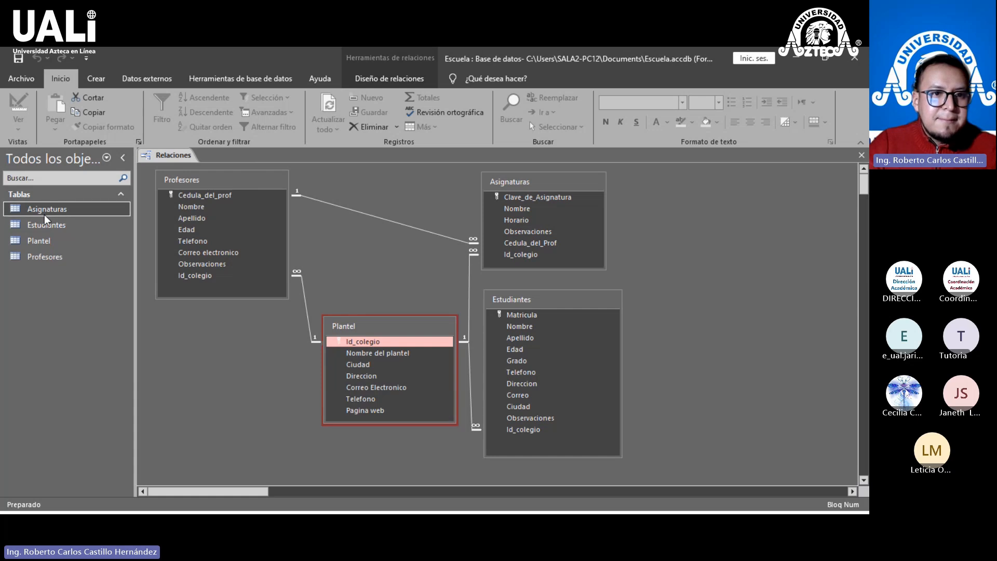
{"action": "double_click", "coordinate": [45, 213]}
{"action": "double_click", "coordinate": [48, 224]}
{"action": "double_click", "coordinate": [42, 242]}
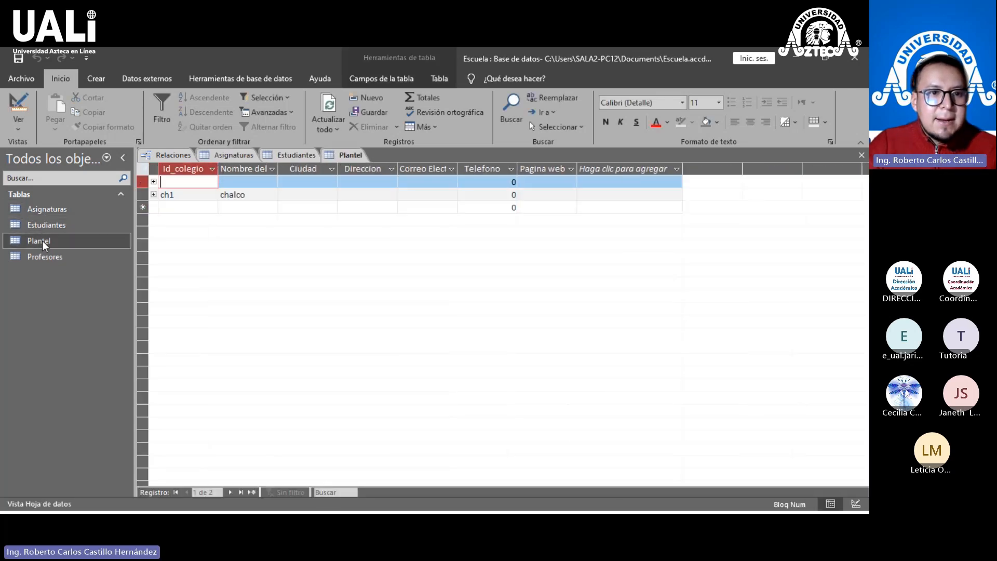
{"action": "double_click", "coordinate": [40, 258]}
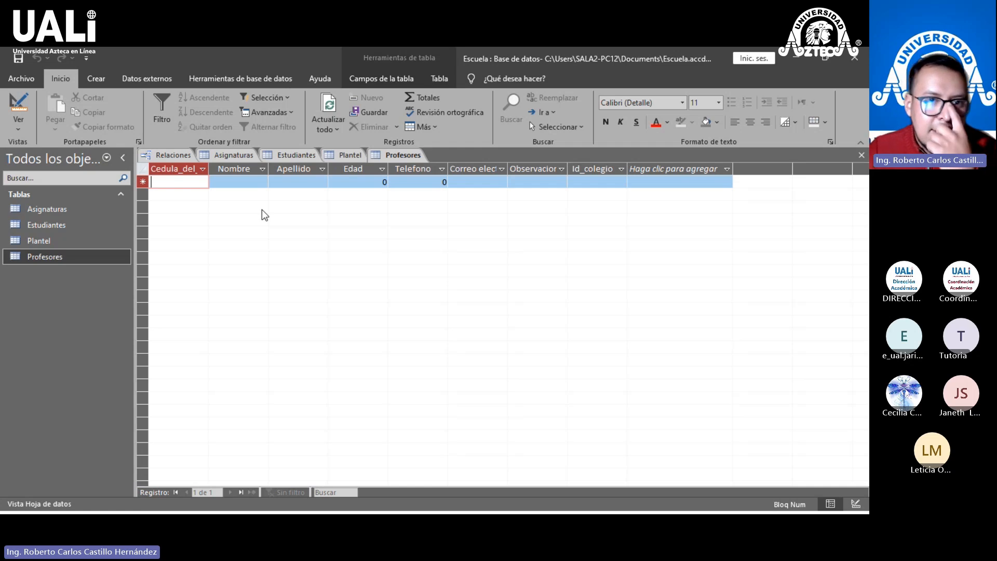
Step: Compare the relationships diagram with the columns of the Asignaturas, Estudiantes and Plantel datasheets
{"action": "left_click", "coordinate": [174, 155]}
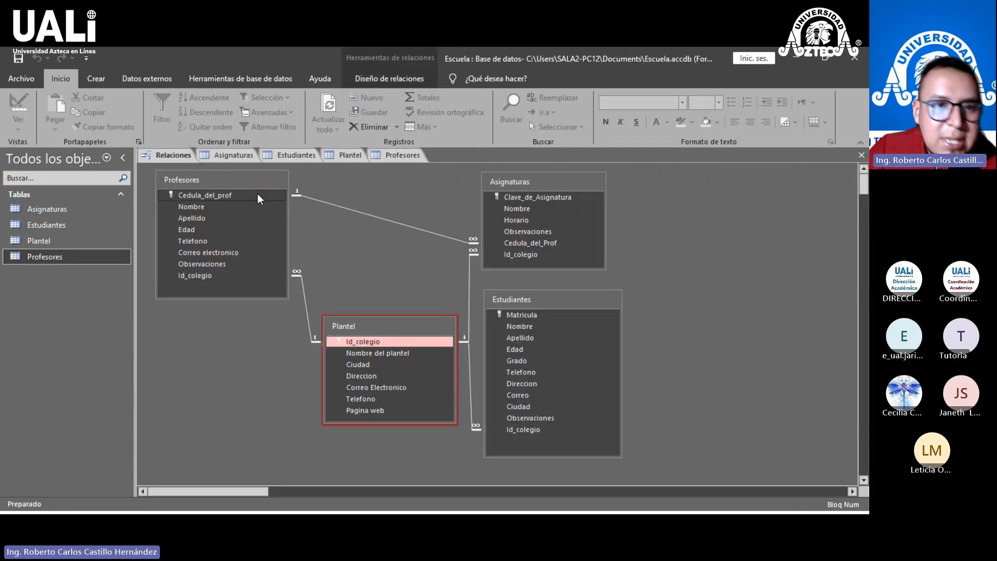
{"action": "left_click", "coordinate": [220, 155]}
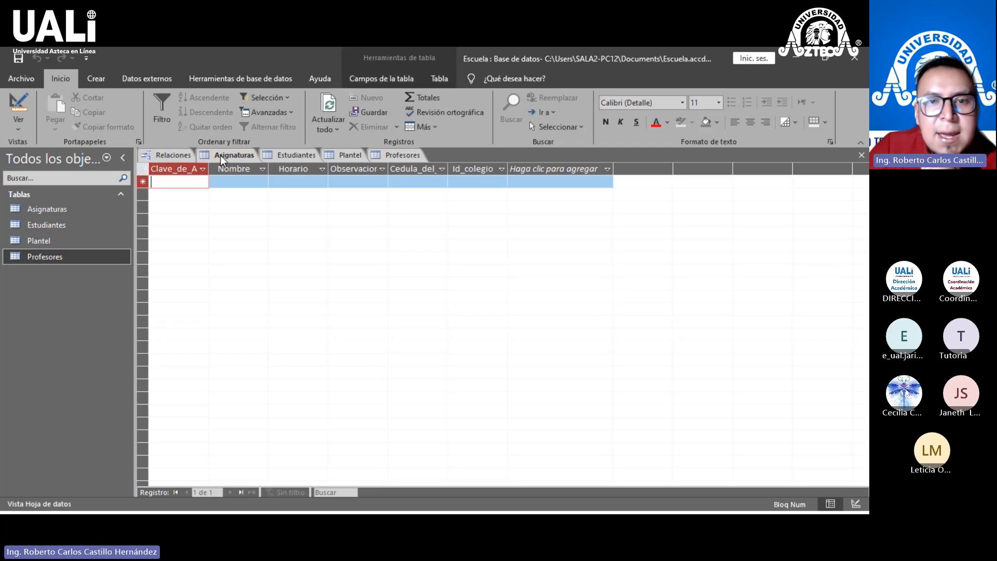
{"action": "left_click", "coordinate": [285, 155]}
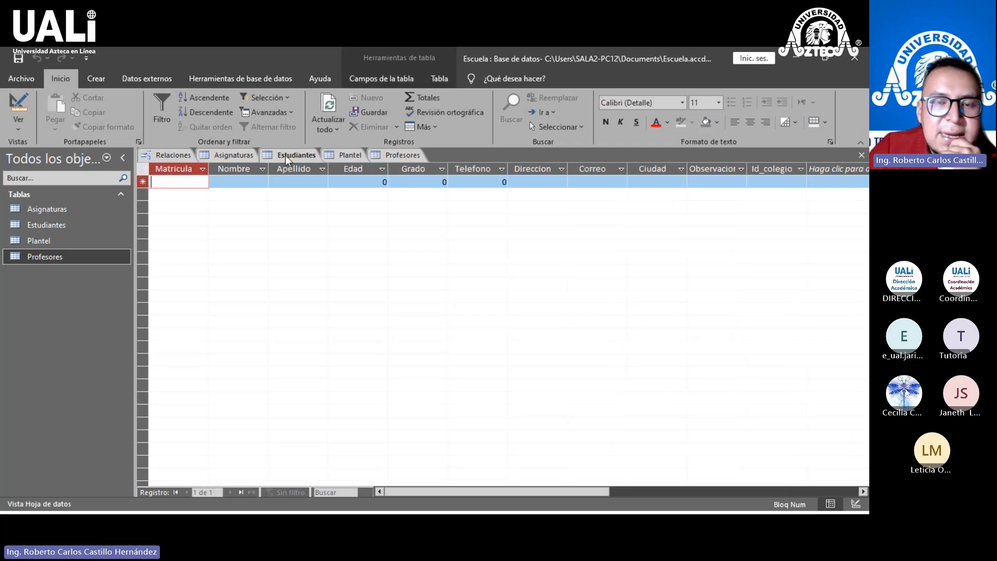
{"action": "left_click", "coordinate": [347, 155]}
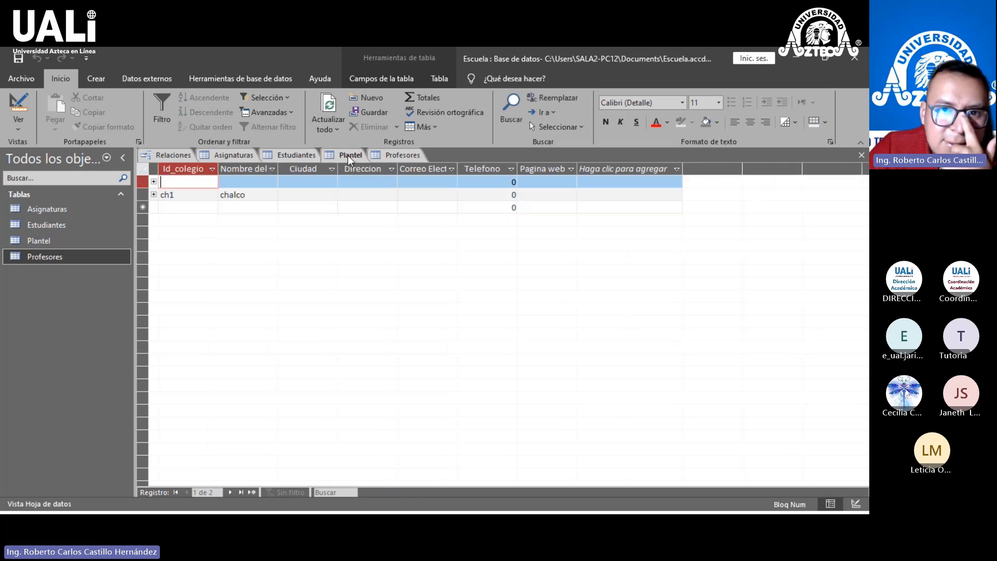
{"action": "left_click", "coordinate": [173, 160]}
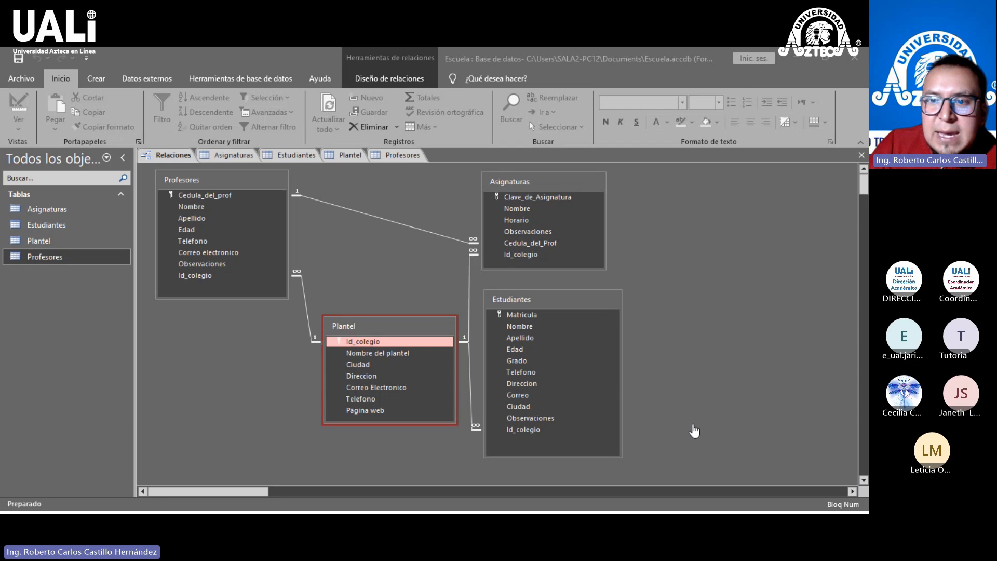
{"action": "left_click", "coordinate": [815, 310]}
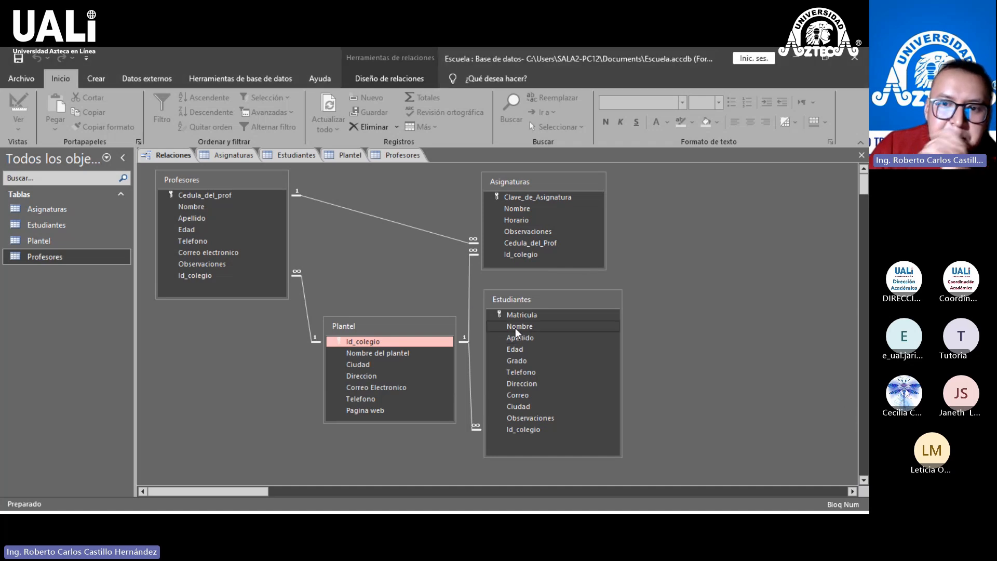
Step: Switch the Asignaturas table to design view and check its Clave_de_Asignatura key field
{"action": "left_click", "coordinate": [214, 157]}
{"action": "right_click", "coordinate": [226, 156]}
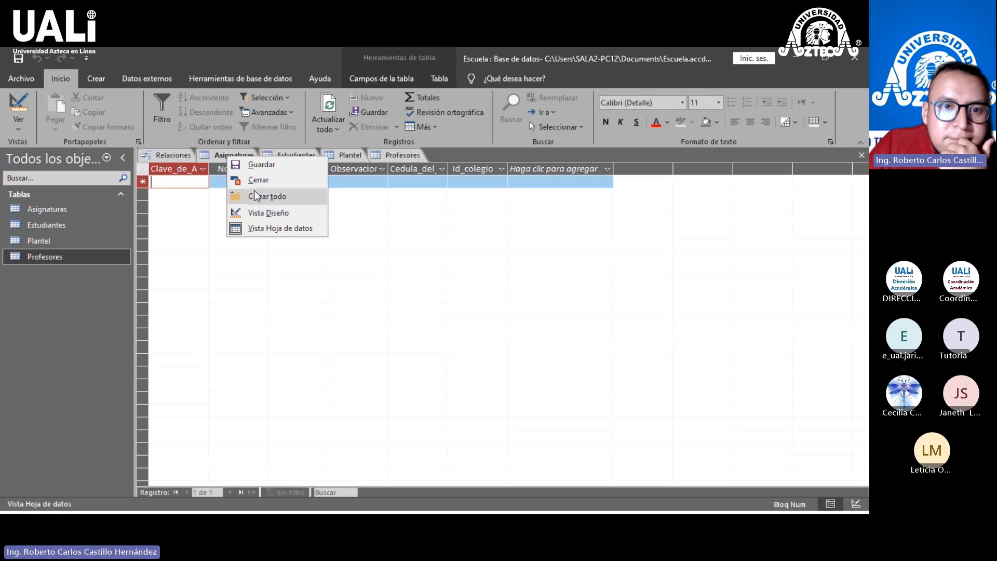
{"action": "left_click", "coordinate": [256, 209]}
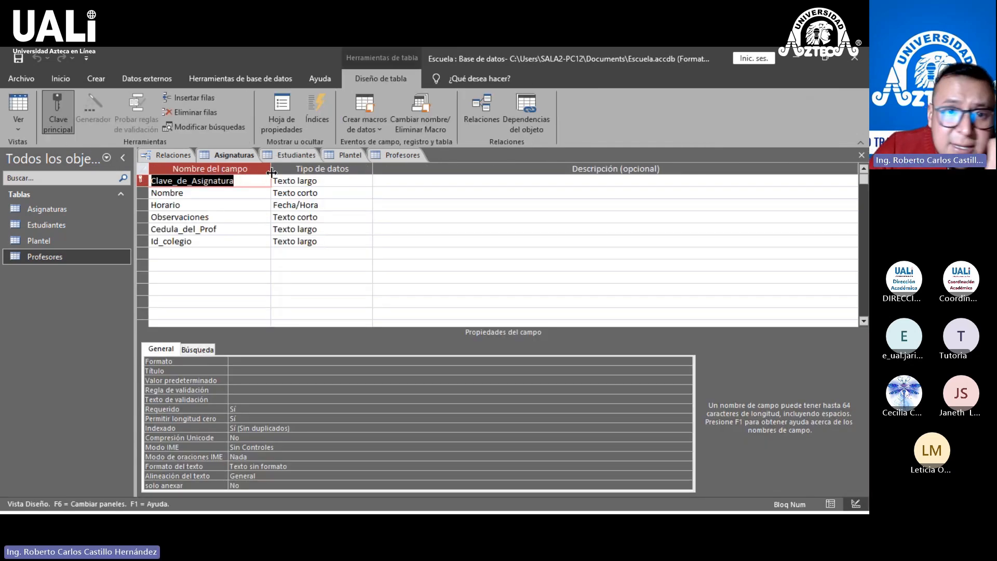
{"action": "key", "text": "Tab"}
{"action": "left_click", "coordinate": [245, 180]}
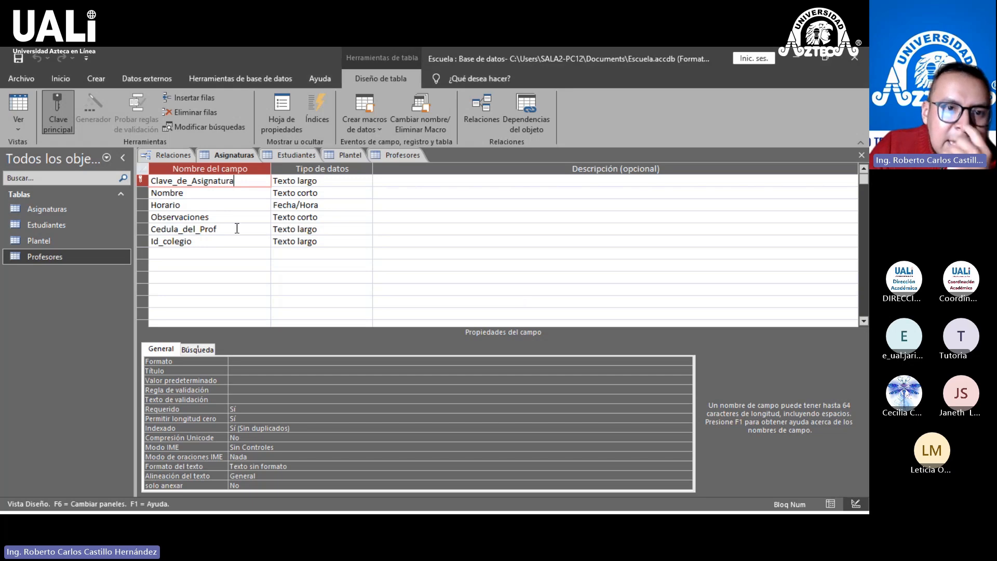
Step: Switch the Estudiantes table to design view and check the data types of Nombre and Matricula
{"action": "left_click", "coordinate": [274, 153]}
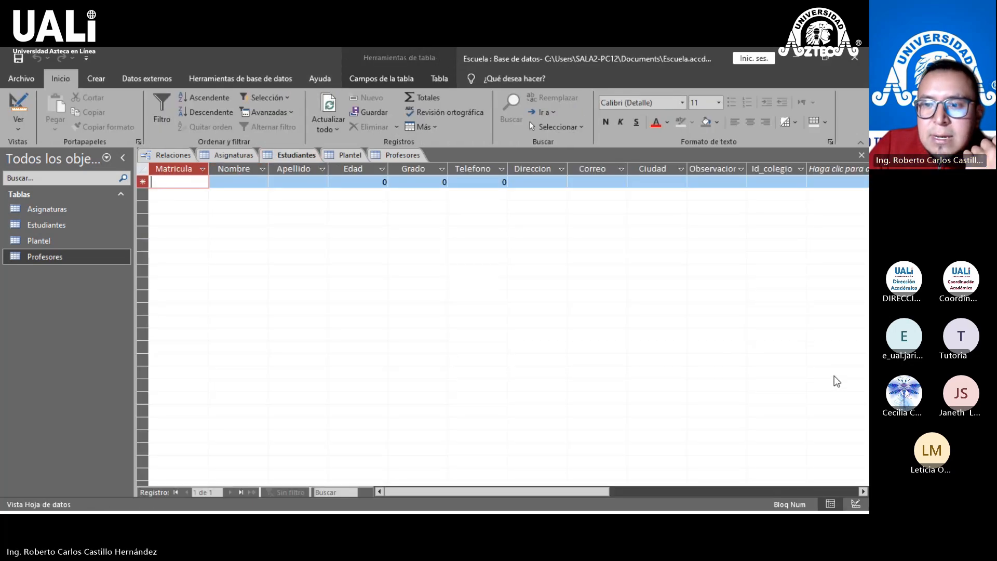
{"action": "right_click", "coordinate": [291, 159]}
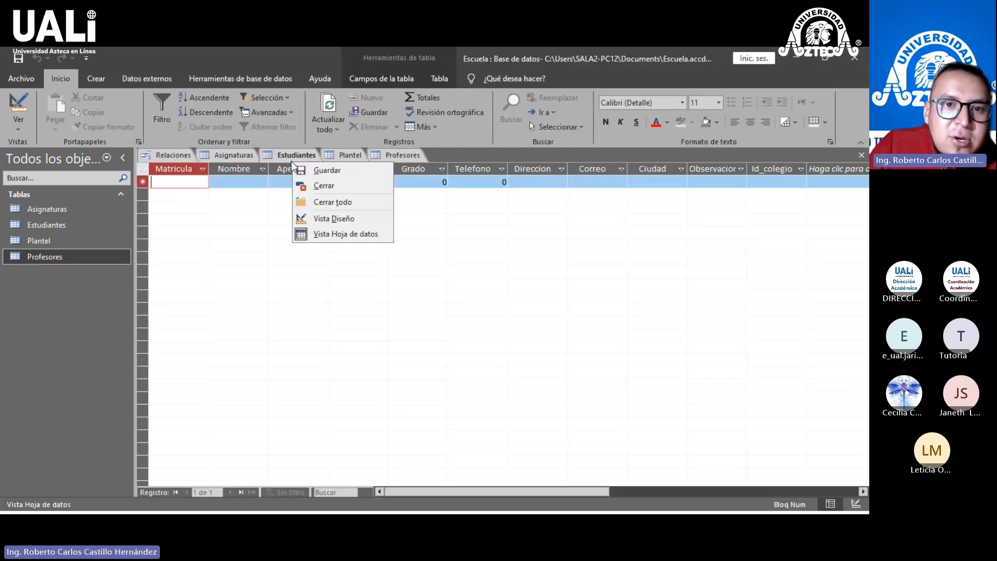
{"action": "left_click", "coordinate": [324, 219]}
{"action": "left_click", "coordinate": [327, 193]}
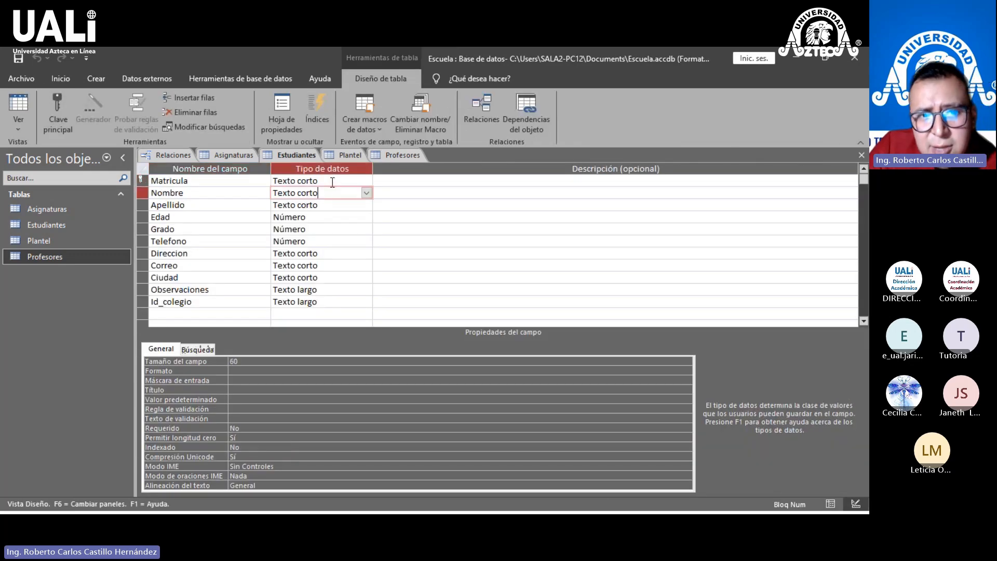
{"action": "left_click", "coordinate": [332, 180]}
Step: Switch the Plantel table from datasheet view to design view
{"action": "left_click", "coordinate": [341, 161]}
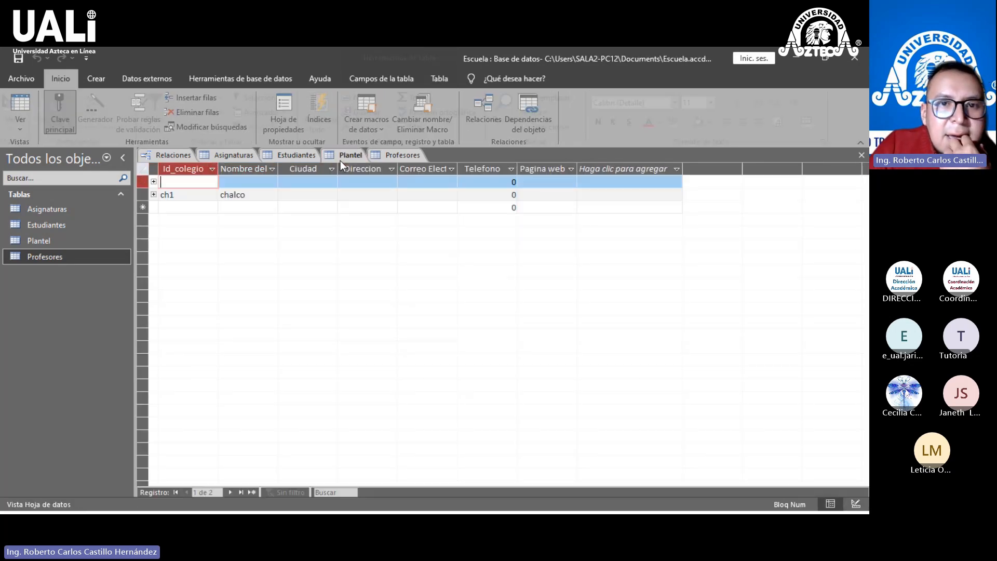
{"action": "right_click", "coordinate": [340, 161]}
{"action": "left_click", "coordinate": [369, 214]}
Step: Switch the Profesores table from datasheet view to design view
{"action": "left_click", "coordinate": [379, 155]}
{"action": "right_click", "coordinate": [379, 155]}
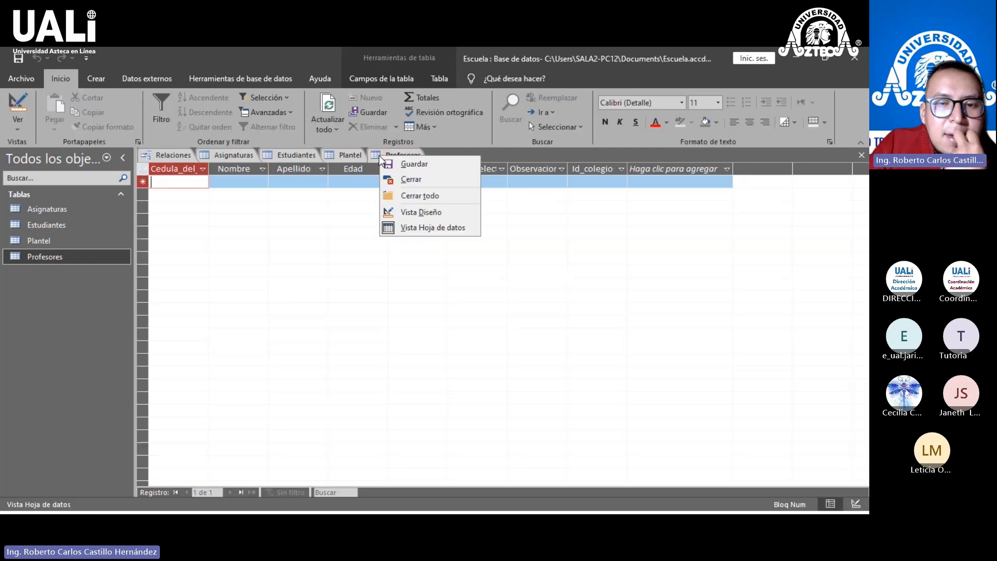
{"action": "left_click", "coordinate": [412, 210]}
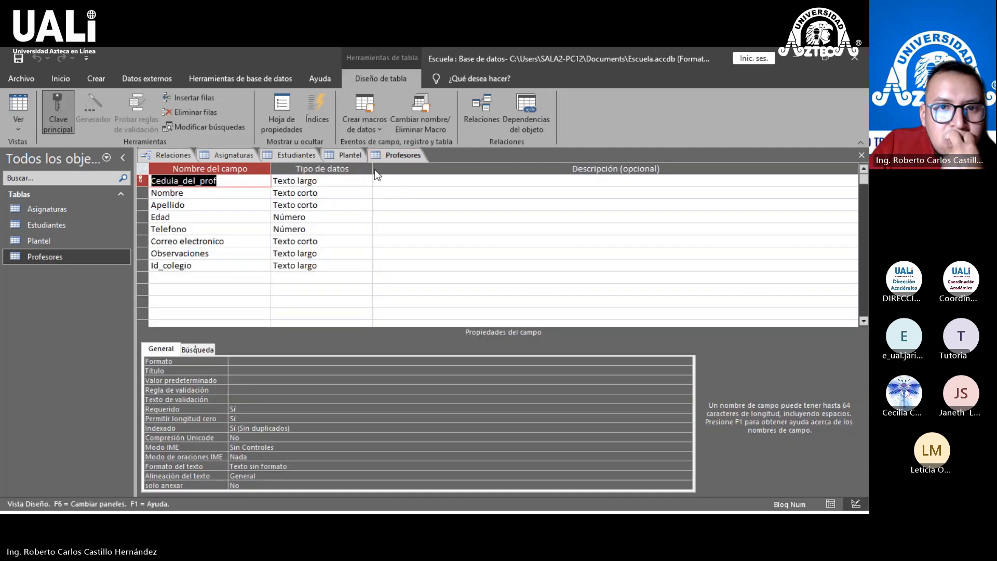
Step: Look over the Plantel design and check the data type of Clave_de_Asignatura in the Asignaturas design
{"action": "left_click", "coordinate": [334, 156]}
{"action": "left_click", "coordinate": [226, 155]}
{"action": "left_click", "coordinate": [298, 182]}
Step: Set the data type of the Nombre field in the Estudiantes table to Texto largo
{"action": "left_click", "coordinate": [275, 151]}
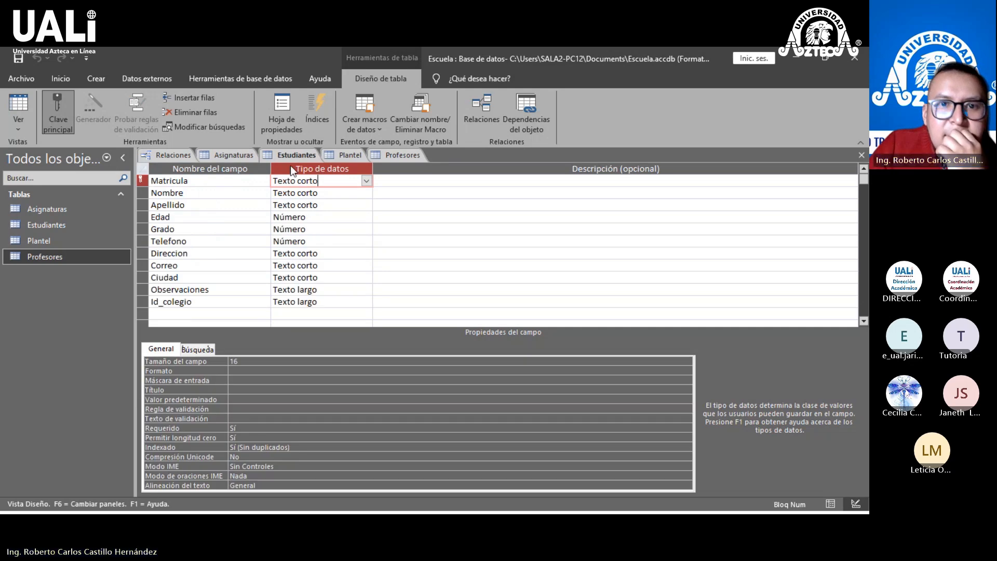
{"action": "left_click", "coordinate": [318, 194]}
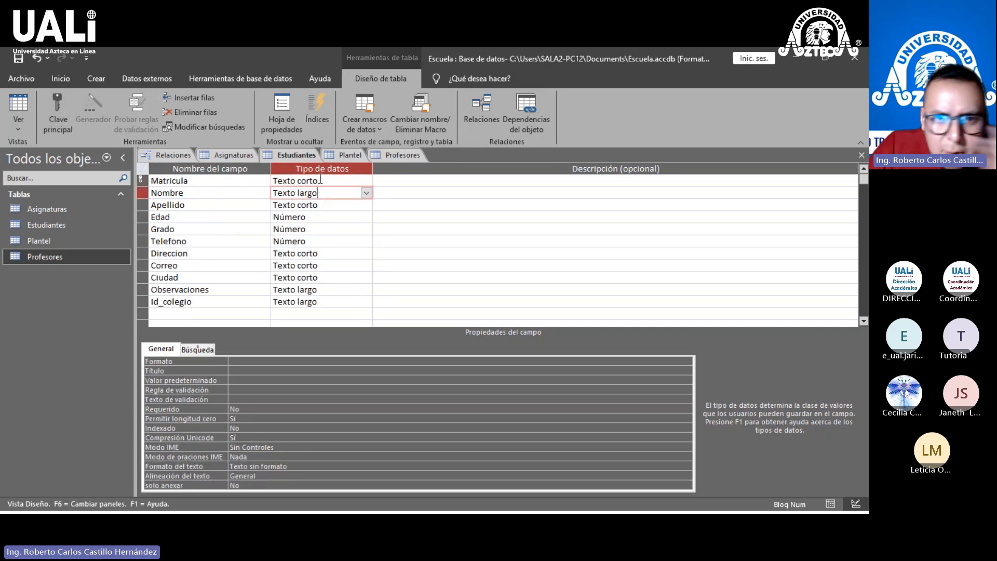
{"action": "key", "text": "Up"}
{"action": "left_click", "coordinate": [316, 290]}
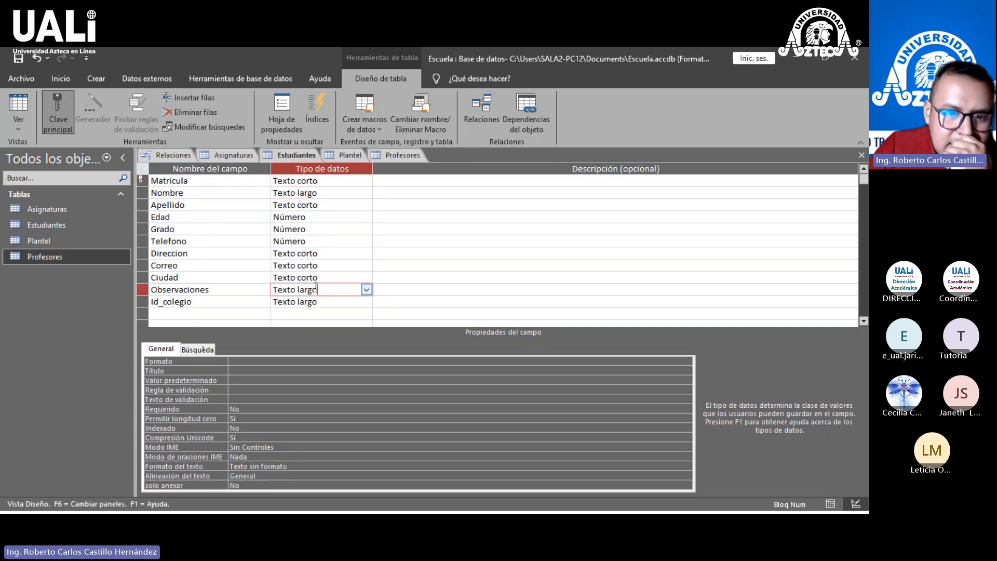
{"action": "left_click", "coordinate": [306, 192]}
{"action": "left_click", "coordinate": [470, 325]}
{"action": "left_click", "coordinate": [338, 192]}
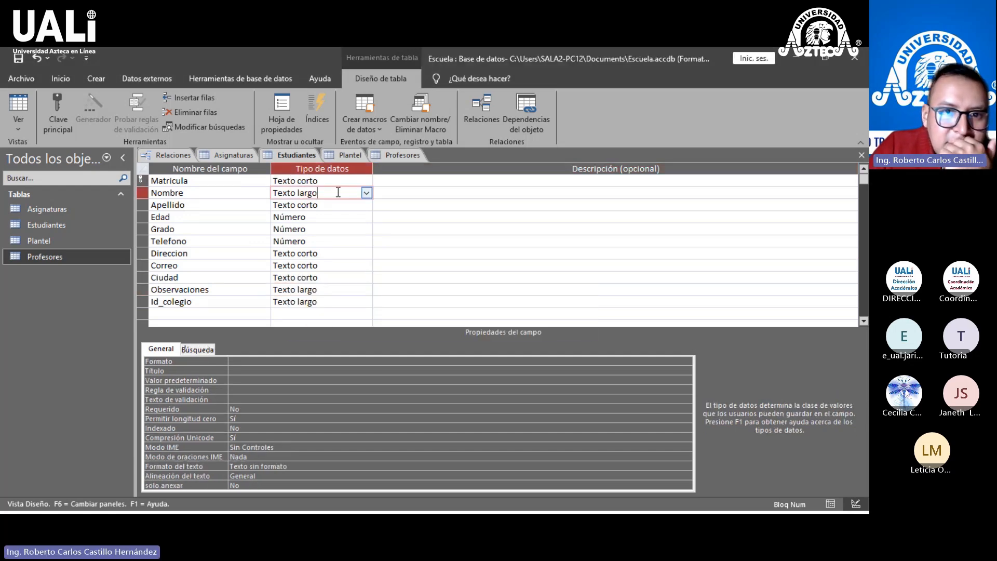
Step: Compare the Plantel, Asignaturas and Estudiantes designs with the relationships diagram, checking the data type of Telefono in Estudiantes
{"action": "left_click", "coordinate": [339, 155]}
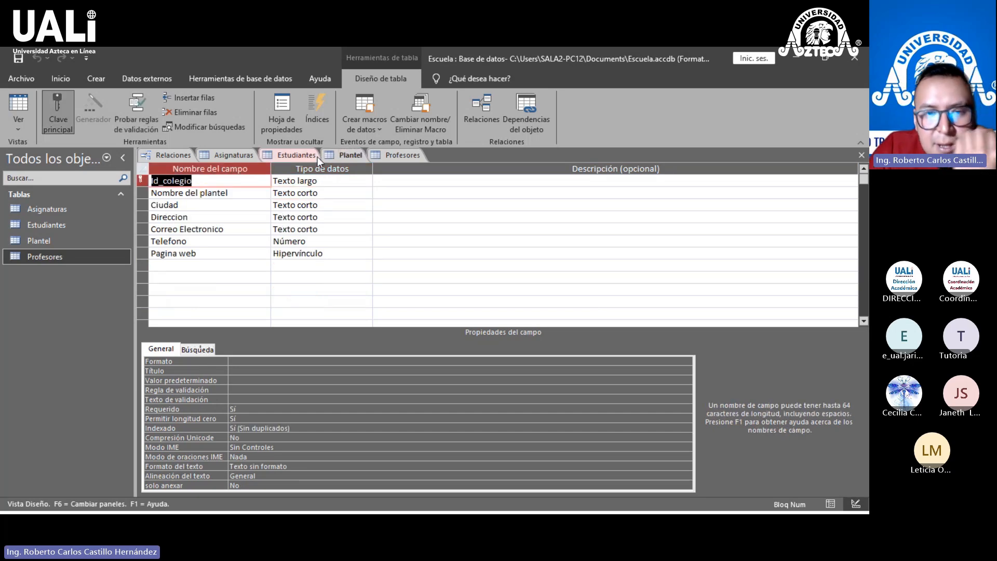
{"action": "left_click", "coordinate": [170, 154]}
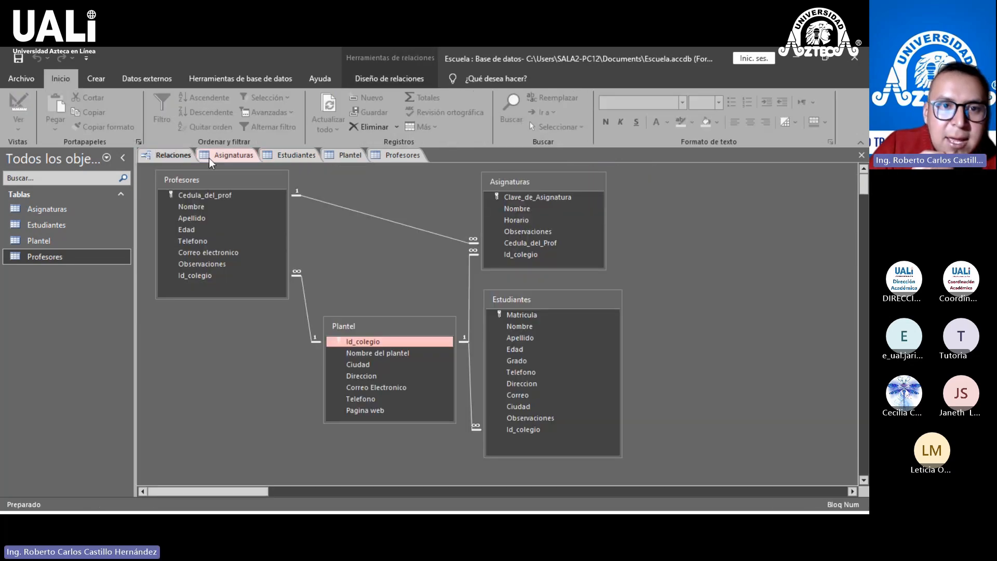
{"action": "left_click", "coordinate": [236, 156]}
{"action": "left_click", "coordinate": [290, 154]}
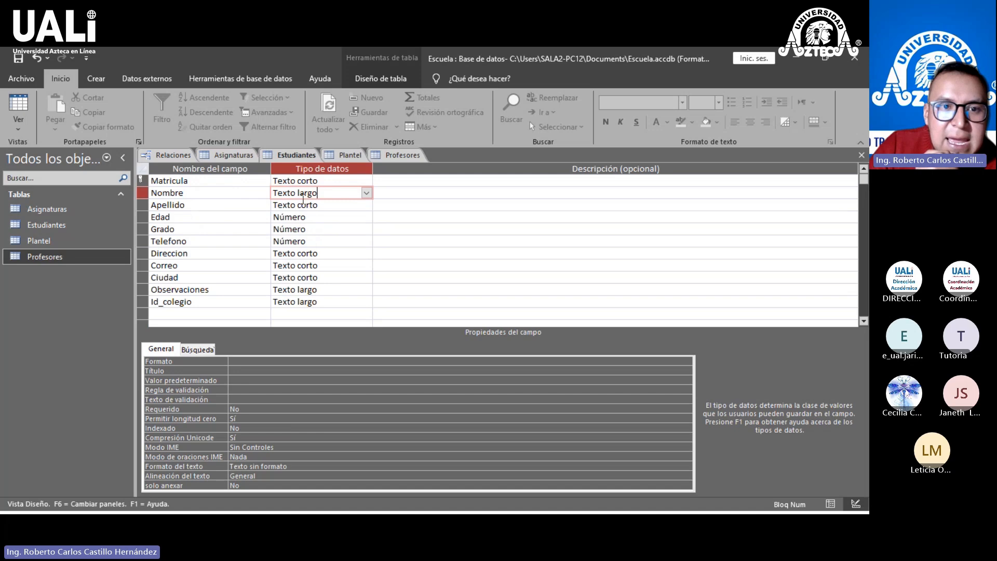
{"action": "left_click", "coordinate": [286, 241]}
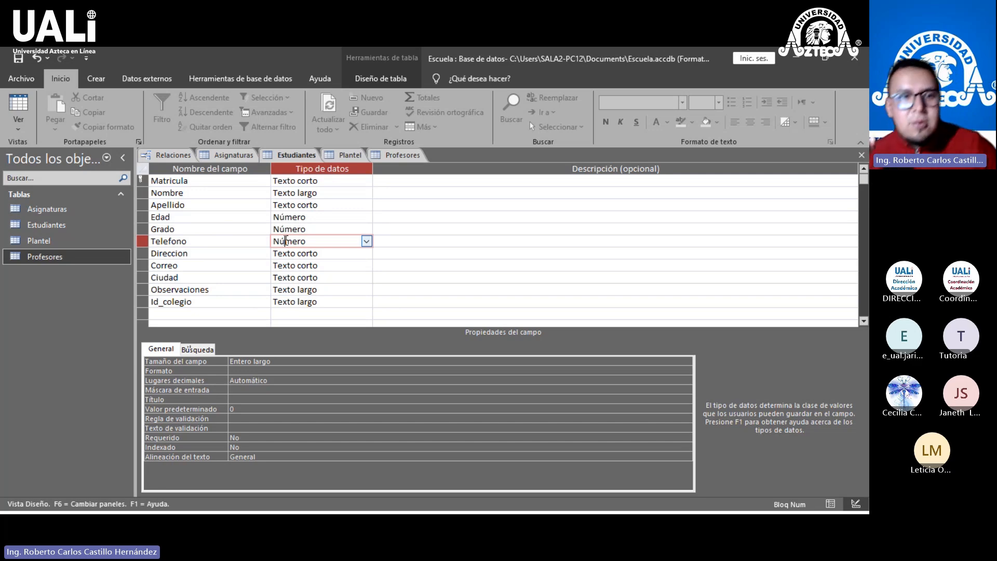
{"action": "left_click", "coordinate": [343, 156]}
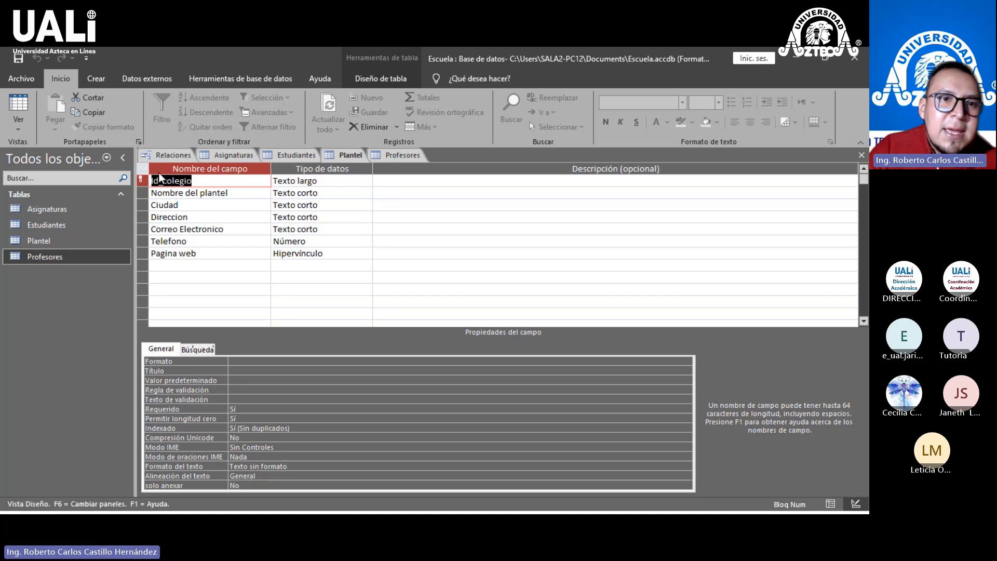
Step: Examine the links from Plantel to Asignaturas and Estudiantes in the relationships diagram, including the Asignaturas table
{"action": "left_click", "coordinate": [152, 154]}
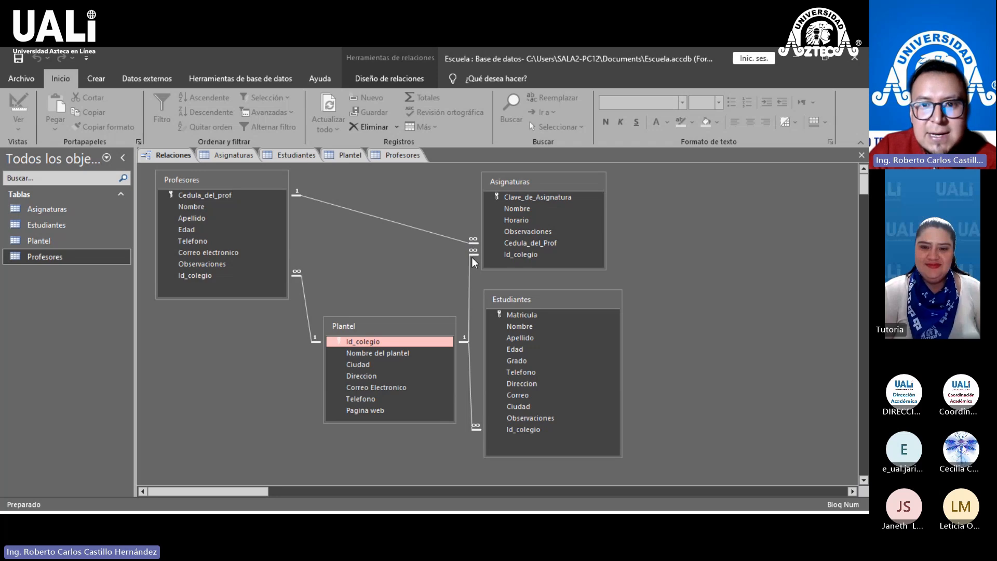
{"action": "left_click", "coordinate": [440, 326]}
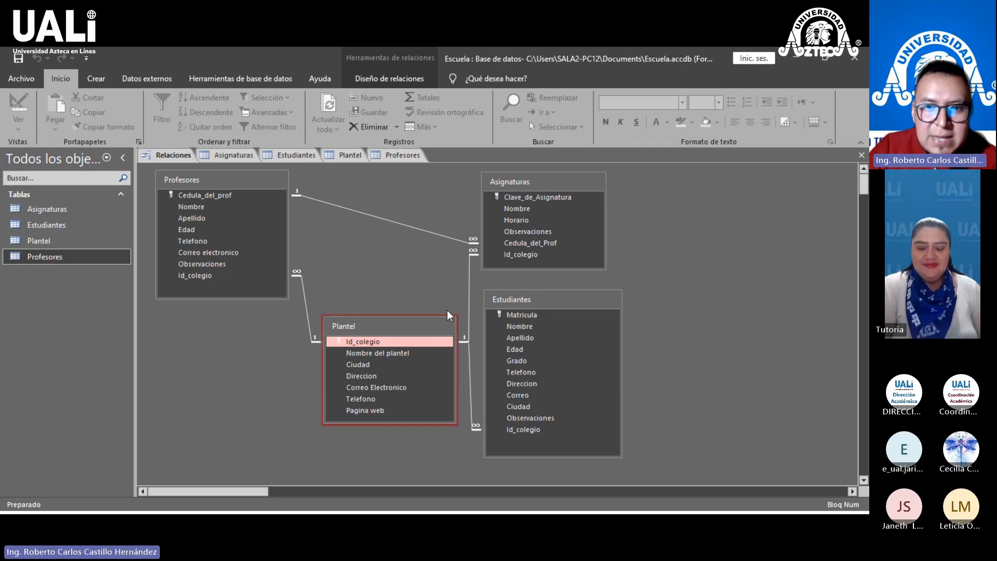
{"action": "left_click", "coordinate": [471, 257]}
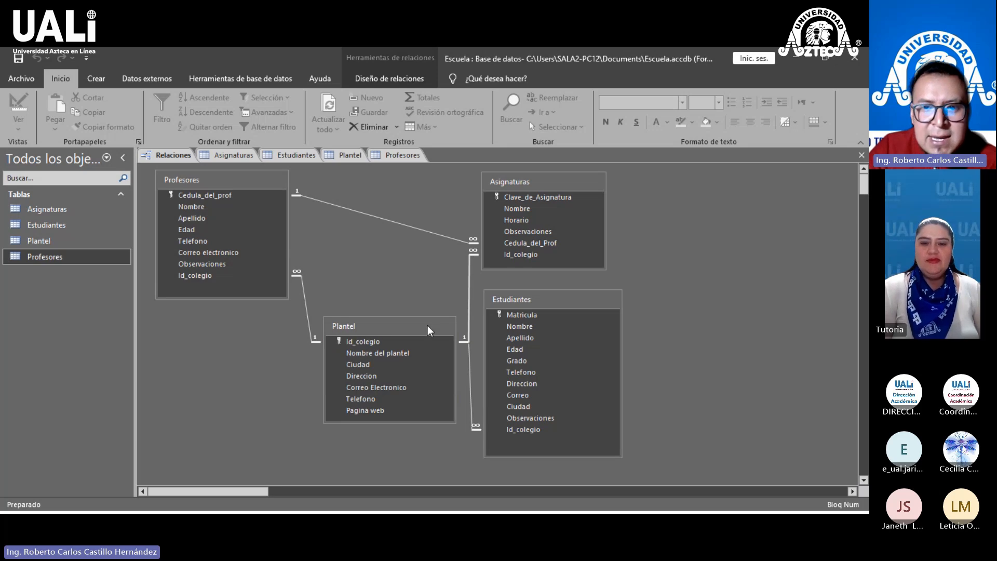
{"action": "left_click", "coordinate": [469, 351]}
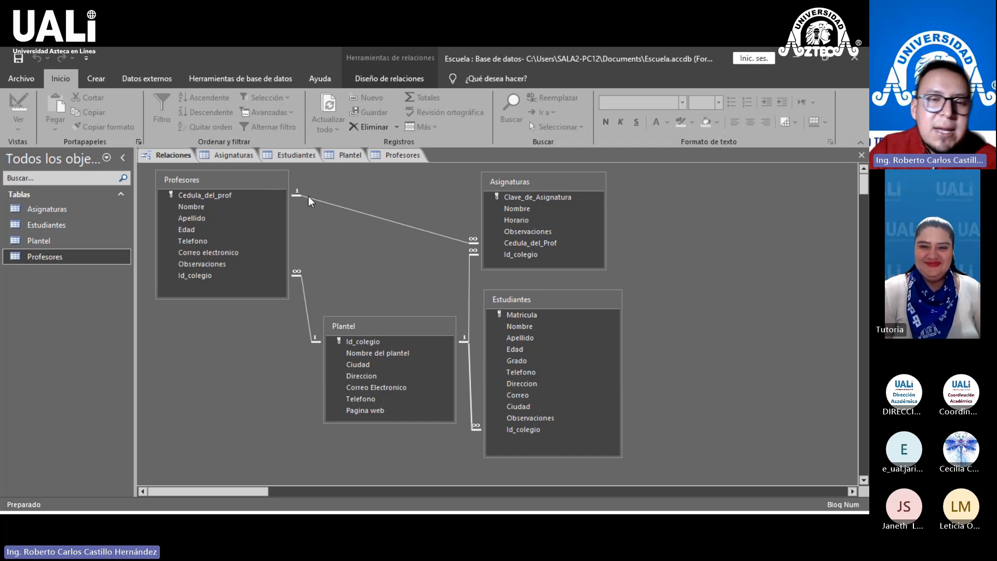
{"action": "left_click", "coordinate": [506, 182]}
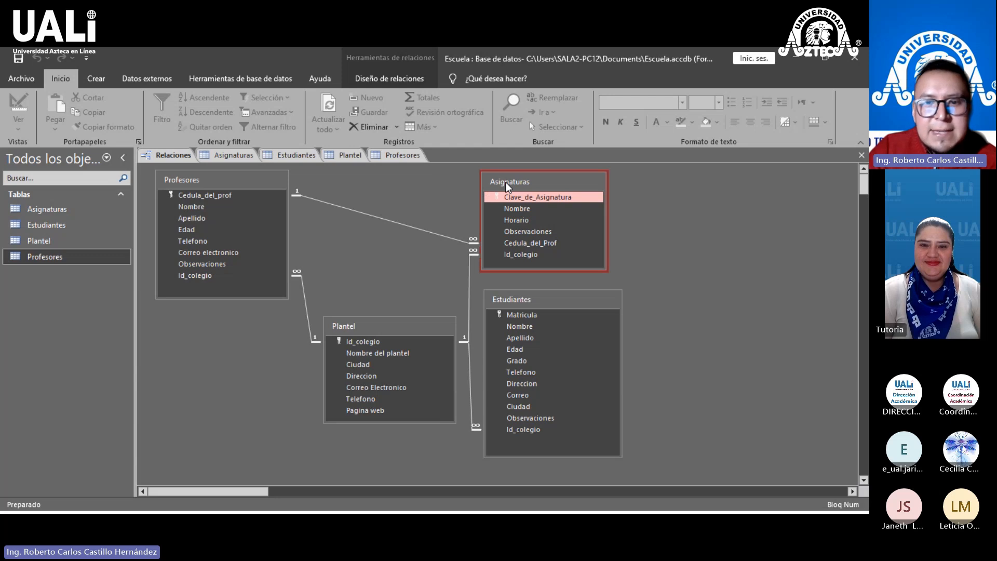
{"action": "left_click", "coordinate": [72, 210]}
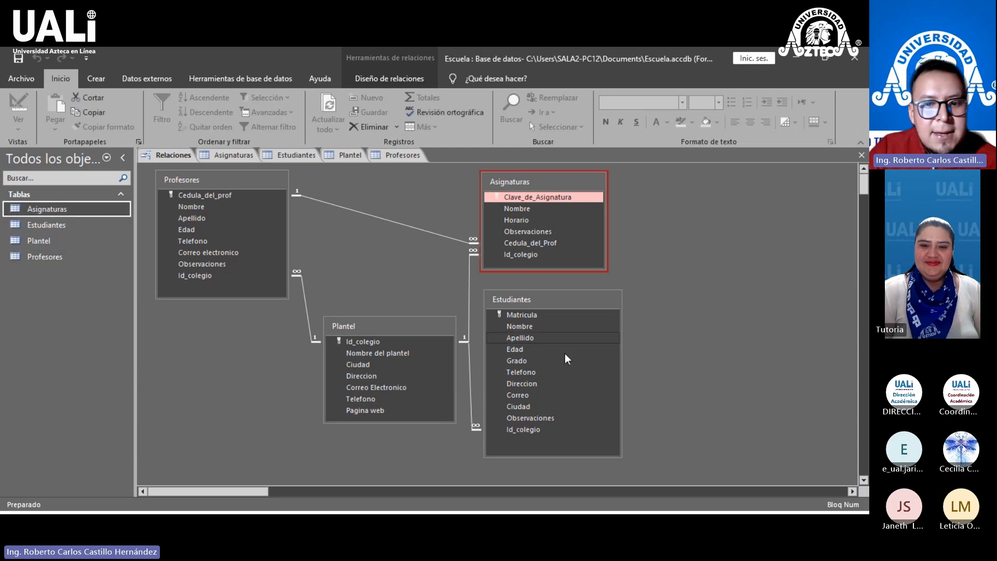
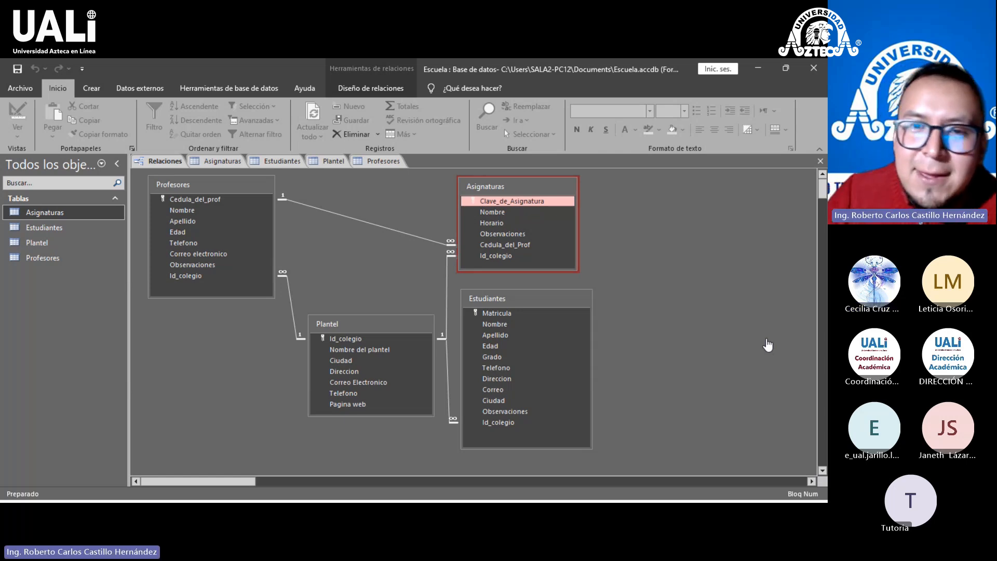
{"action": "left_click", "coordinate": [689, 255]}
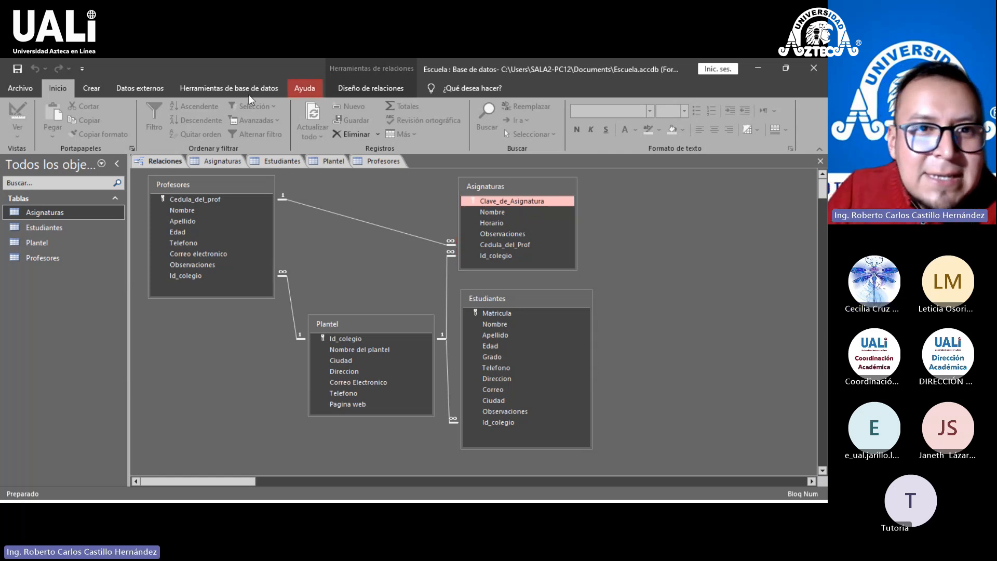
{"action": "left_click", "coordinate": [208, 97]}
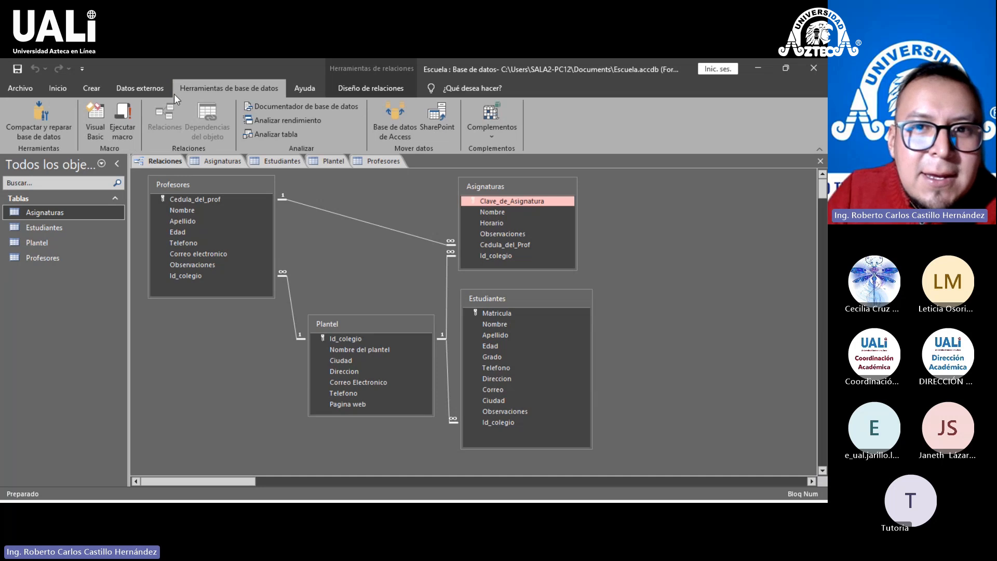
{"action": "left_click", "coordinate": [149, 93]}
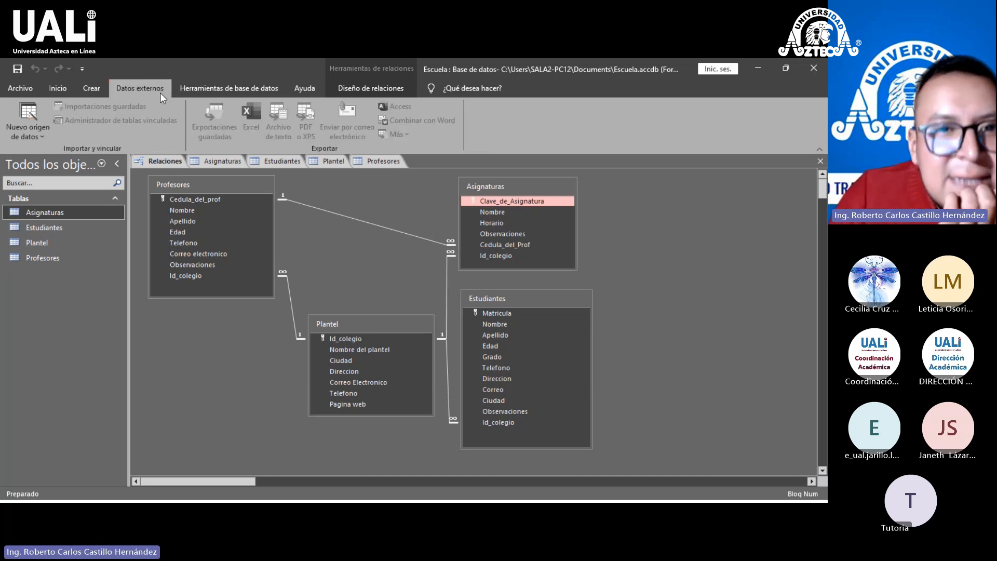
{"action": "left_click", "coordinate": [229, 88]}
{"action": "left_click", "coordinate": [293, 91]}
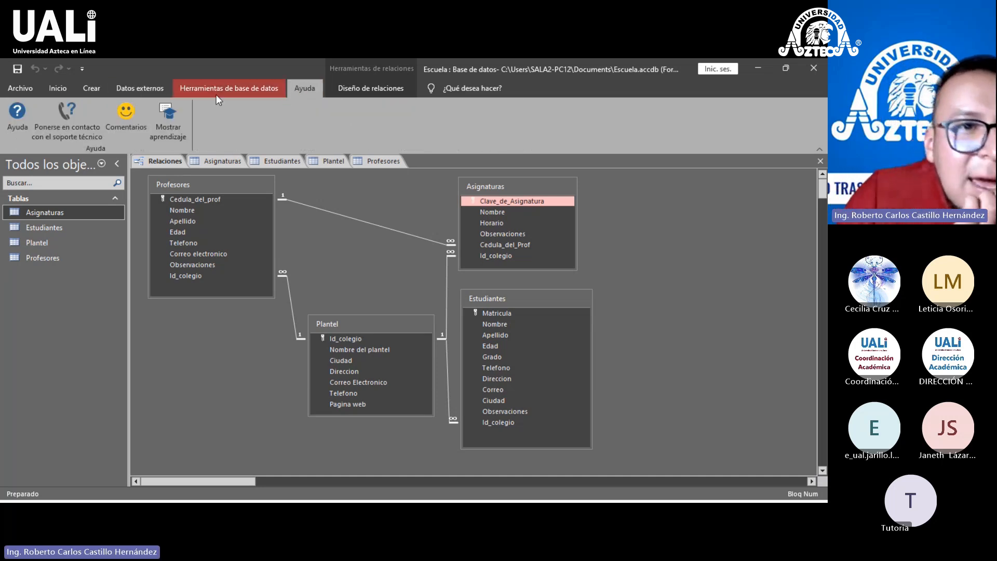
Step: Review the available query wizard types and start a new query with Asistente para consultas sencillas
{"action": "left_click", "coordinate": [91, 92]}
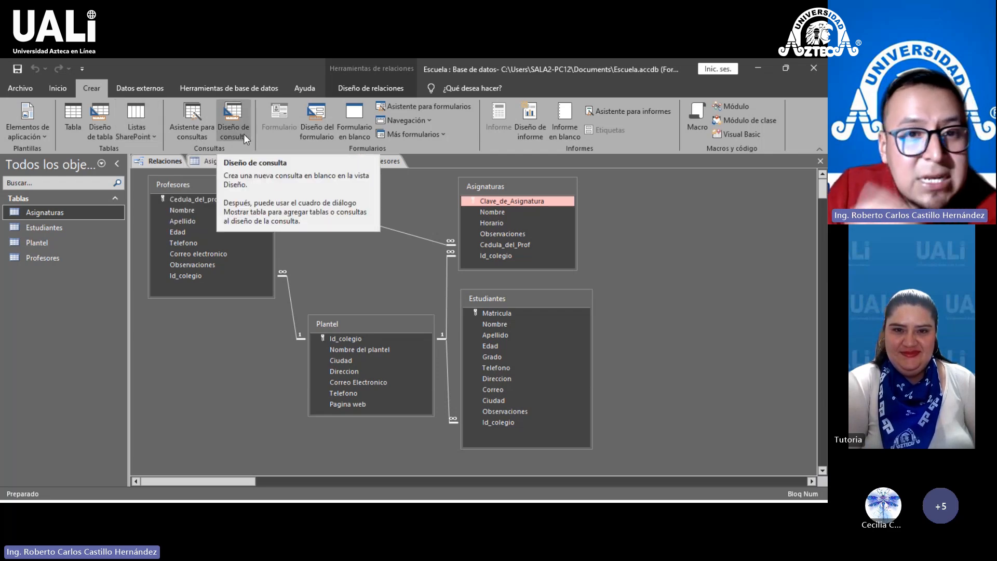
{"action": "left_click", "coordinate": [183, 119]}
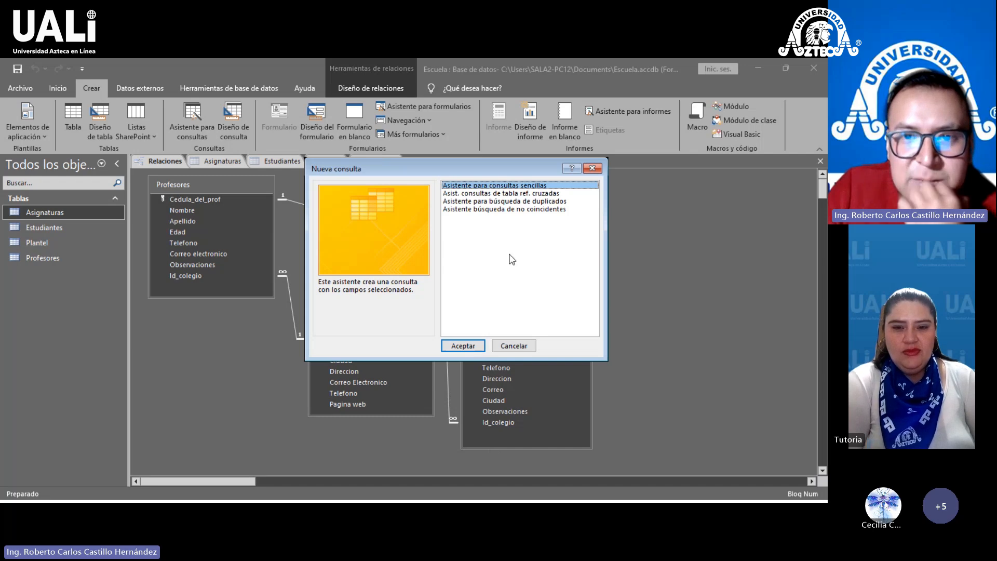
{"action": "left_click", "coordinate": [501, 194]}
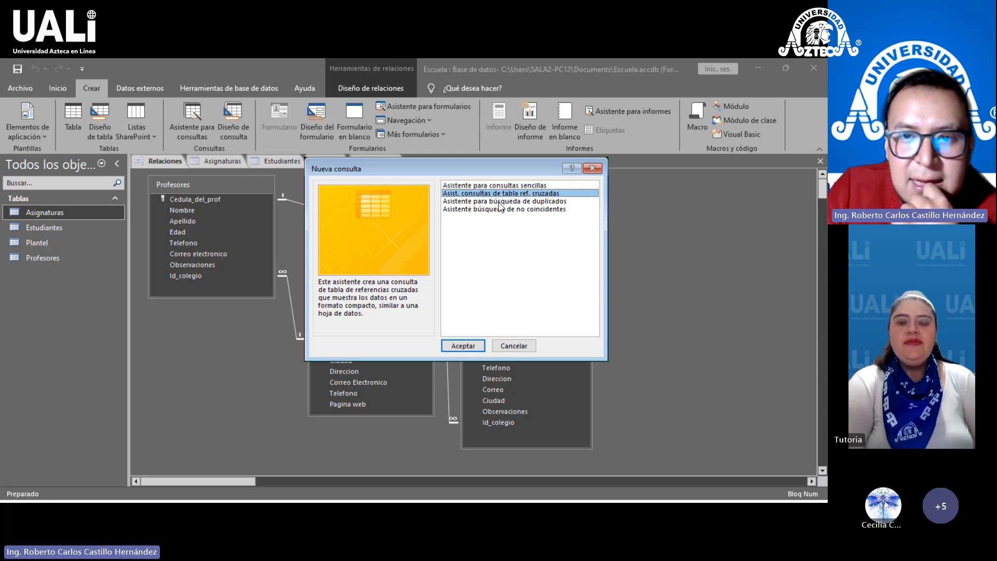
{"action": "left_click", "coordinate": [544, 209]}
{"action": "left_click", "coordinate": [534, 201]}
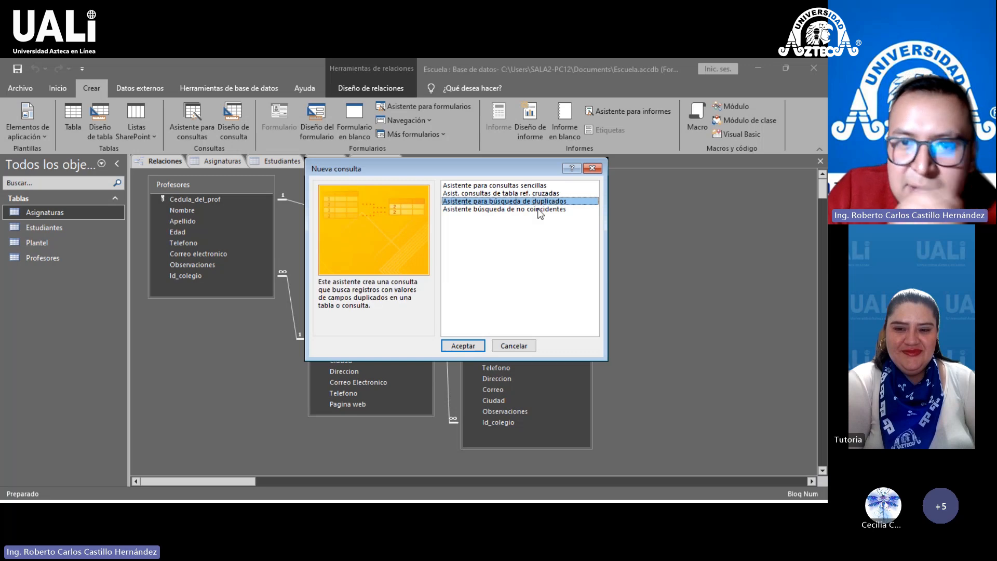
{"action": "left_click", "coordinate": [533, 211]}
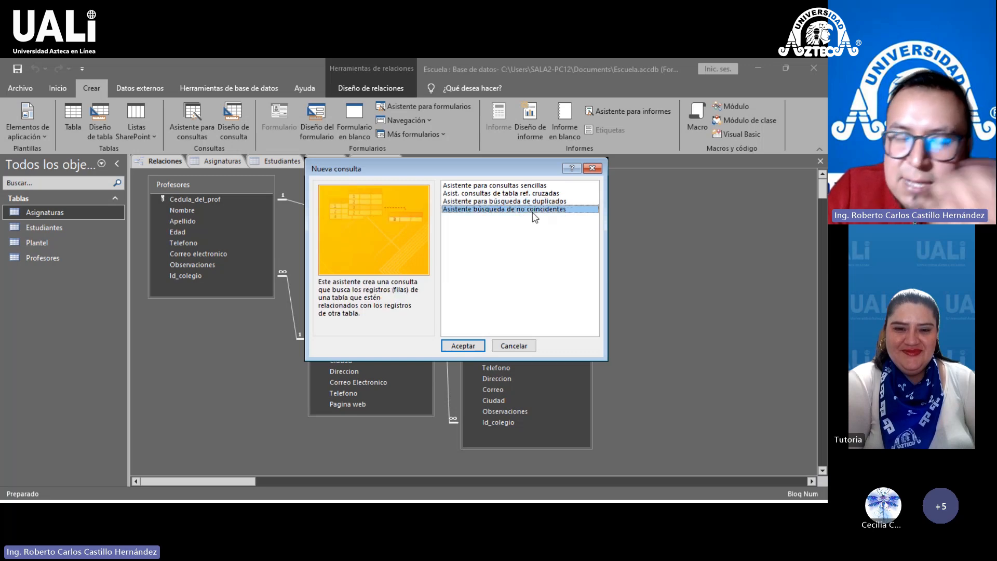
{"action": "left_click", "coordinate": [522, 186]}
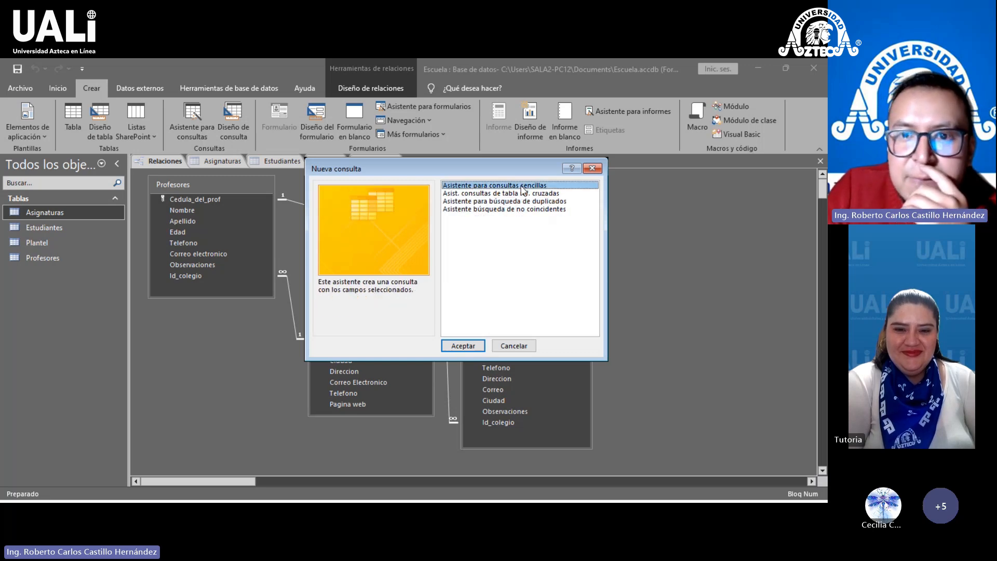
{"action": "left_click", "coordinate": [477, 346]}
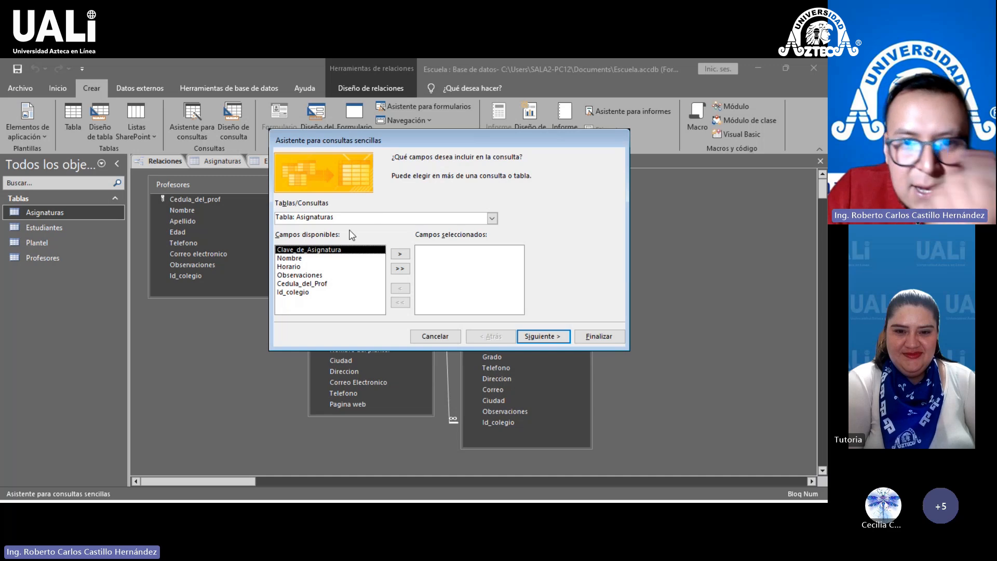
Step: Add the Nombre and Cedula_del_prof fields of the Profesores table to the query
{"action": "left_click", "coordinate": [492, 219]}
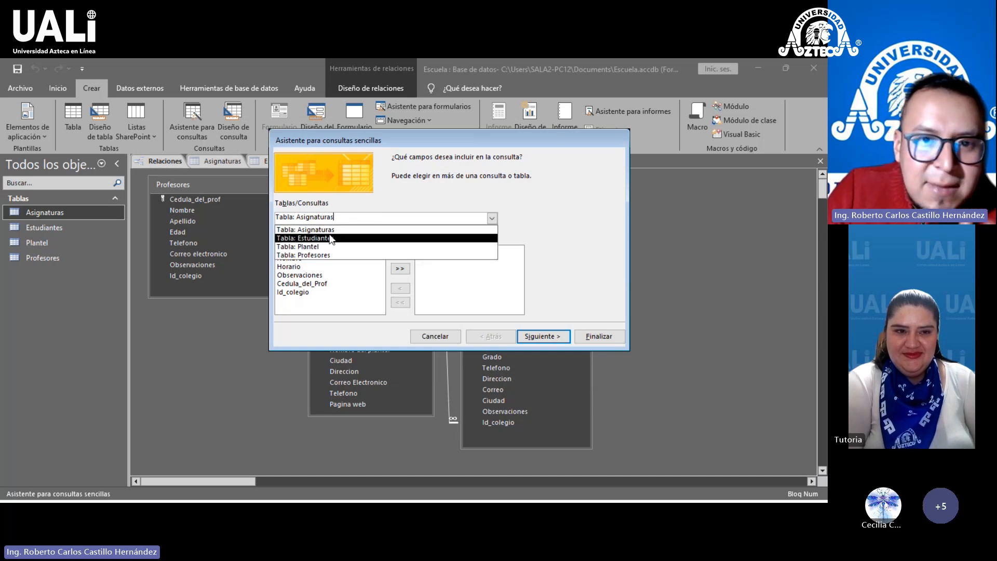
{"action": "left_click", "coordinate": [323, 254]}
{"action": "double_click", "coordinate": [300, 258]}
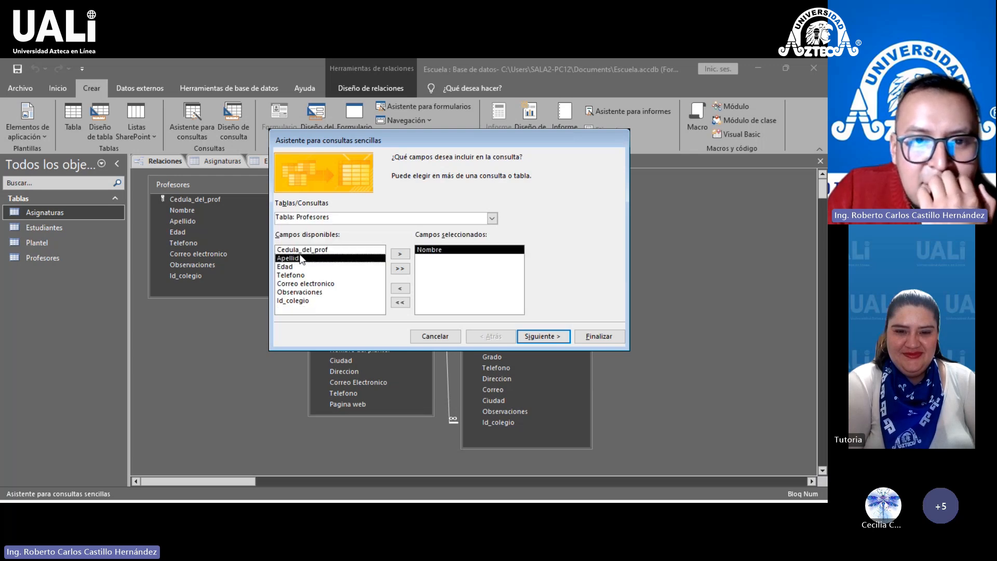
{"action": "double_click", "coordinate": [302, 250]}
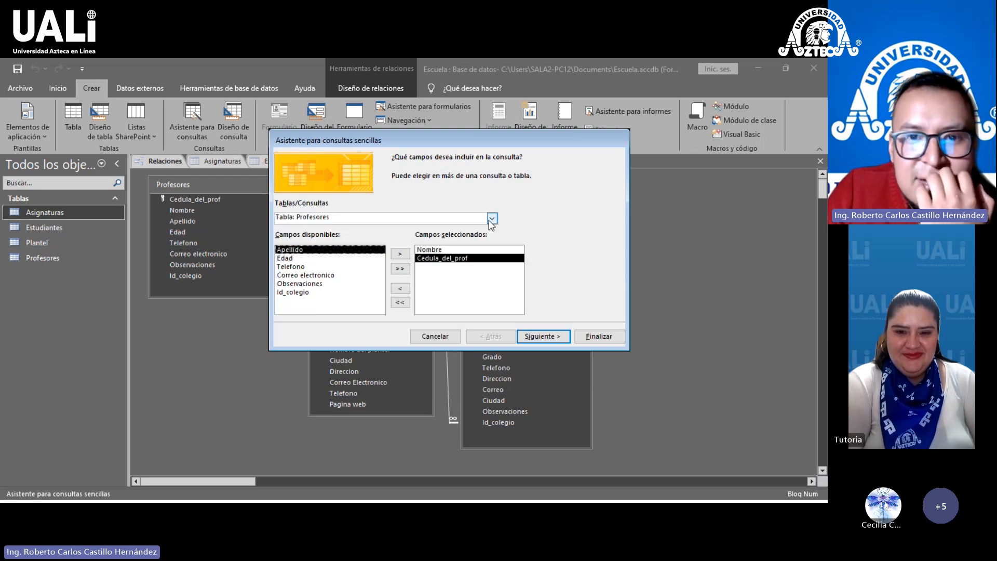
Step: Add the Nombre field of the Asignaturas table to the query's selected fields
{"action": "left_click", "coordinate": [474, 217]}
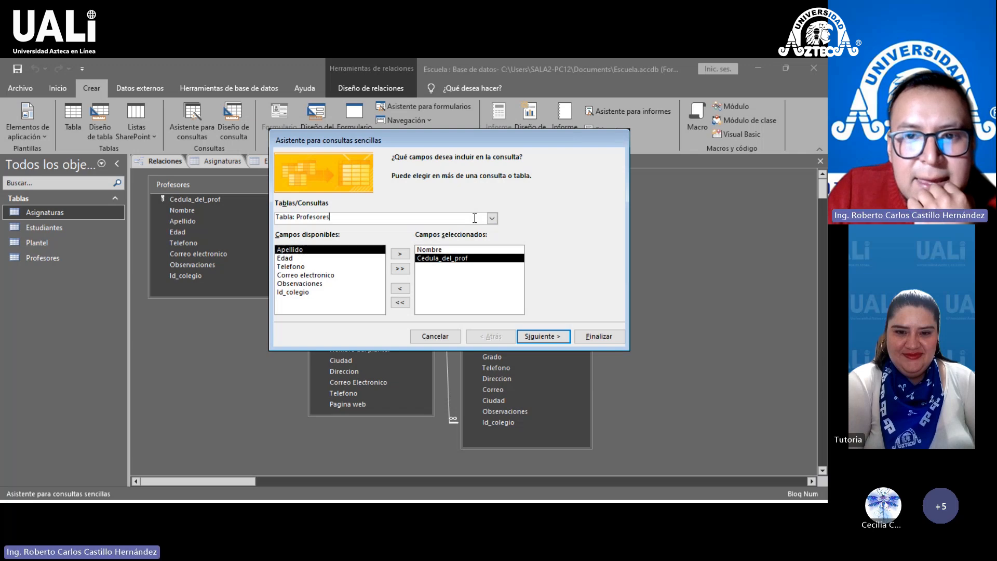
{"action": "left_click", "coordinate": [491, 219]}
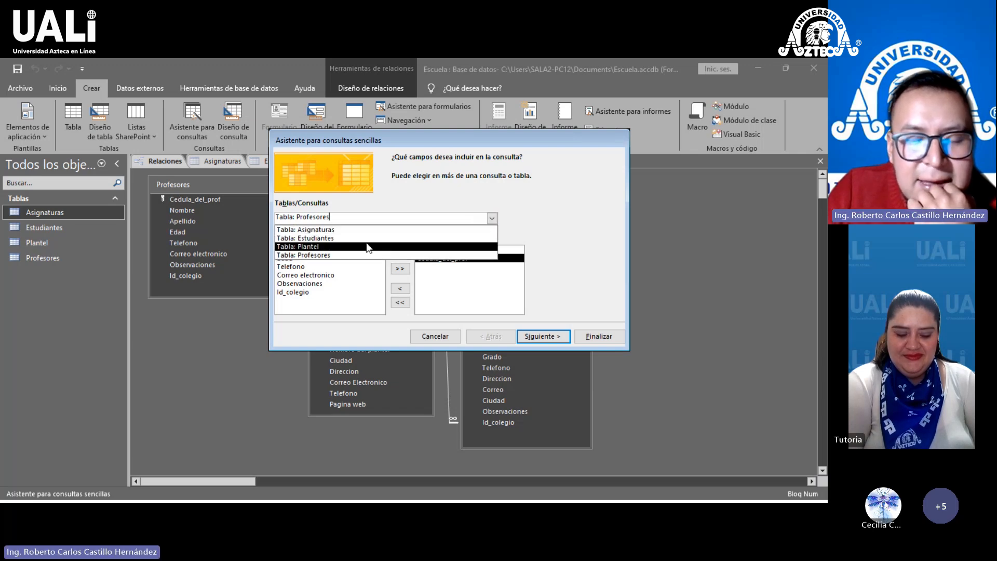
{"action": "left_click", "coordinate": [358, 230]}
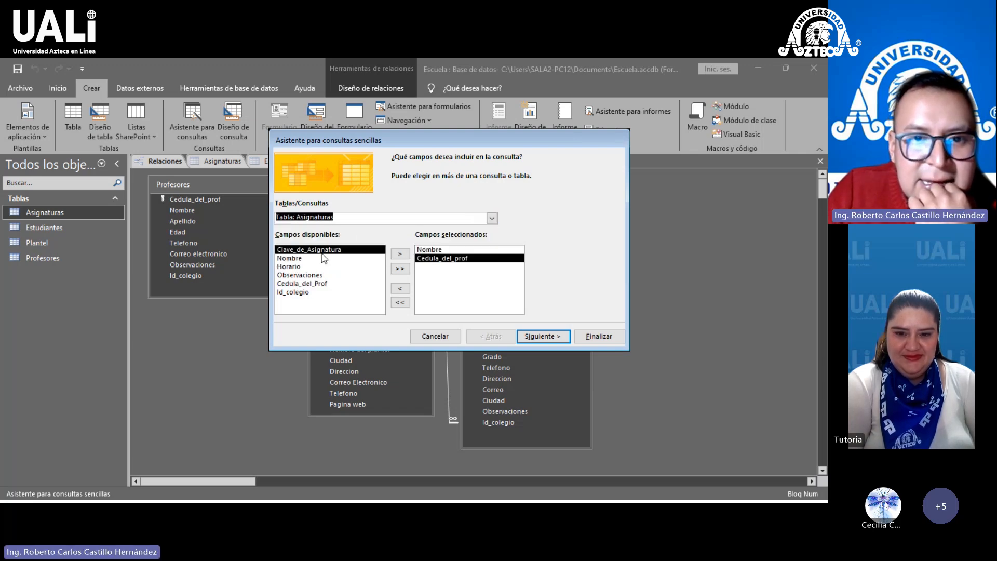
{"action": "double_click", "coordinate": [307, 263]}
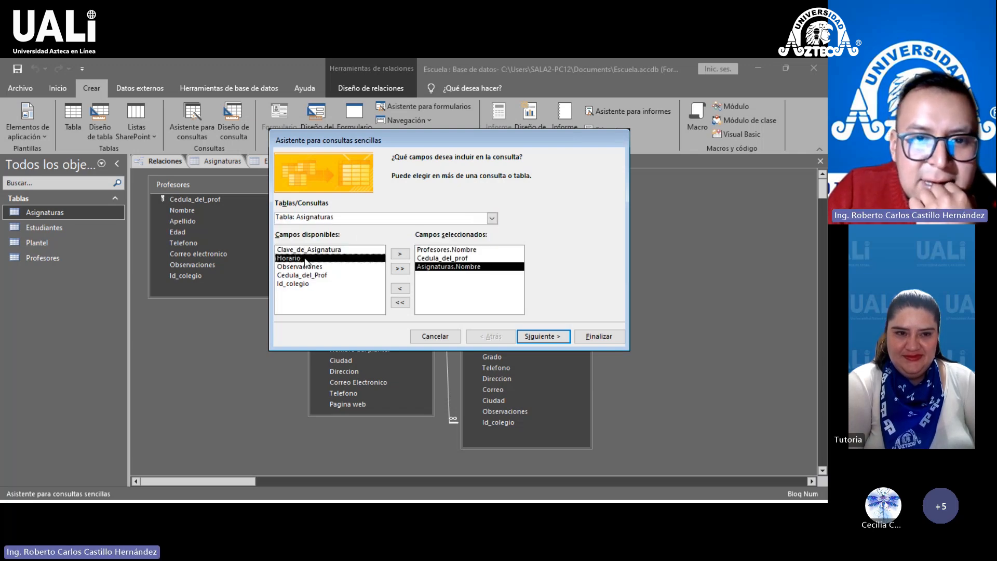
Step: Finish the wizard as a detail query titled Profesores Consulta, set to open for viewing information, and dismiss the resulting notice
{"action": "left_click", "coordinate": [528, 337]}
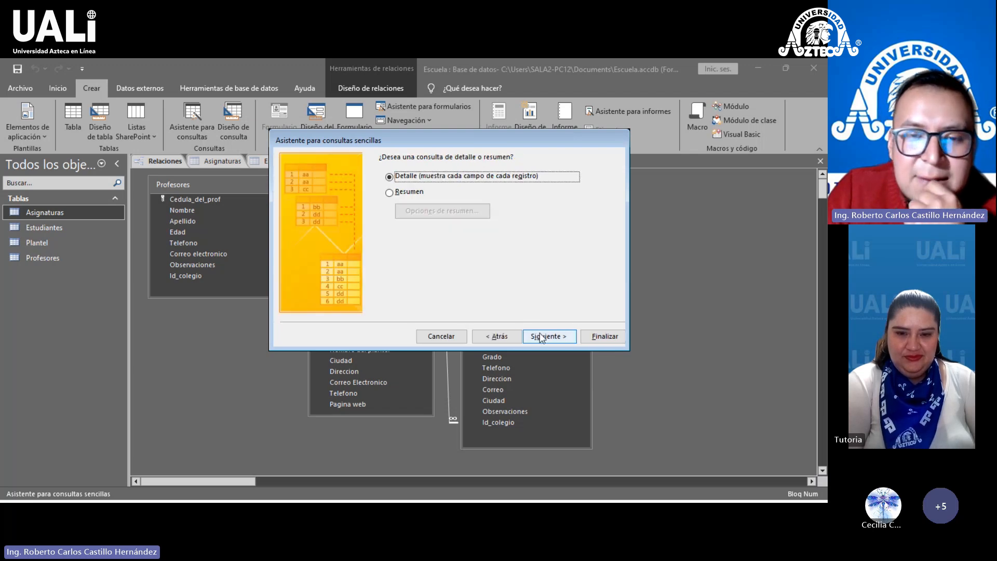
{"action": "left_click", "coordinate": [542, 337]}
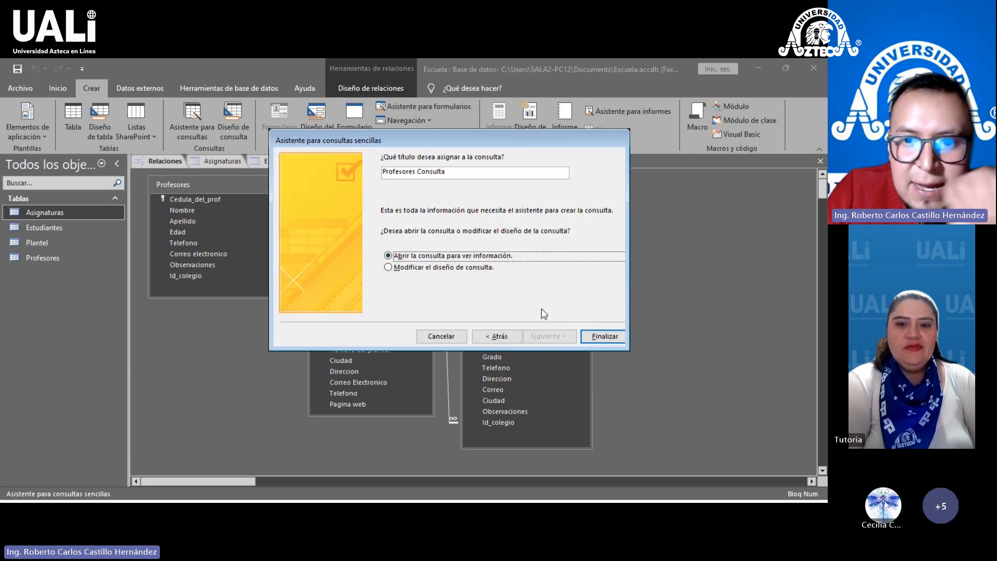
{"action": "left_click", "coordinate": [596, 337]}
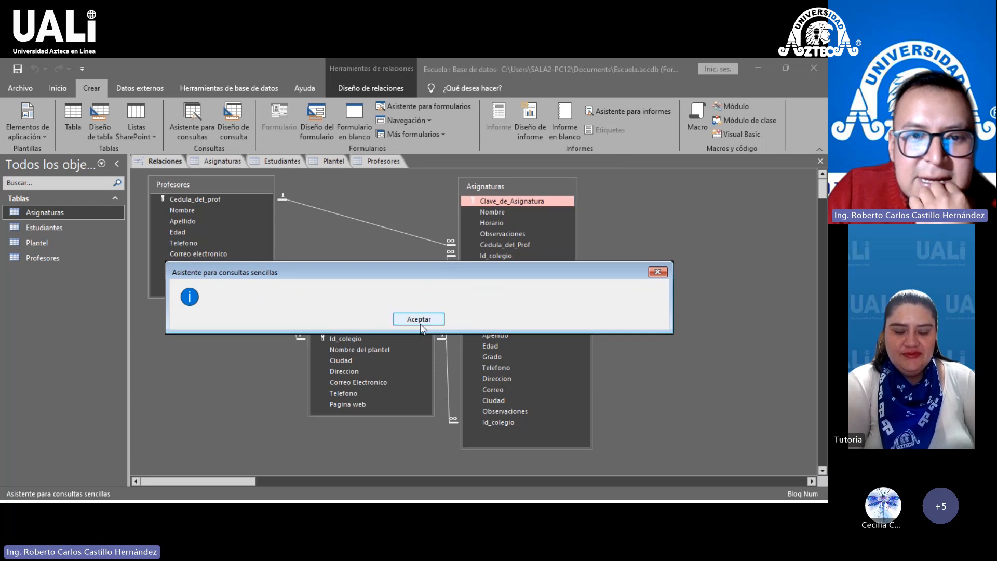
{"action": "left_click", "coordinate": [419, 320]}
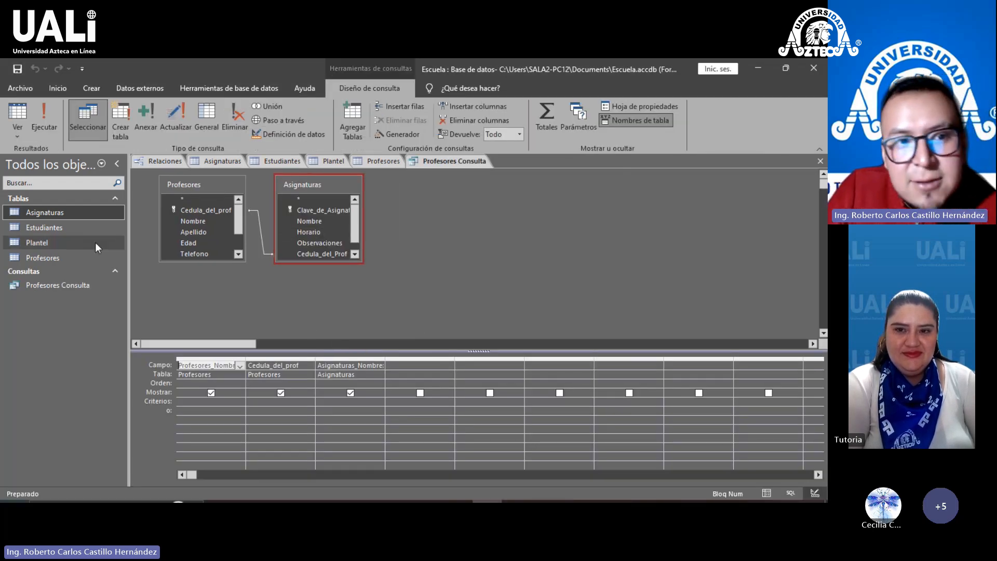
{"action": "left_click", "coordinate": [67, 240]}
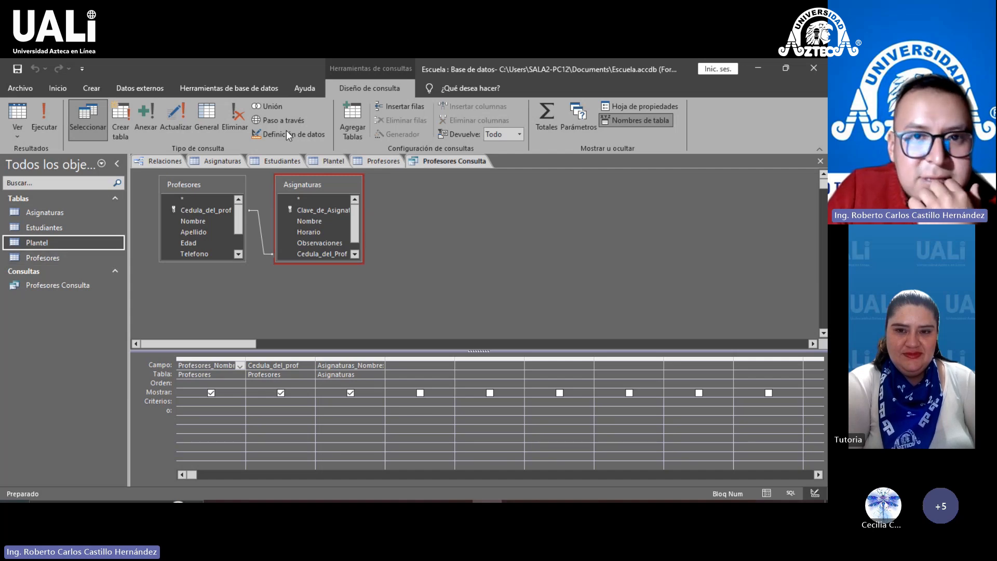
{"action": "left_click", "coordinate": [152, 92]}
{"action": "left_click", "coordinate": [197, 92]}
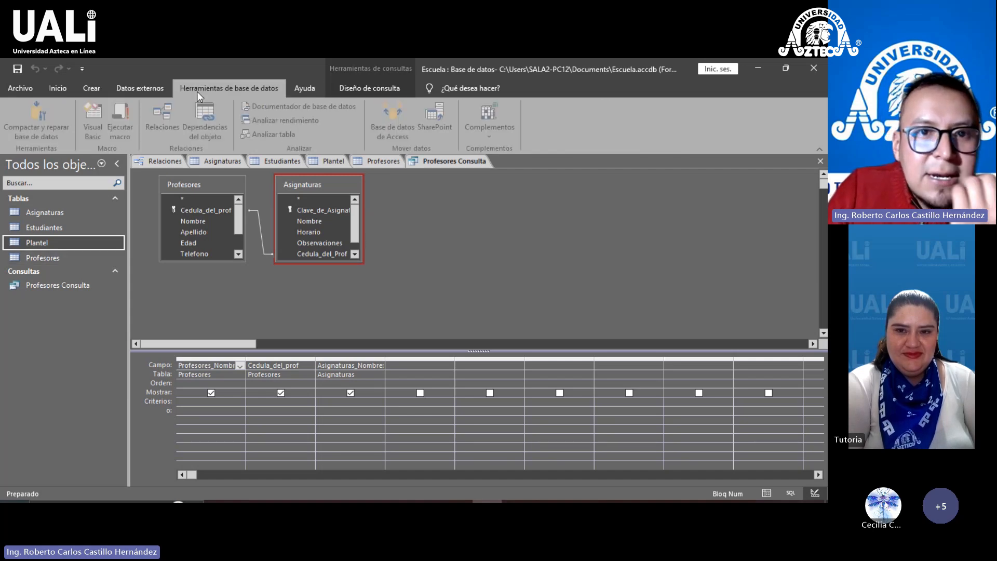
{"action": "left_click", "coordinate": [96, 88]}
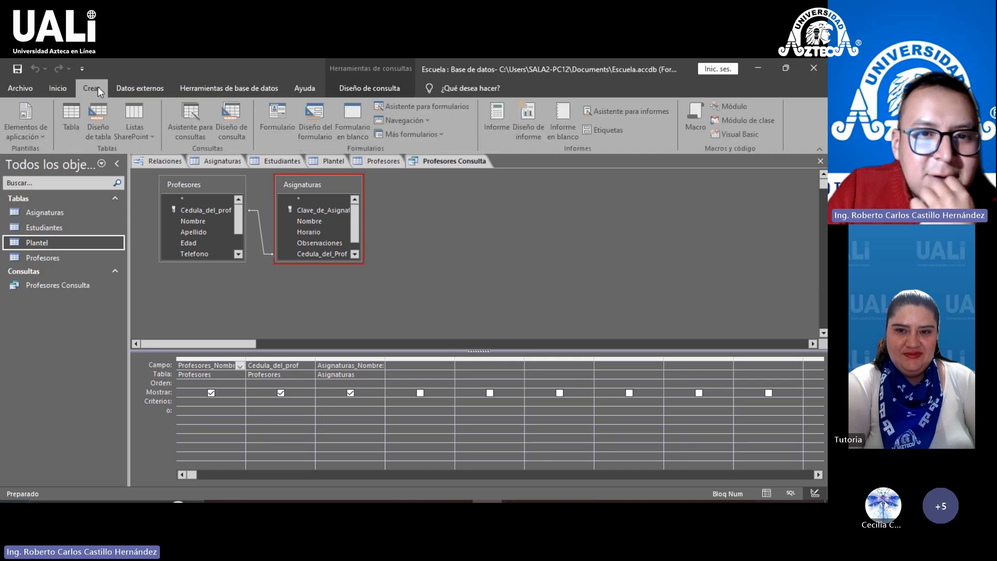
Step: Close the open Profesores and Plantel table designs and the Profesores Consulta query
{"action": "left_click", "coordinate": [397, 161]}
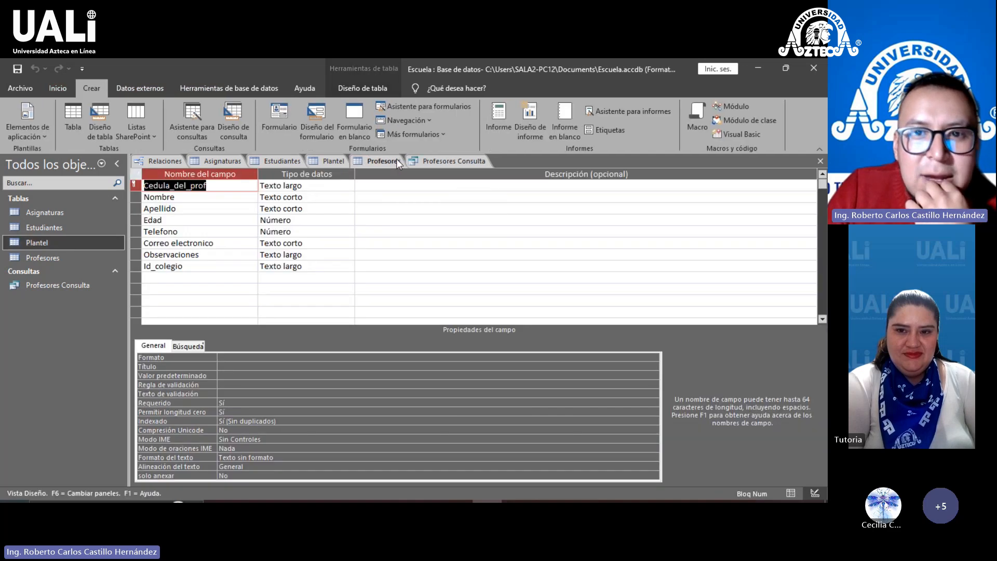
{"action": "right_click", "coordinate": [397, 161]}
{"action": "left_click", "coordinate": [419, 176]}
{"action": "left_click", "coordinate": [332, 161]}
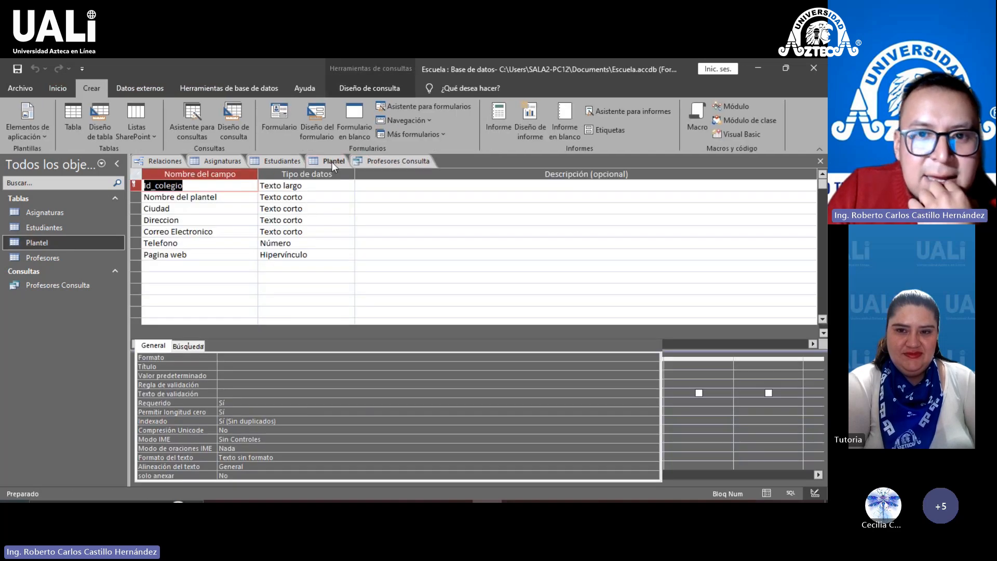
{"action": "right_click", "coordinate": [333, 161]}
{"action": "left_click", "coordinate": [366, 181]}
{"action": "right_click", "coordinate": [338, 161]}
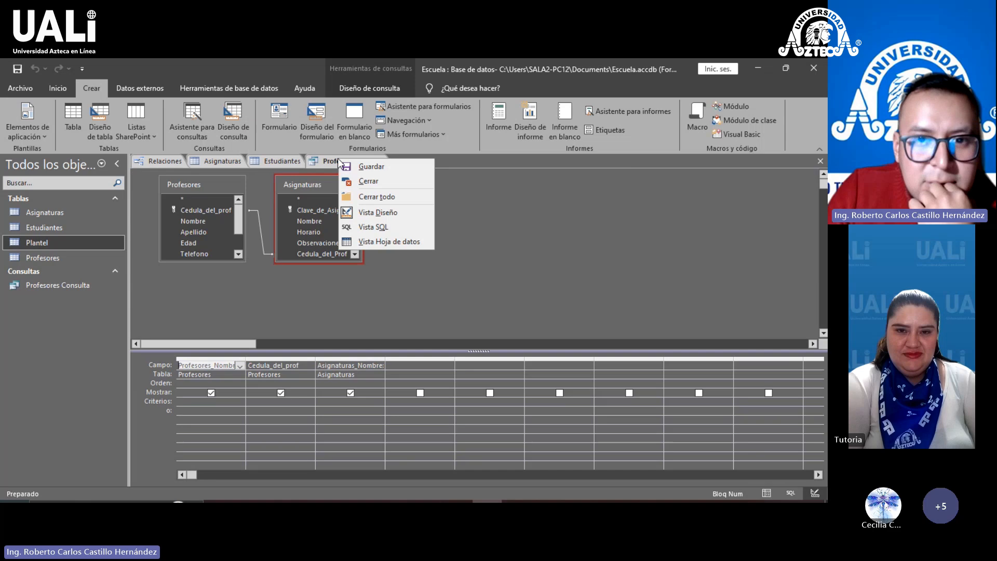
{"action": "left_click", "coordinate": [370, 183]}
Step: Close the Estudiantes design, saving its changes, and close the Asignaturas design
{"action": "left_click", "coordinate": [275, 162]}
{"action": "right_click", "coordinate": [258, 162]}
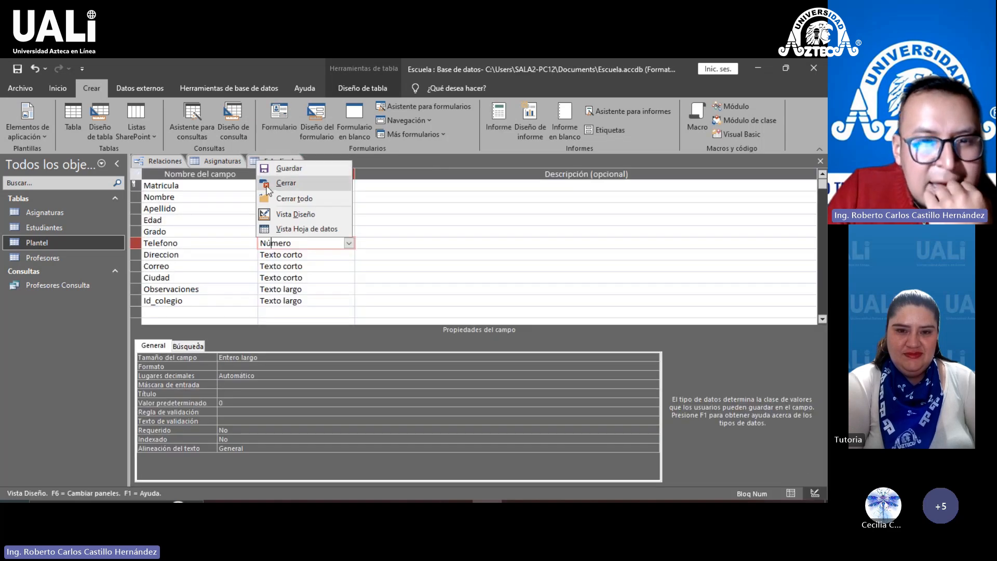
{"action": "left_click", "coordinate": [268, 186]}
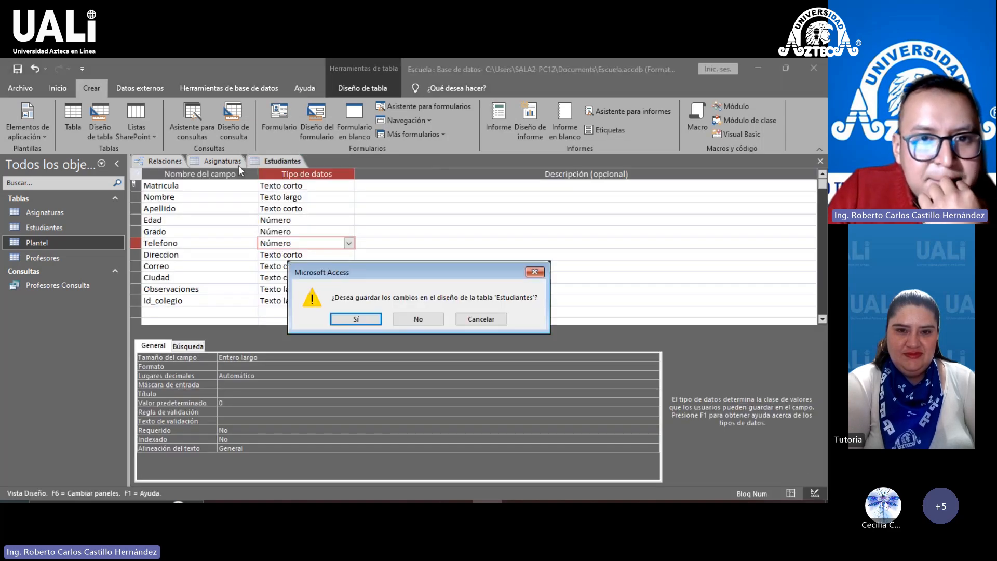
{"action": "left_click", "coordinate": [357, 319]}
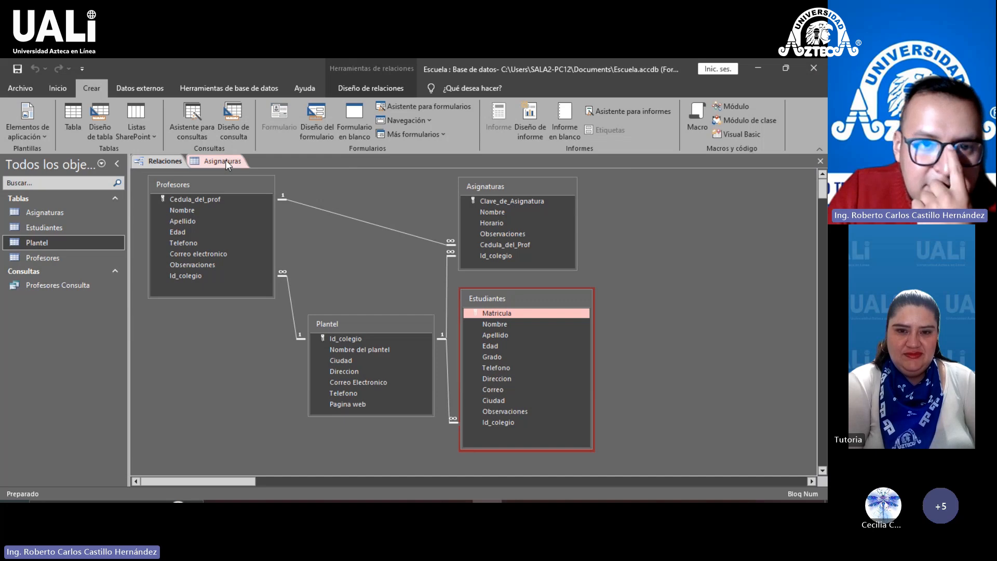
{"action": "right_click", "coordinate": [226, 160]}
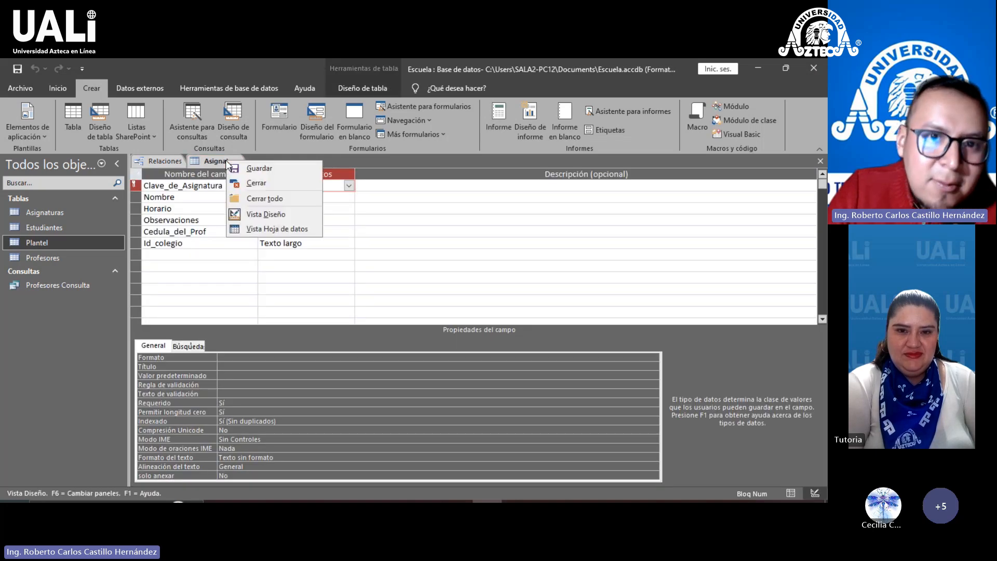
{"action": "left_click", "coordinate": [254, 182]}
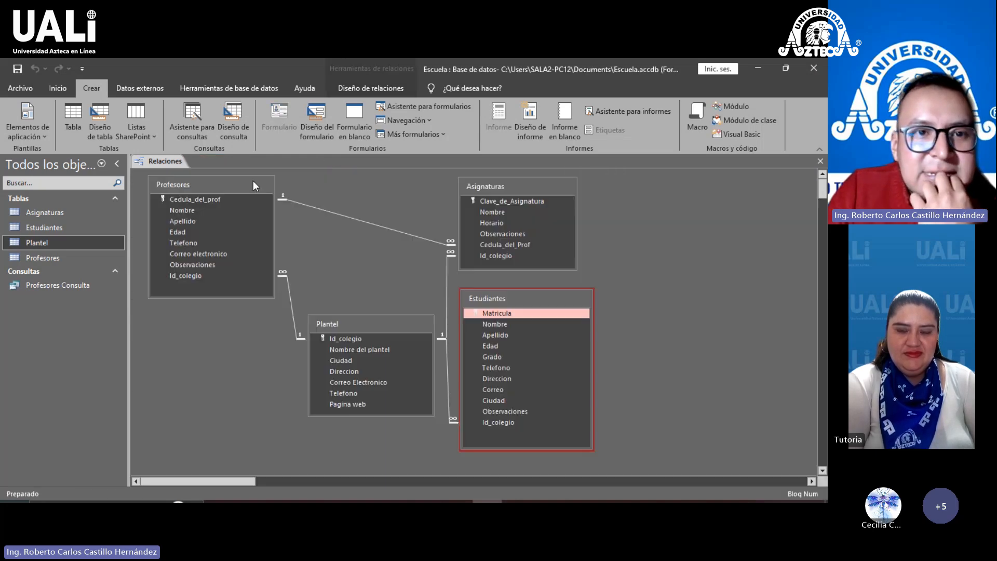
Step: Create a new query in design view containing the Plantel and Estudiantes tables
{"action": "left_click", "coordinate": [241, 133]}
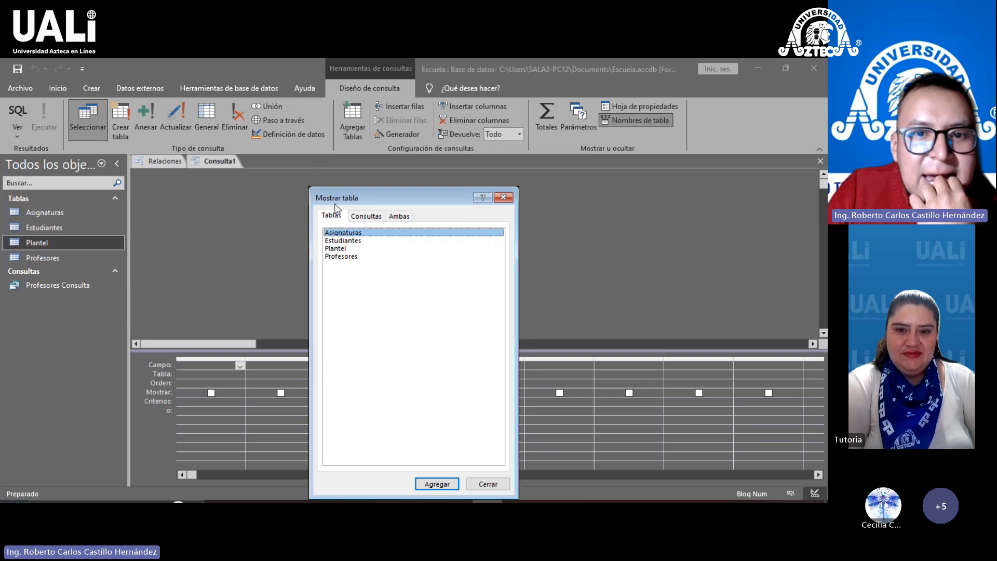
{"action": "double_click", "coordinate": [351, 249]}
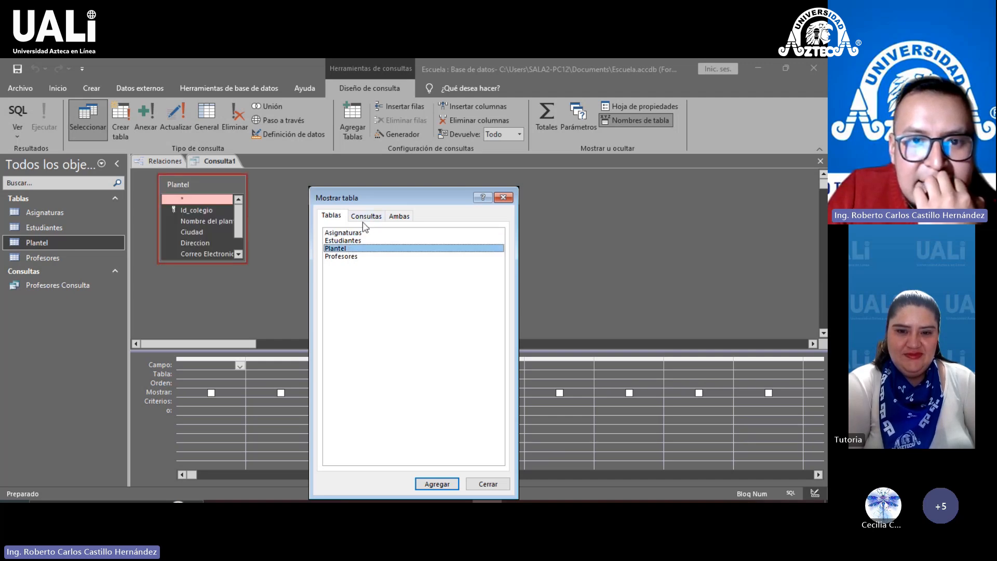
{"action": "double_click", "coordinate": [354, 242]}
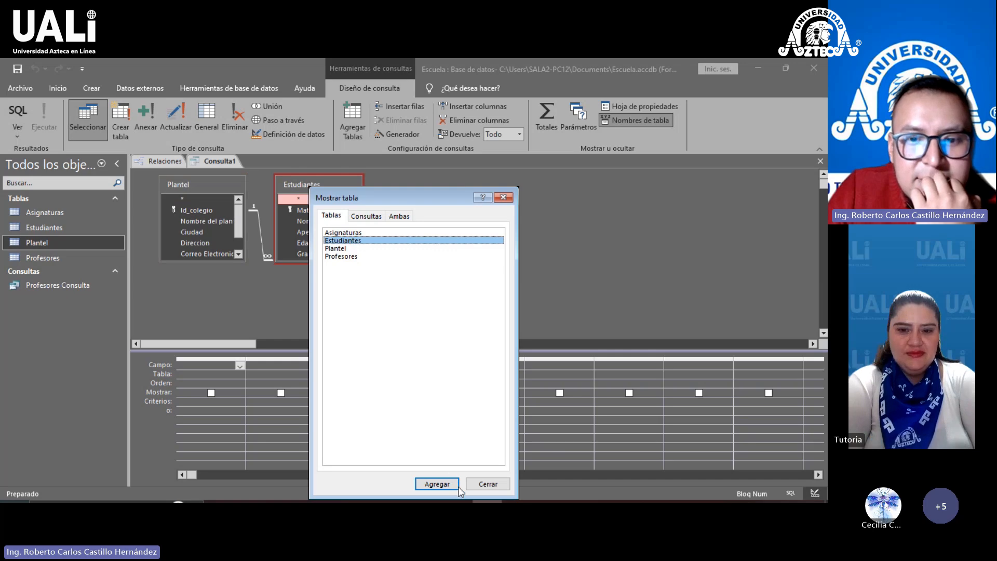
{"action": "left_click", "coordinate": [488, 485]}
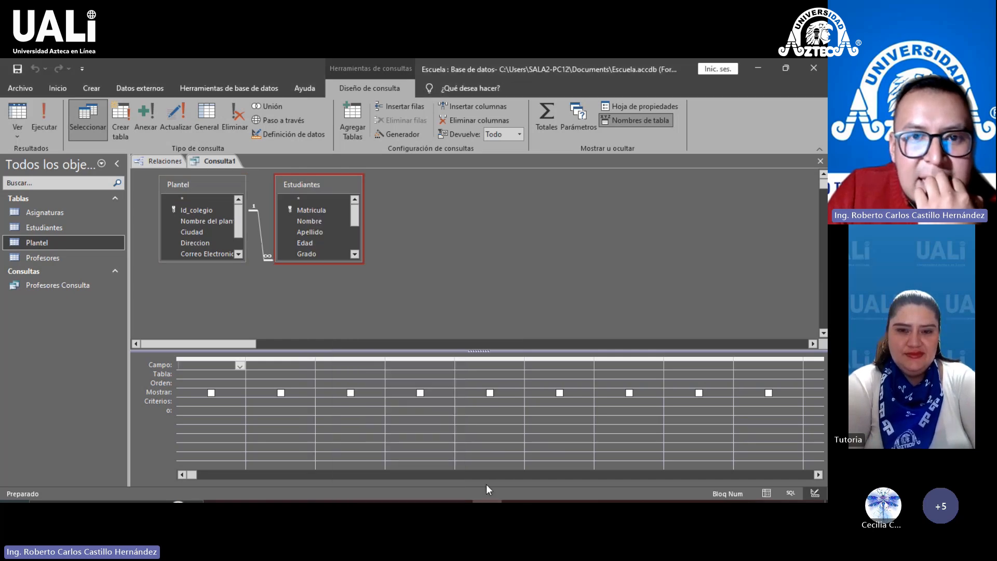
Step: Switch the new Plantel and Estudiantes query to SQL view
{"action": "right_click", "coordinate": [218, 167]}
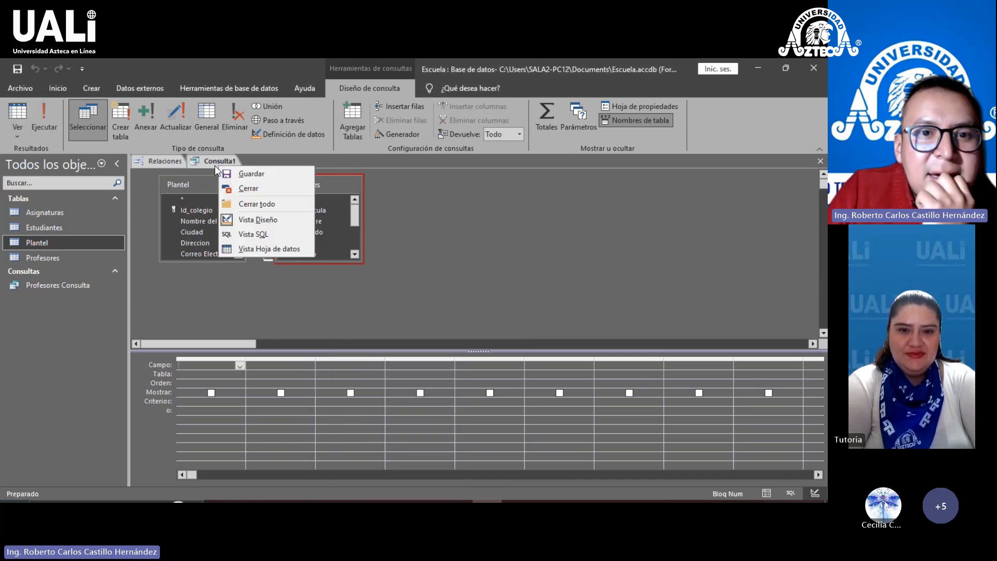
{"action": "right_click", "coordinate": [210, 161]}
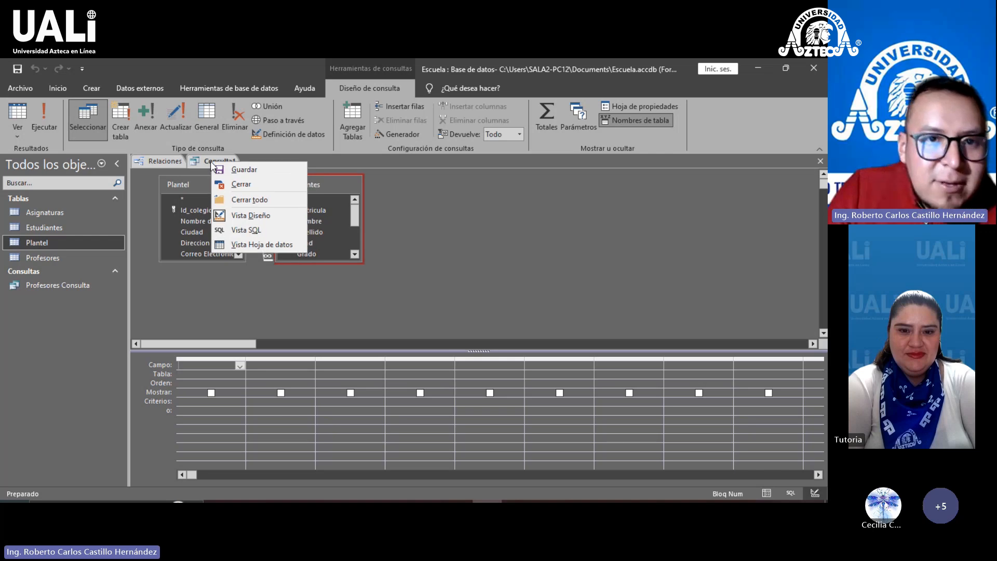
{"action": "left_click", "coordinate": [242, 231]}
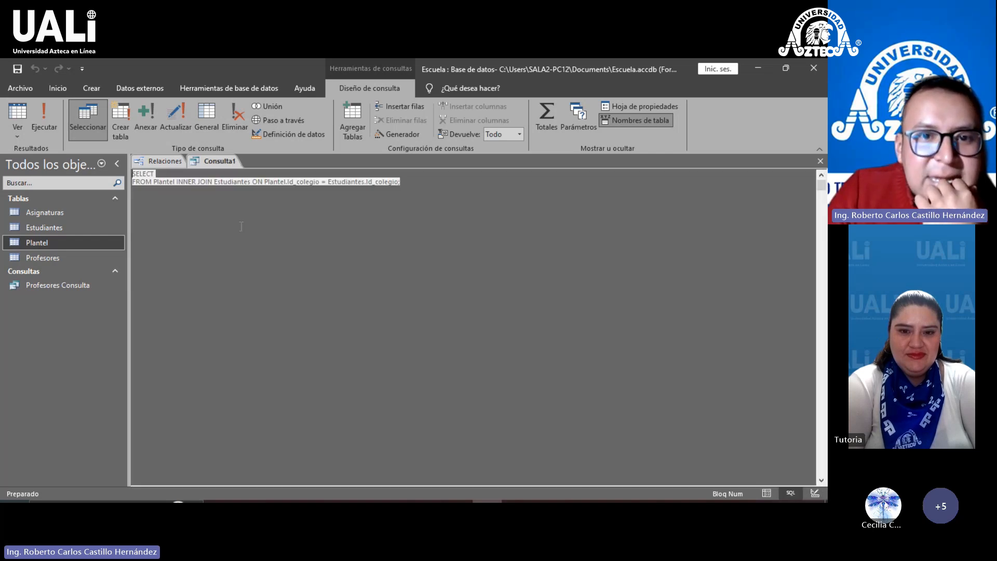
Step: Examine the SELECT, FROM, INNER JOIN and ON parts of the query's SQL statement
{"action": "left_click", "coordinate": [400, 186]}
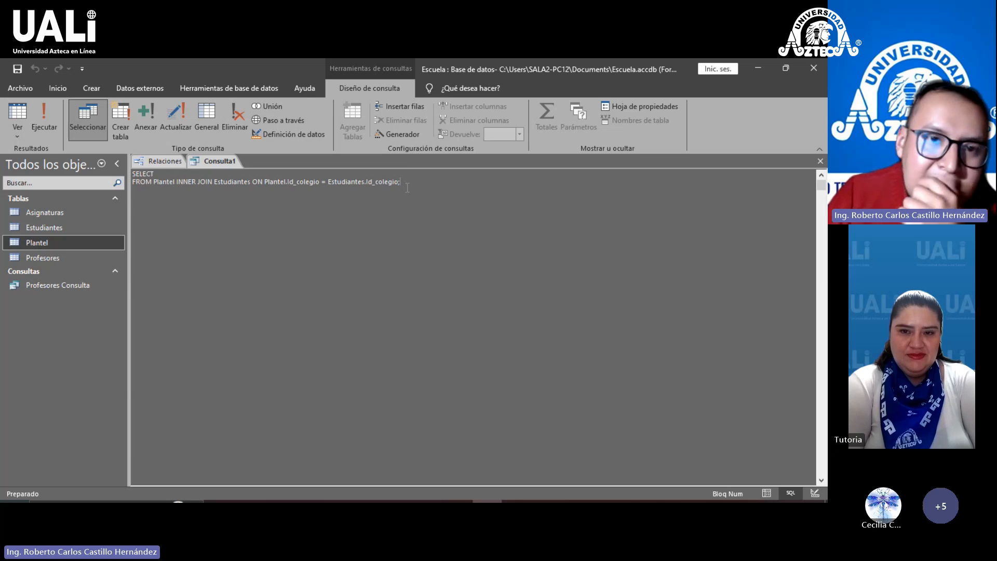
{"action": "left_click_drag", "start_coordinate": [401, 182], "coordinate": [153, 176]}
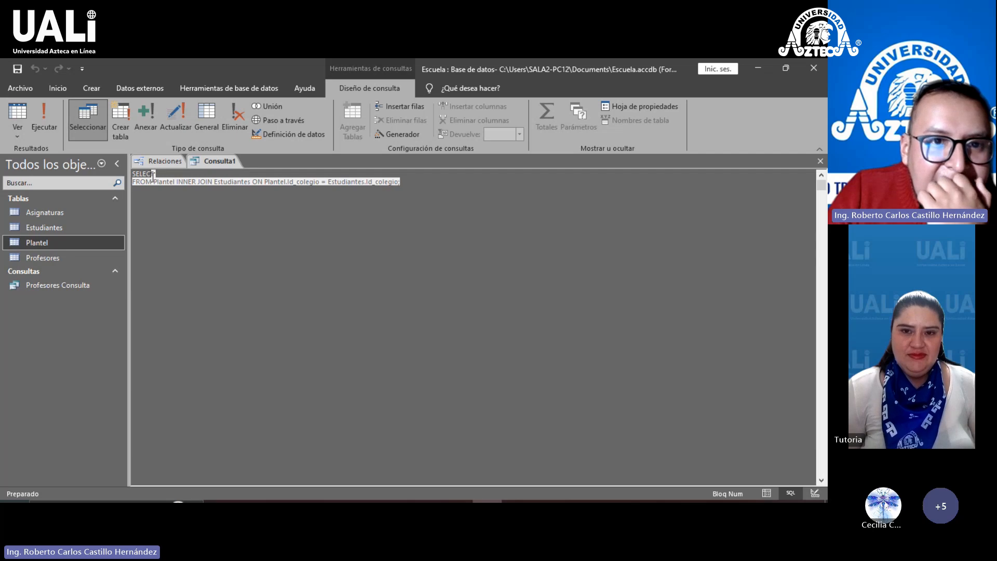
{"action": "left_click", "coordinate": [157, 174]}
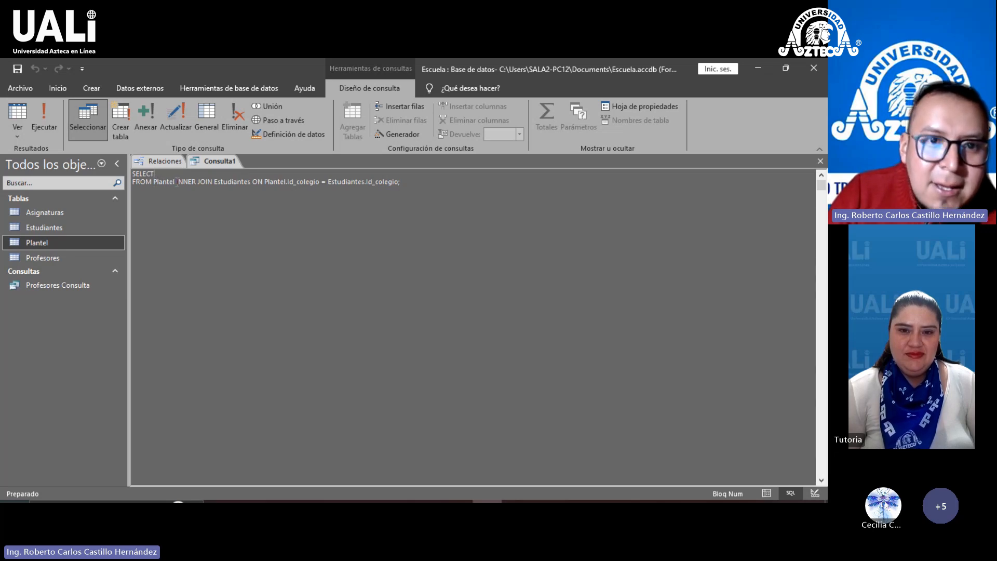
{"action": "left_click_drag", "start_coordinate": [177, 181], "coordinate": [210, 181]}
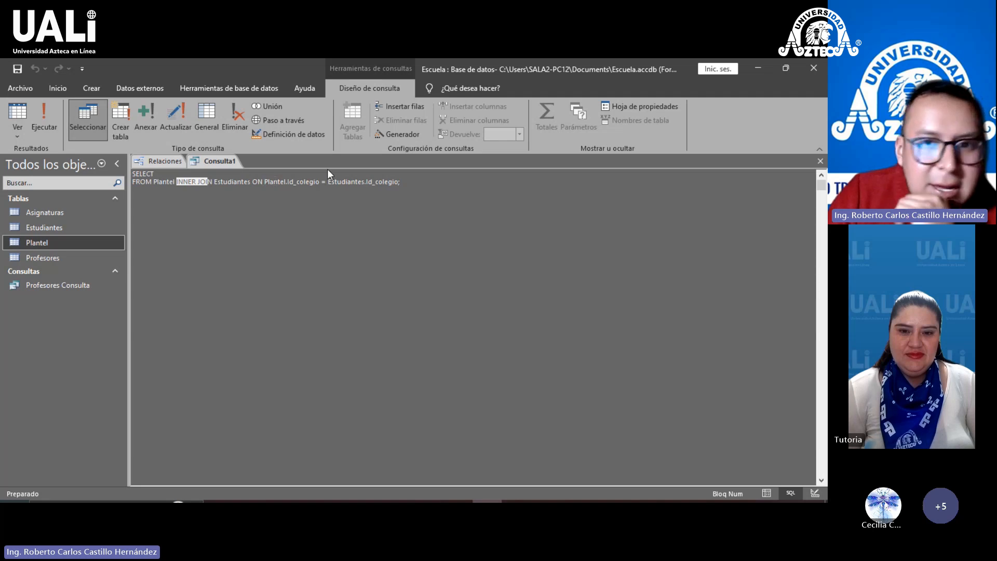
{"action": "left_click_drag", "start_coordinate": [400, 181], "coordinate": [258, 182]}
{"action": "left_click", "coordinate": [149, 173]}
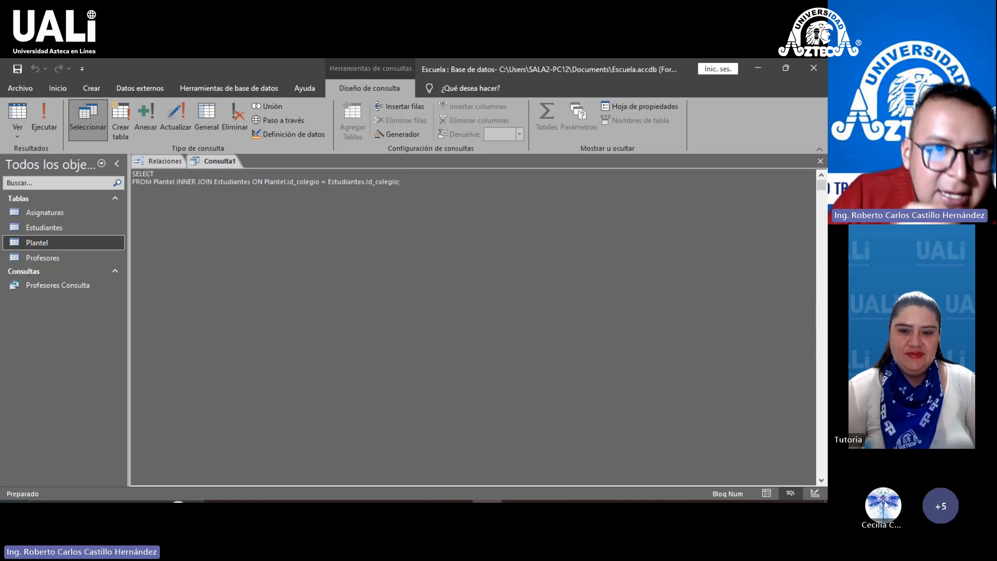
{"action": "double_click", "coordinate": [147, 182]}
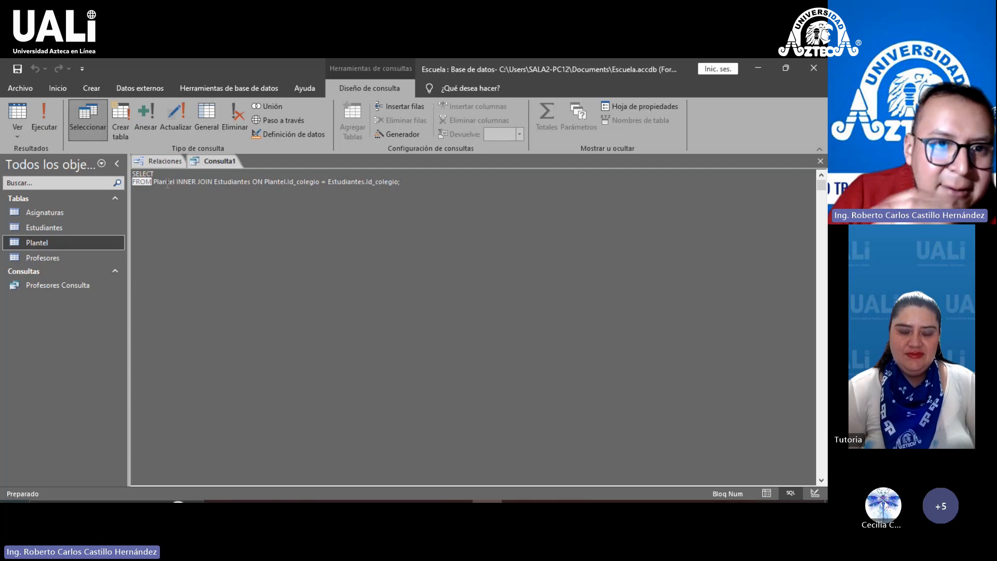
{"action": "left_click", "coordinate": [168, 183]}
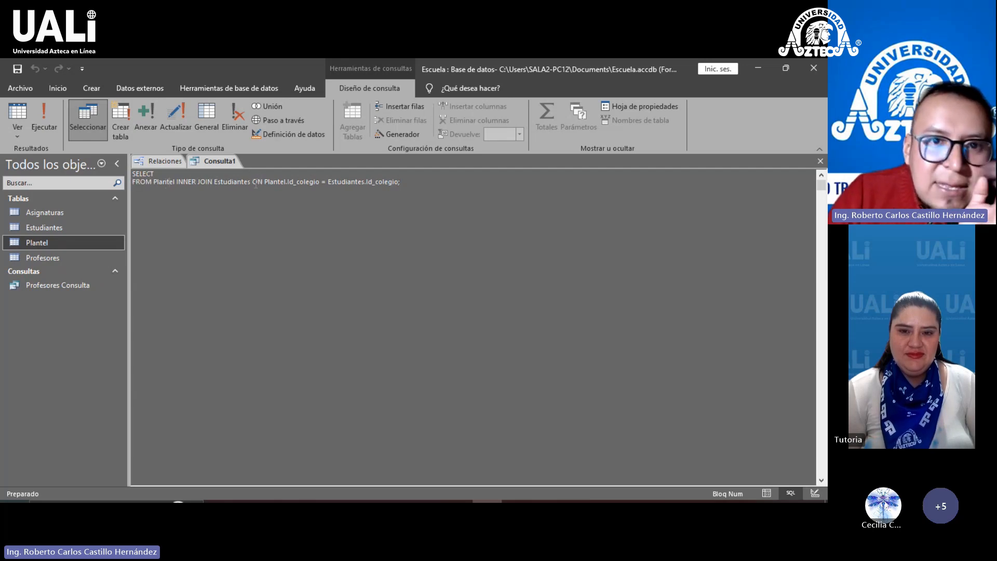
Step: Replace the SQL statement's ON clause with an equals sign and a quoted student's first name, and try to run the query
{"action": "left_click_drag", "start_coordinate": [253, 182], "coordinate": [408, 183]}
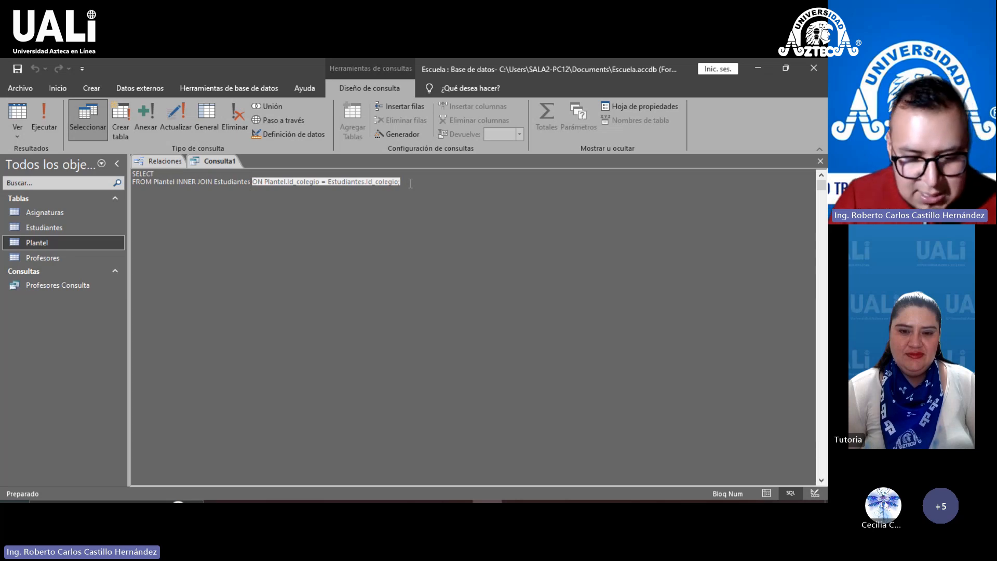
{"action": "type", "text": "="}
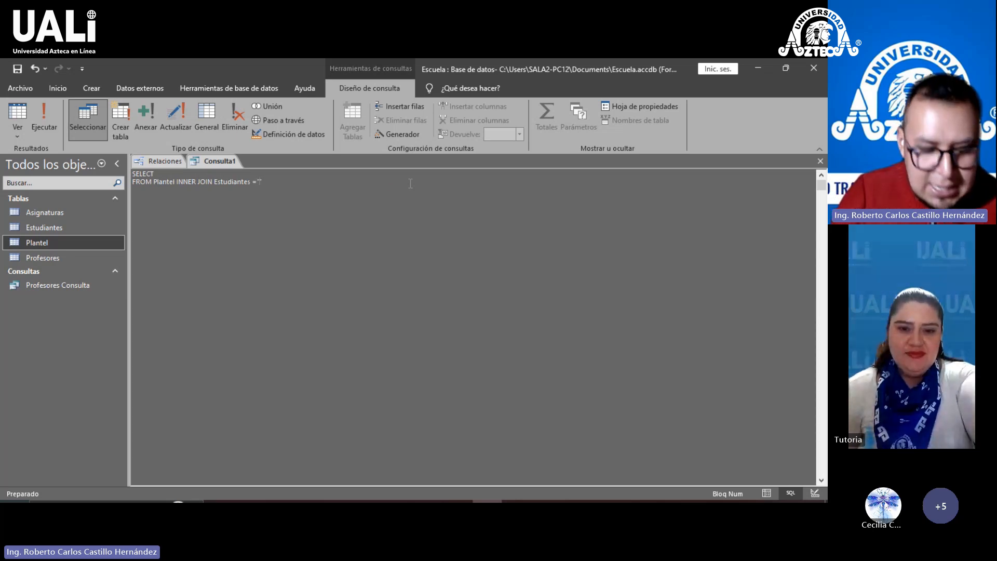
{"action": "type", "text": "\"Marco A"}
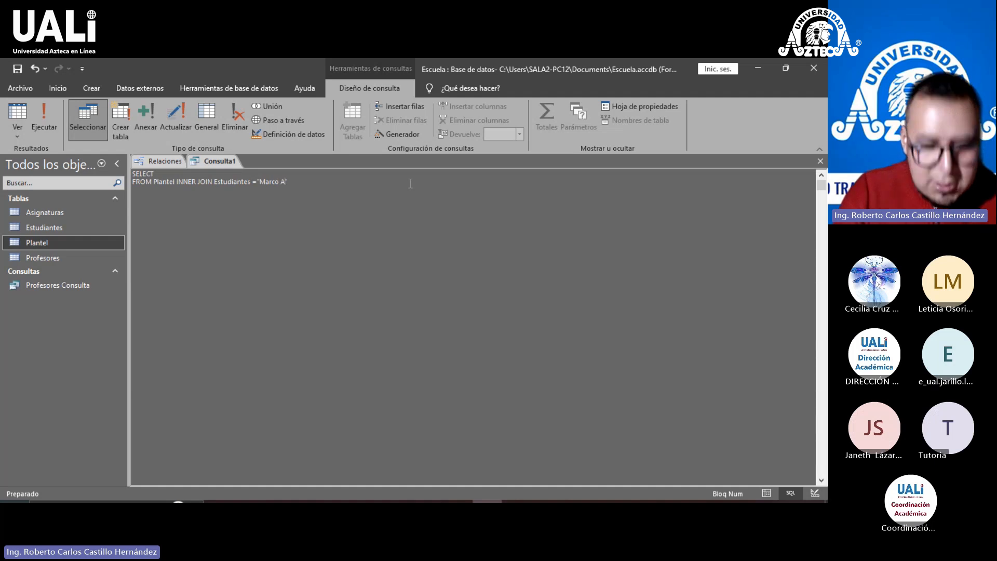
{"action": "type", "text": "nio"}
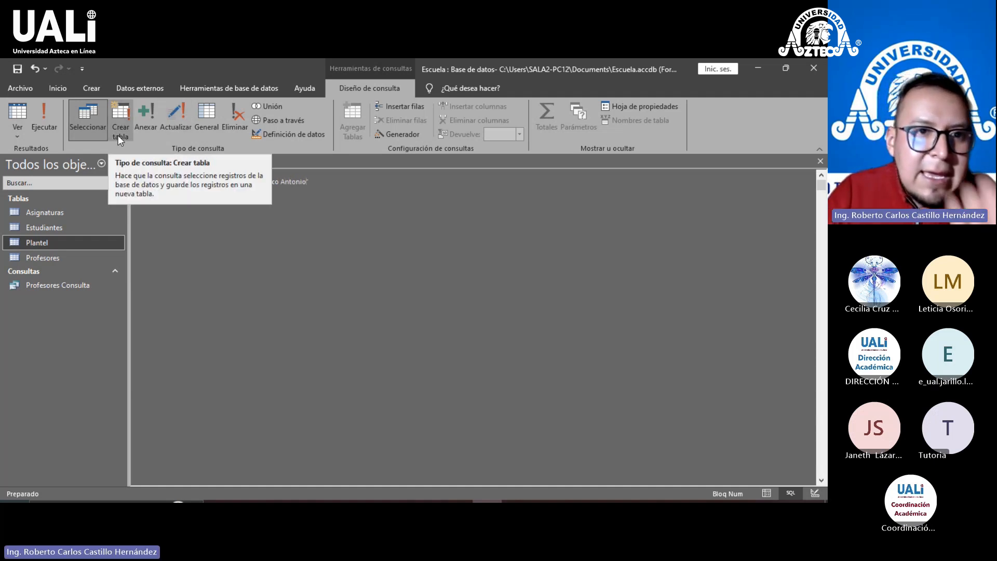
{"action": "left_click", "coordinate": [42, 116]}
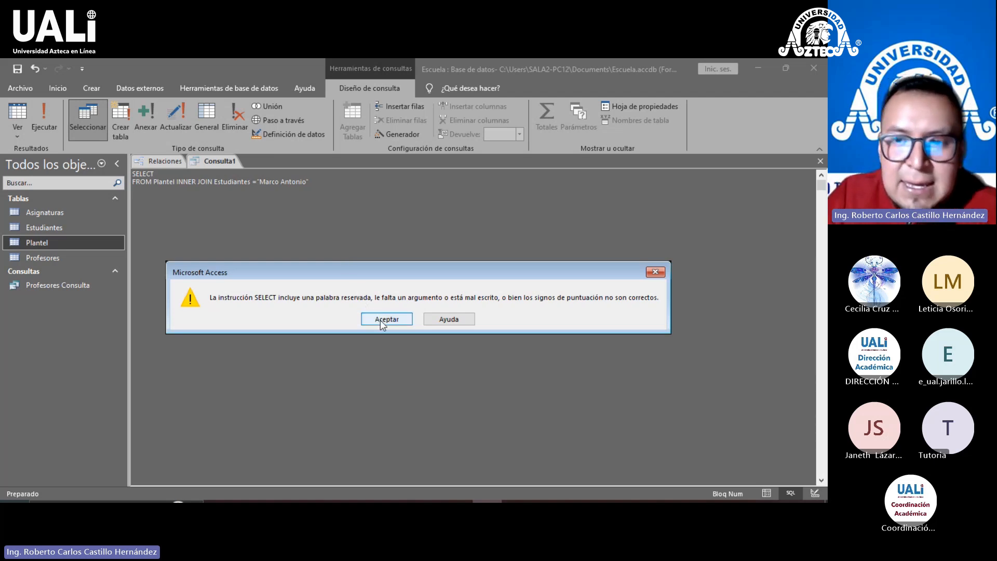
{"action": "left_click", "coordinate": [663, 271]}
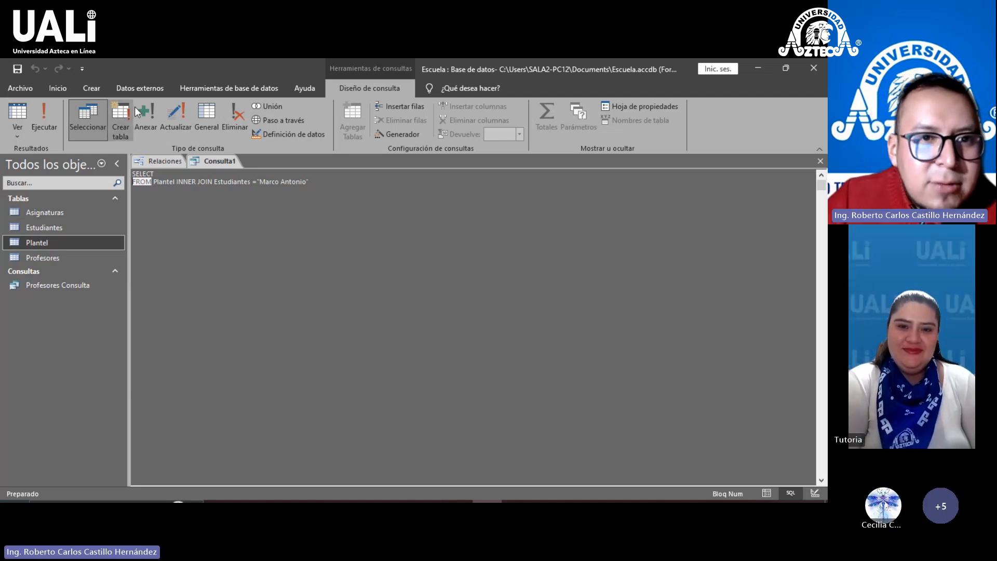
Step: Show the query in SQL view and select its entire SQL statement, from SELECT to the quoted name
{"action": "left_click", "coordinate": [99, 92]}
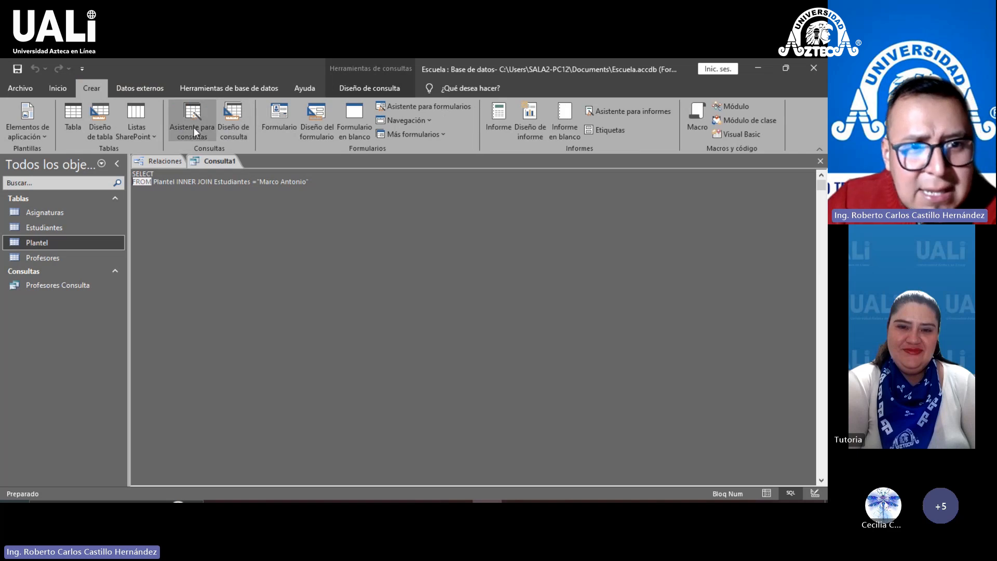
{"action": "right_click", "coordinate": [213, 159]}
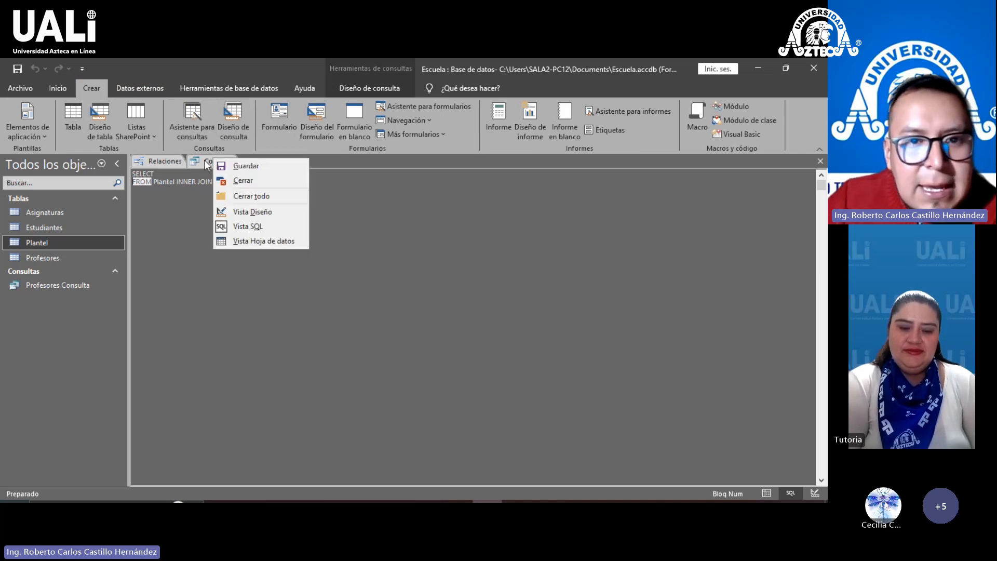
{"action": "left_click", "coordinate": [236, 228]}
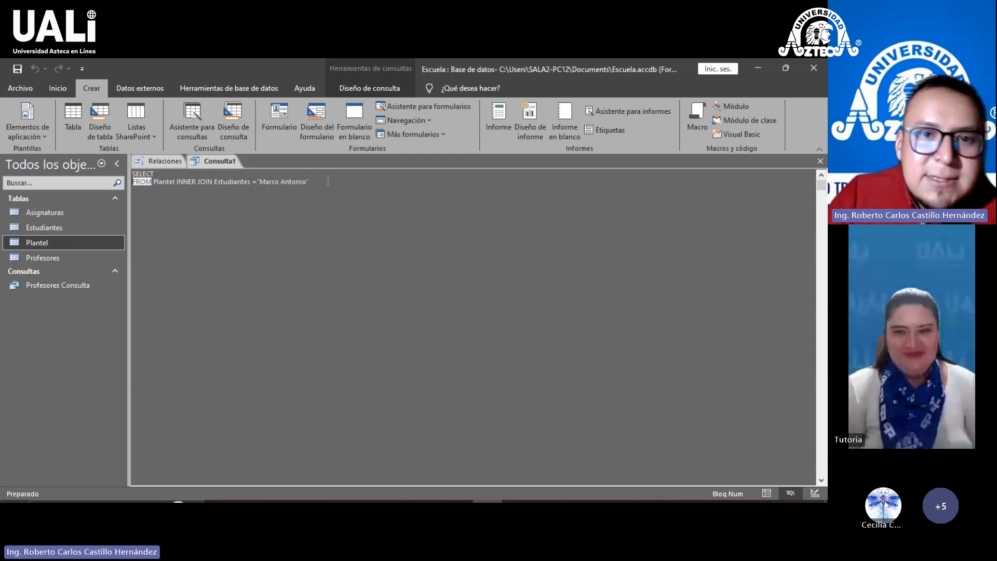
{"action": "left_click_drag", "start_coordinate": [328, 181], "coordinate": [241, 182]}
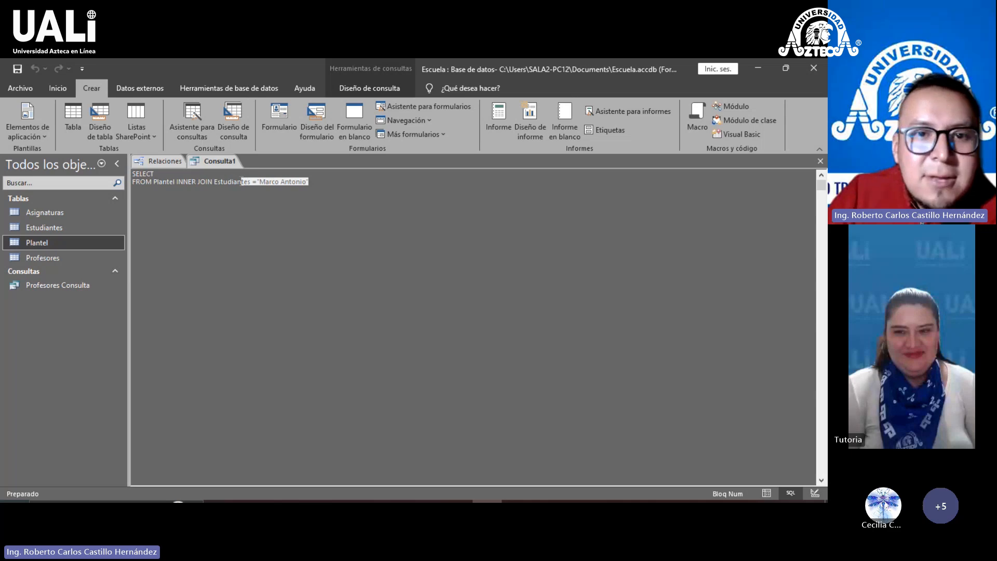
{"action": "left_click_drag", "start_coordinate": [241, 182], "coordinate": [134, 179]}
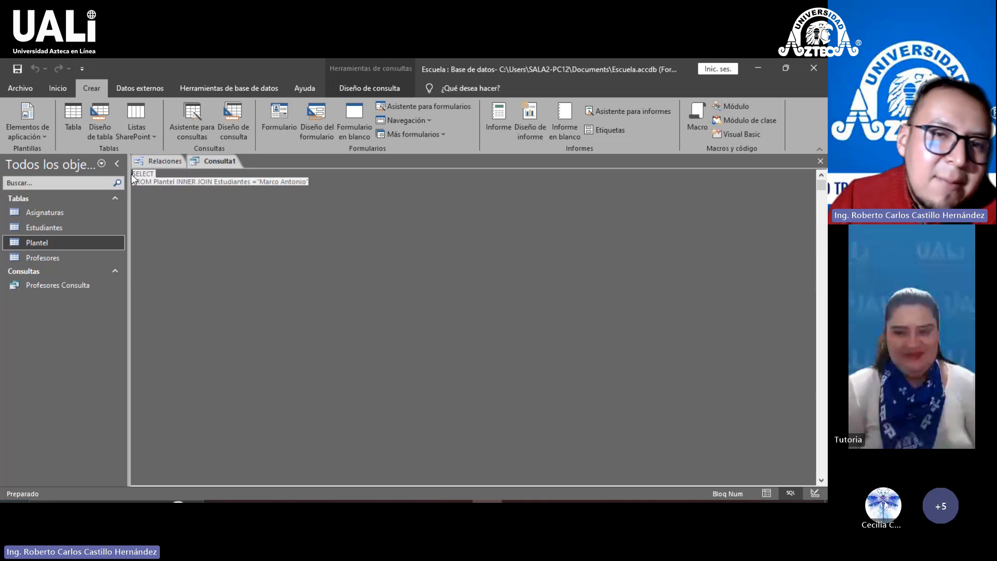